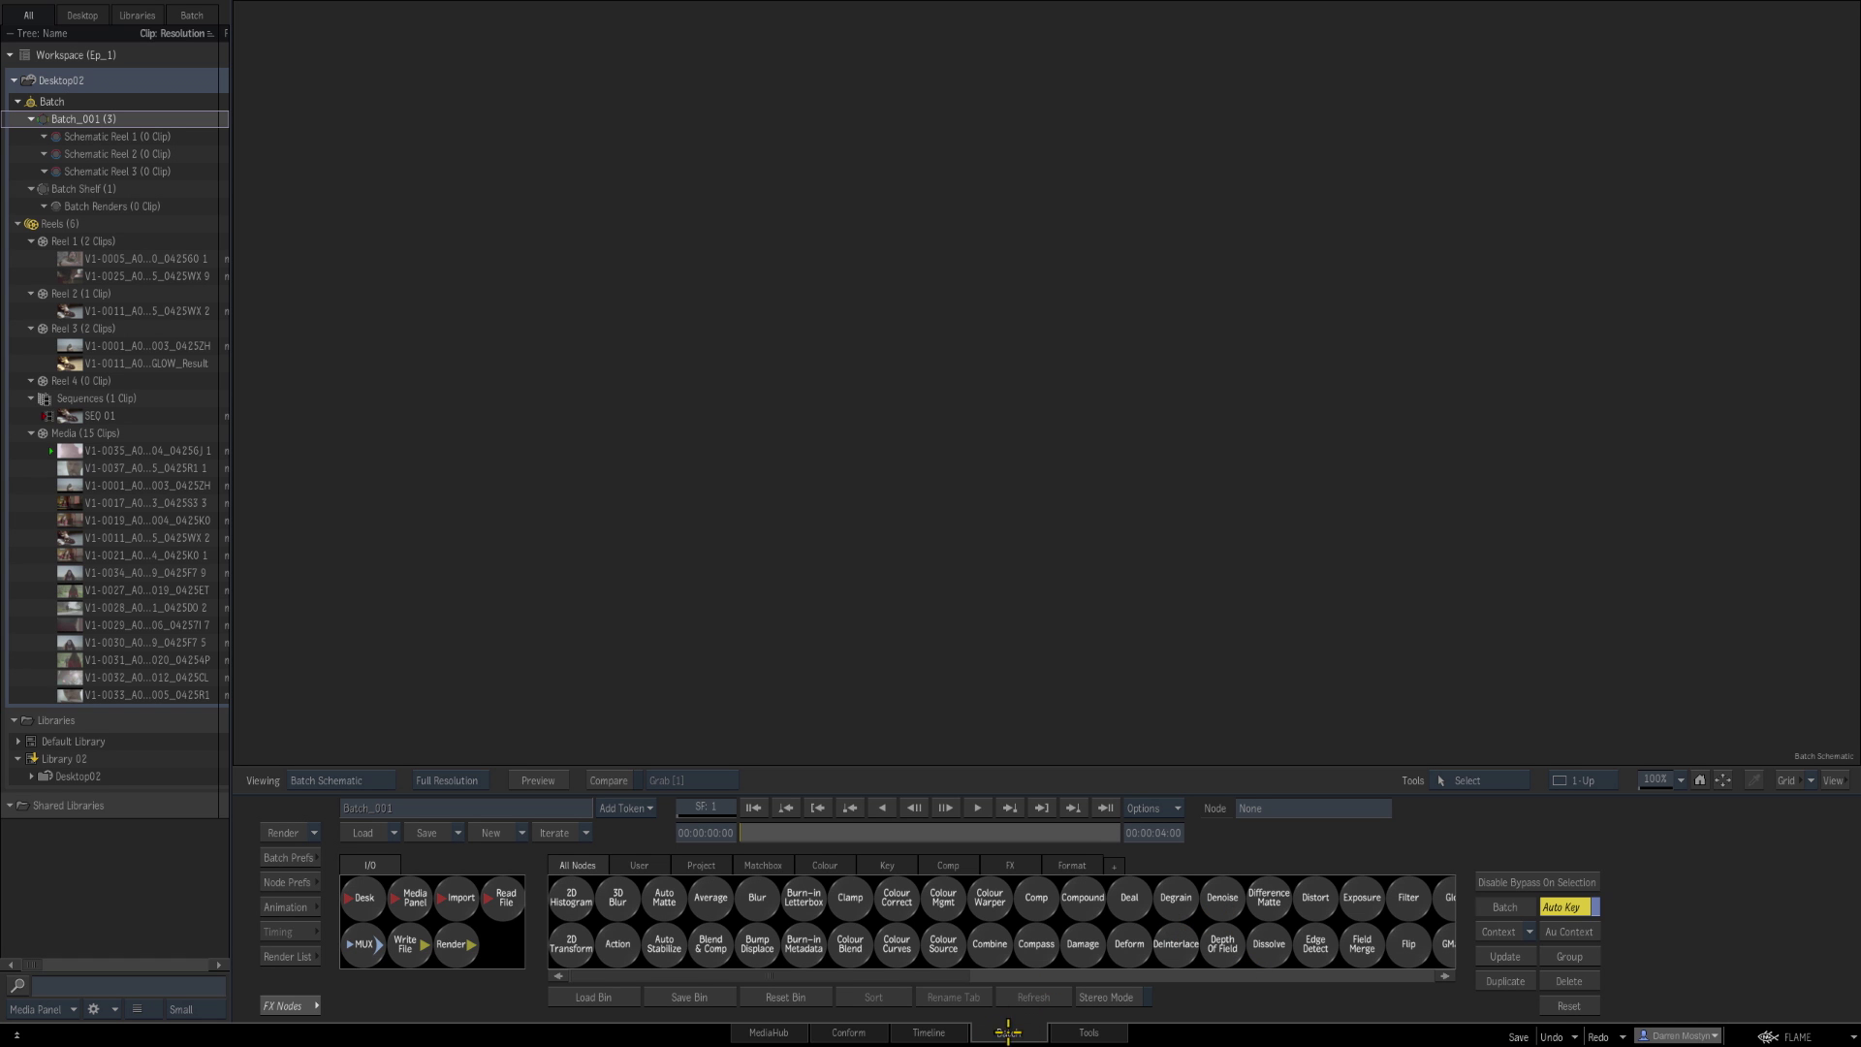
Step: List only the Batch contents in the media tree and display the batch group's reels on the Tools desktop
{"action": "left_click", "coordinate": [1094, 1030]}
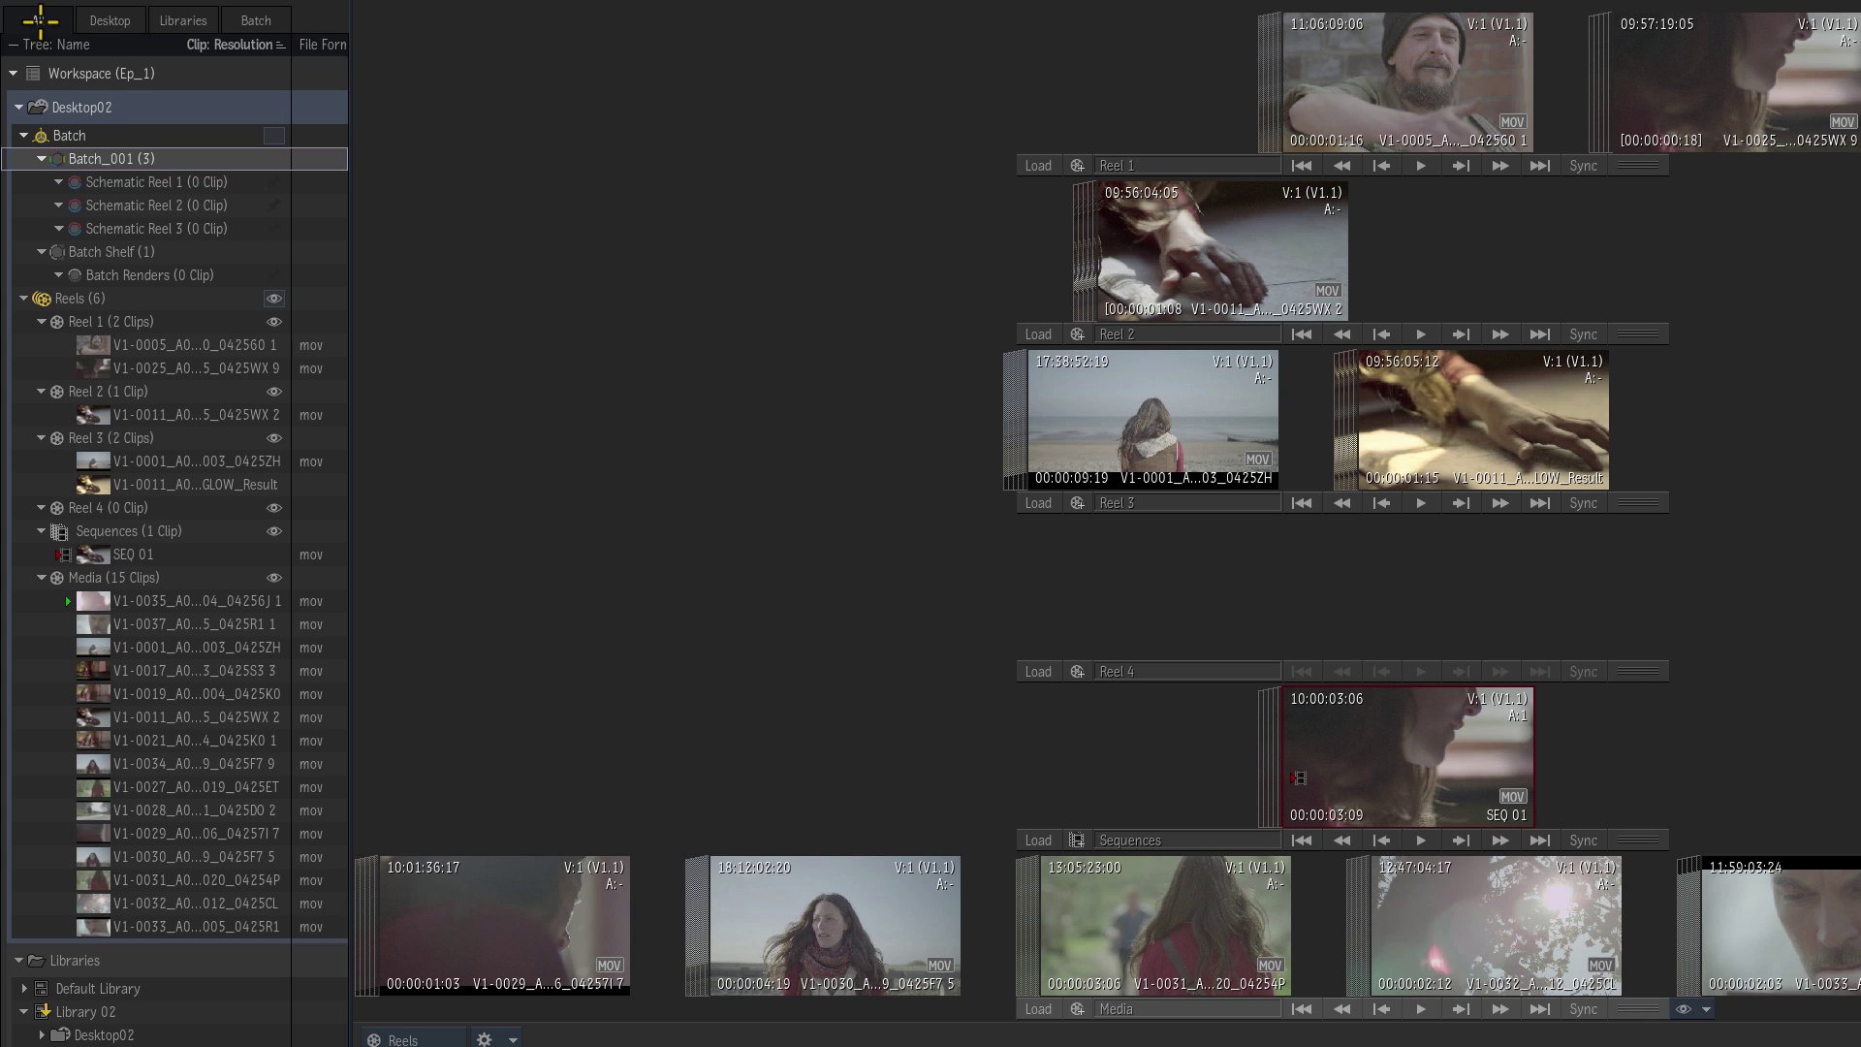
{"action": "left_click", "coordinate": [255, 20]}
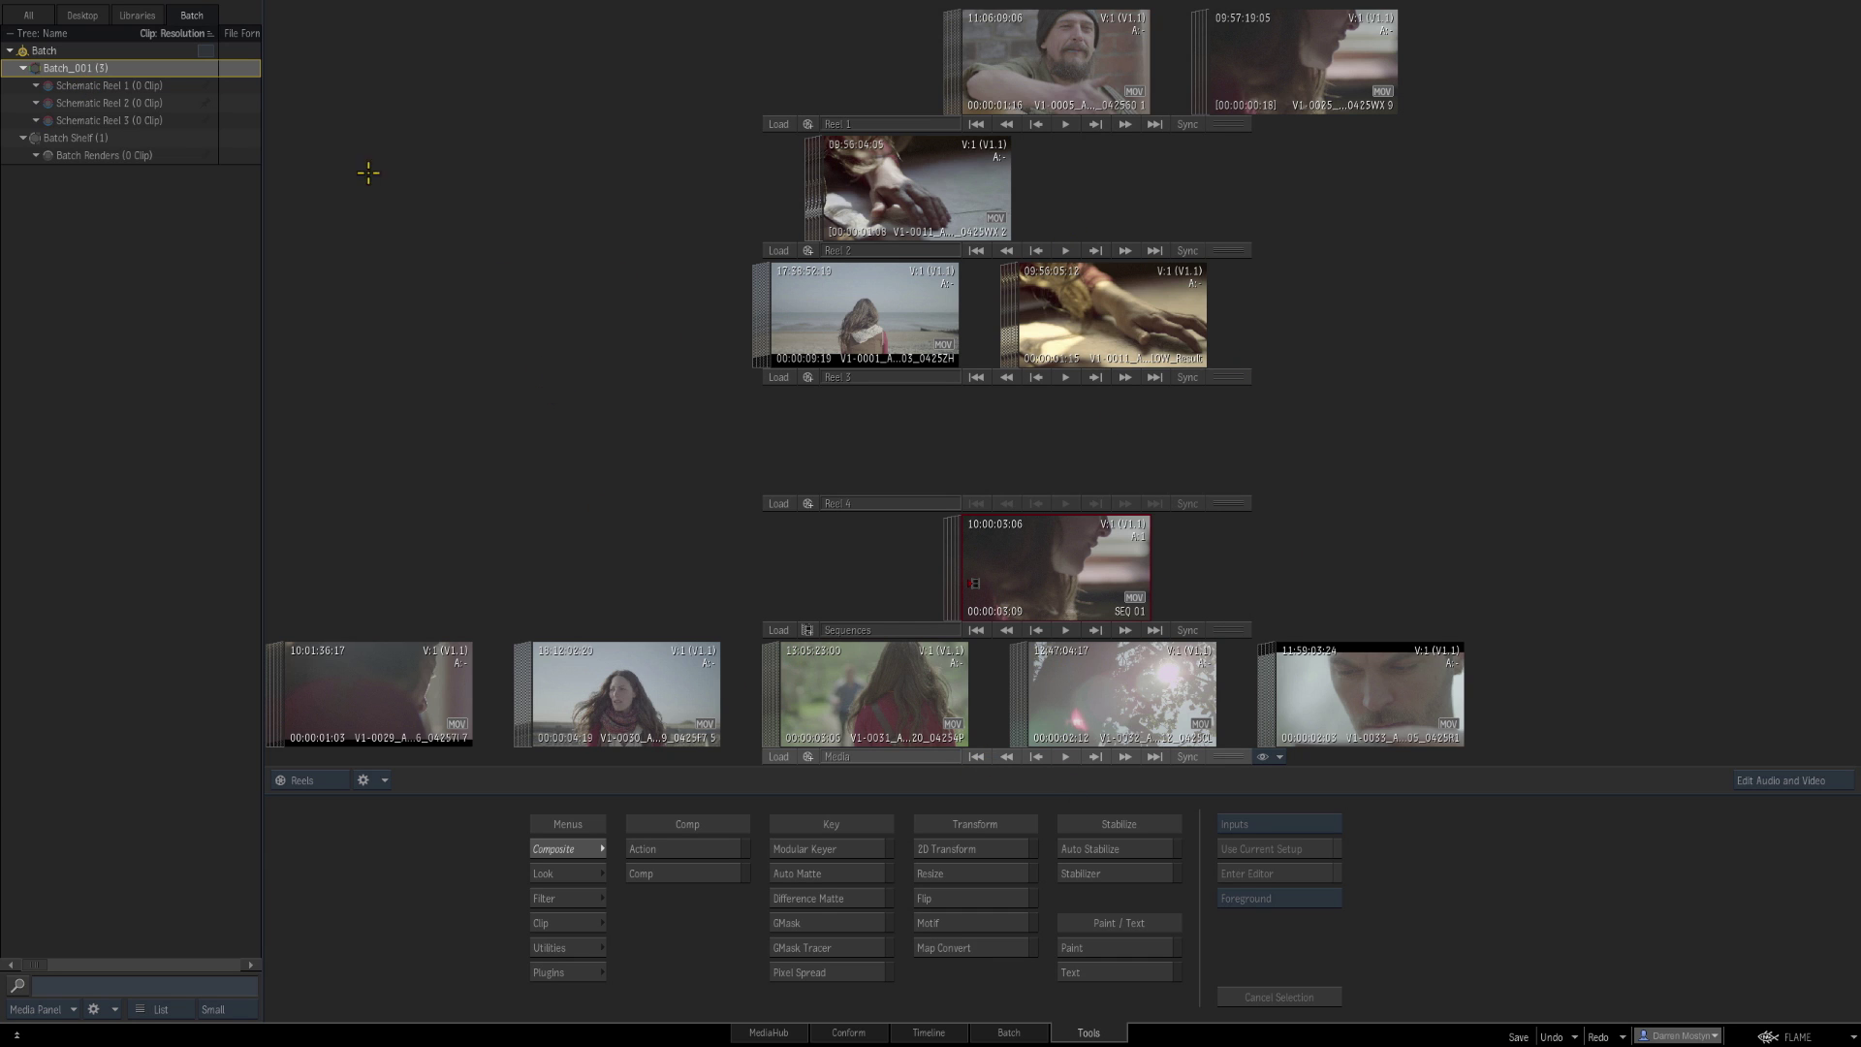
{"action": "left_click", "coordinate": [203, 51]}
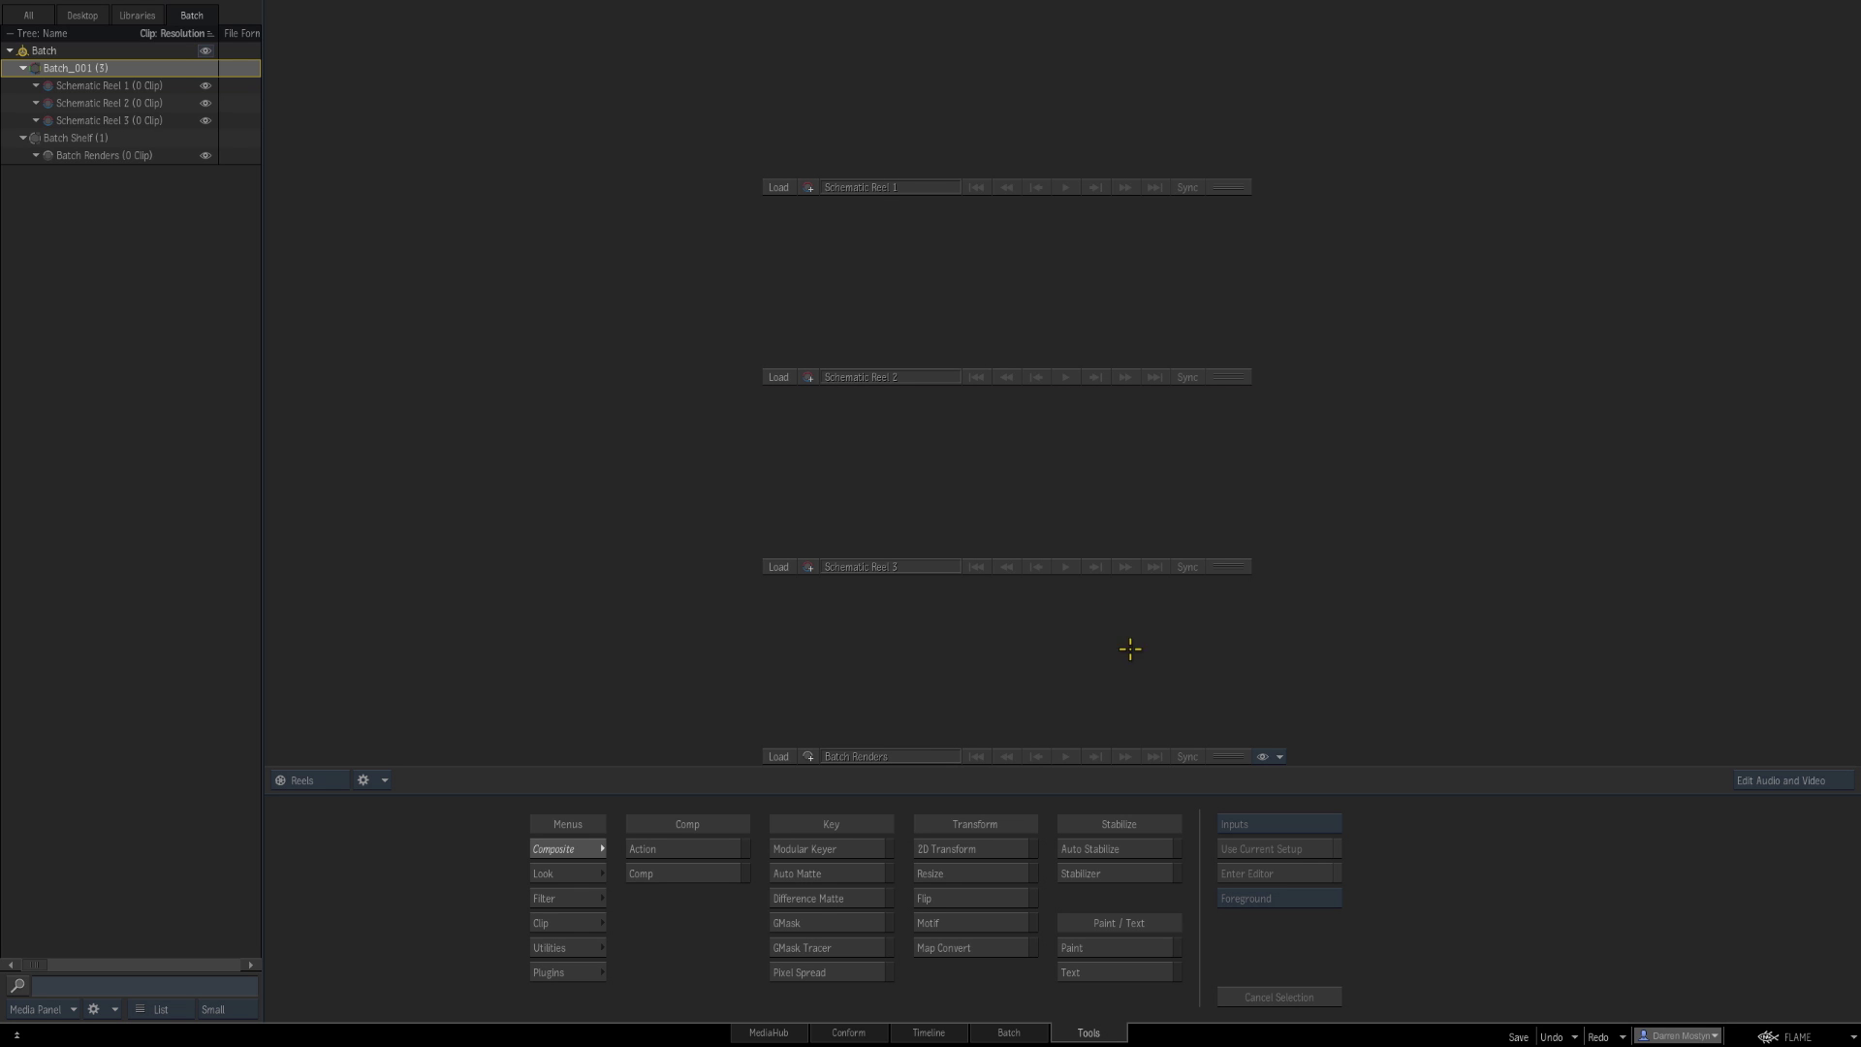
{"action": "left_click", "coordinate": [1006, 1032]}
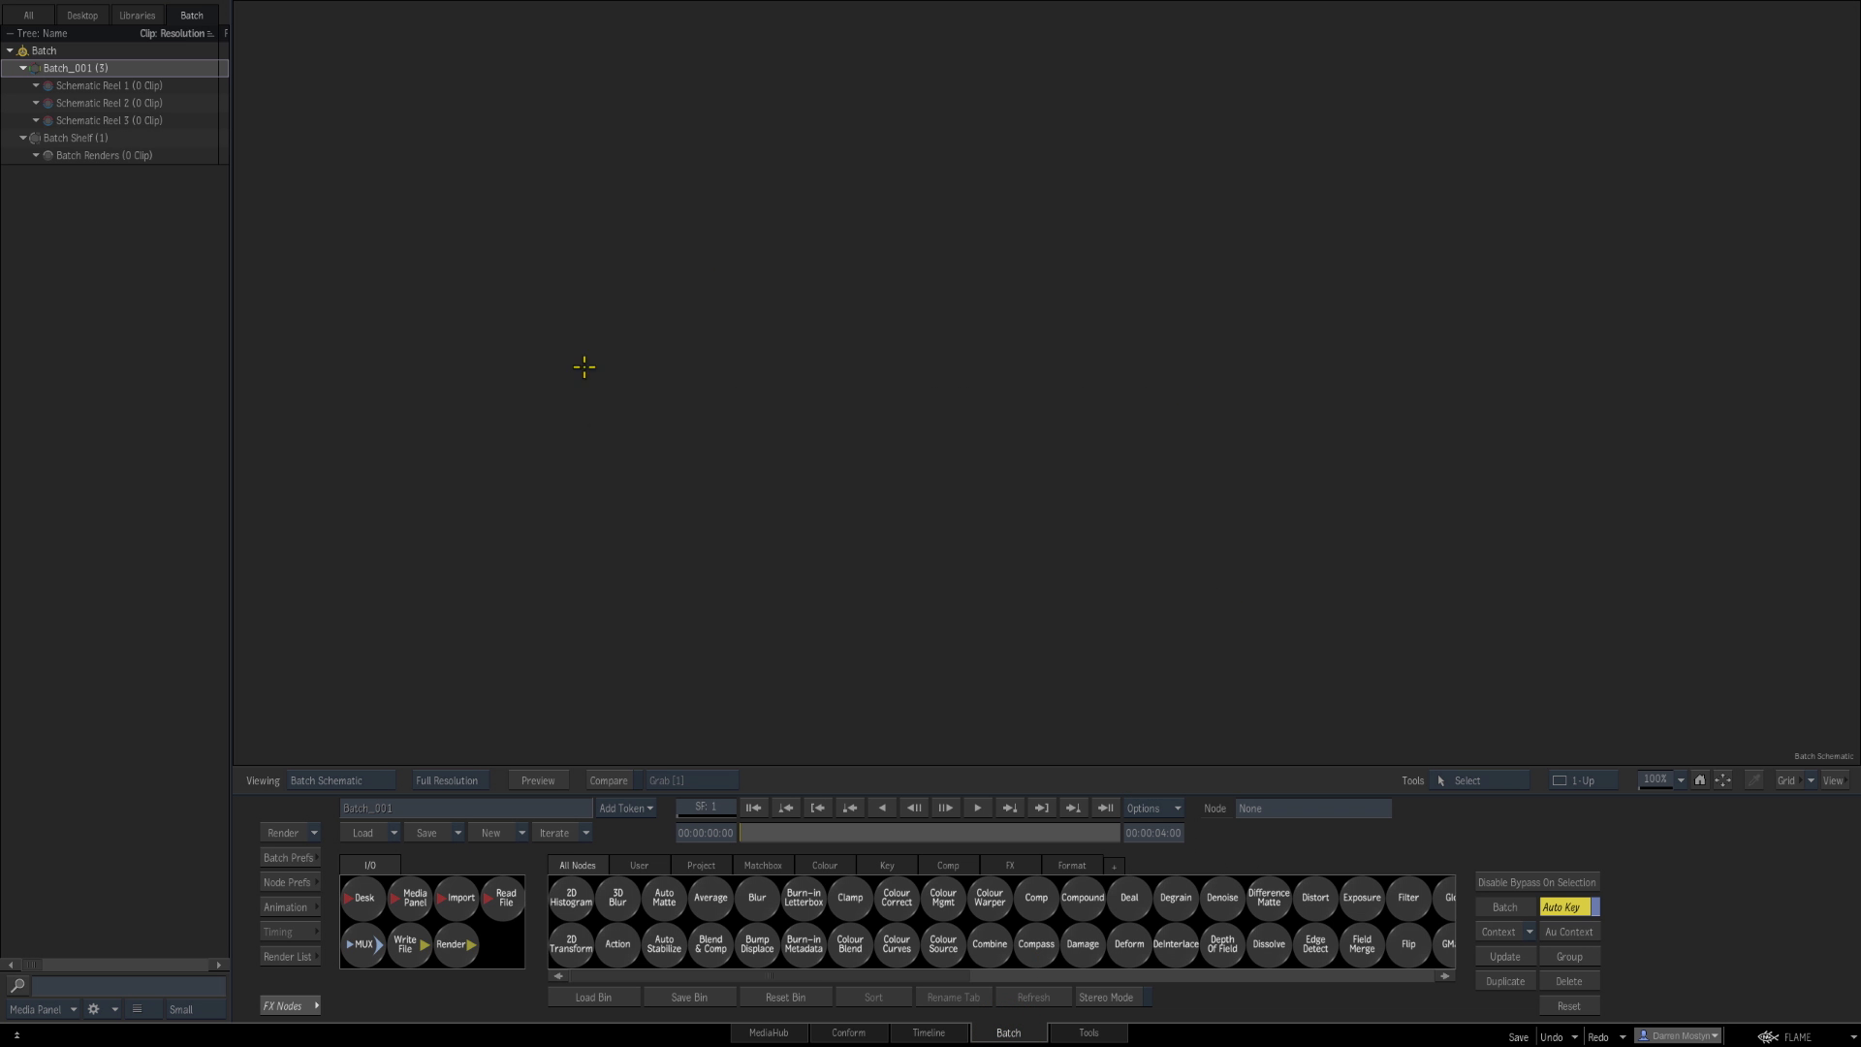
{"action": "left_click", "coordinate": [1090, 1031]}
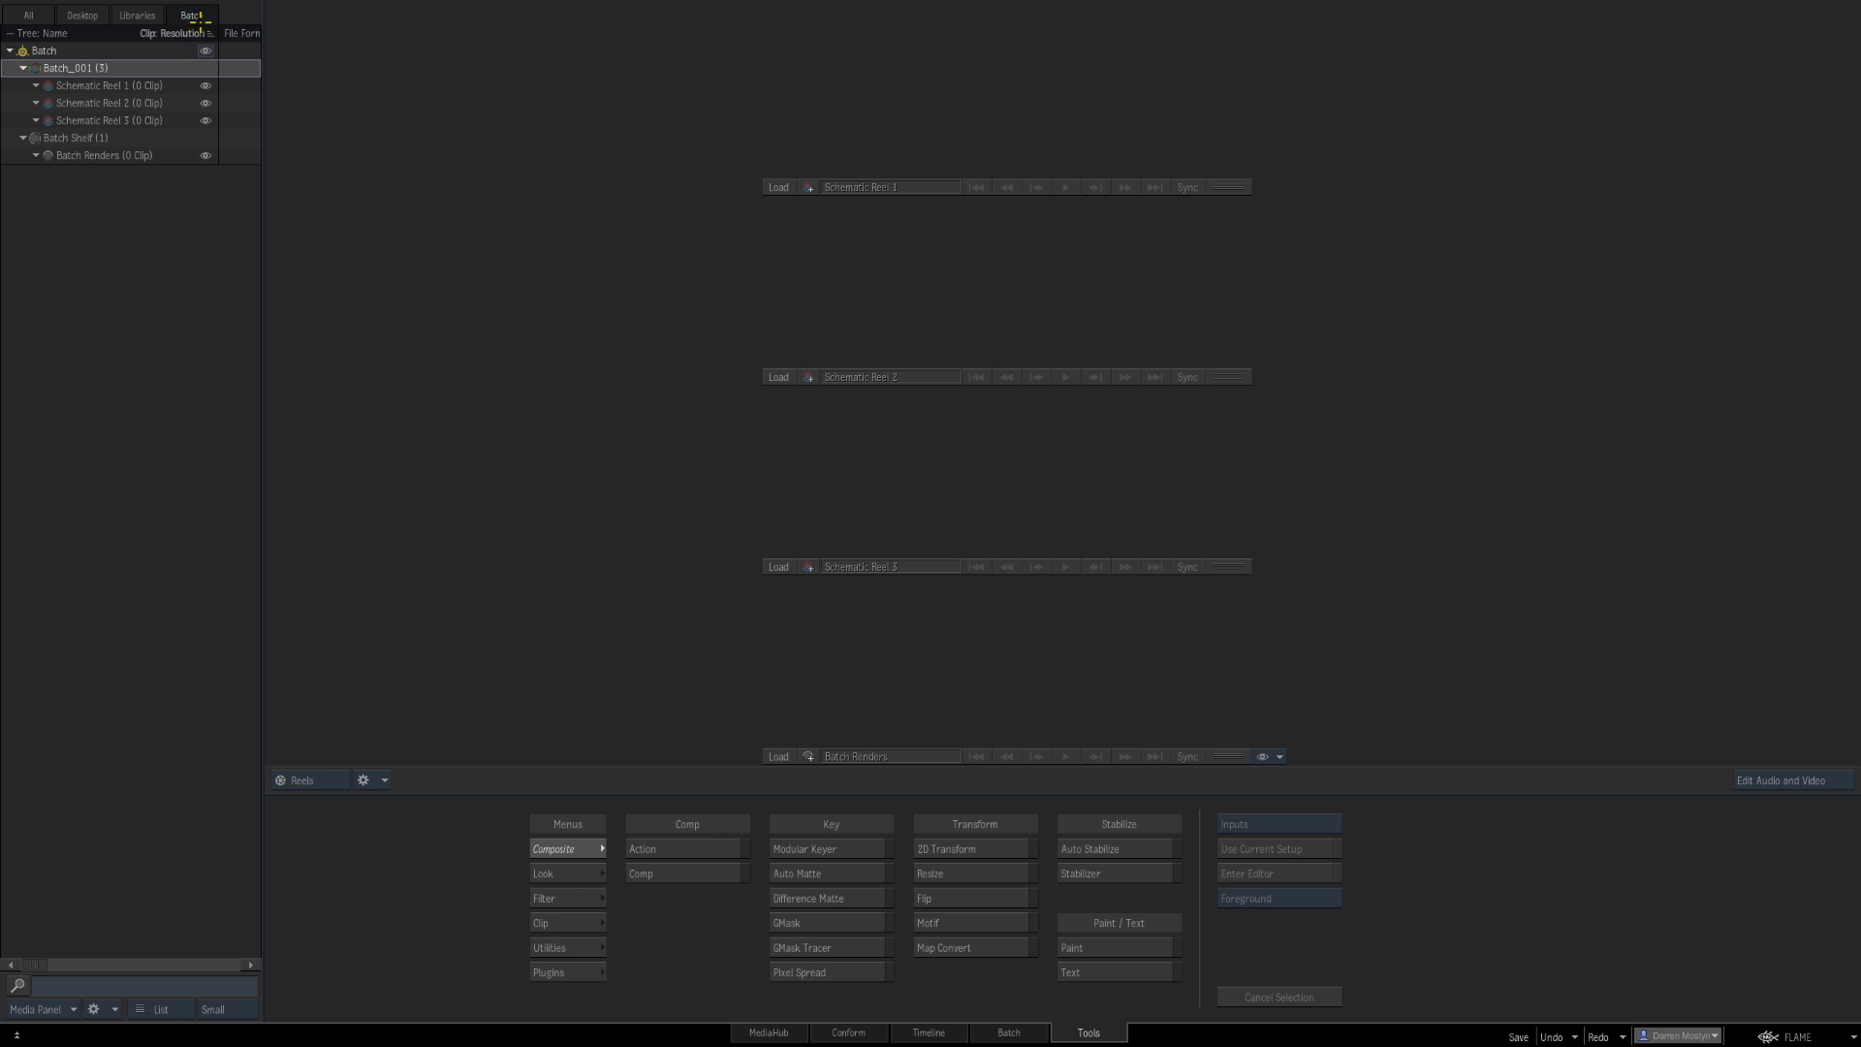
Step: List the whole workspace, move the V1-0006 clip from the Media reel into Schematic Reel 1, and open it in the Batch schematic
{"action": "left_click", "coordinate": [31, 11]}
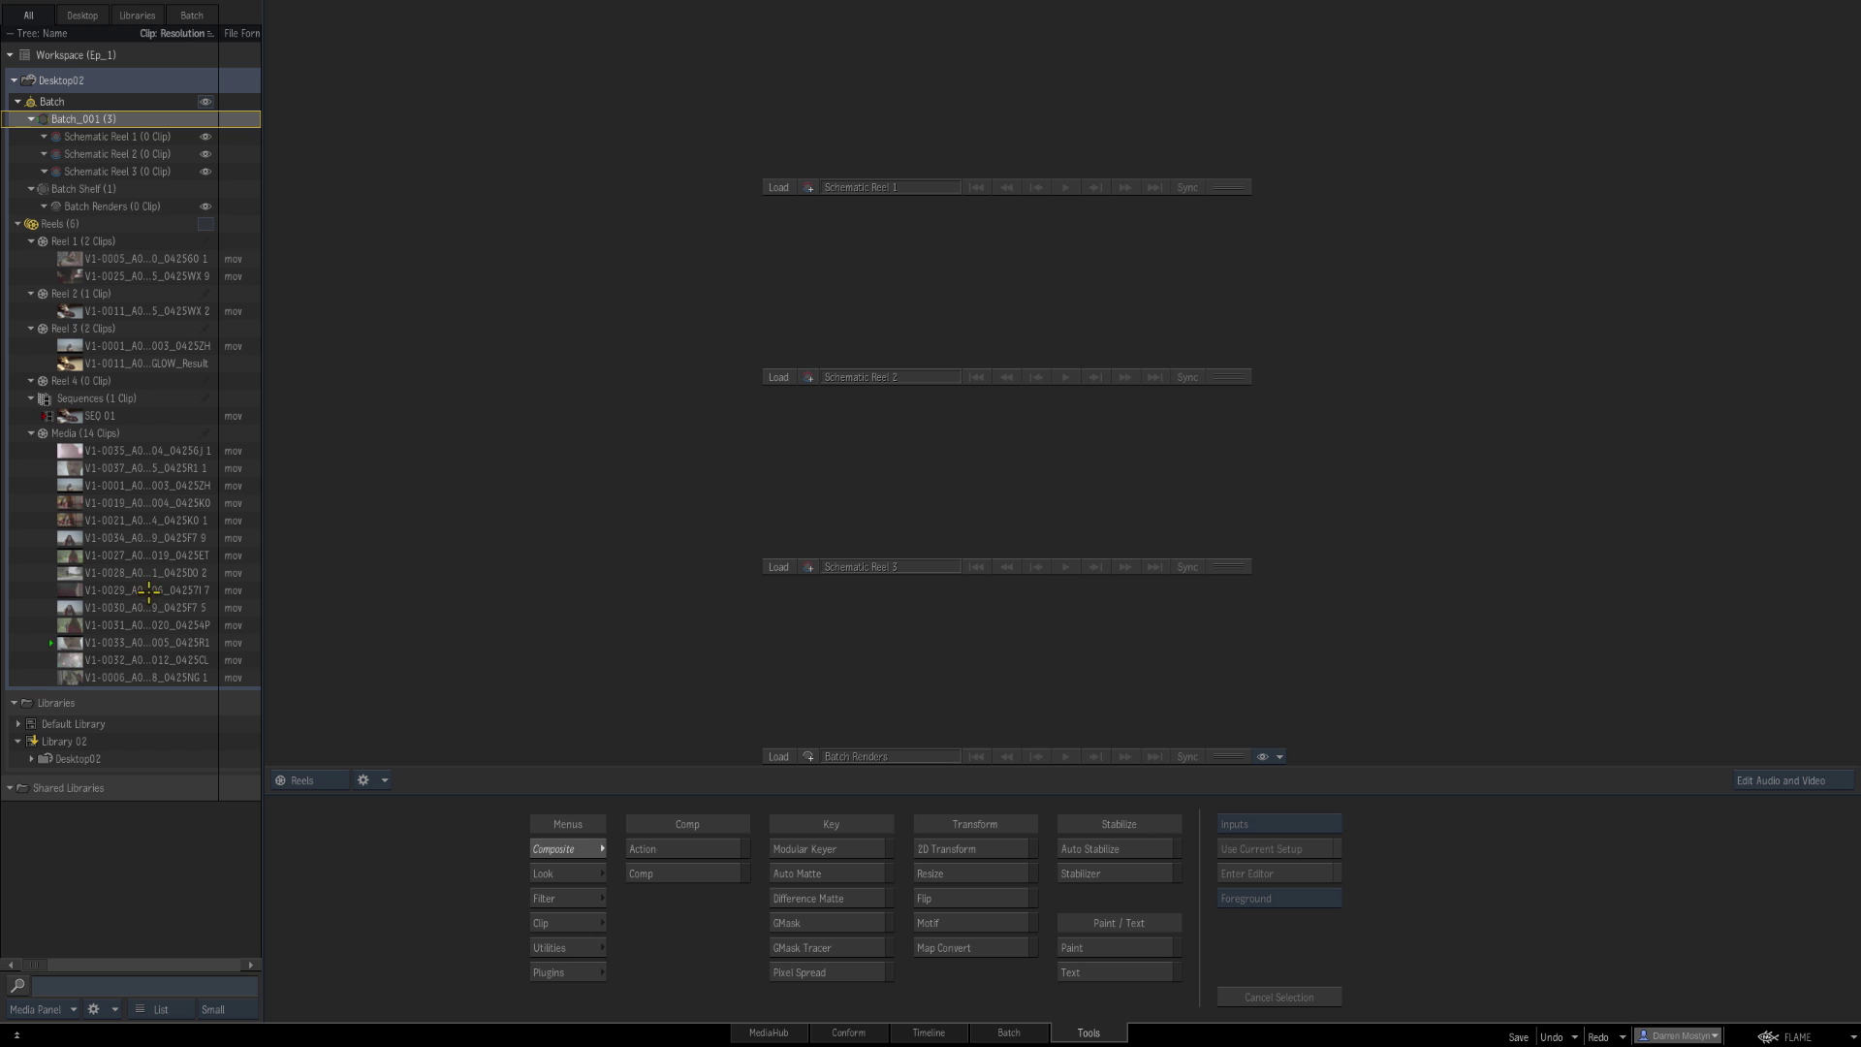
{"action": "left_click_drag", "start_coordinate": [68, 678], "coordinate": [130, 144]}
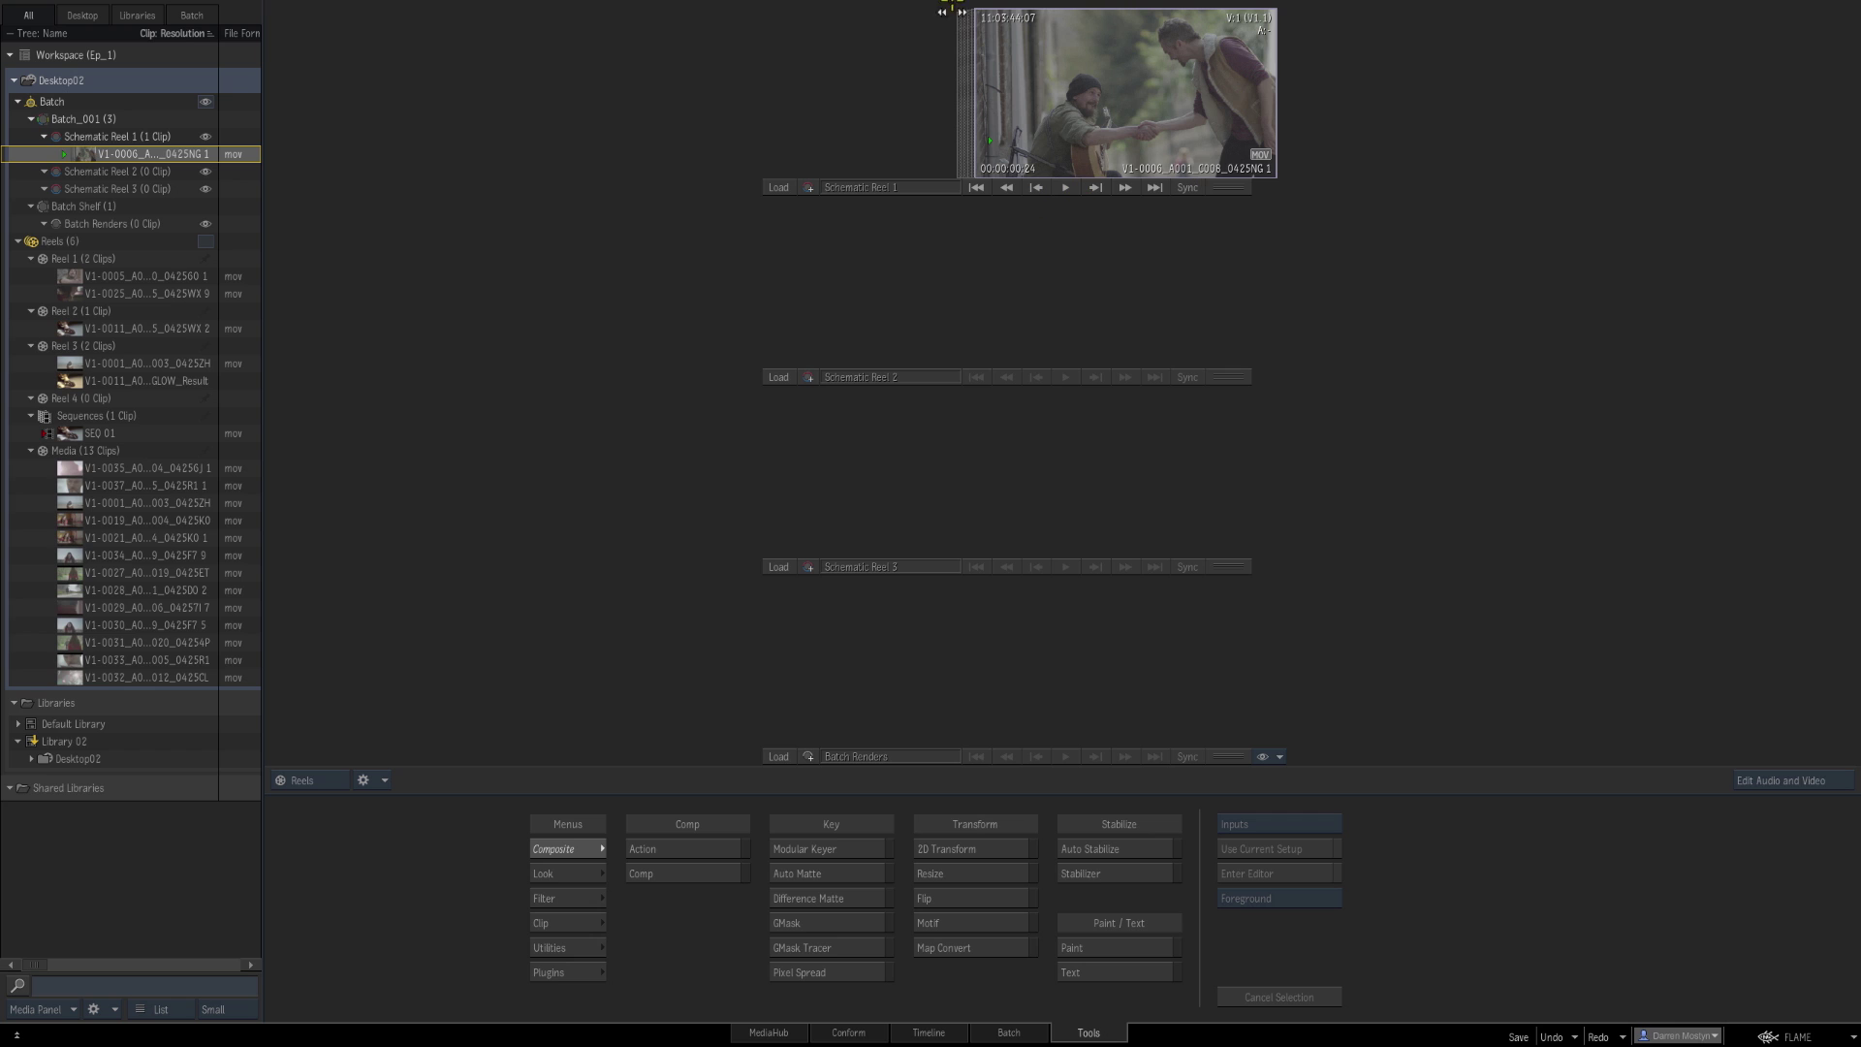
{"action": "key", "text": "ctrl+b"}
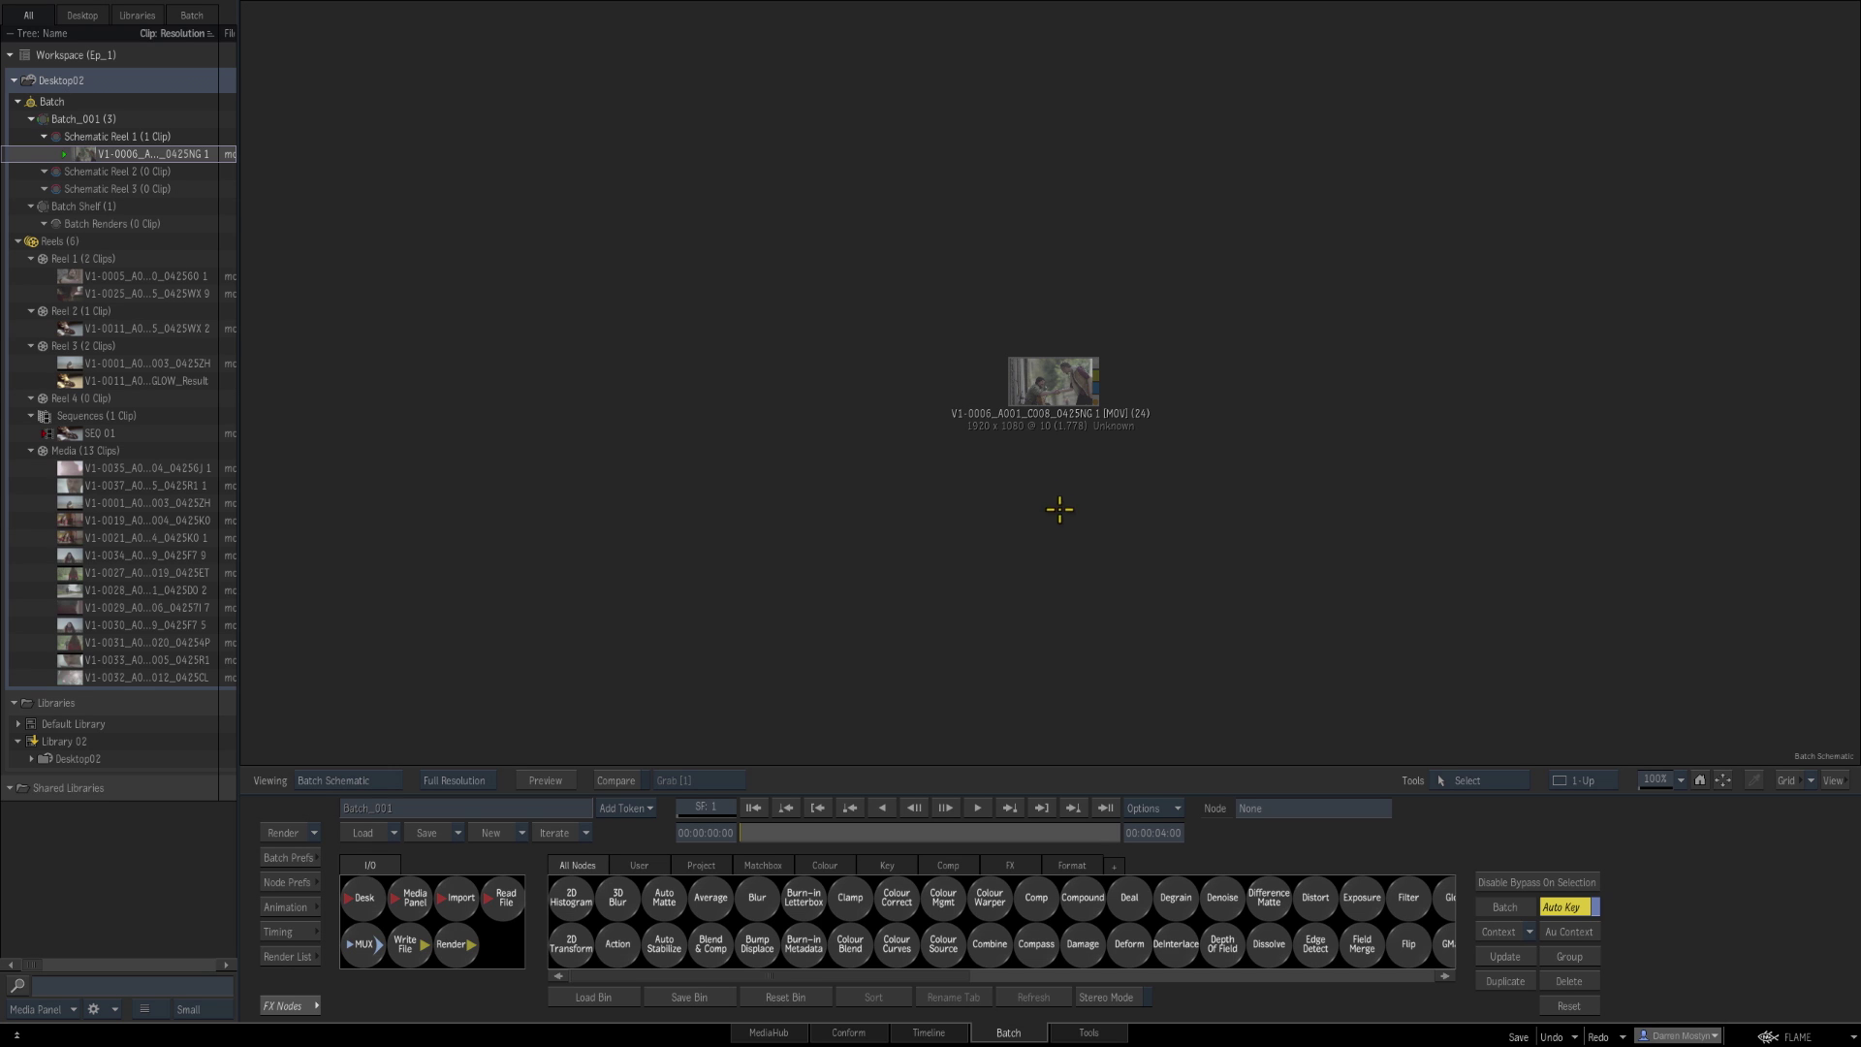
Step: Add the V1-0021 and V1-0027 clips from the Media reel to the schematic, and place the V1-0030 clip on the Batch Shelf
{"action": "left_click", "coordinate": [64, 539]}
{"action": "left_click_drag", "start_coordinate": [114, 548], "coordinate": [480, 430]}
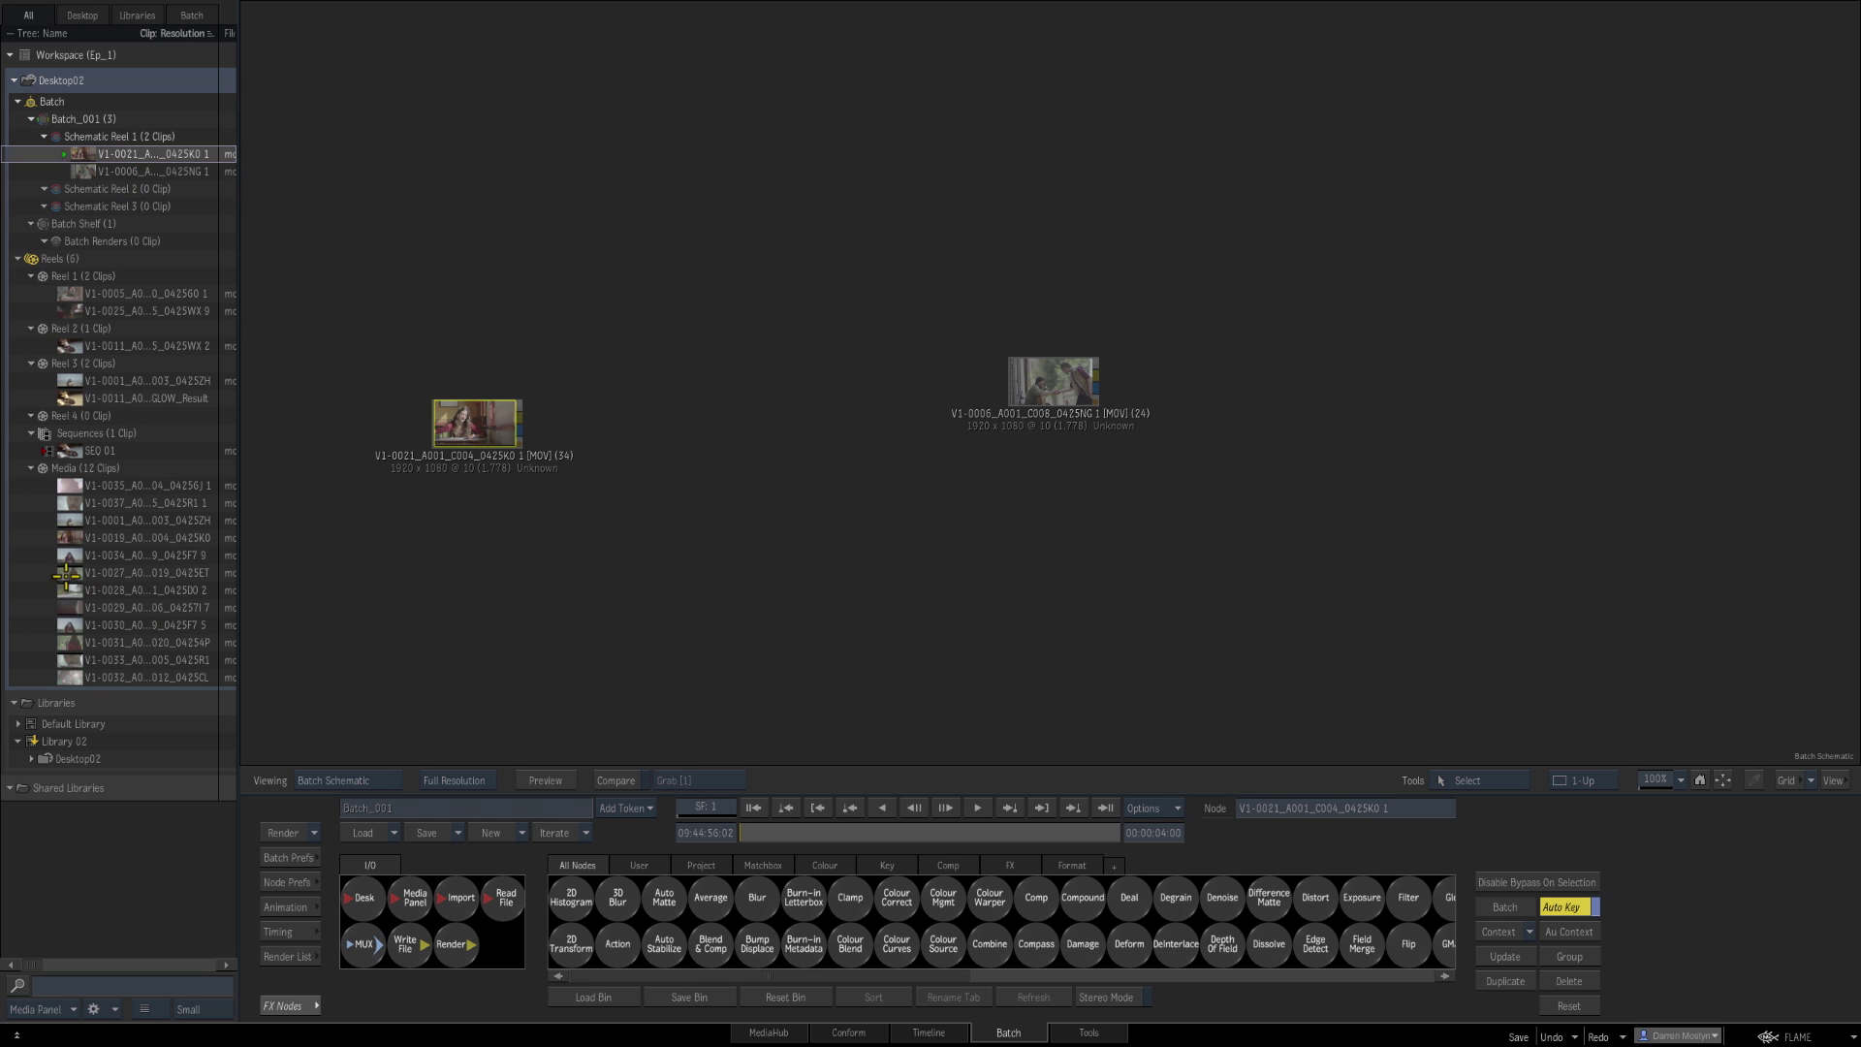
{"action": "left_click_drag", "start_coordinate": [66, 573], "coordinate": [514, 567]}
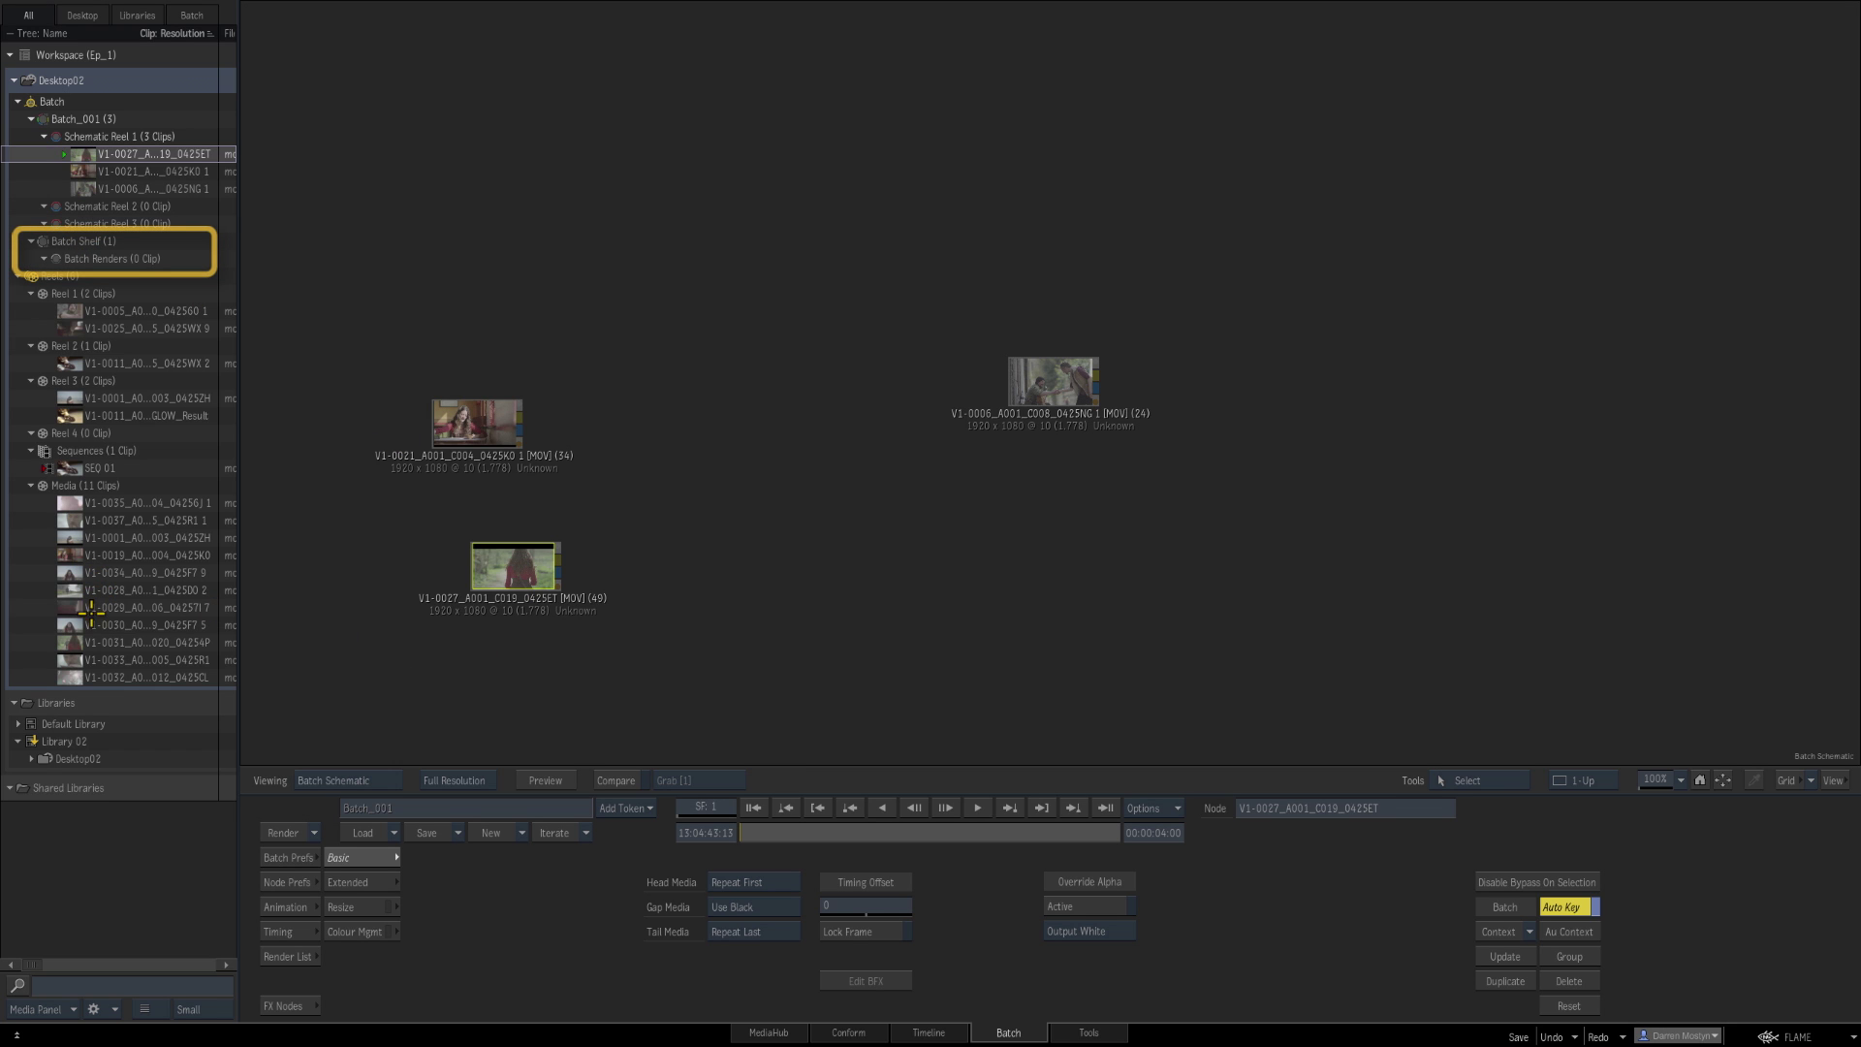
{"action": "left_click_drag", "start_coordinate": [70, 626], "coordinate": [90, 242]}
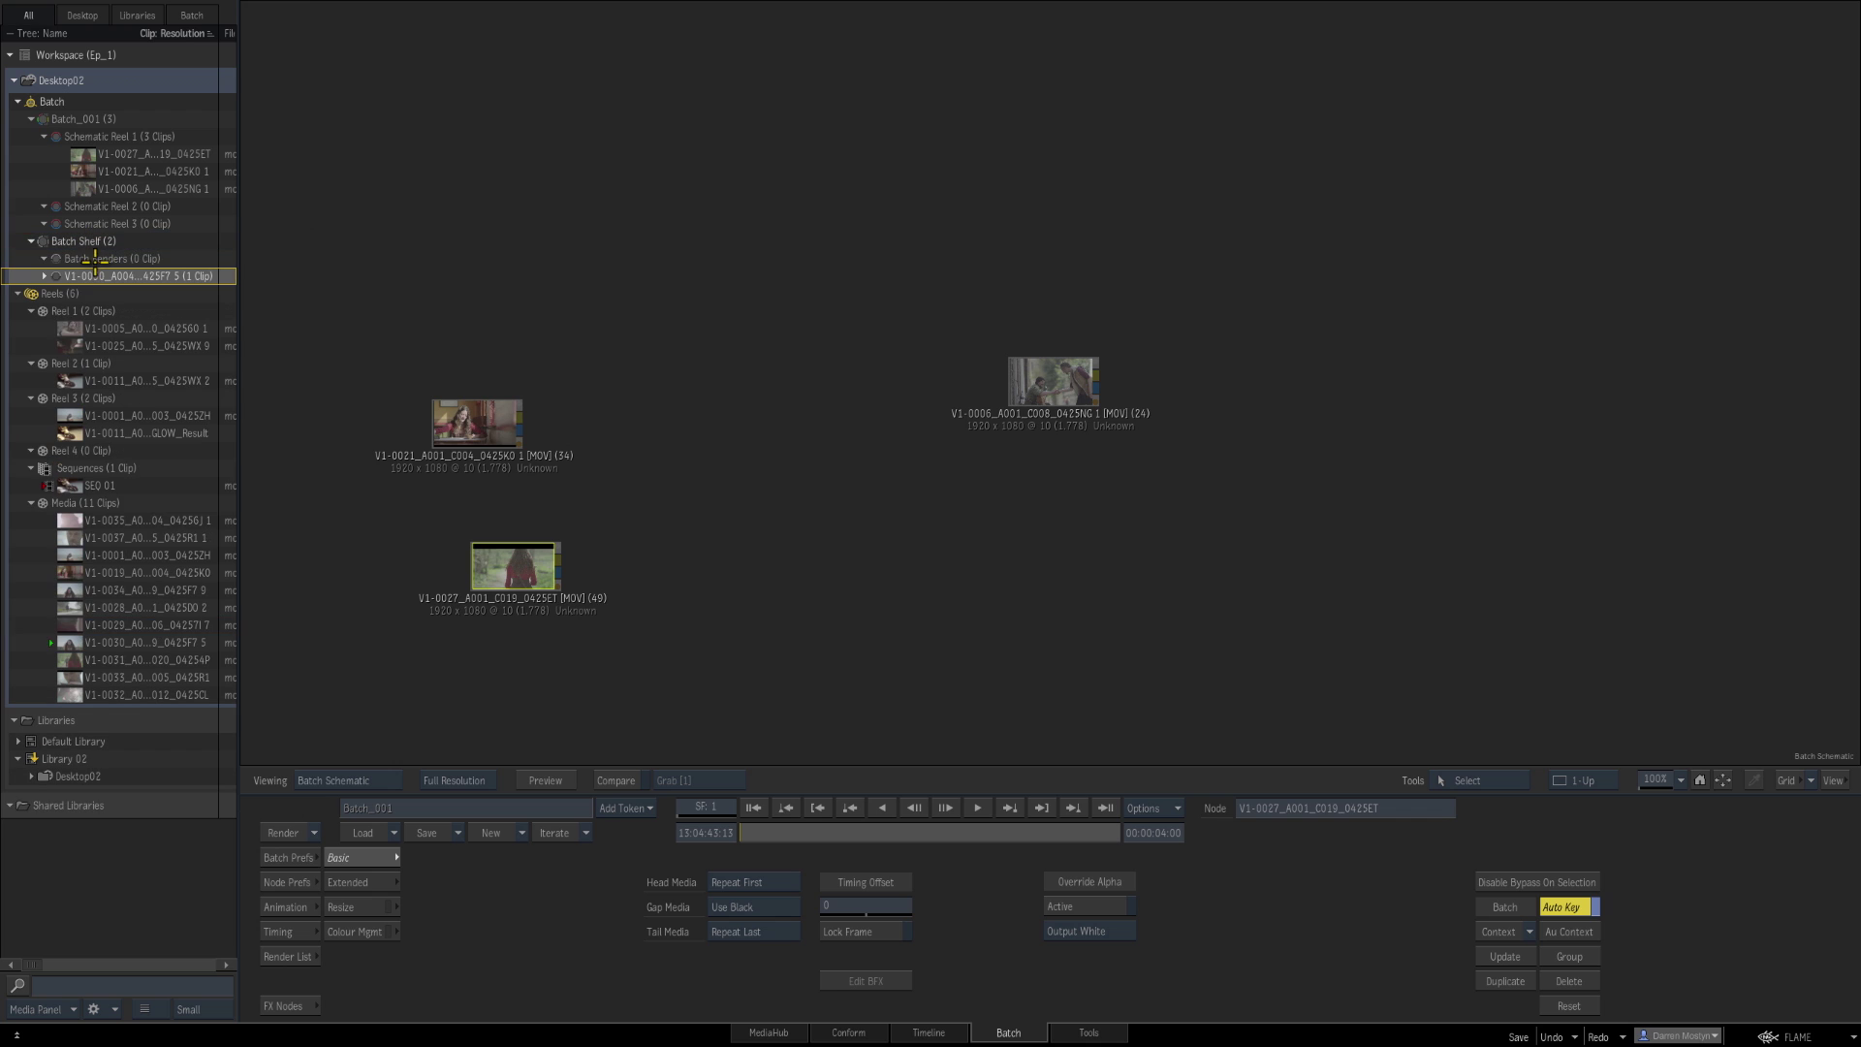
{"action": "left_click", "coordinate": [43, 276]}
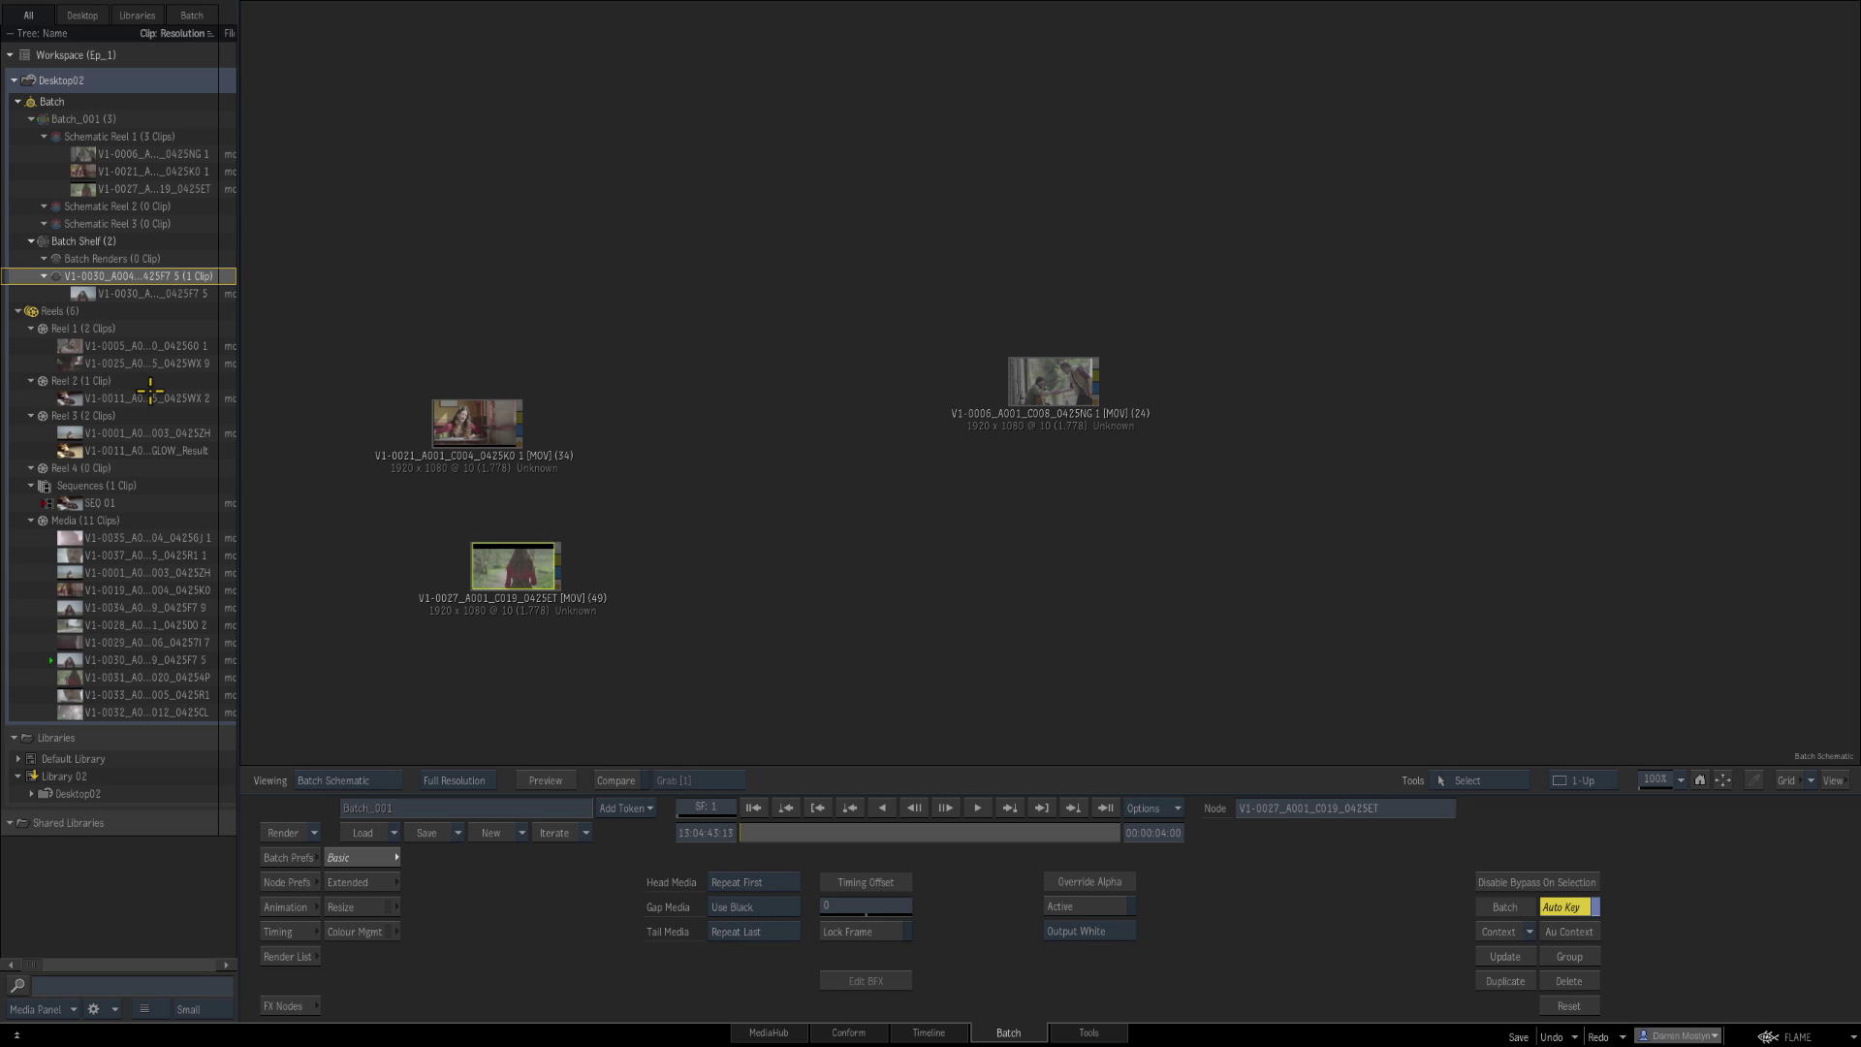
Step: Create a new batch group named opener in Desktop02
{"action": "right_click", "coordinate": [55, 83]}
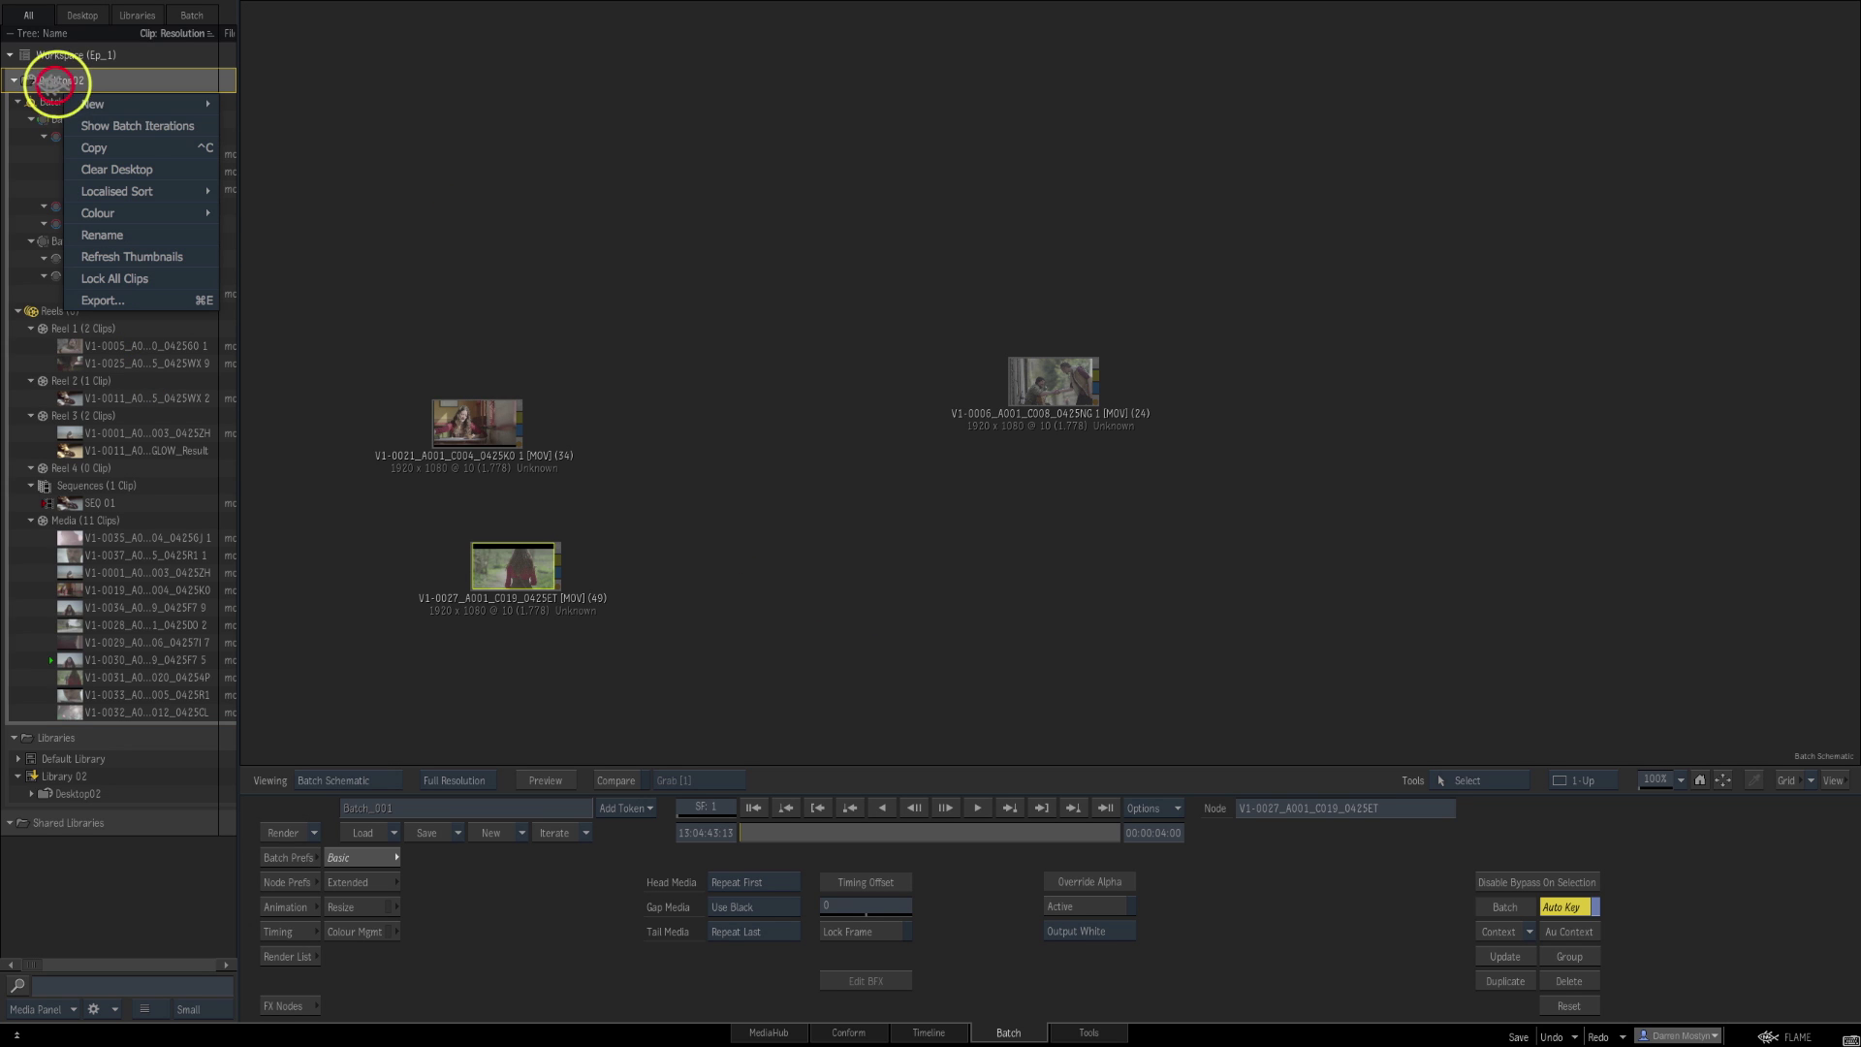
{"action": "mouse_move", "coordinate": [97, 104]}
{"action": "left_click", "coordinate": [254, 106]}
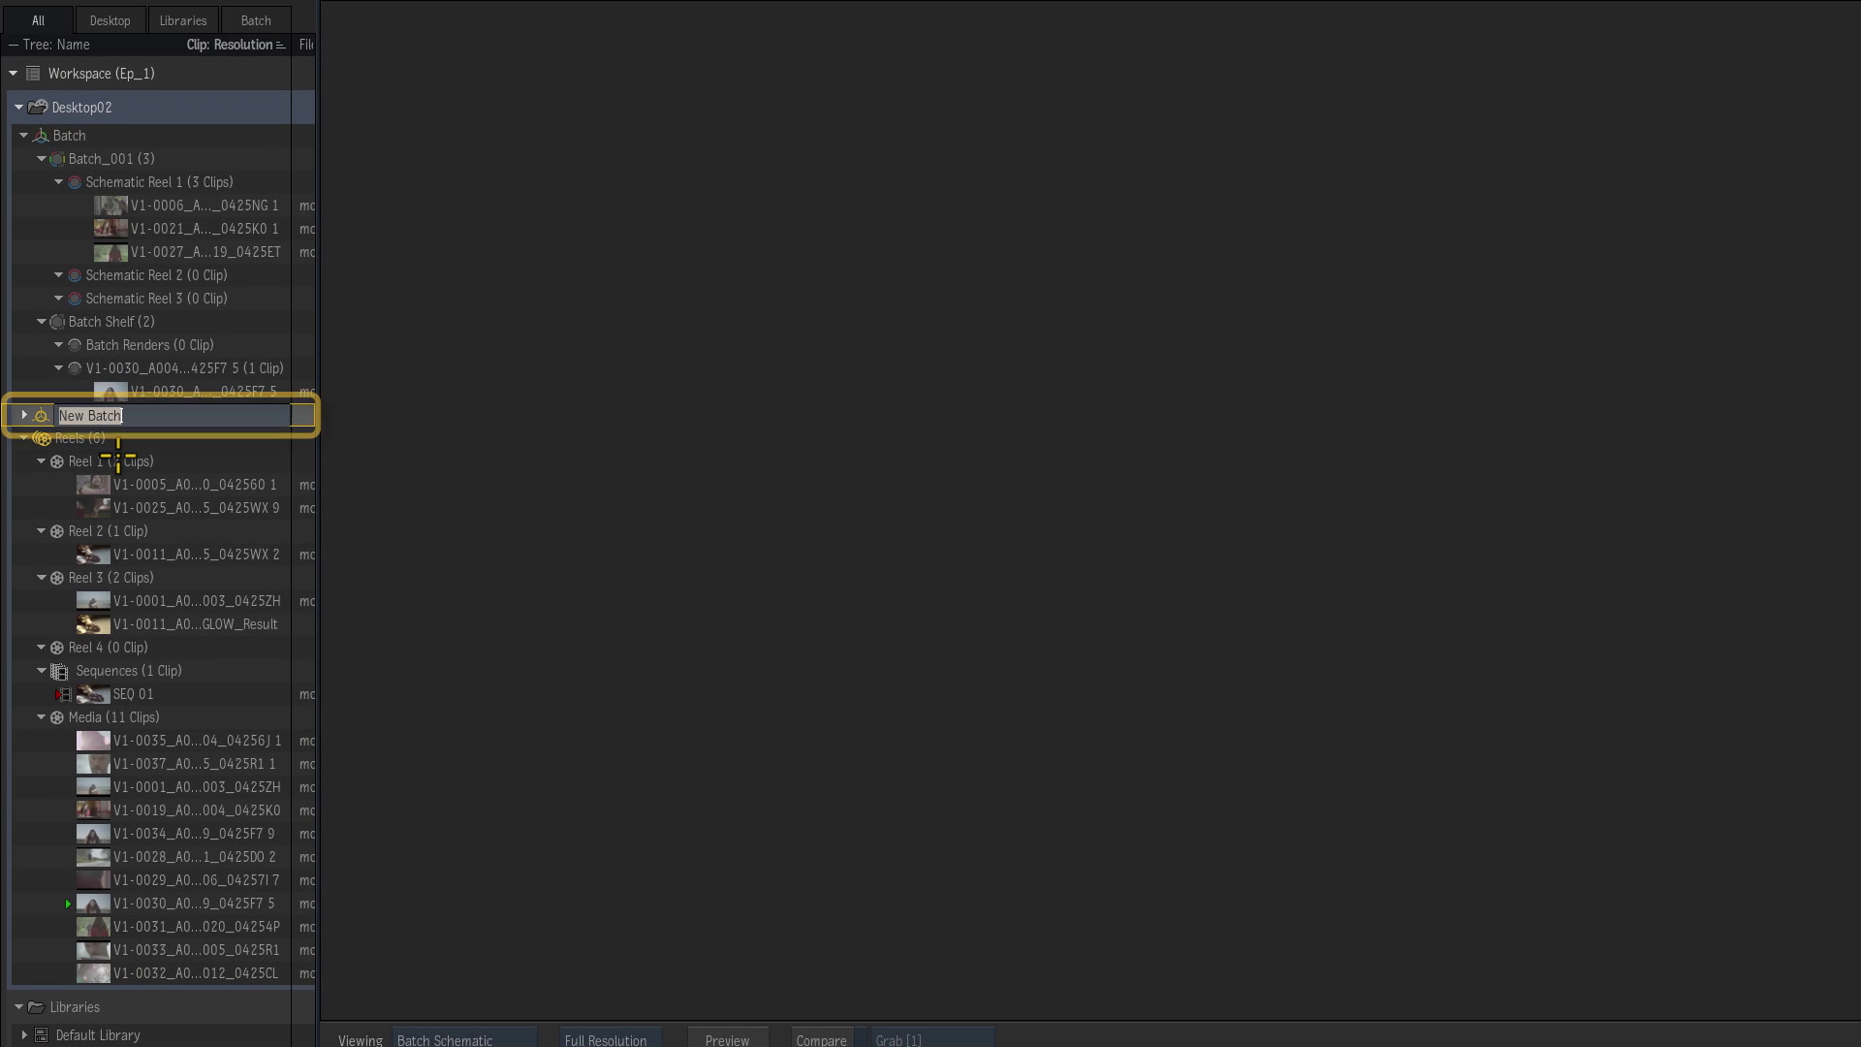
{"action": "type", "text": "opener"}
{"action": "key", "text": "Return"}
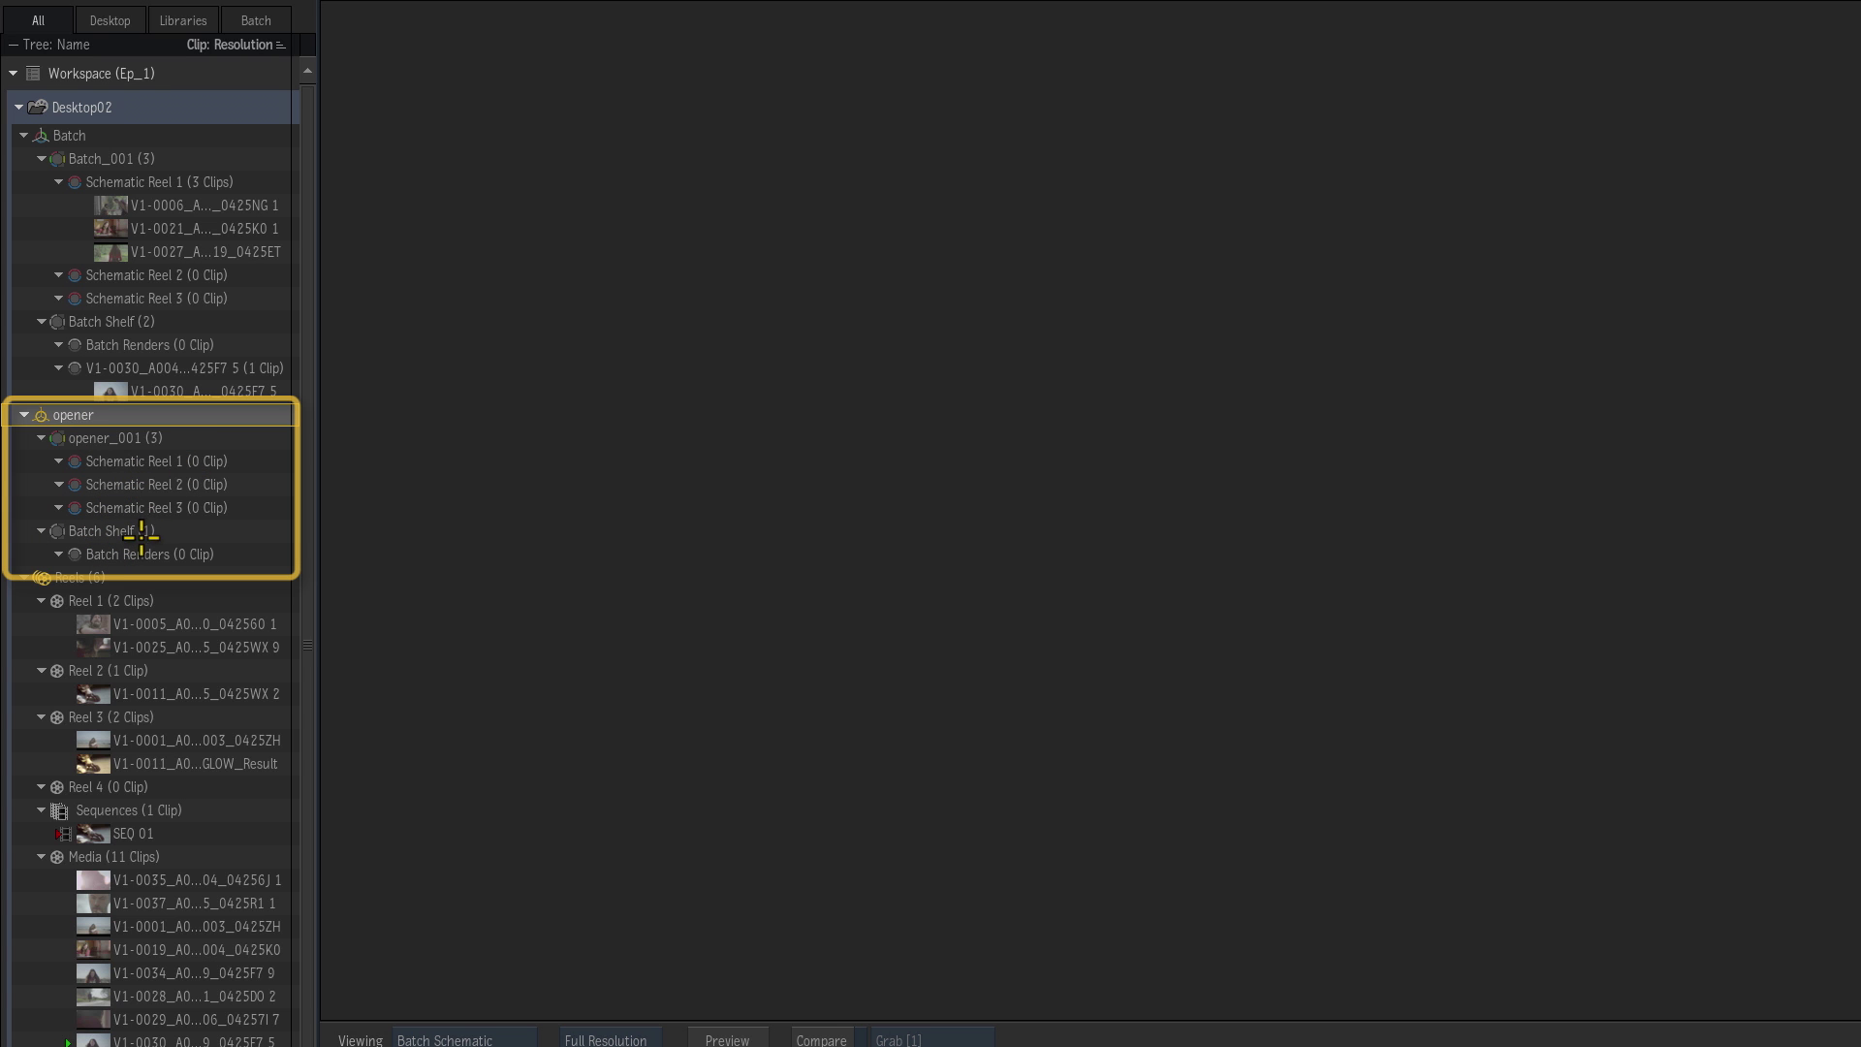
Step: Reopen the original Batch group, reposition the V1-0006 clip, and remove the V1-0021 and V1-0027 clips from the schematic
{"action": "left_click", "coordinate": [141, 135]}
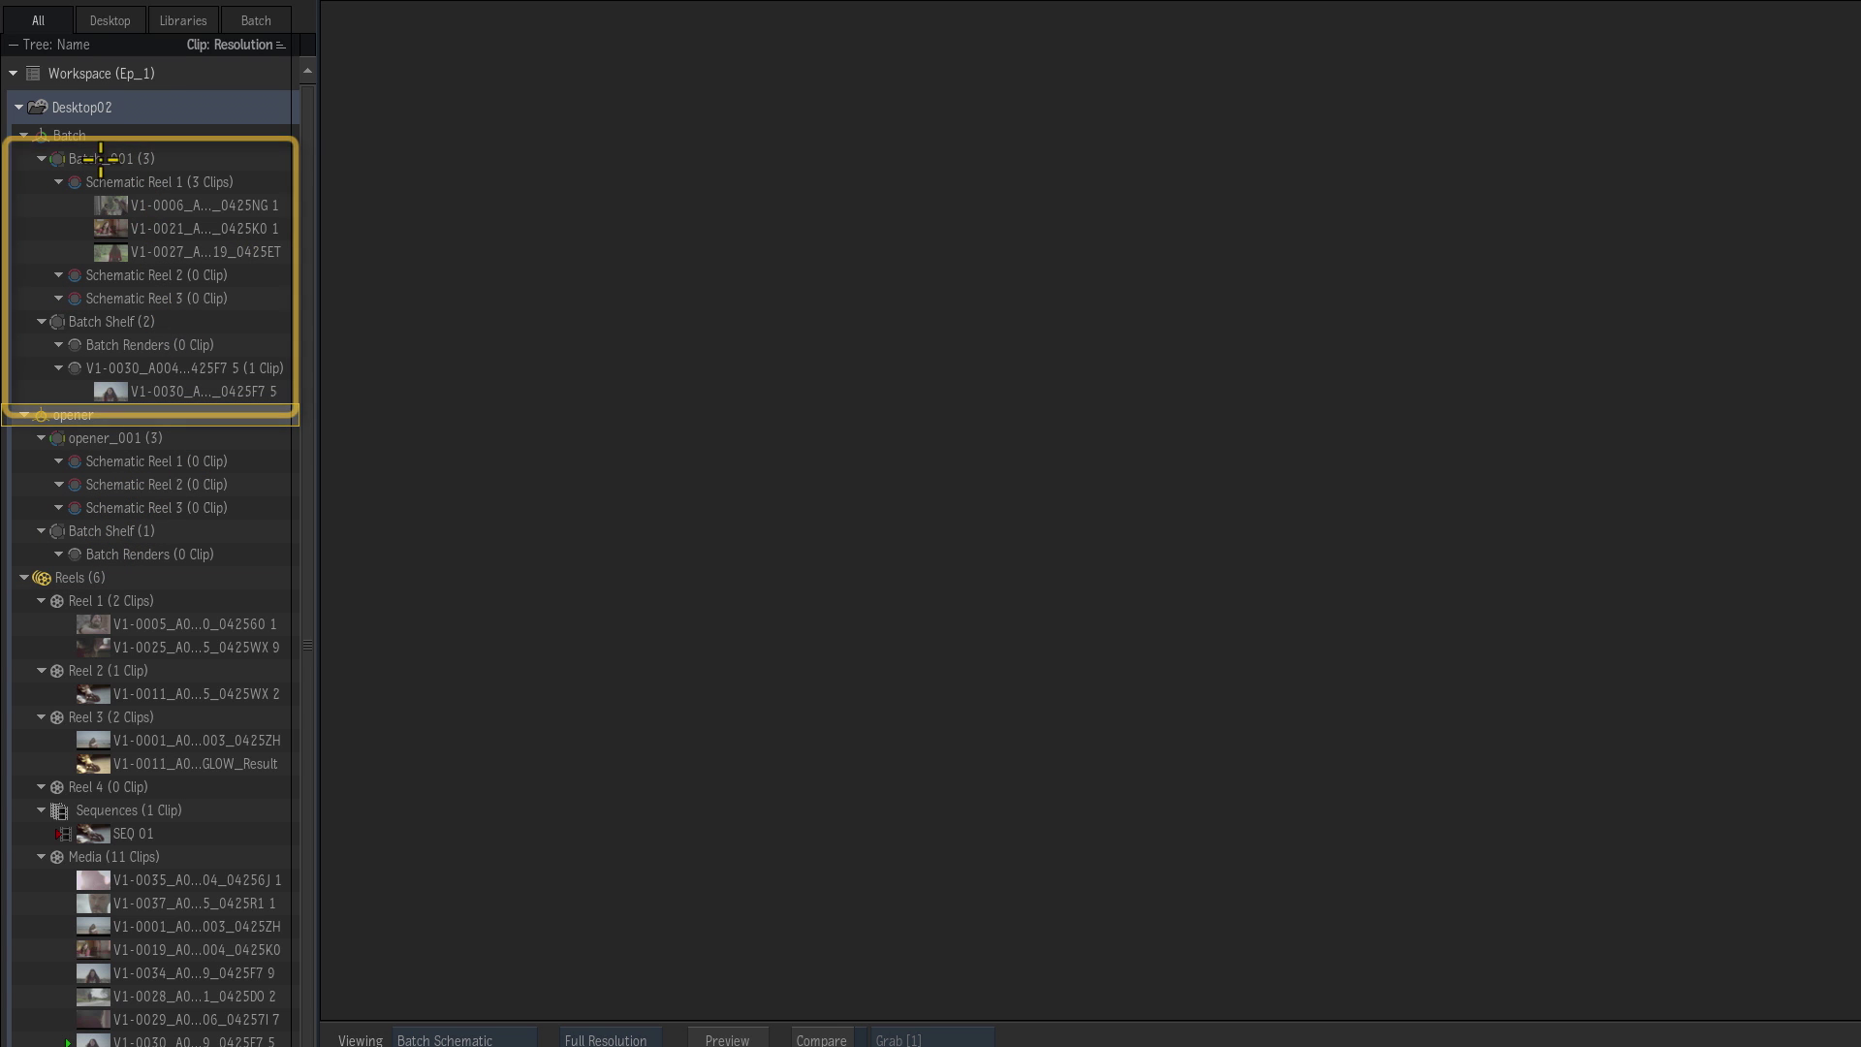
{"action": "double_click", "coordinate": [65, 136]}
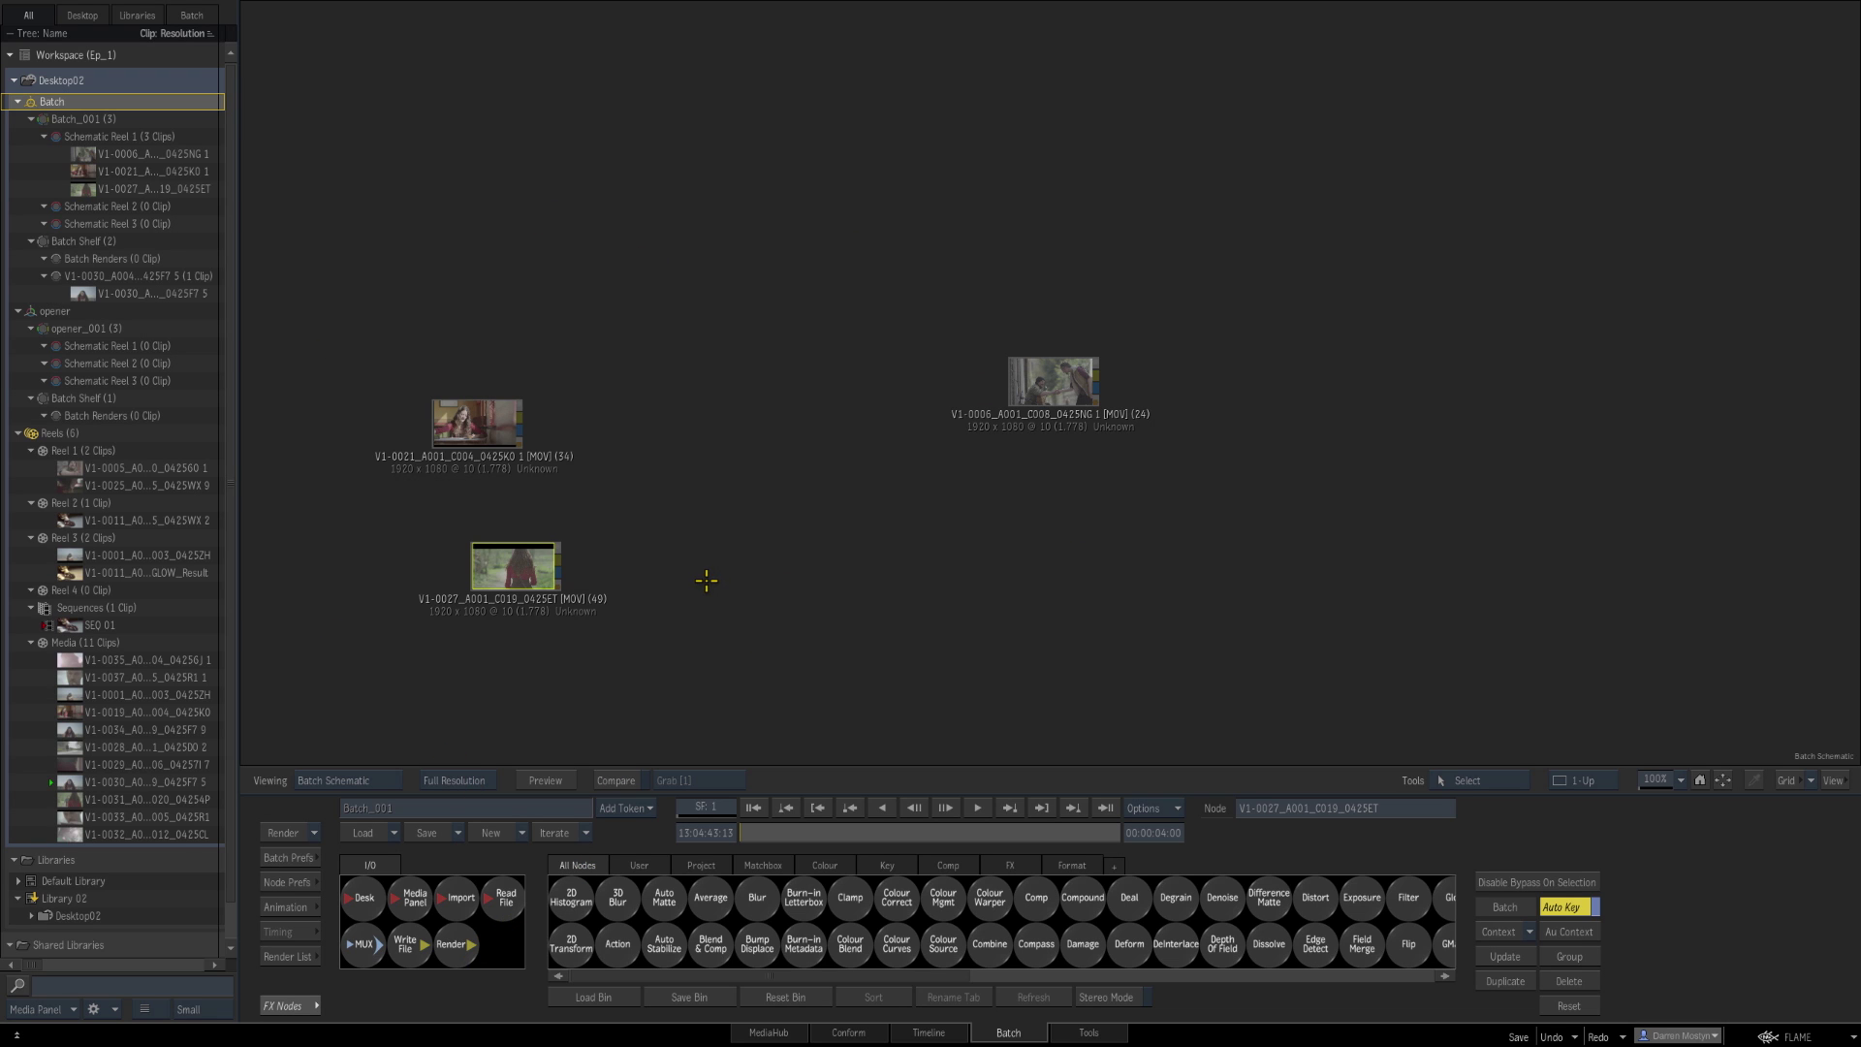
{"action": "left_click_drag", "start_coordinate": [1052, 386], "coordinate": [705, 366]}
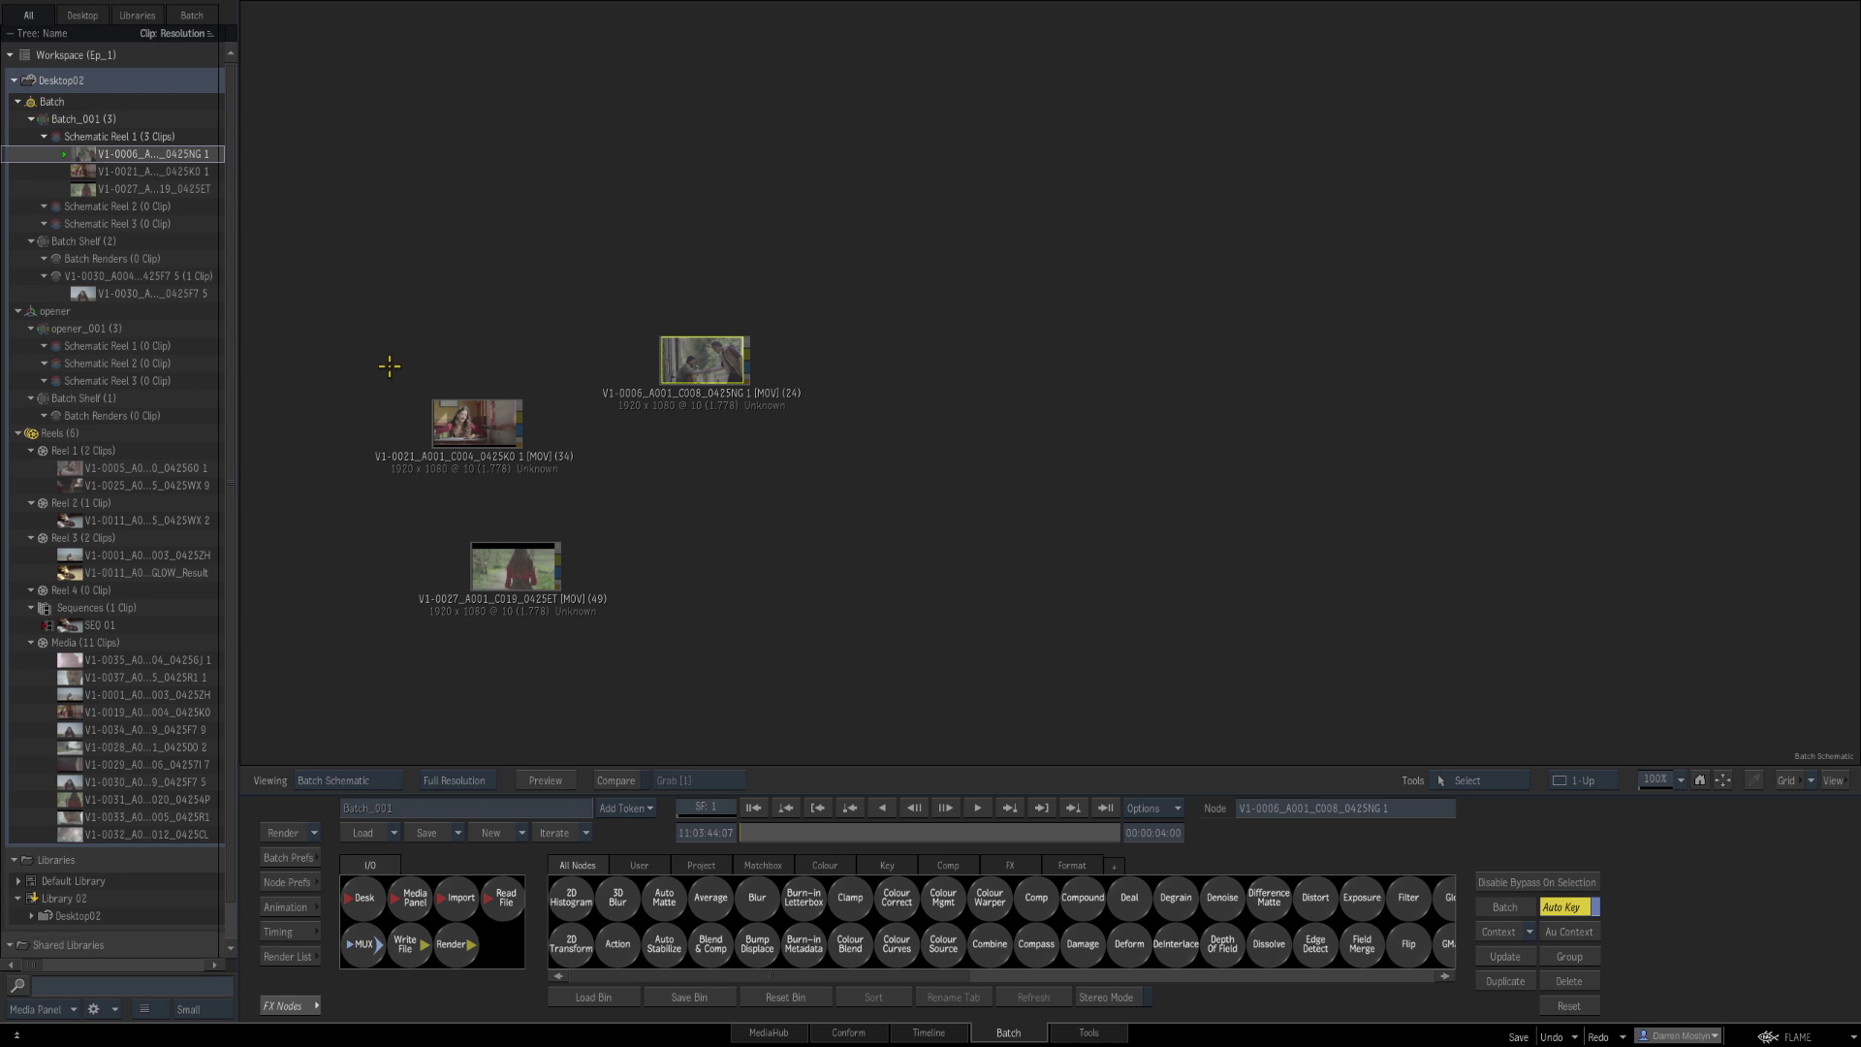
{"action": "left_click_drag", "start_coordinate": [382, 371], "coordinate": [579, 635]}
{"action": "left_click_drag", "start_coordinate": [533, 569], "coordinate": [527, 1040]}
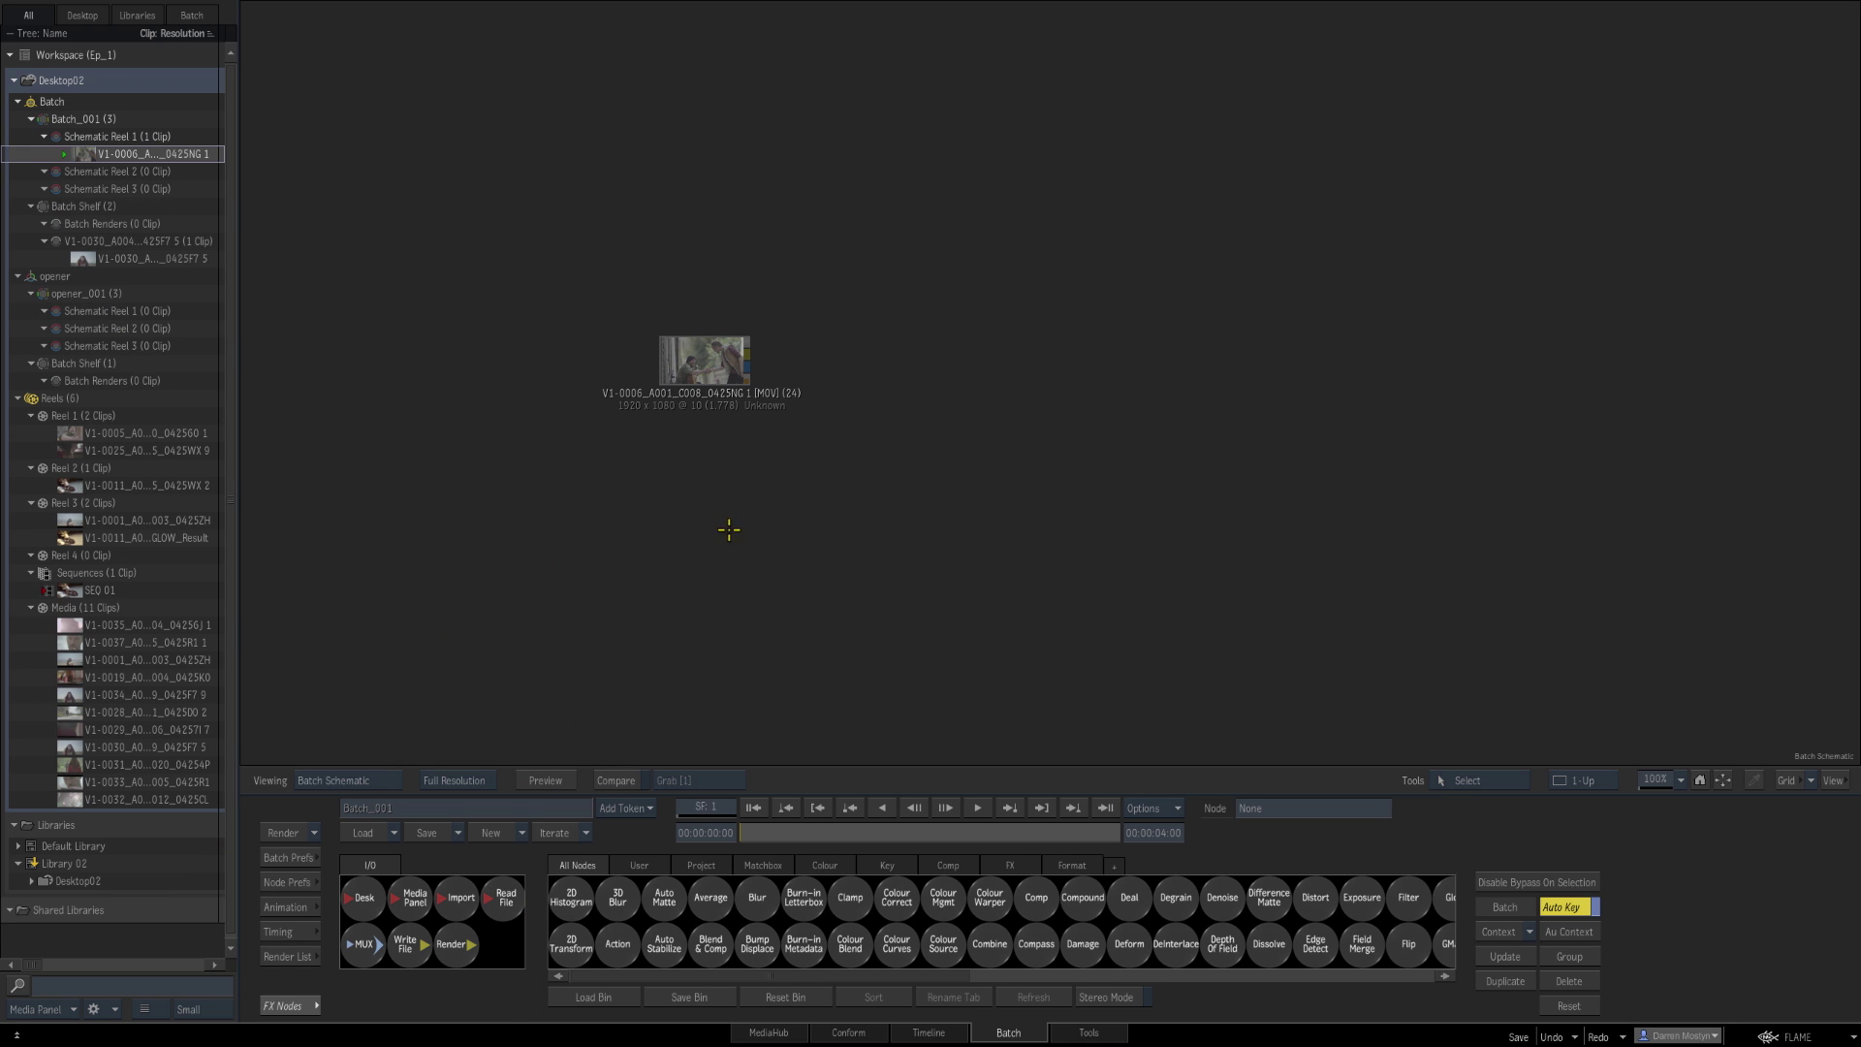
Step: Save the desktop to the library, replacing the existing Desktop02
{"action": "left_click", "coordinate": [1517, 1035]}
{"action": "left_click", "coordinate": [1632, 1001]}
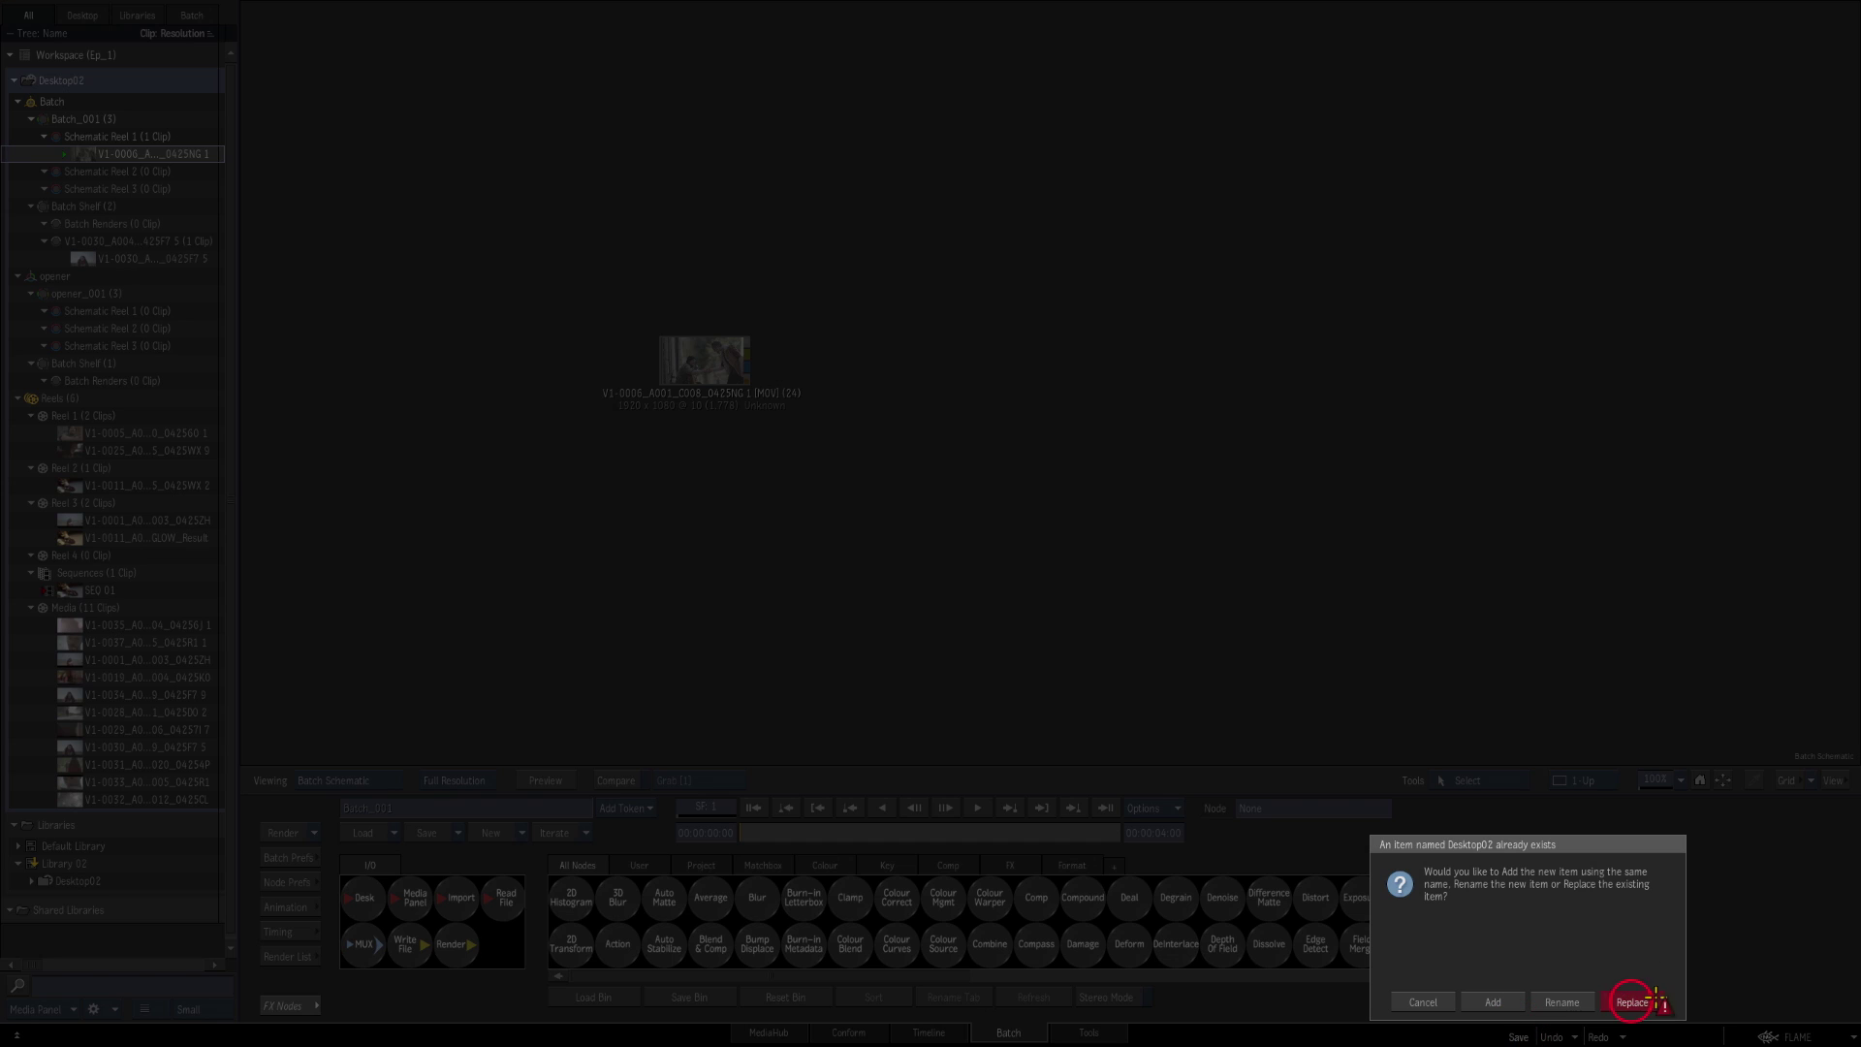
{"action": "left_click", "coordinate": [1634, 1001]}
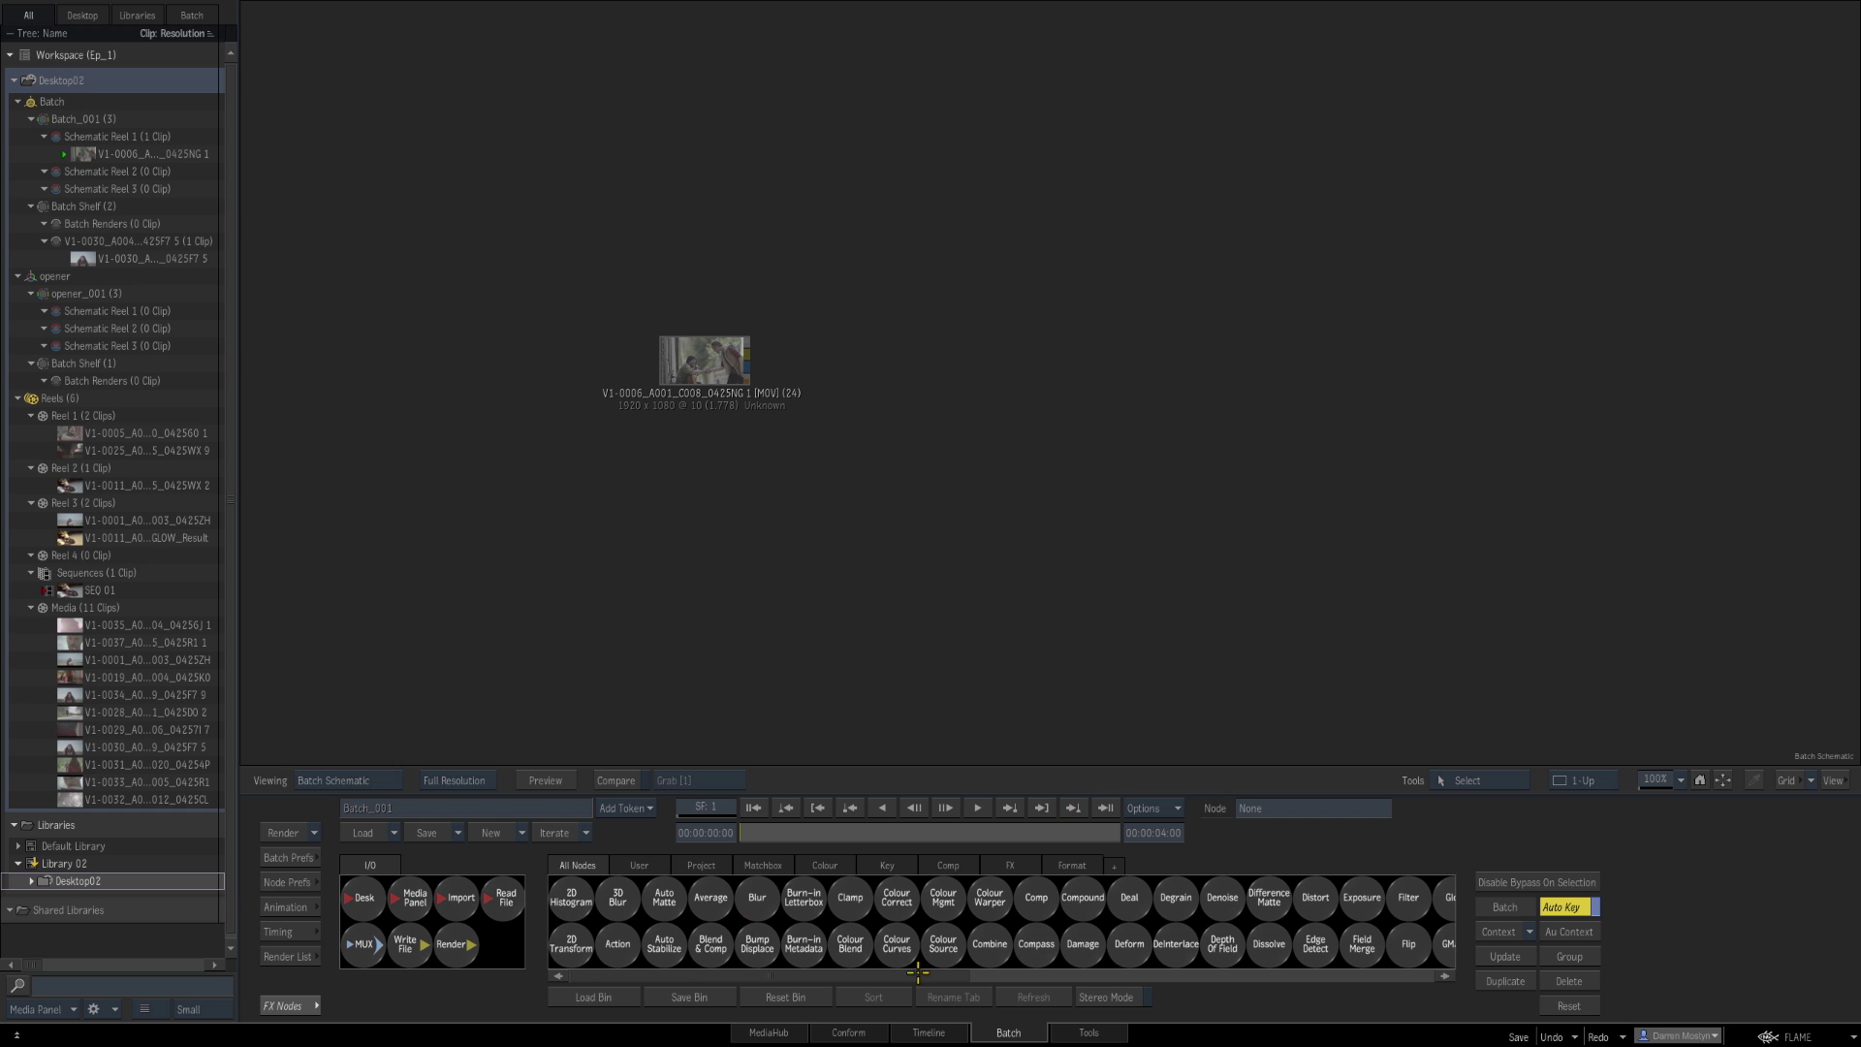
Step: Browse the FX node bin, looking through the full list, the Comp and Colour categories, and the nodes starting with G
{"action": "left_click_drag", "start_coordinate": [906, 975], "coordinate": [1392, 979]}
{"action": "scroll", "coordinate": [1261, 960], "scroll_direction": "left", "scroll_amount": 10}
{"action": "left_click", "coordinate": [950, 865]}
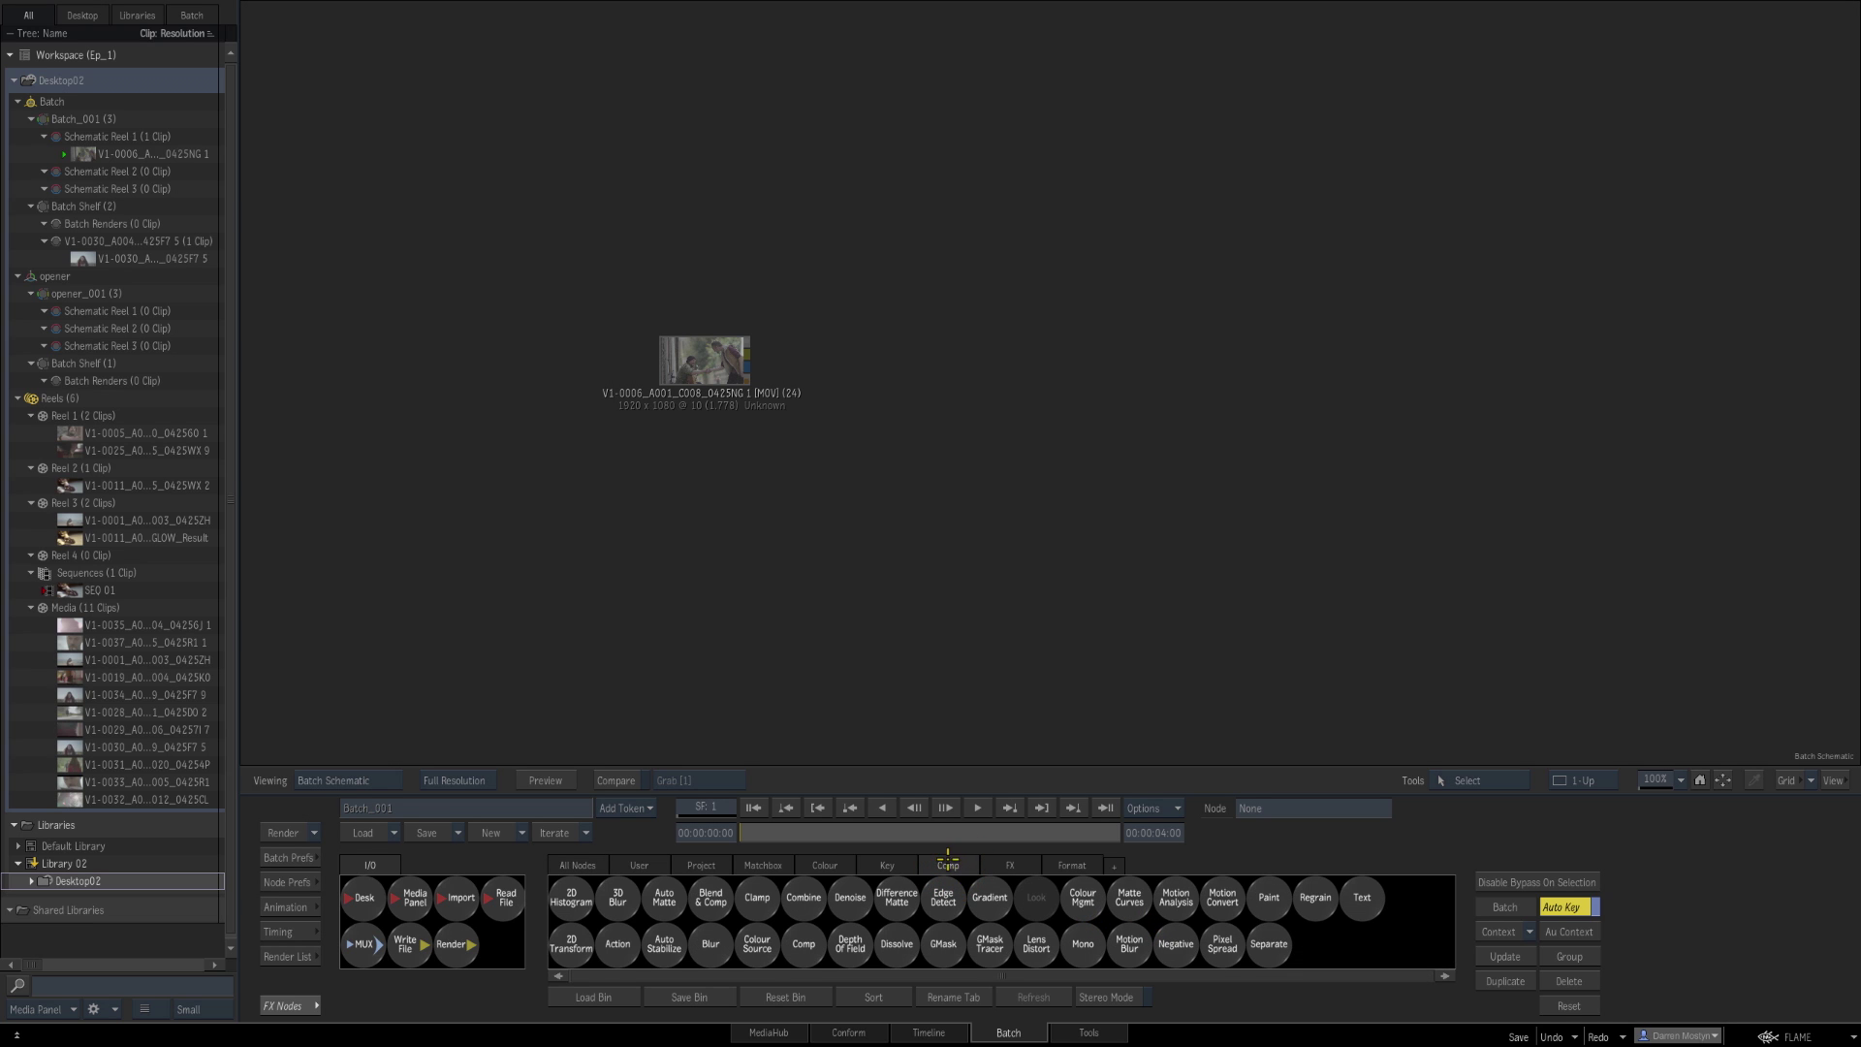
{"action": "left_click", "coordinate": [820, 865]}
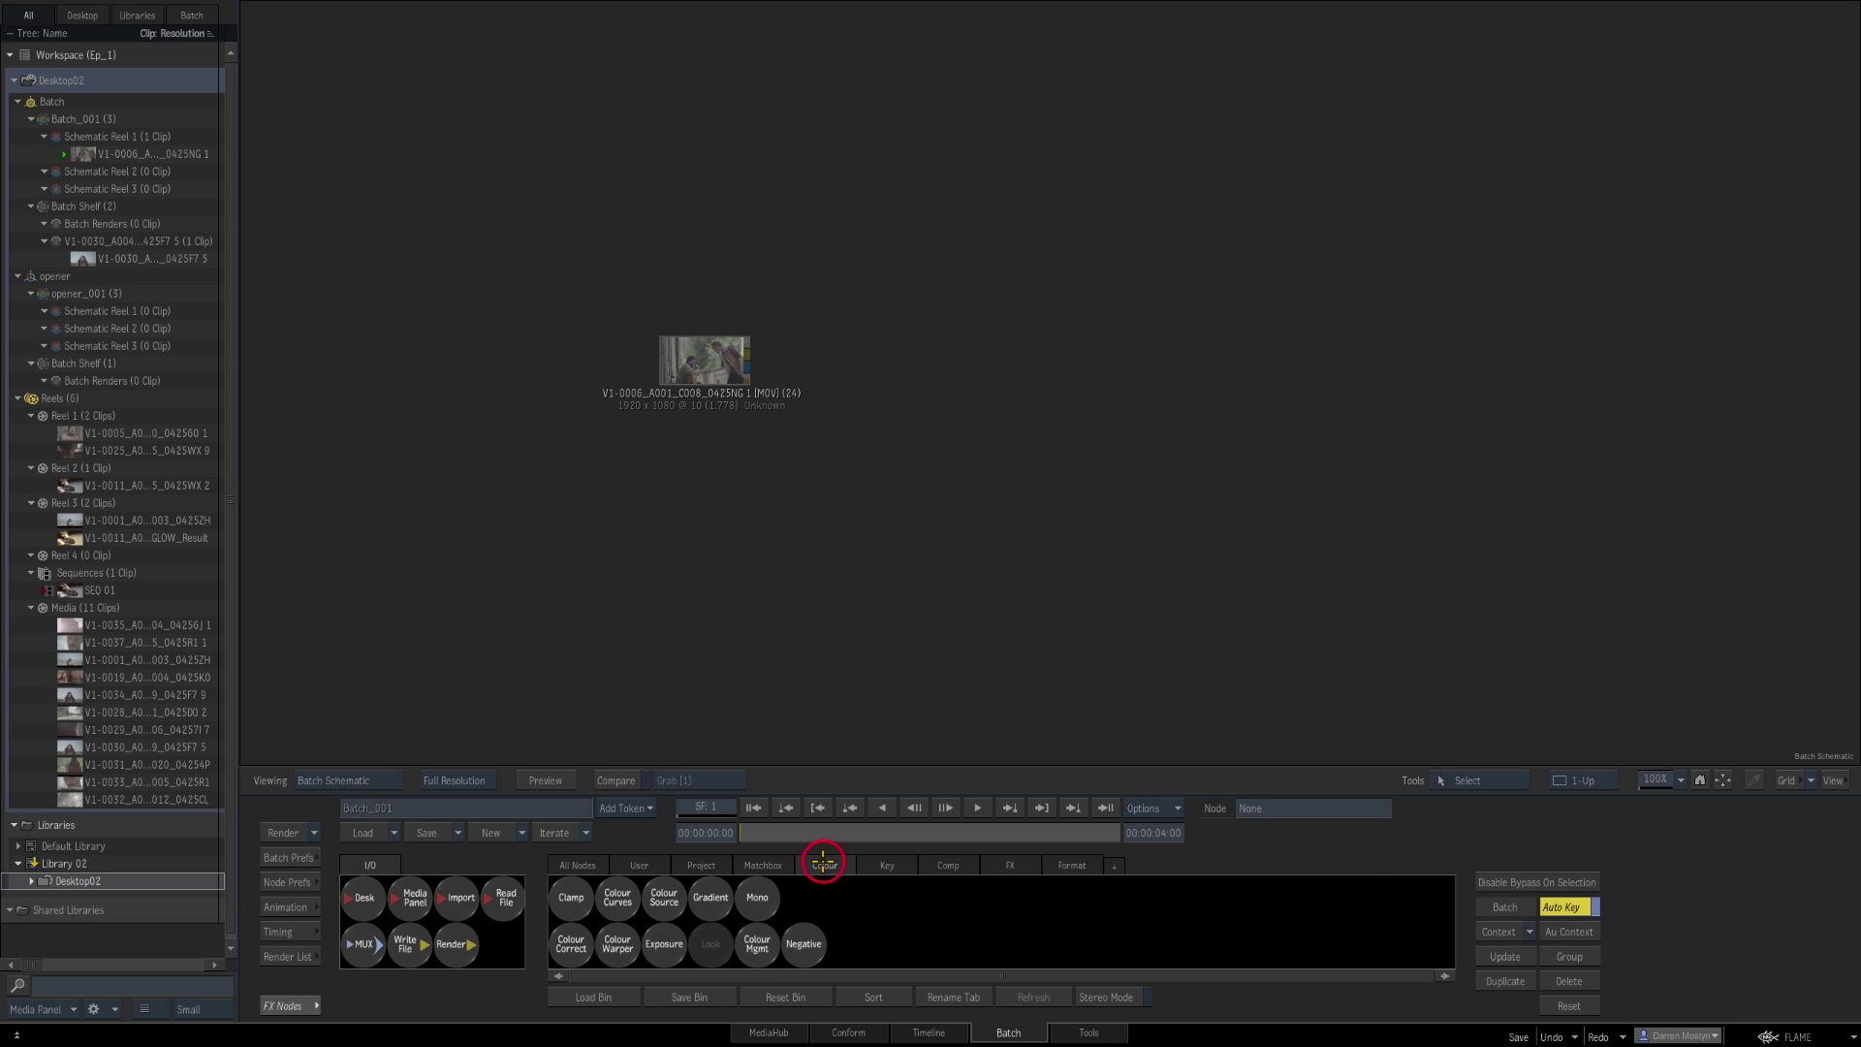
{"action": "left_click", "coordinate": [579, 863]}
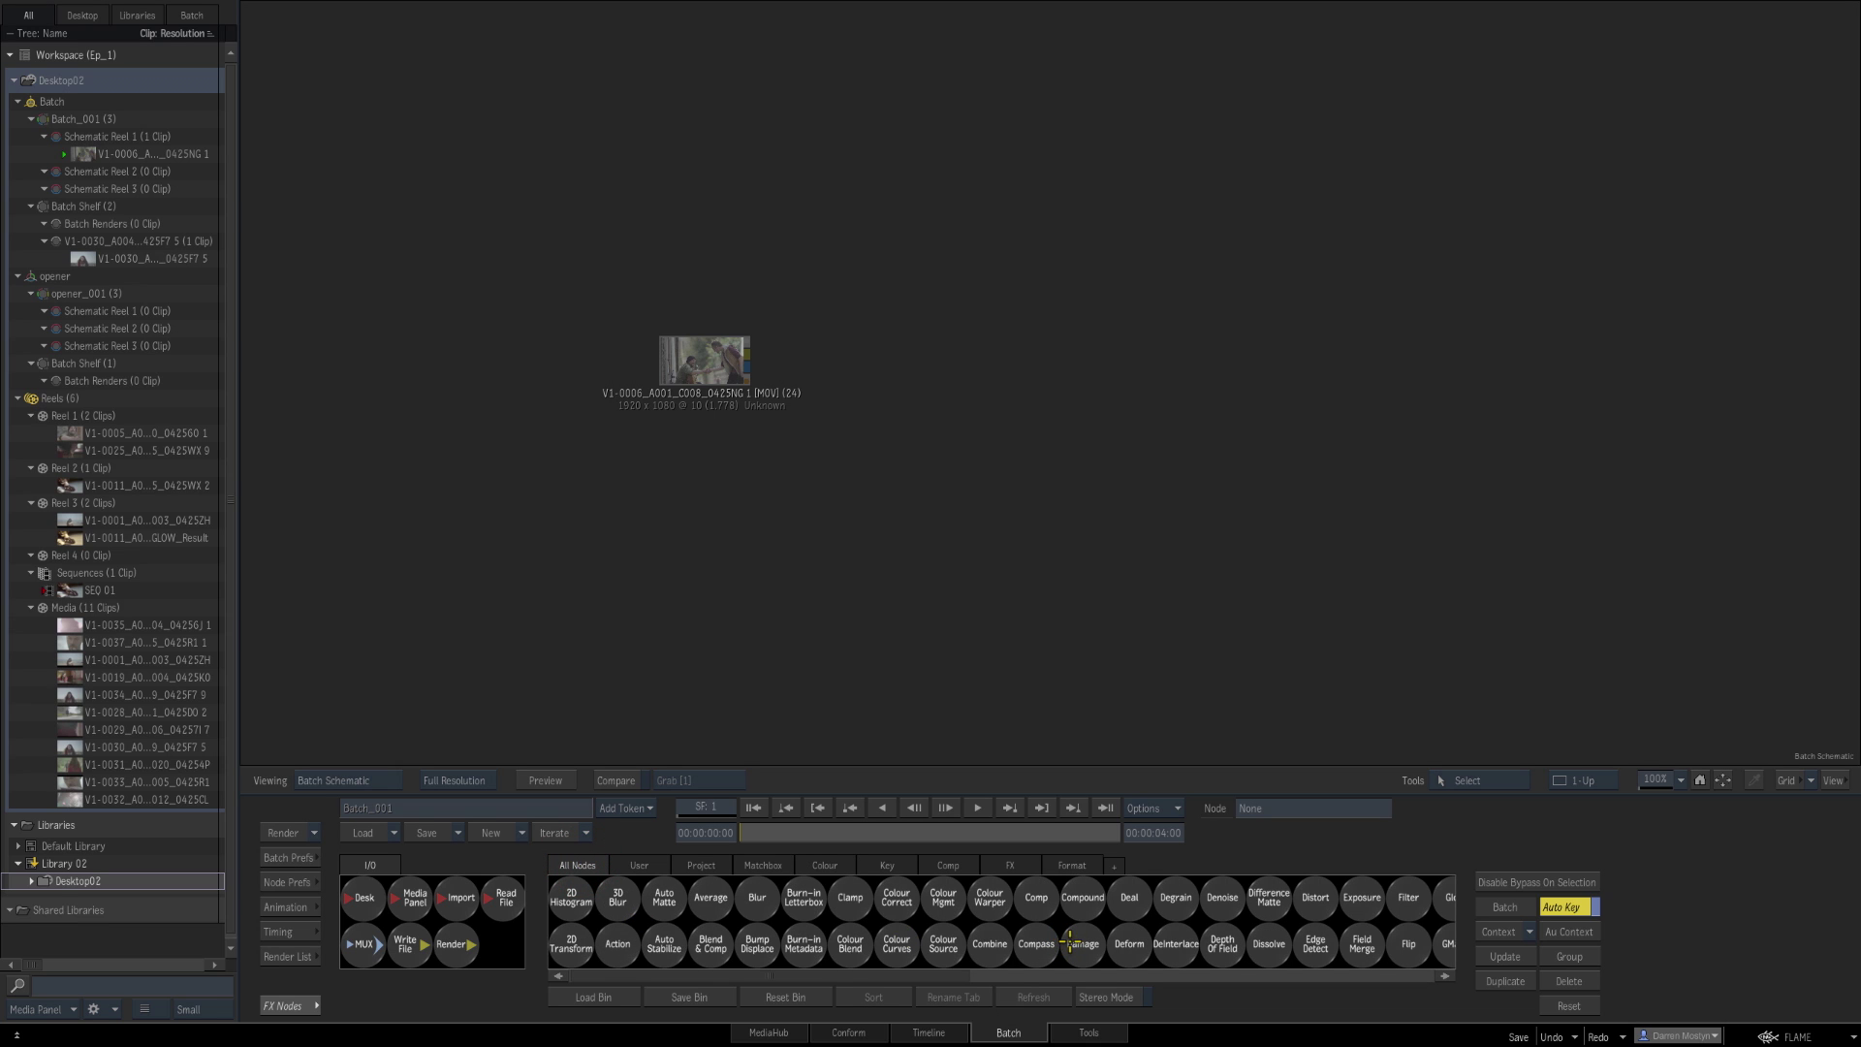
{"action": "key", "text": "g"}
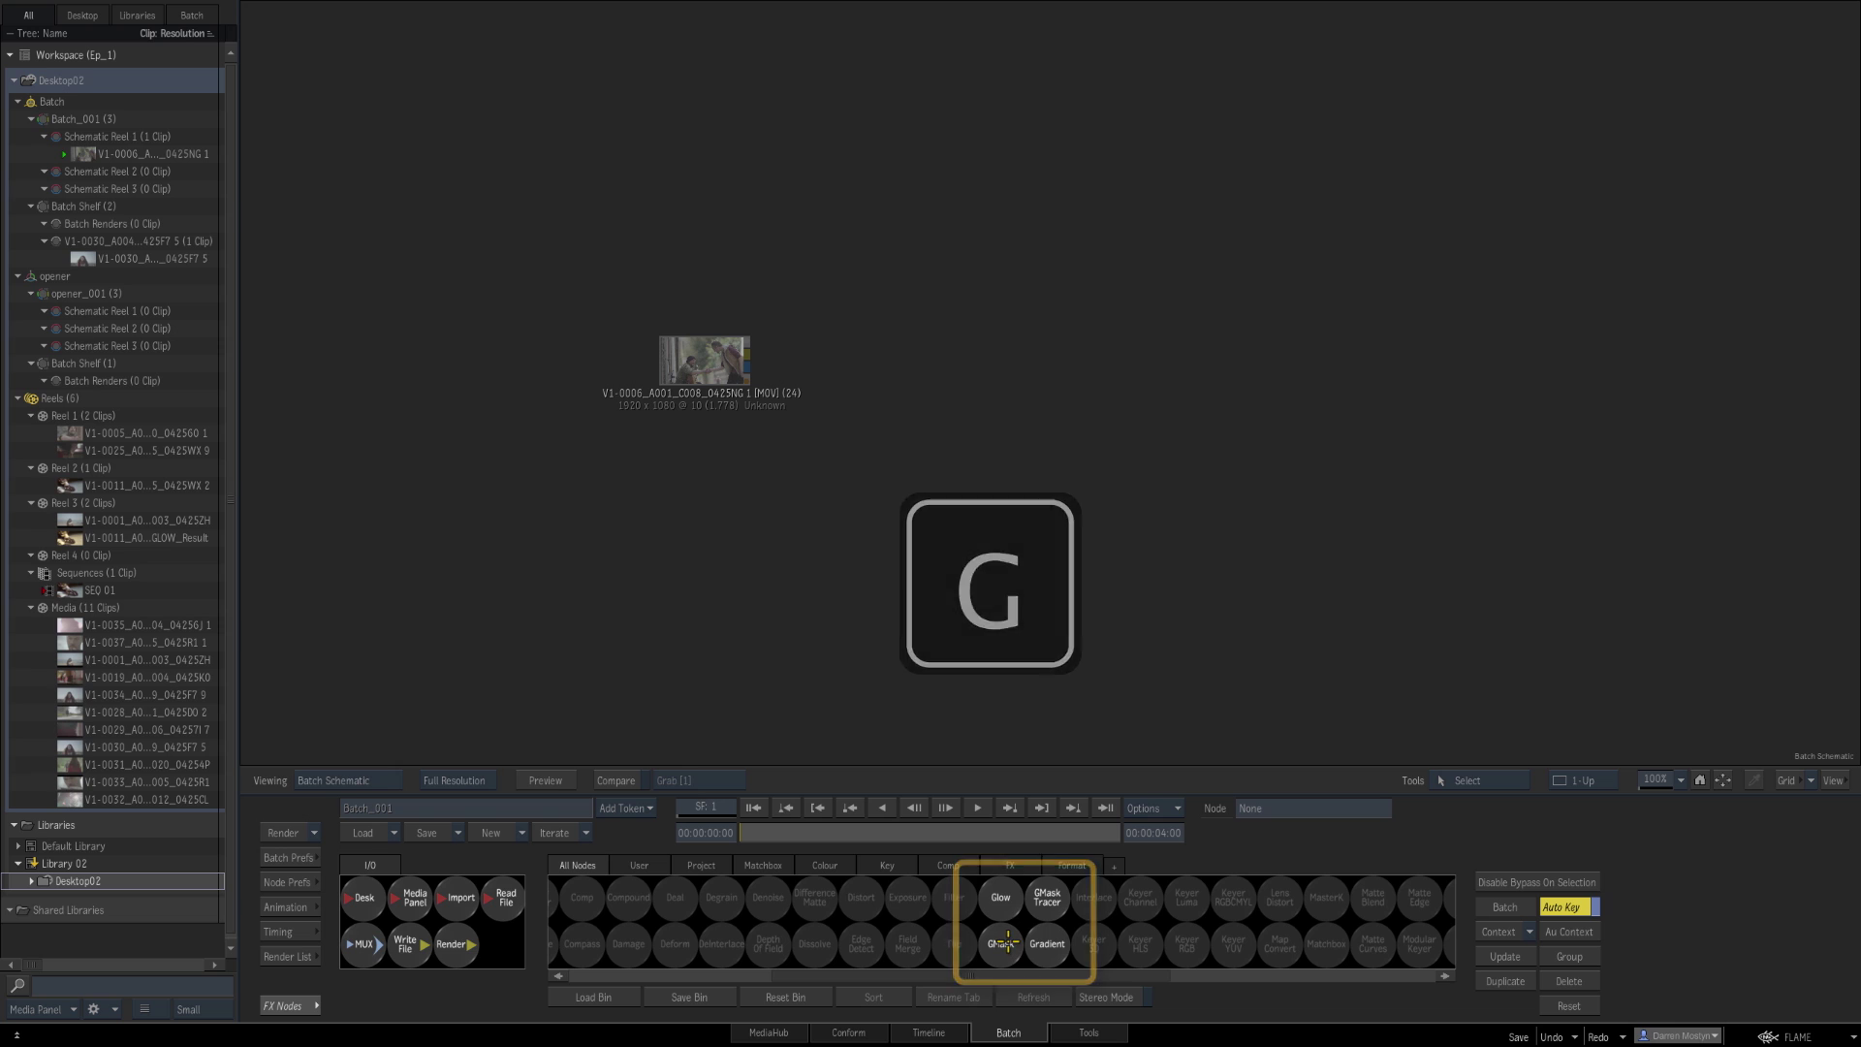
{"action": "left_click", "coordinate": [585, 865]}
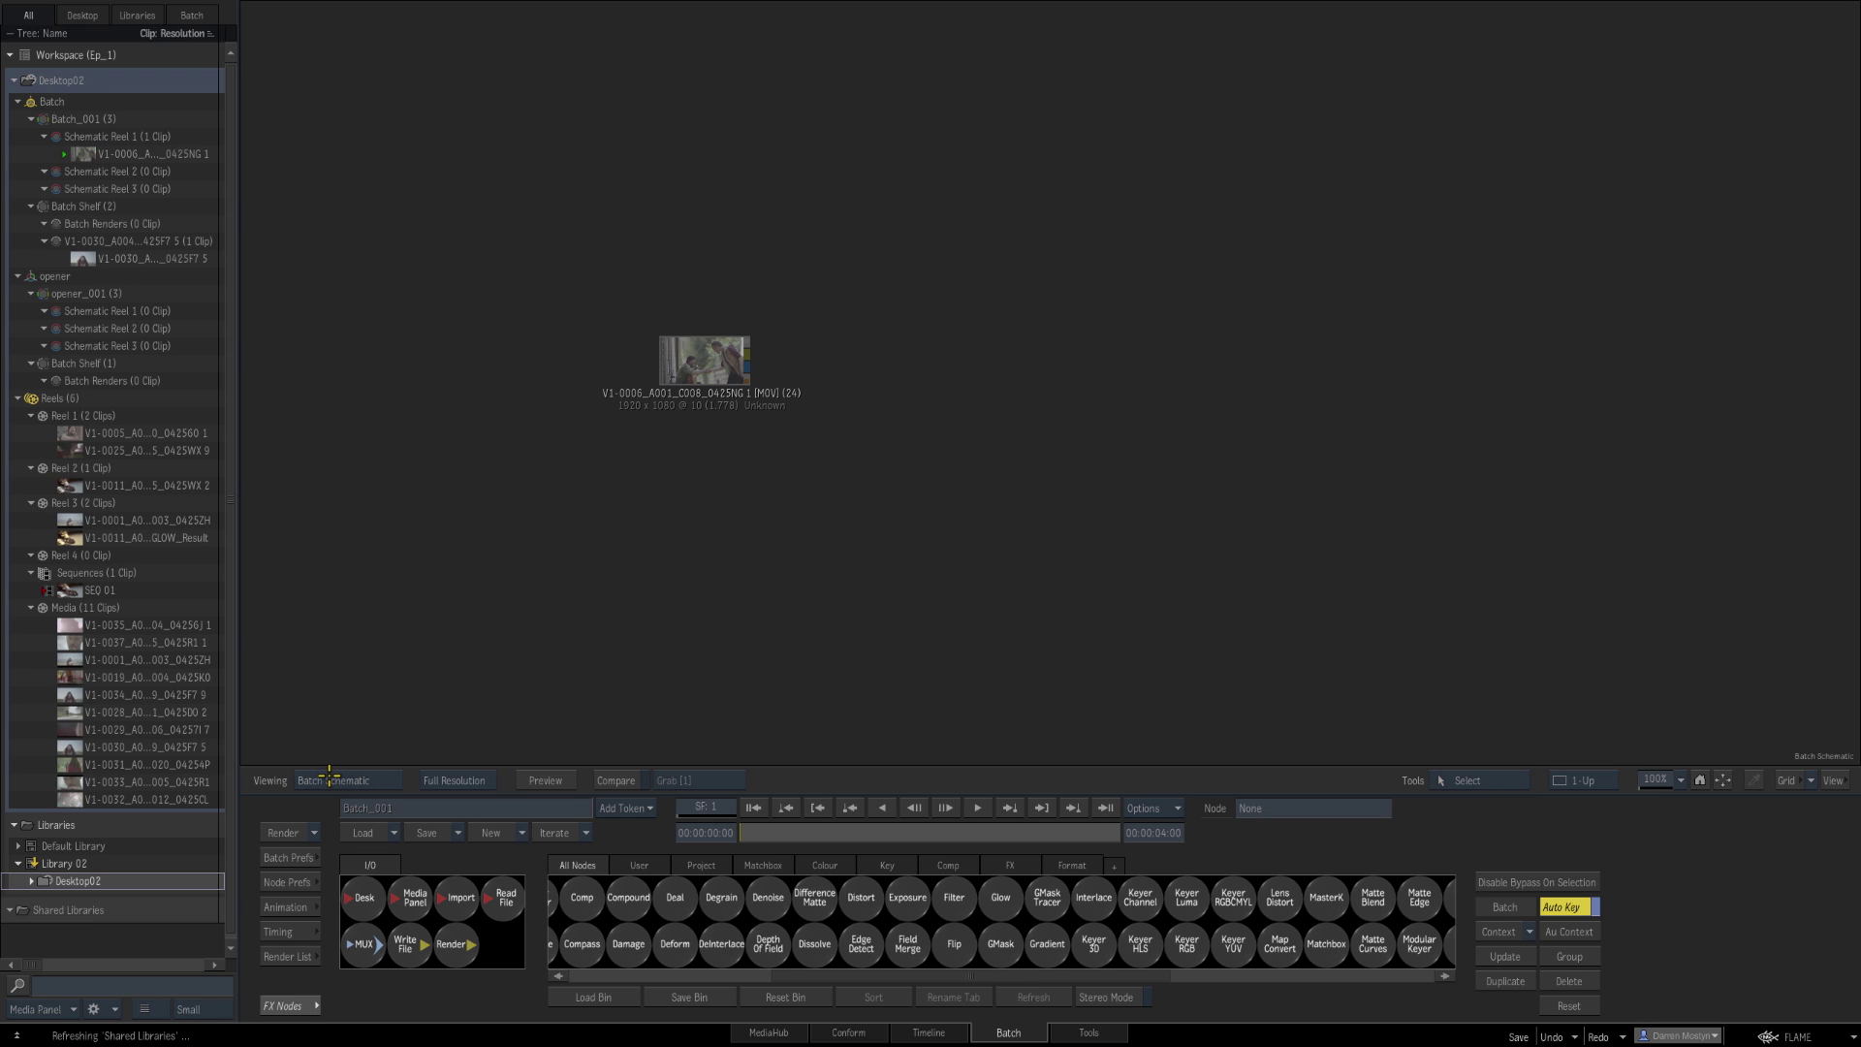
Step: Switch the viewport layout to 2-Up and show the V1-0006 clip's image beside the schematic
{"action": "left_click", "coordinate": [1581, 781]}
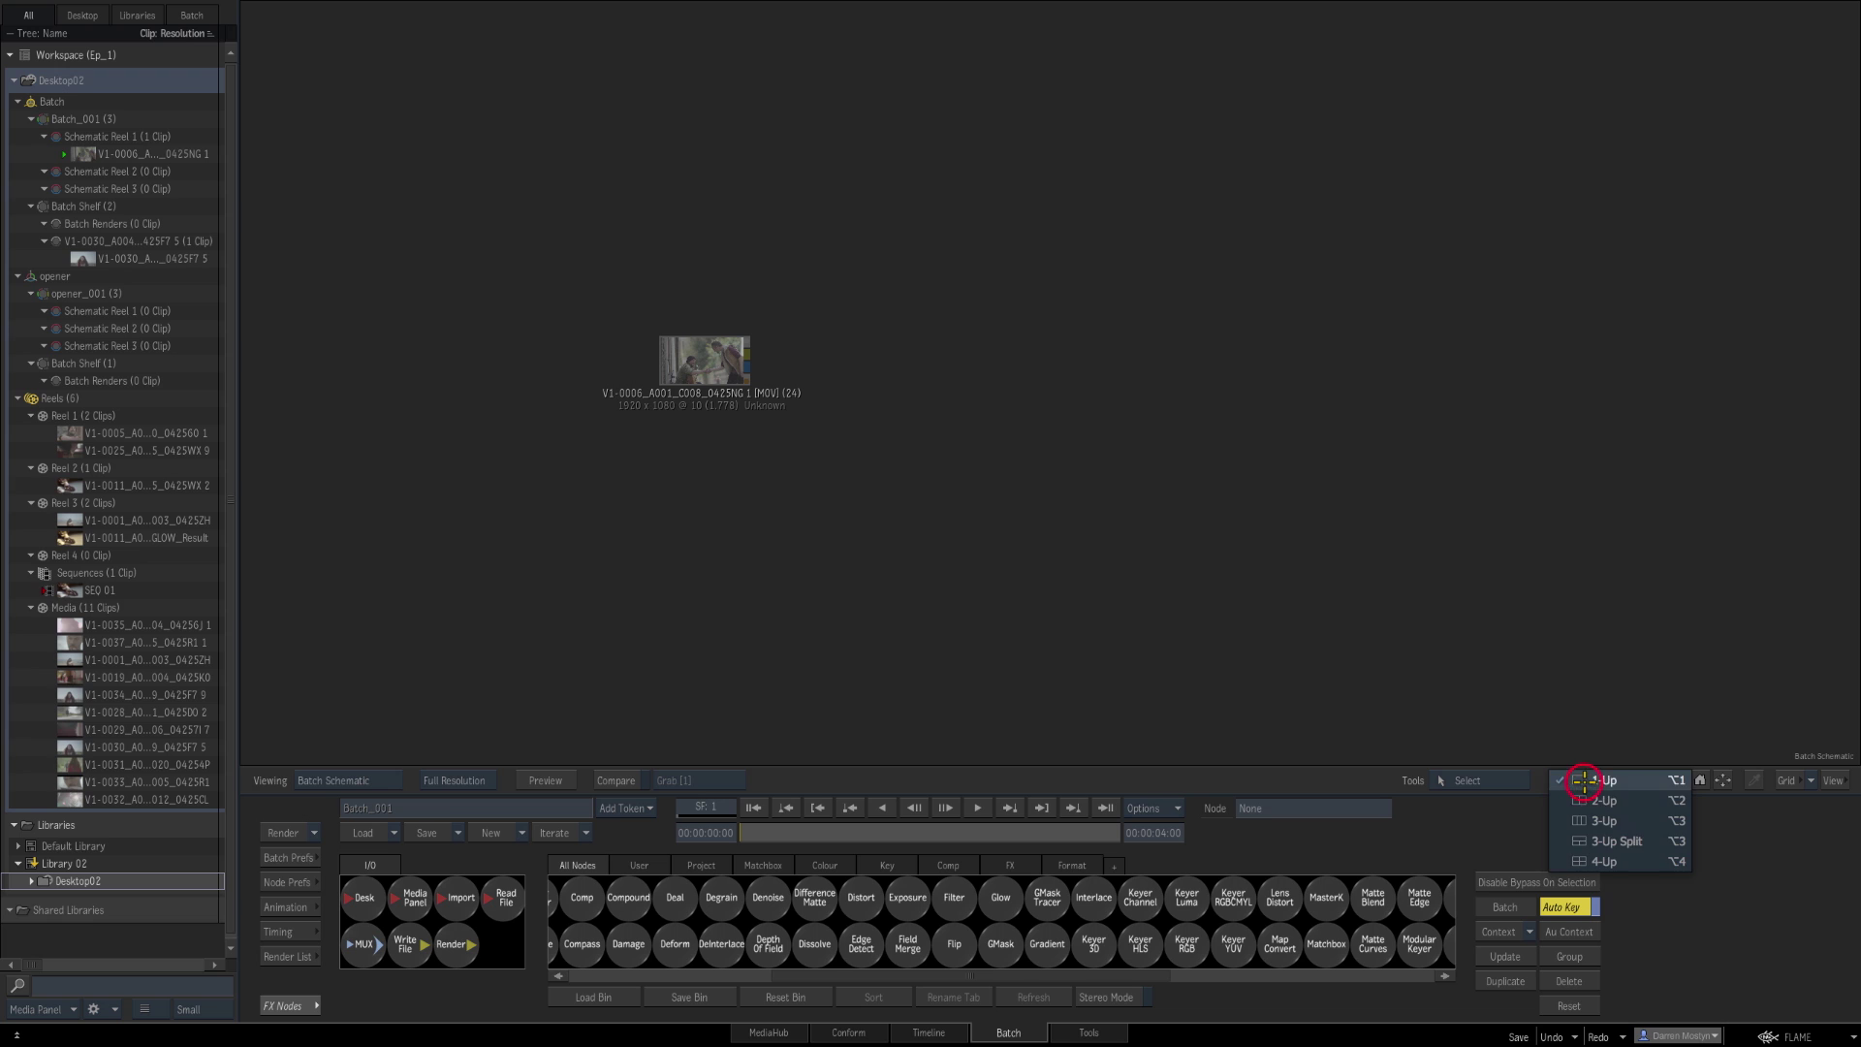
{"action": "left_click", "coordinate": [1583, 801]}
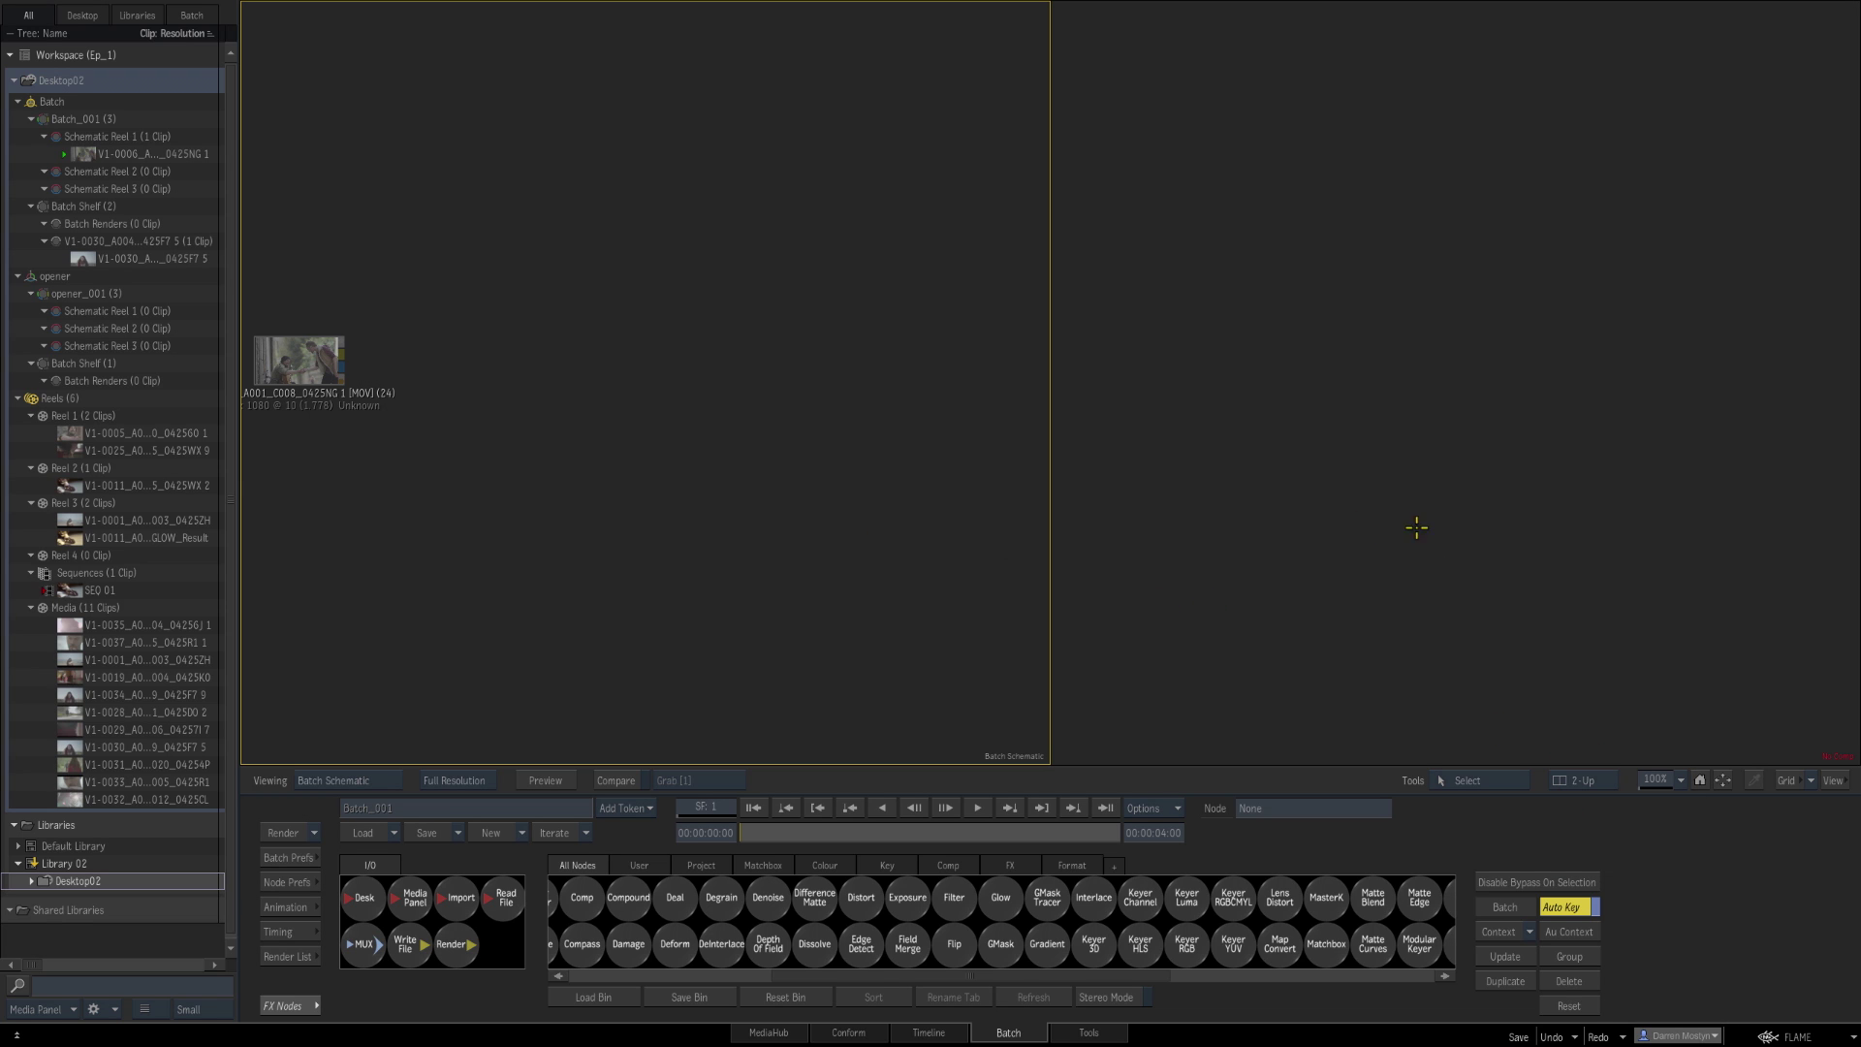
{"action": "left_click", "coordinate": [1507, 600]}
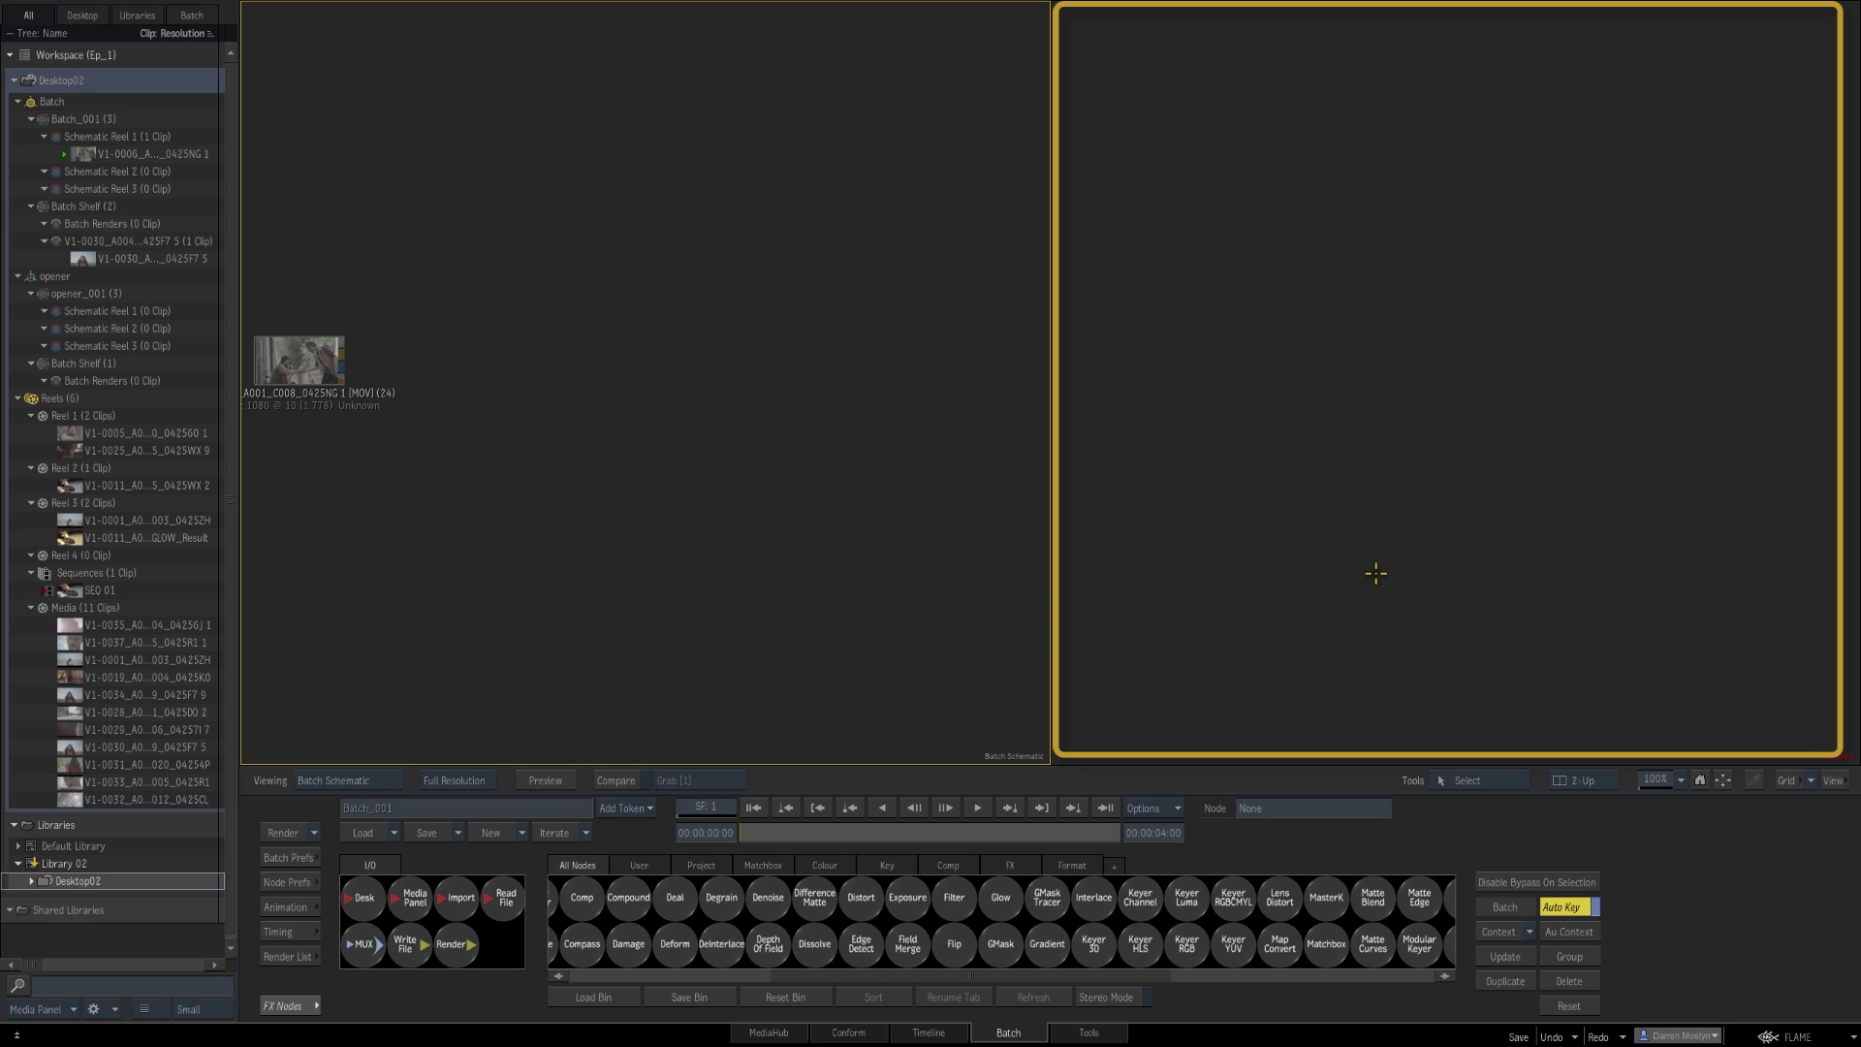
{"action": "left_click", "coordinate": [291, 374]}
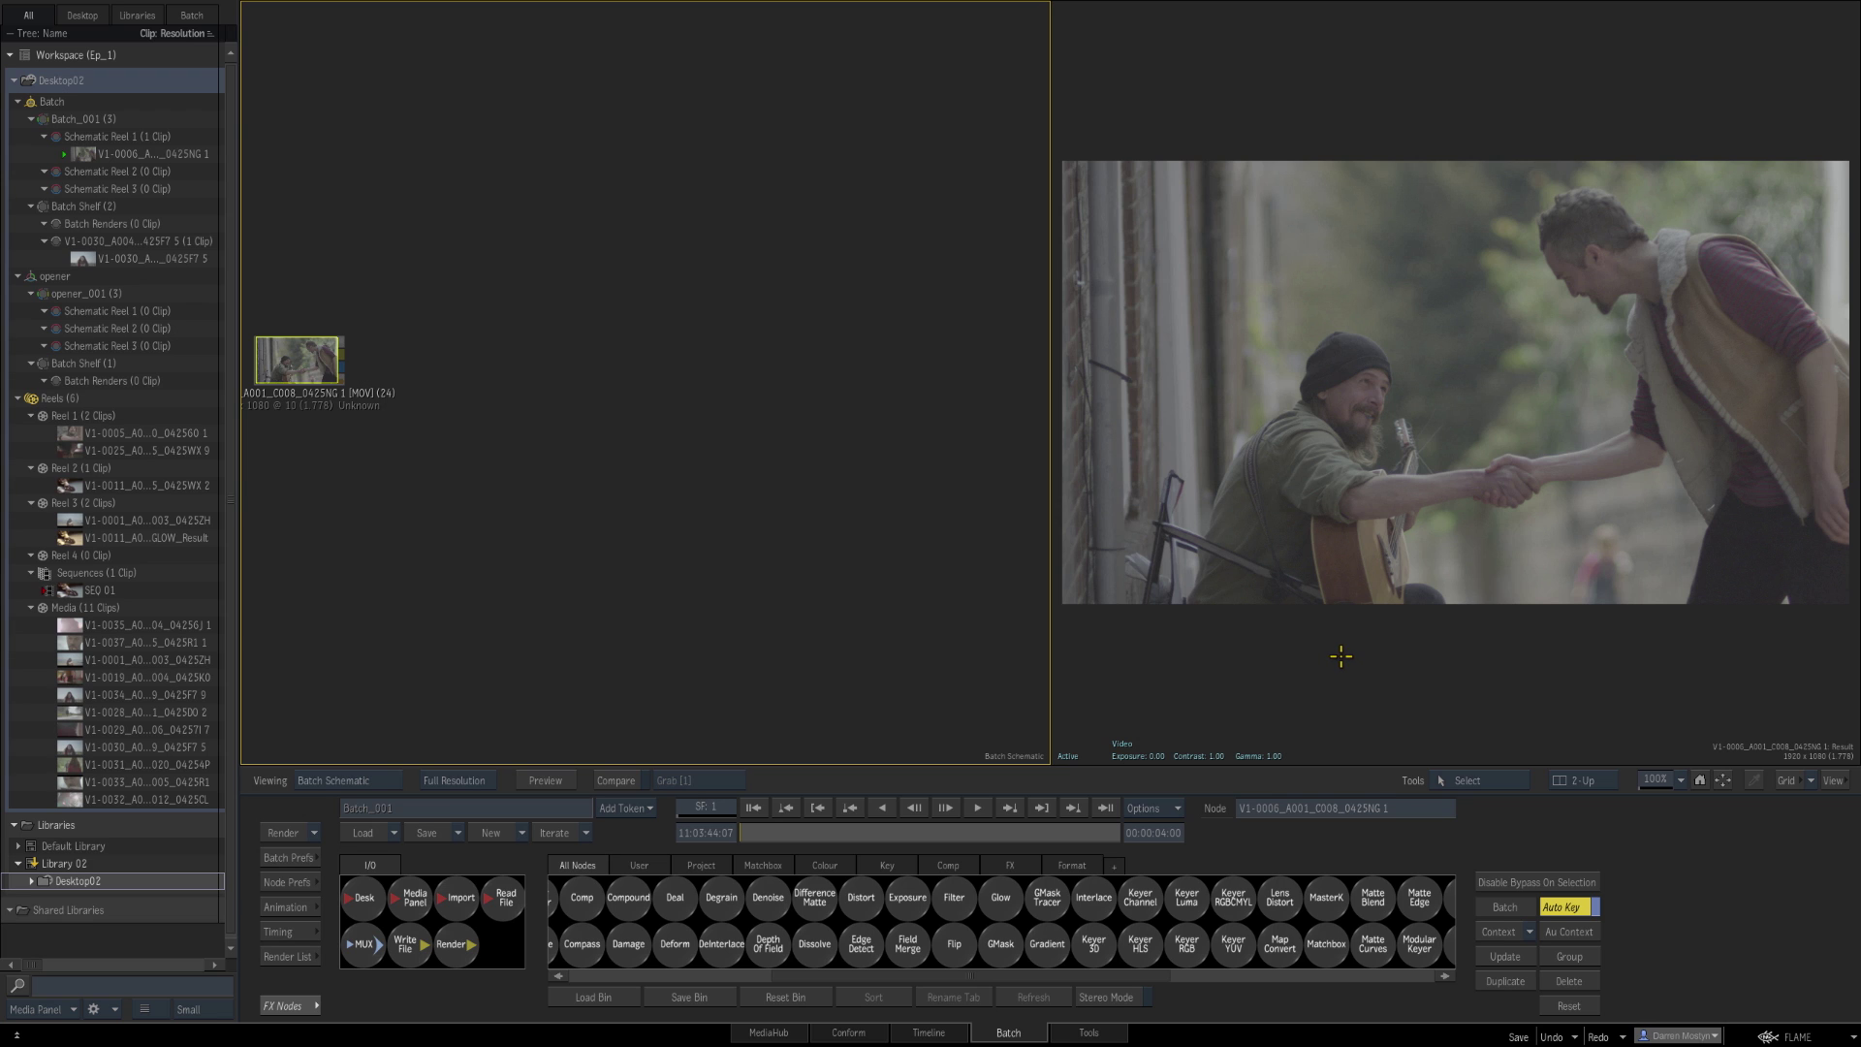
Step: Check the default viewport layout choices for Batch in the Timeline FX / Batch / BFX preferences
{"action": "left_click", "coordinate": [1788, 1036]}
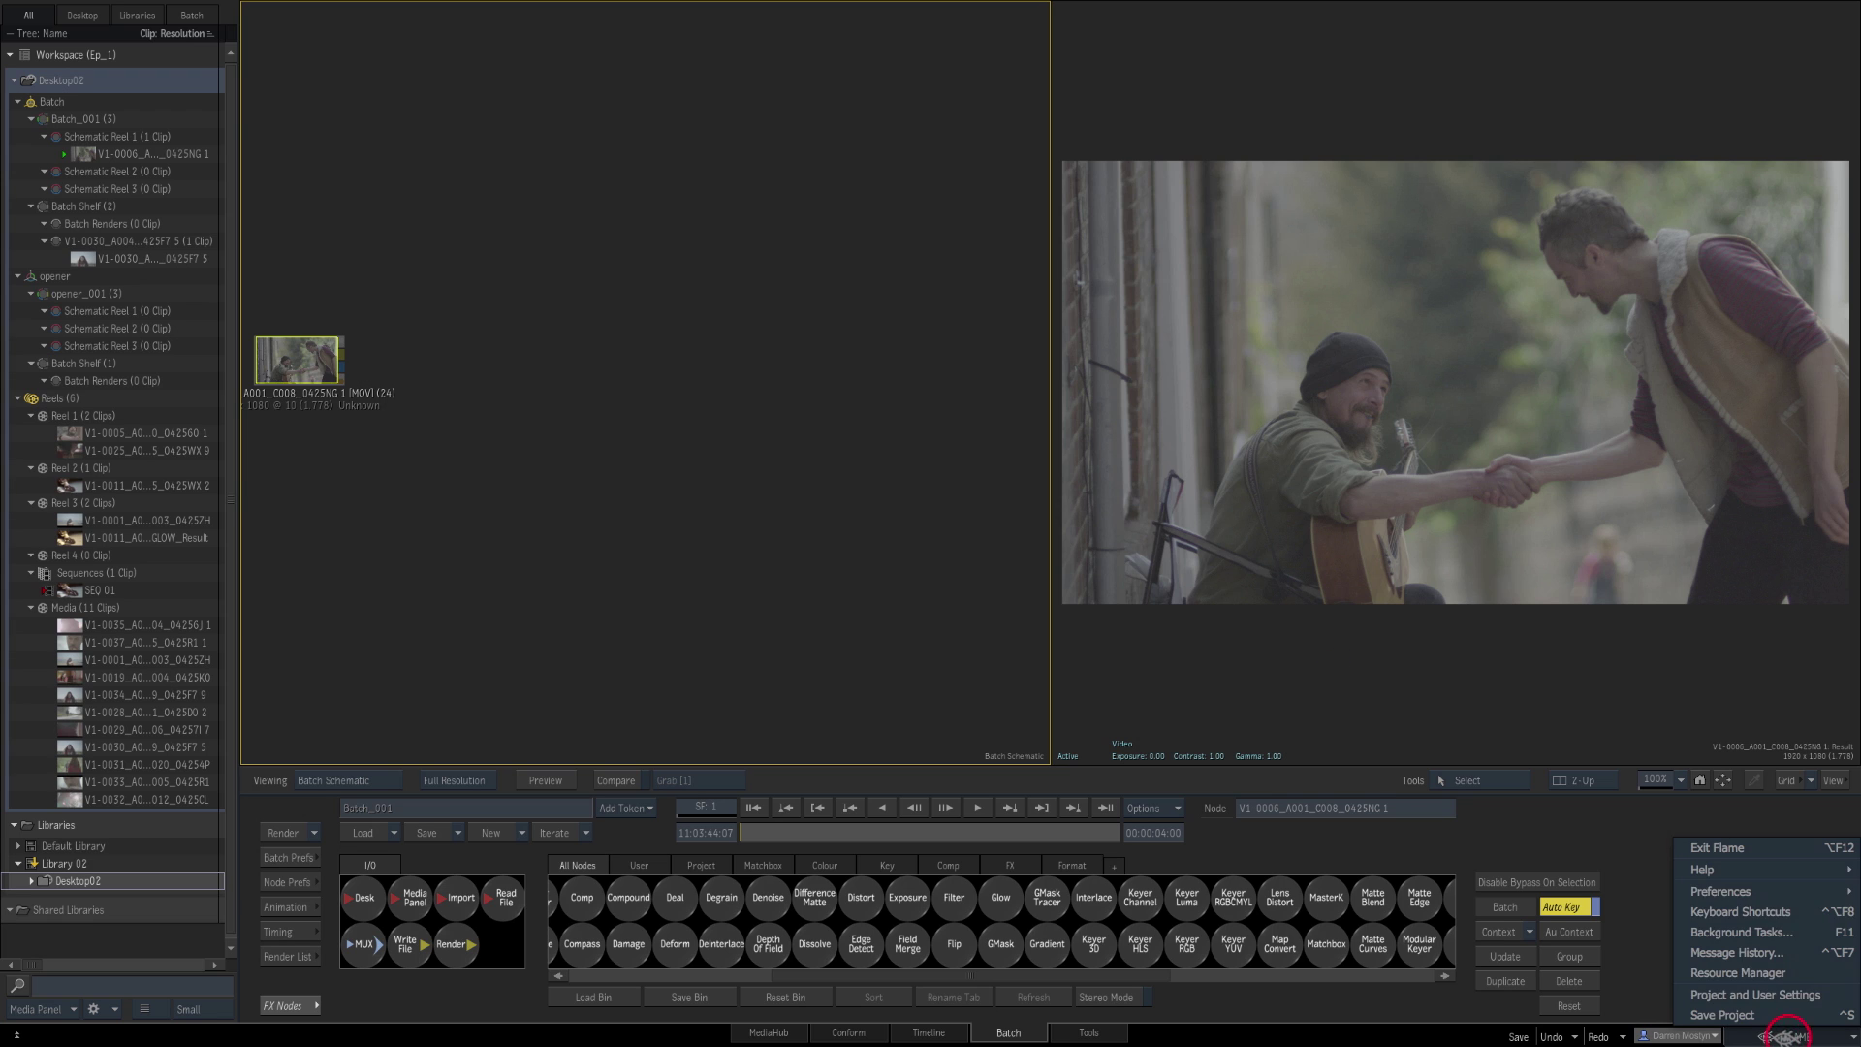
{"action": "mouse_move", "coordinate": [1796, 892]}
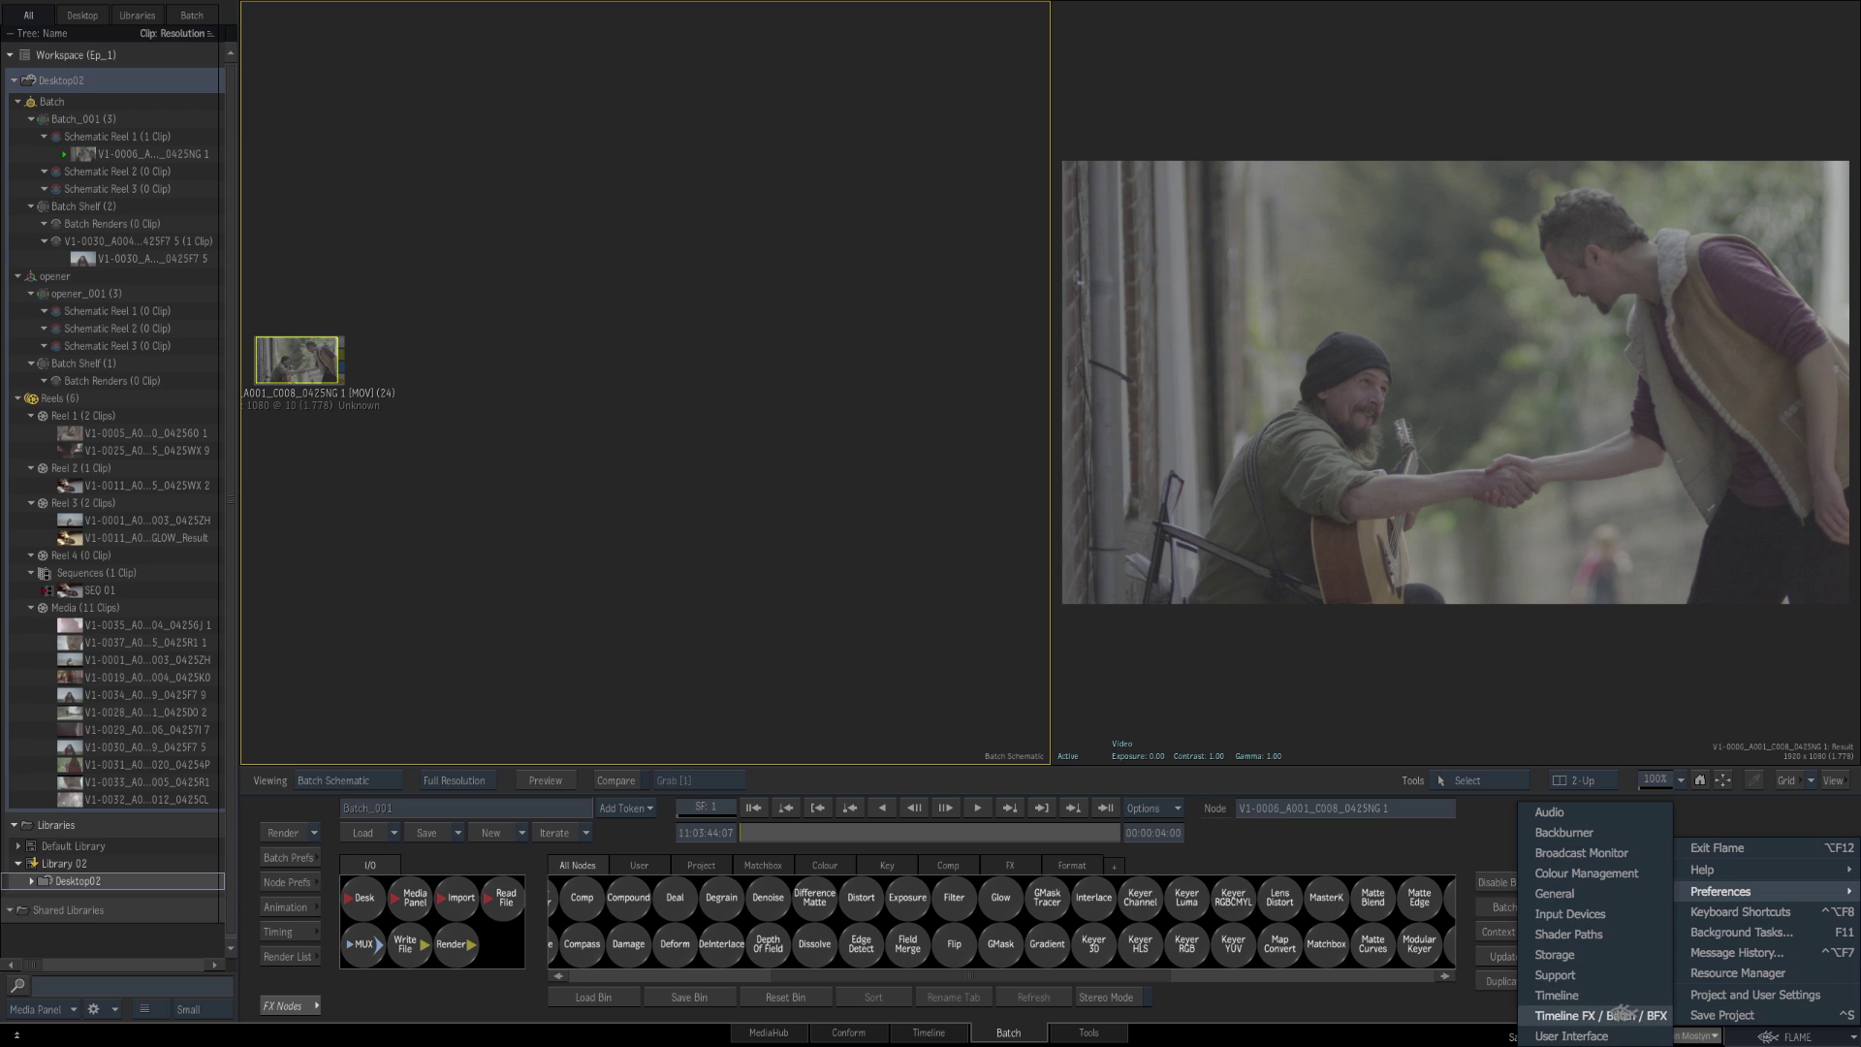
{"action": "left_click", "coordinate": [1629, 1017]}
{"action": "left_click", "coordinate": [671, 501]}
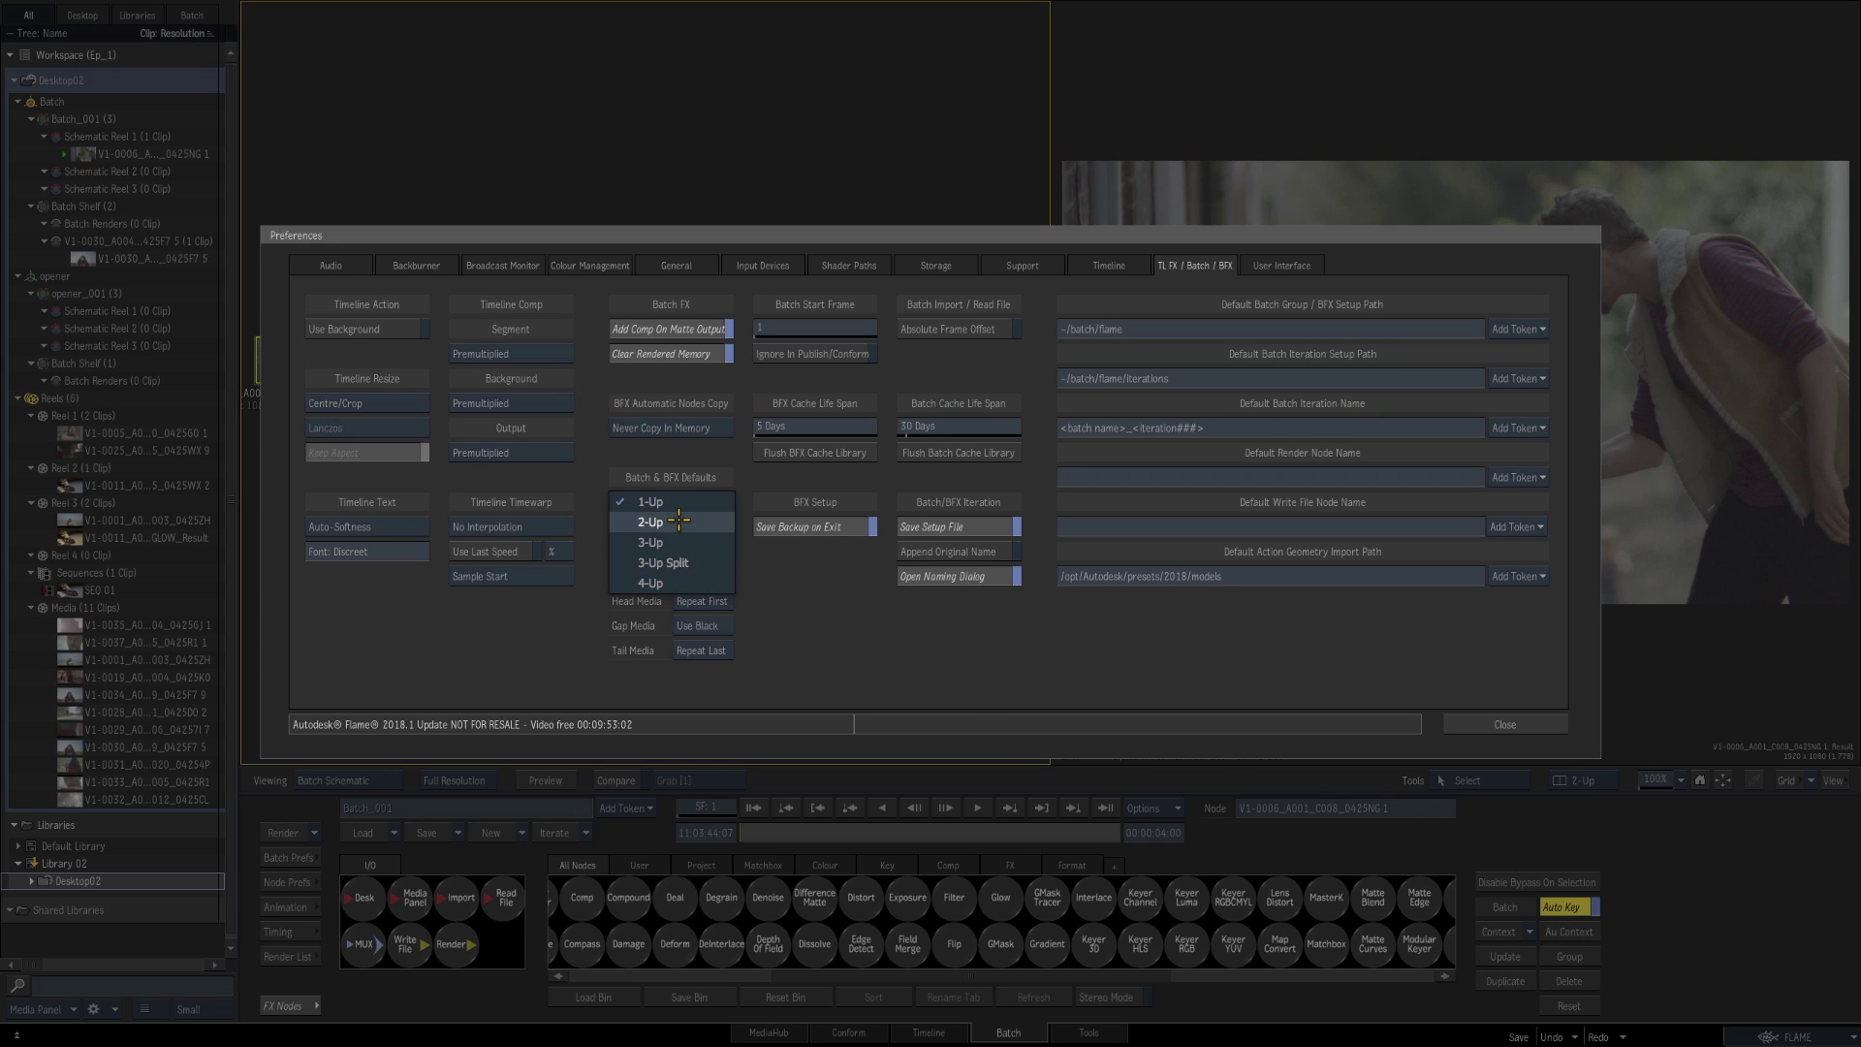
{"action": "left_click", "coordinate": [679, 501]}
{"action": "left_click", "coordinate": [1504, 726]}
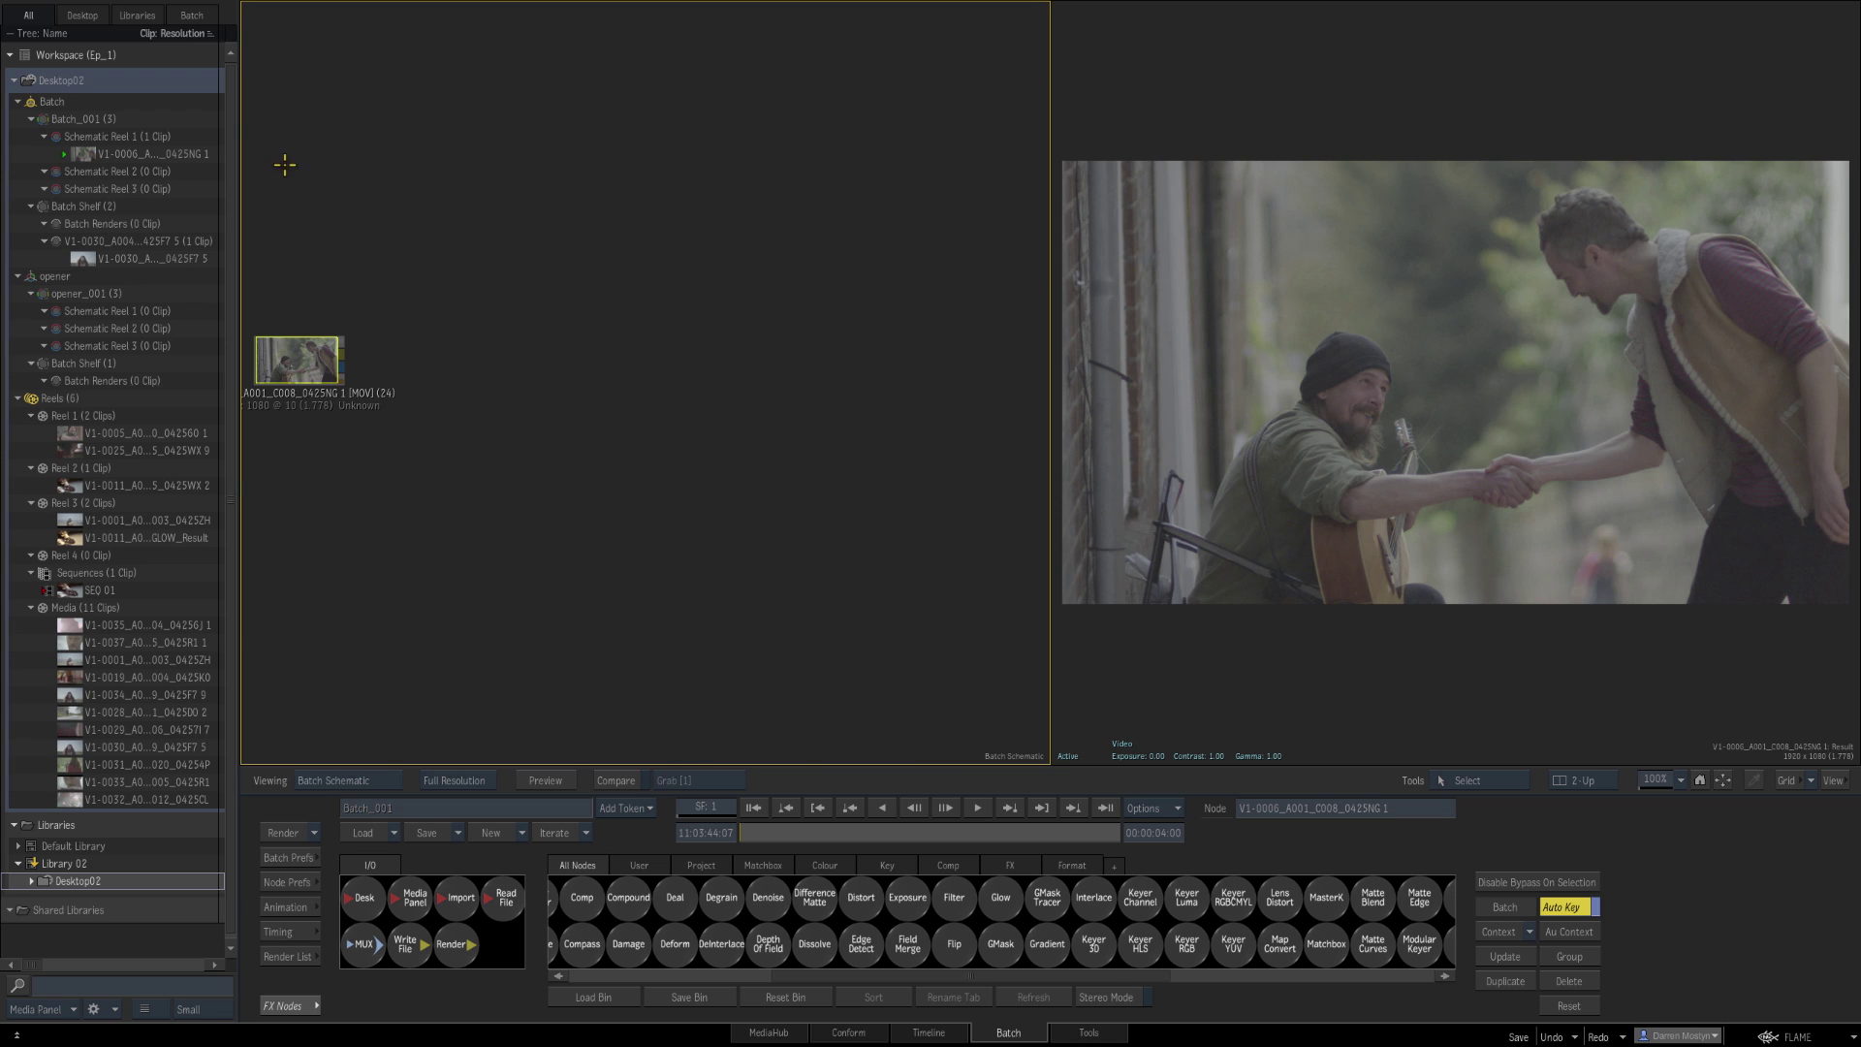
Step: Switch the image viewport through the Result, Front and Batch Schematic views, returning it to Result
{"action": "left_click", "coordinate": [1317, 683]}
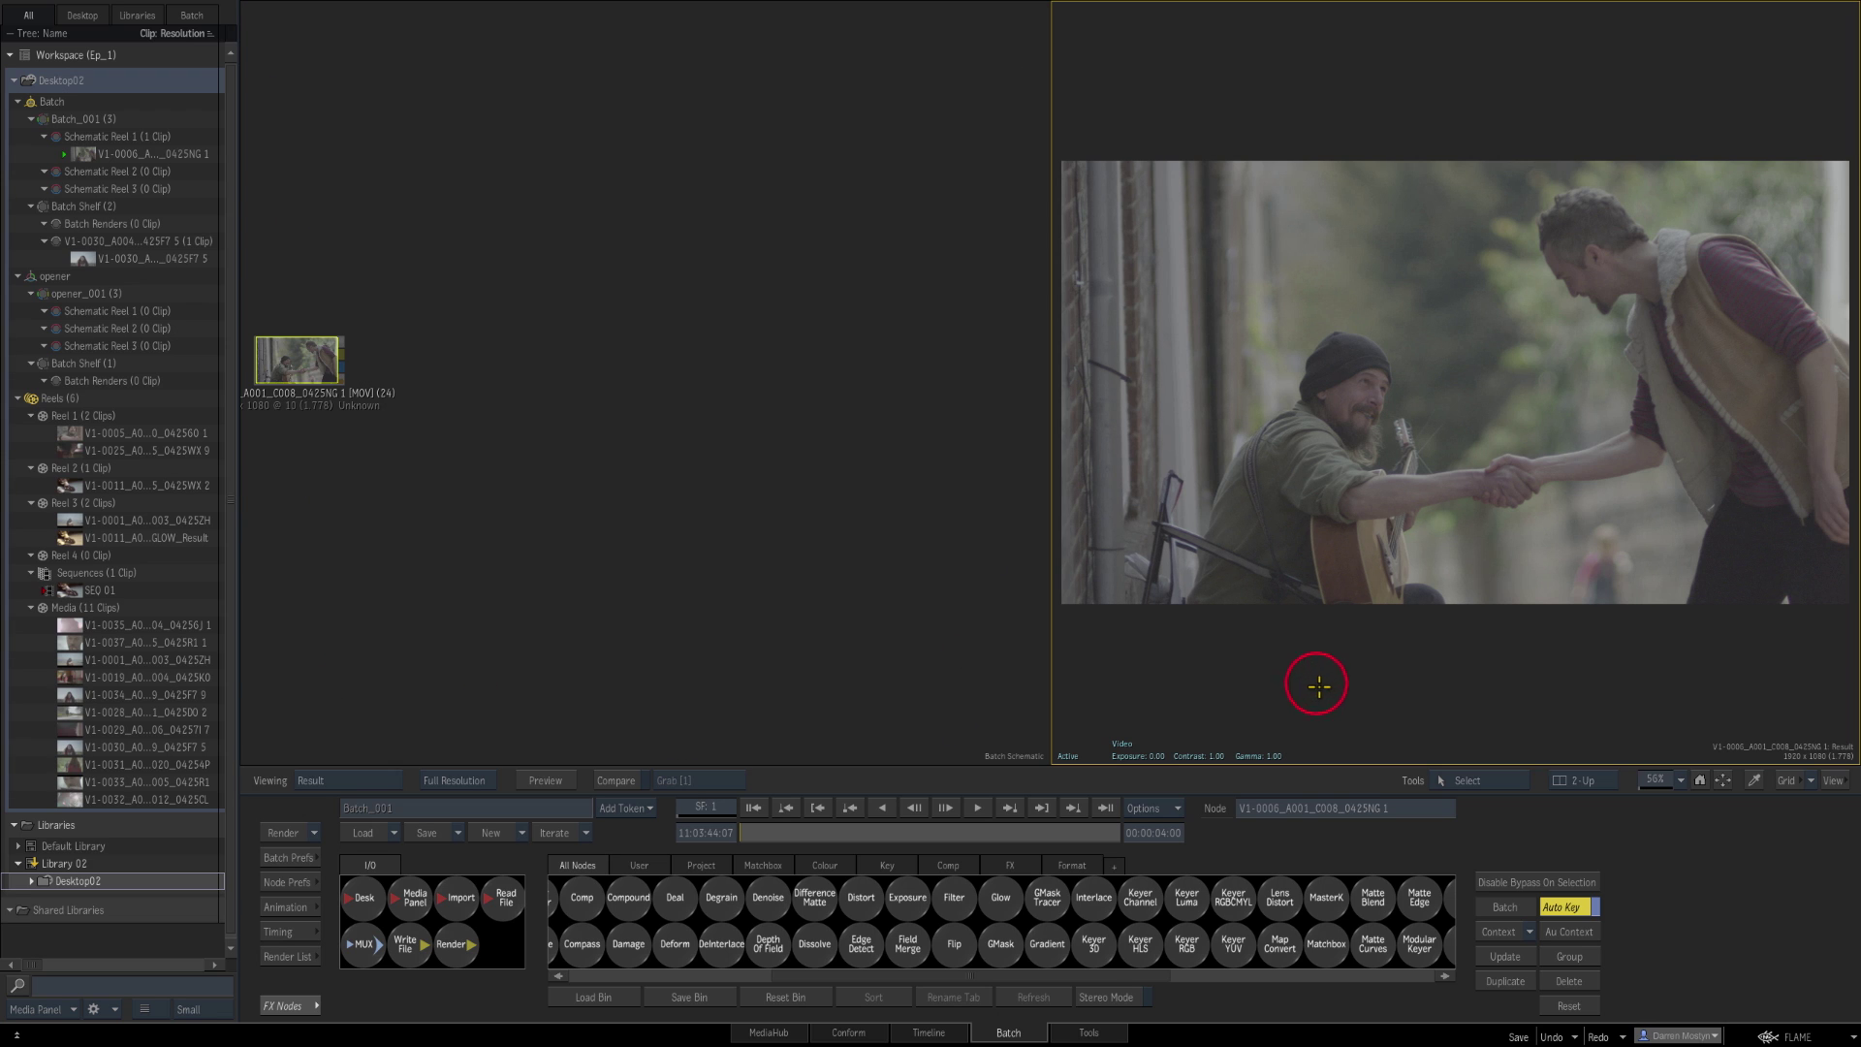
{"action": "key", "text": "F4"}
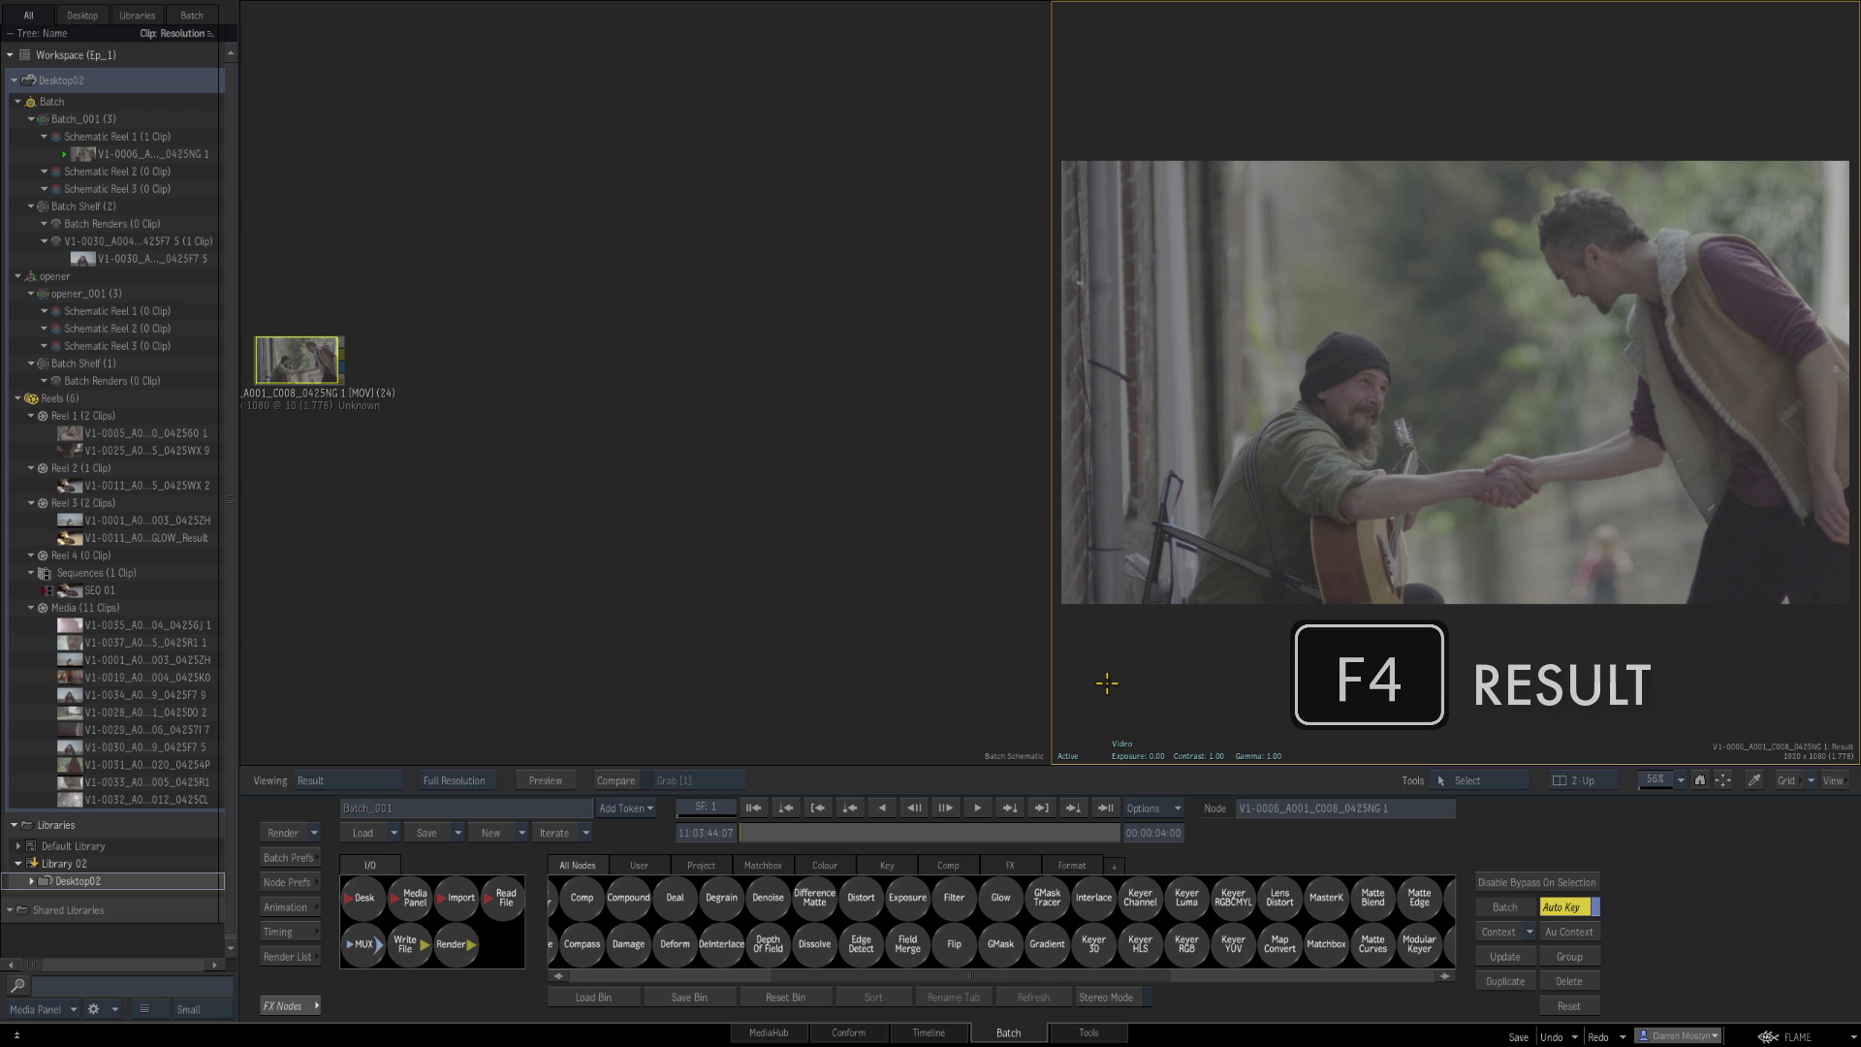
{"action": "key", "text": "F1"}
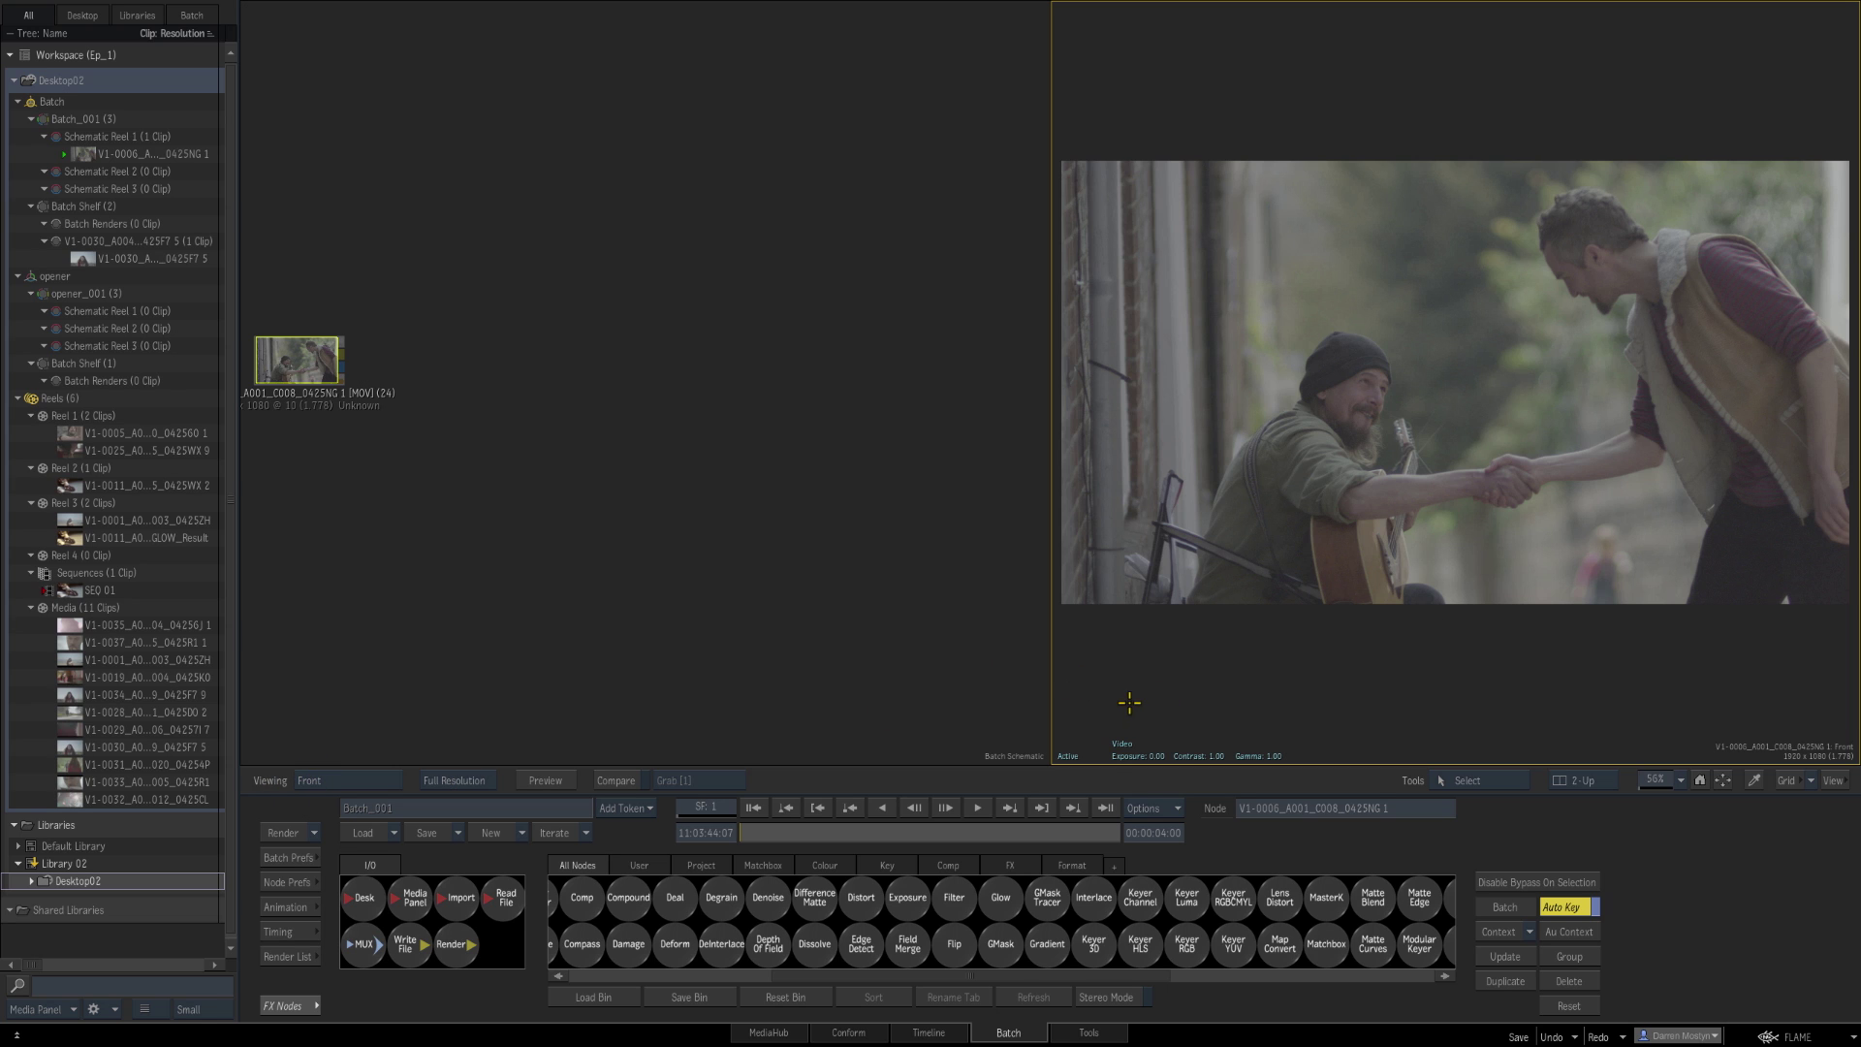
{"action": "key", "text": "Escape"}
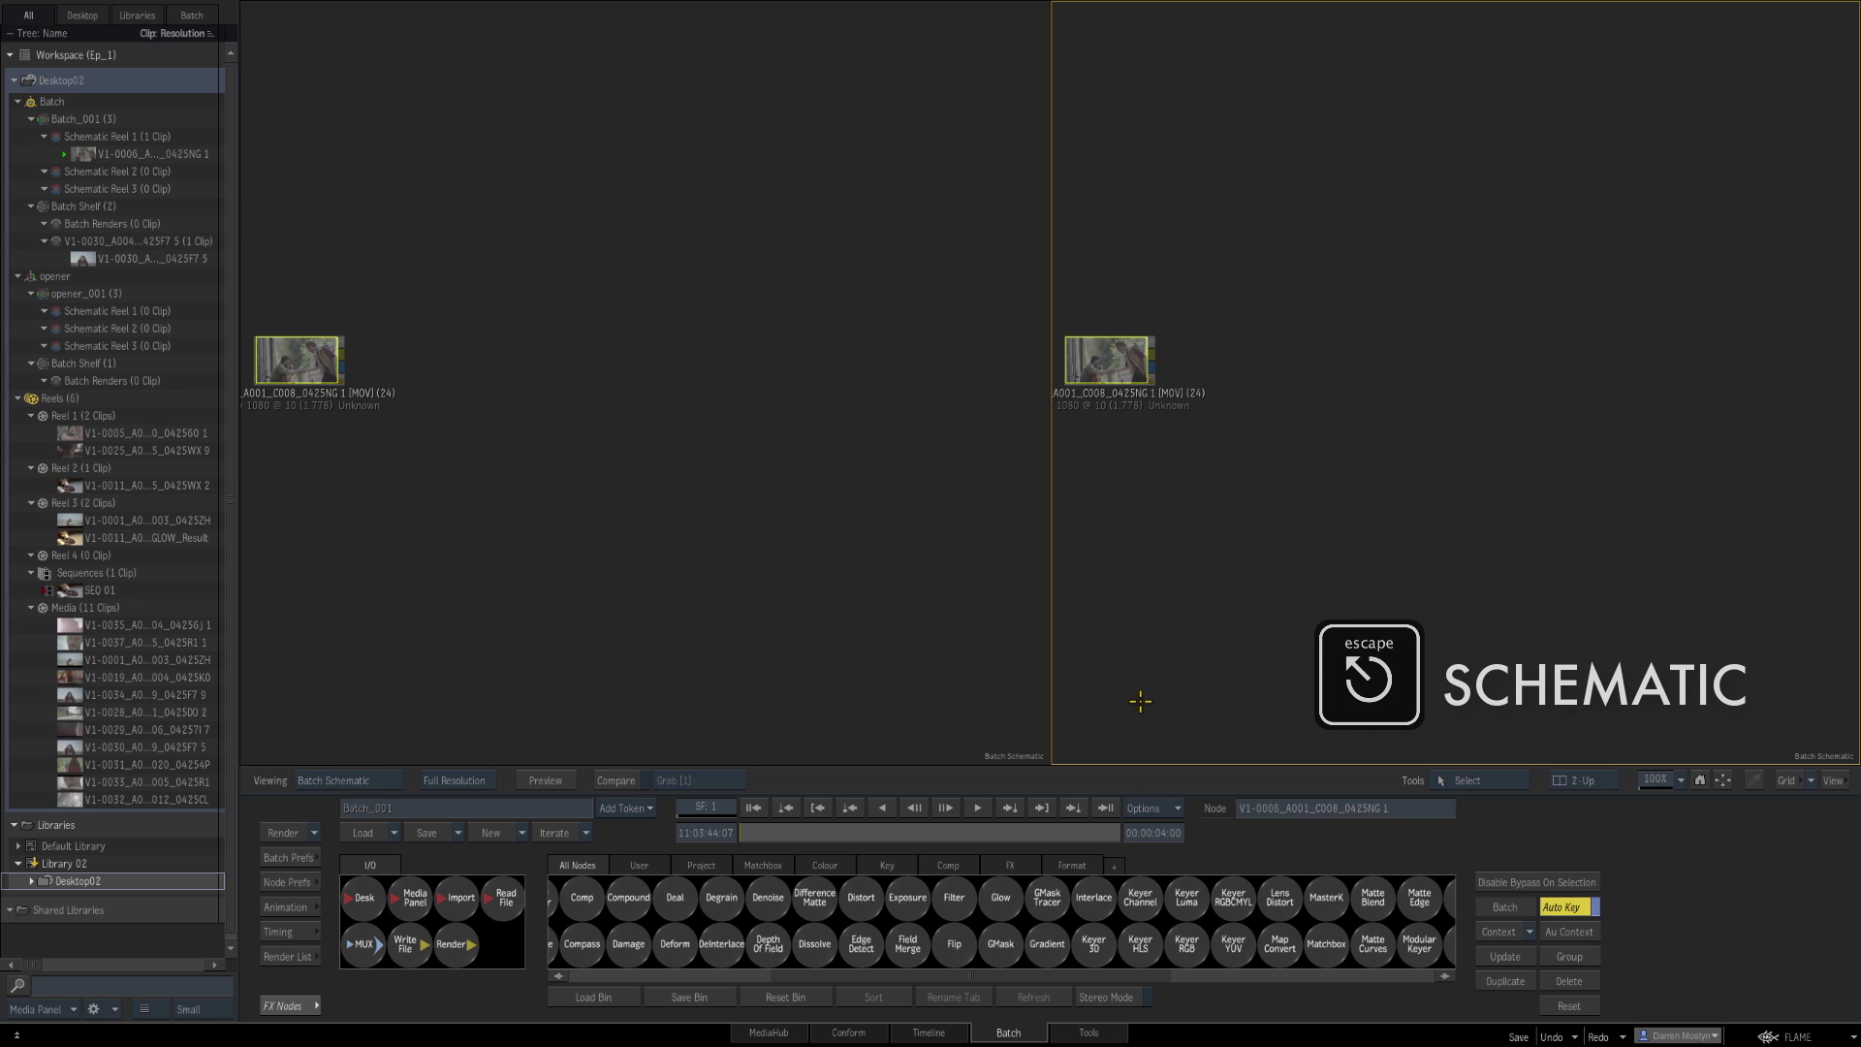
{"action": "key", "text": "F4"}
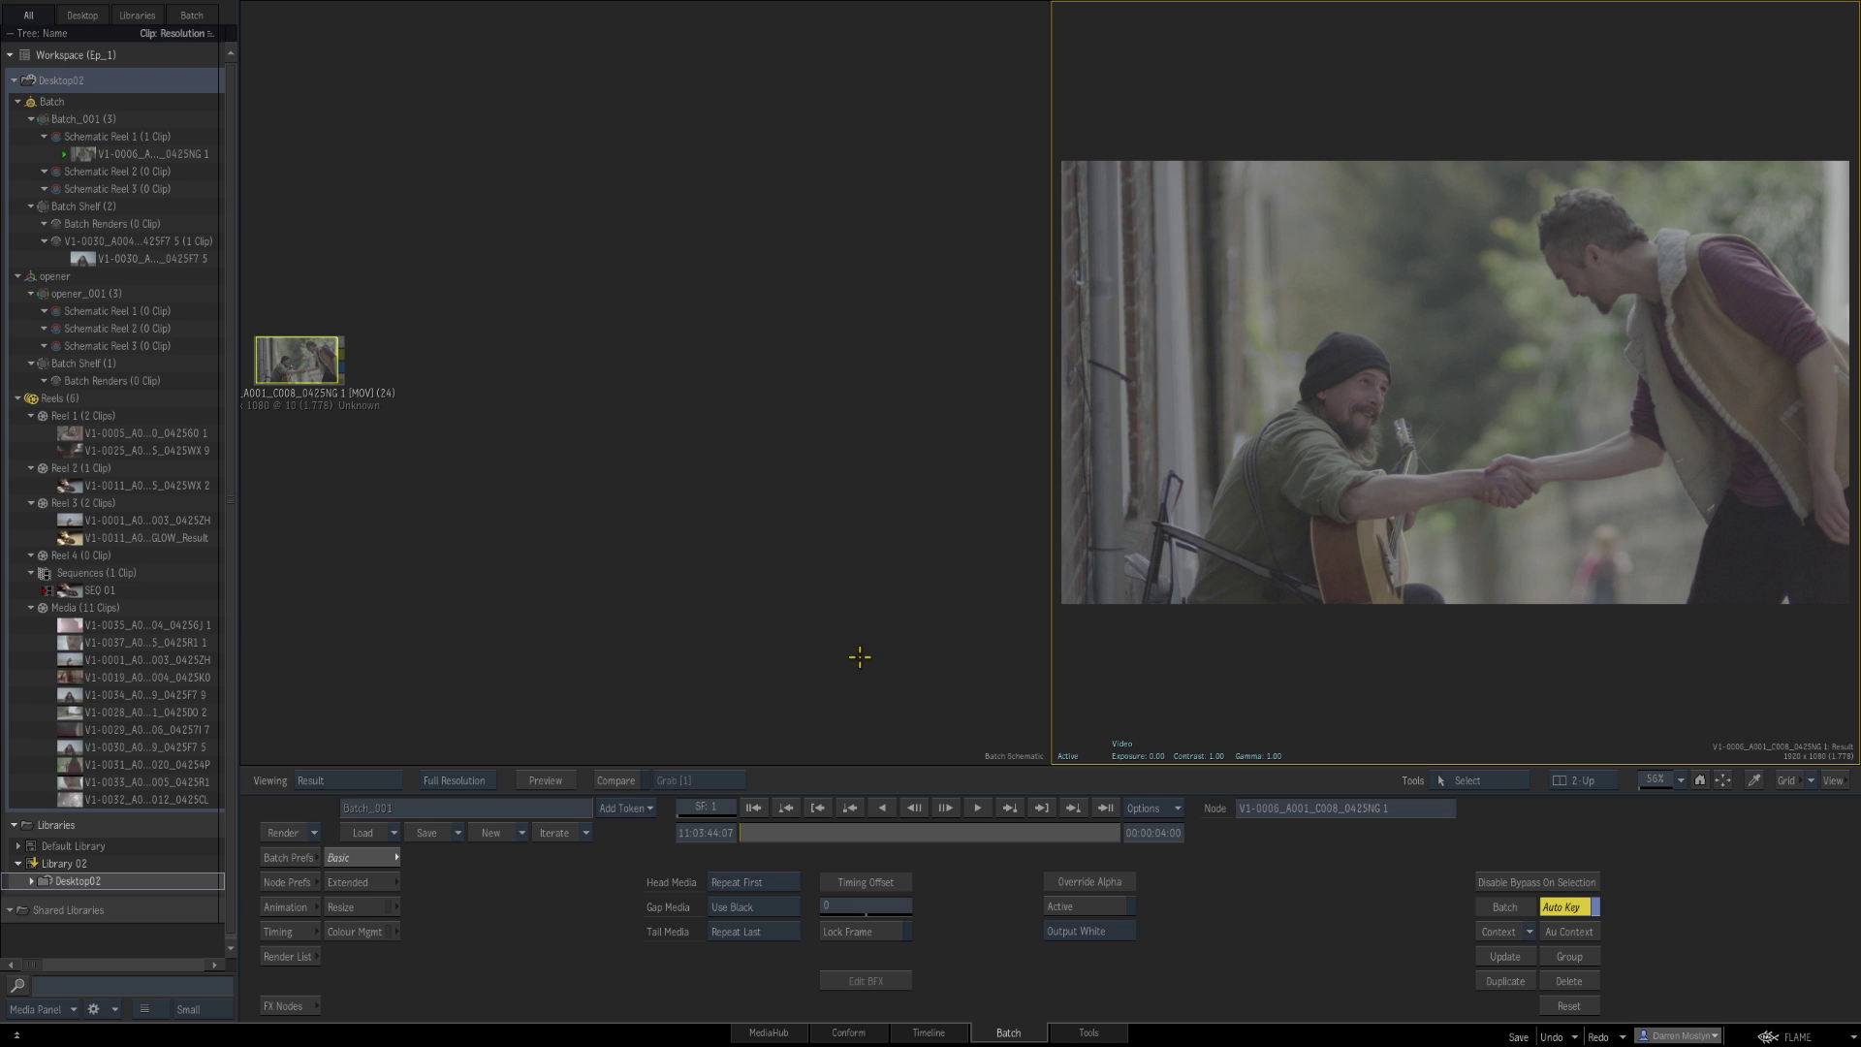
Step: Pan and zoom the schematic view around the V1-0006 clip, and try the 100% zoom and home resets
{"action": "left_click", "coordinate": [243, 357]}
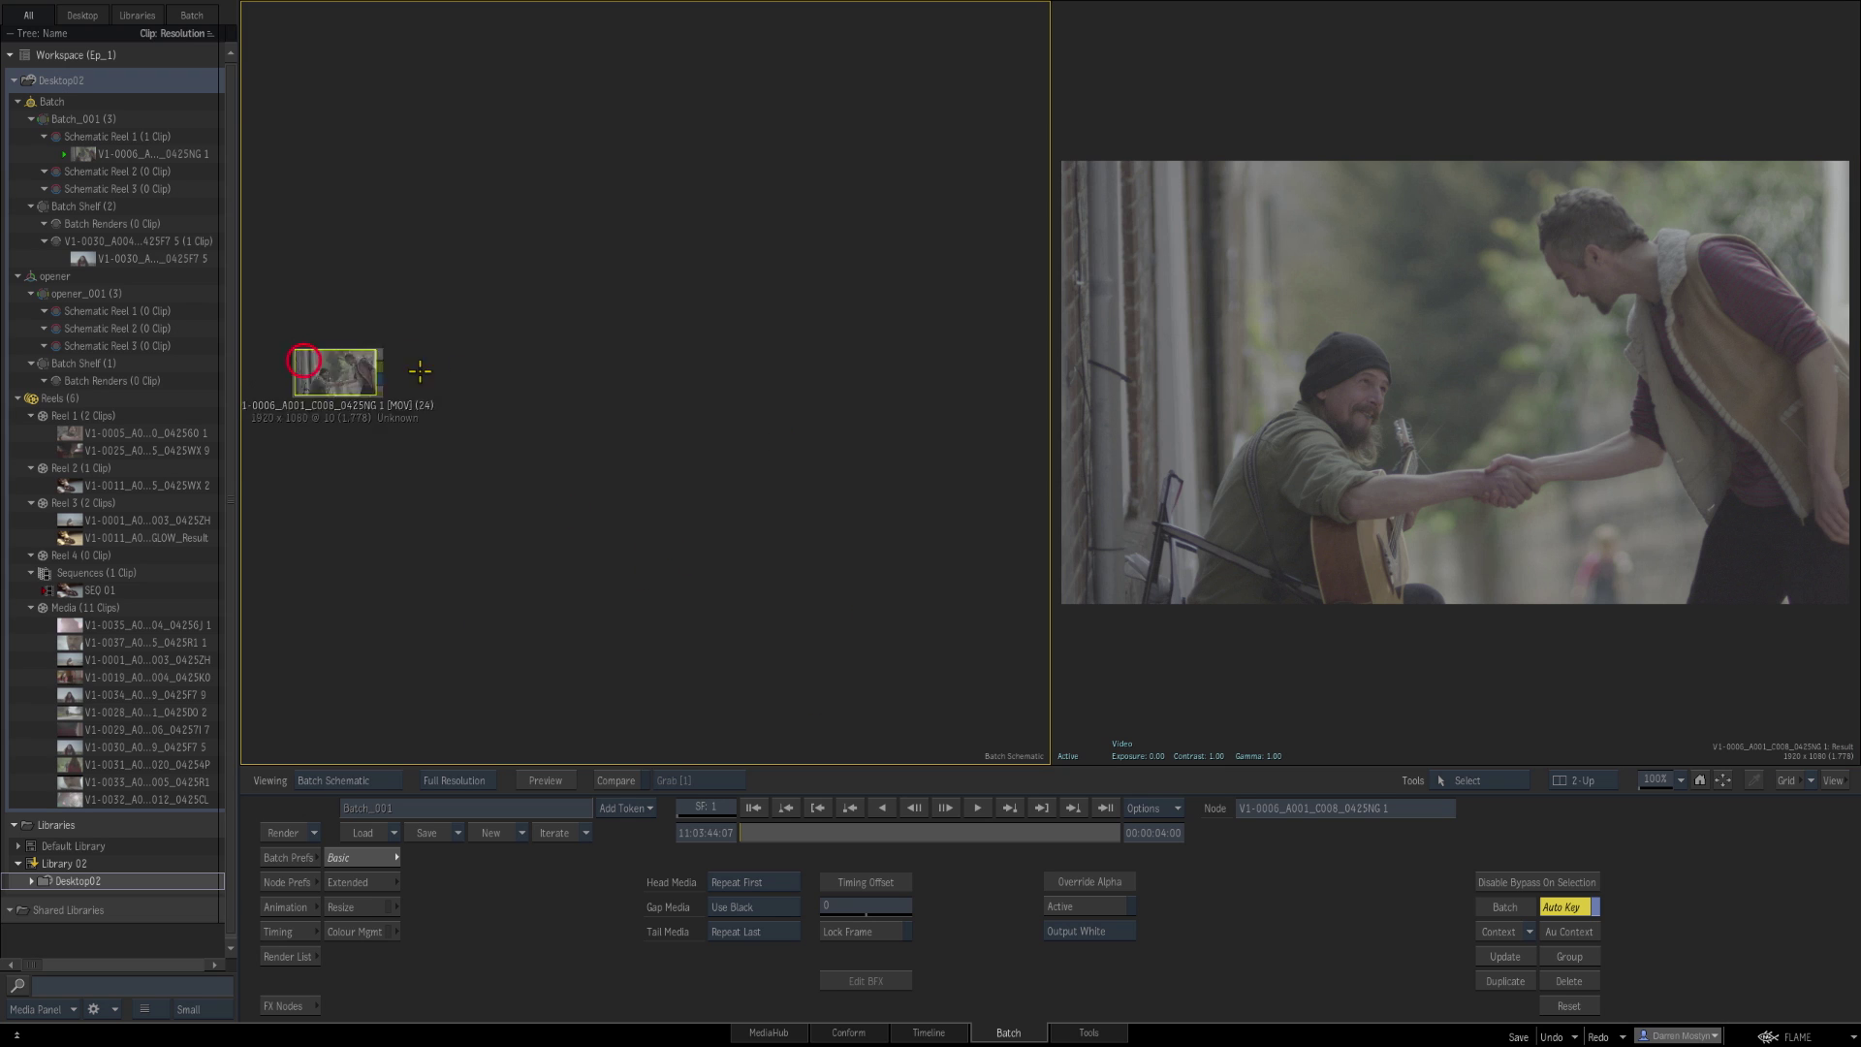
{"action": "key", "text": "f"}
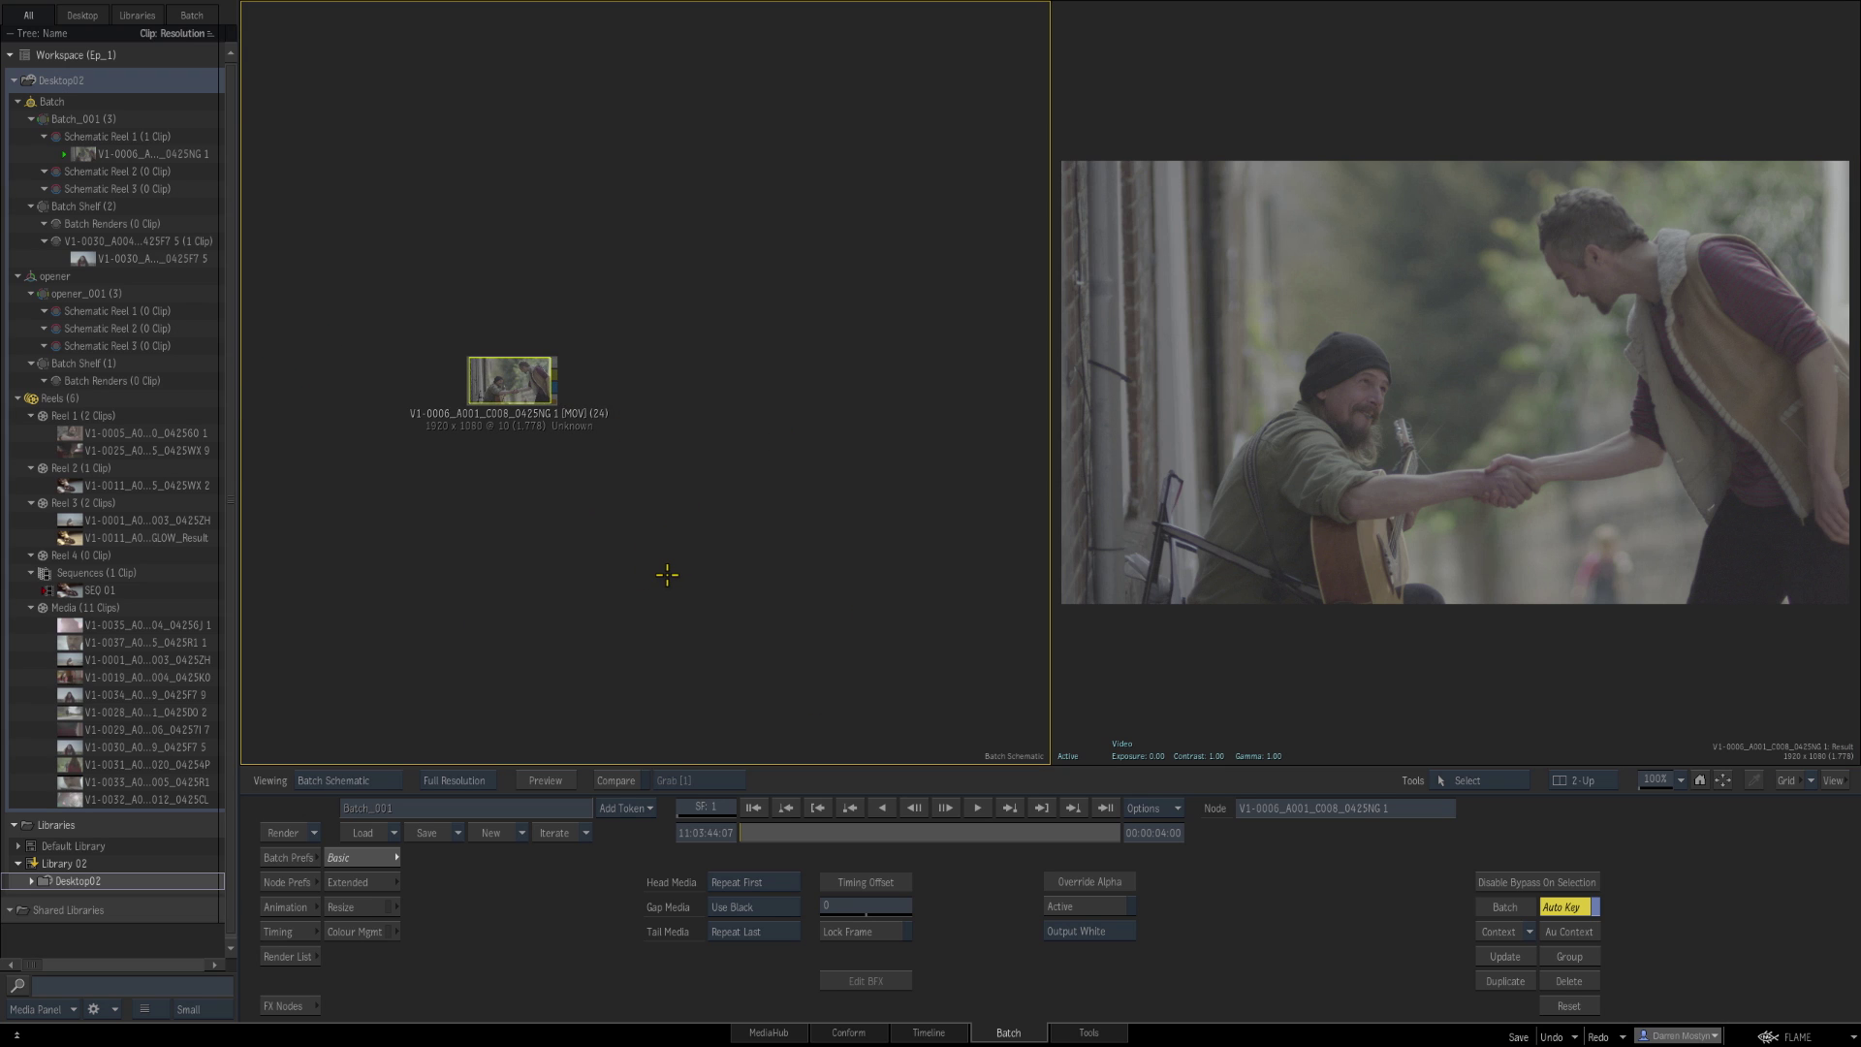
{"action": "key", "text": "ctrl+space"}
{"action": "left_click_drag", "start_coordinate": [665, 573], "coordinate": [701, 357]}
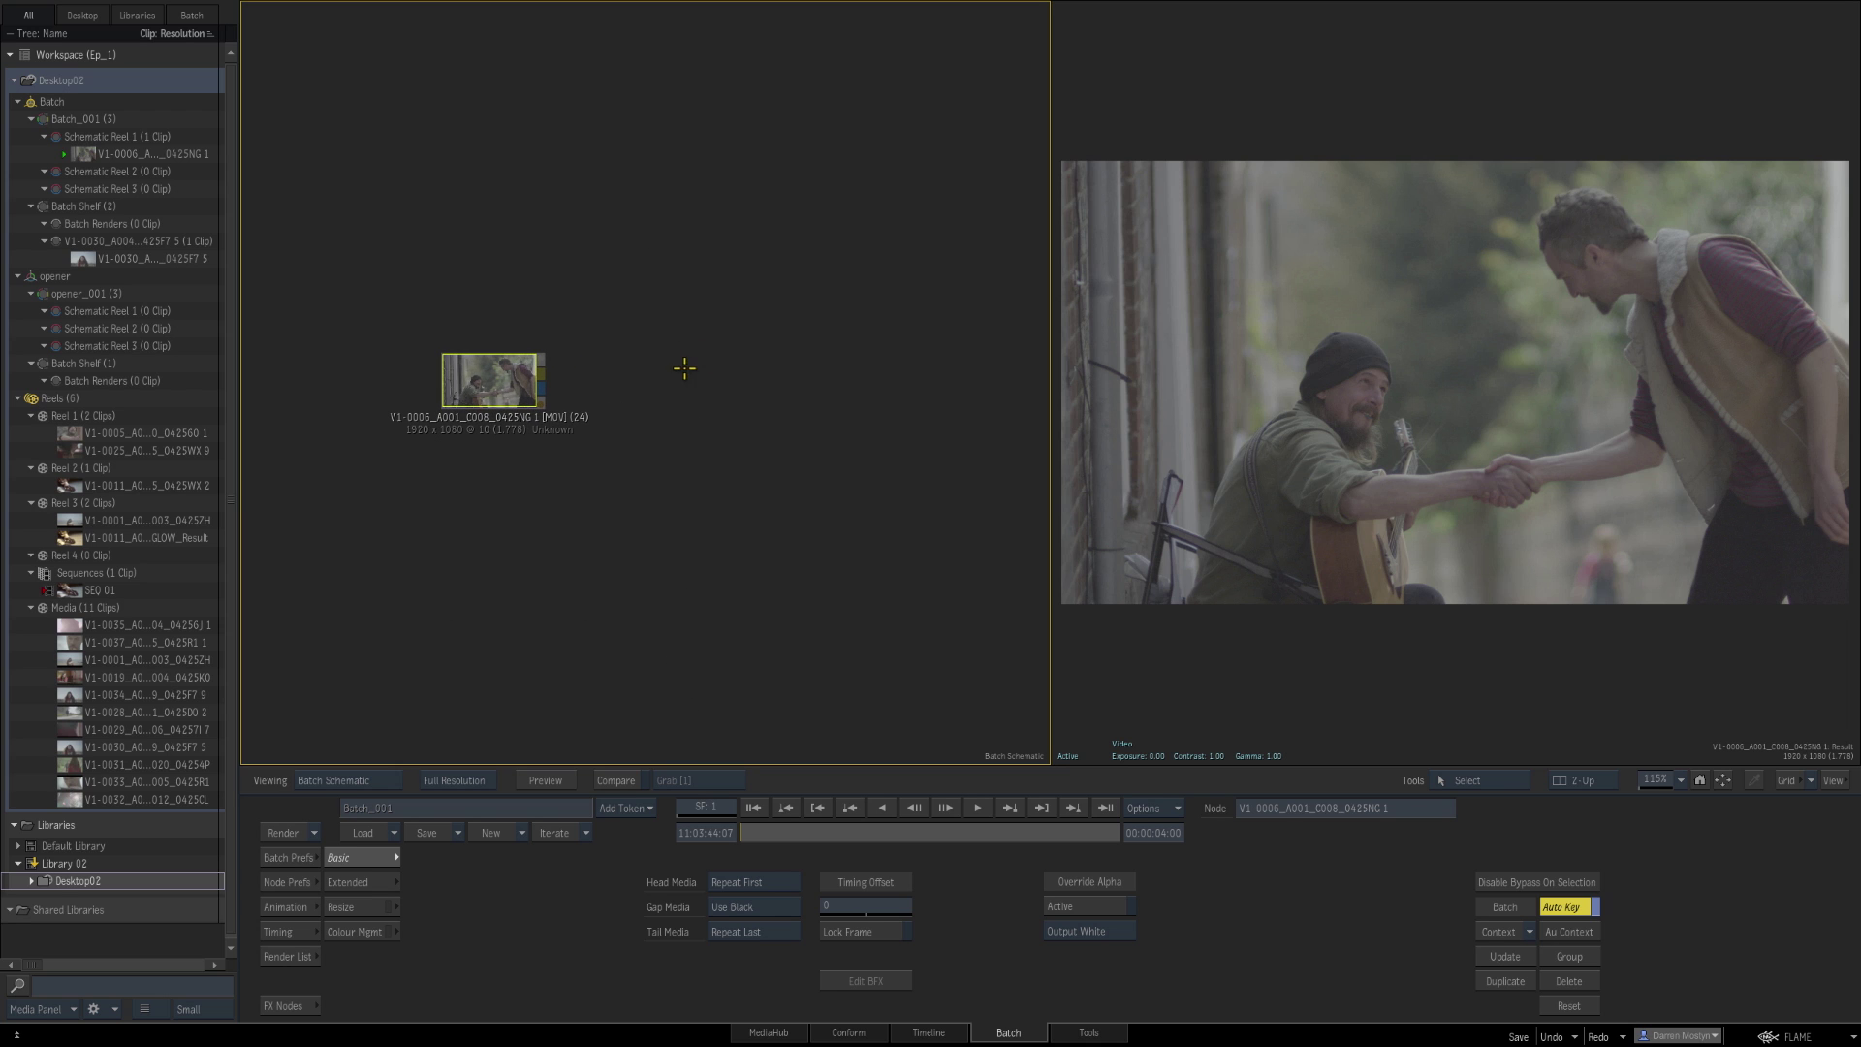
{"action": "left_click", "coordinate": [1660, 789], "text": "ctrl"}
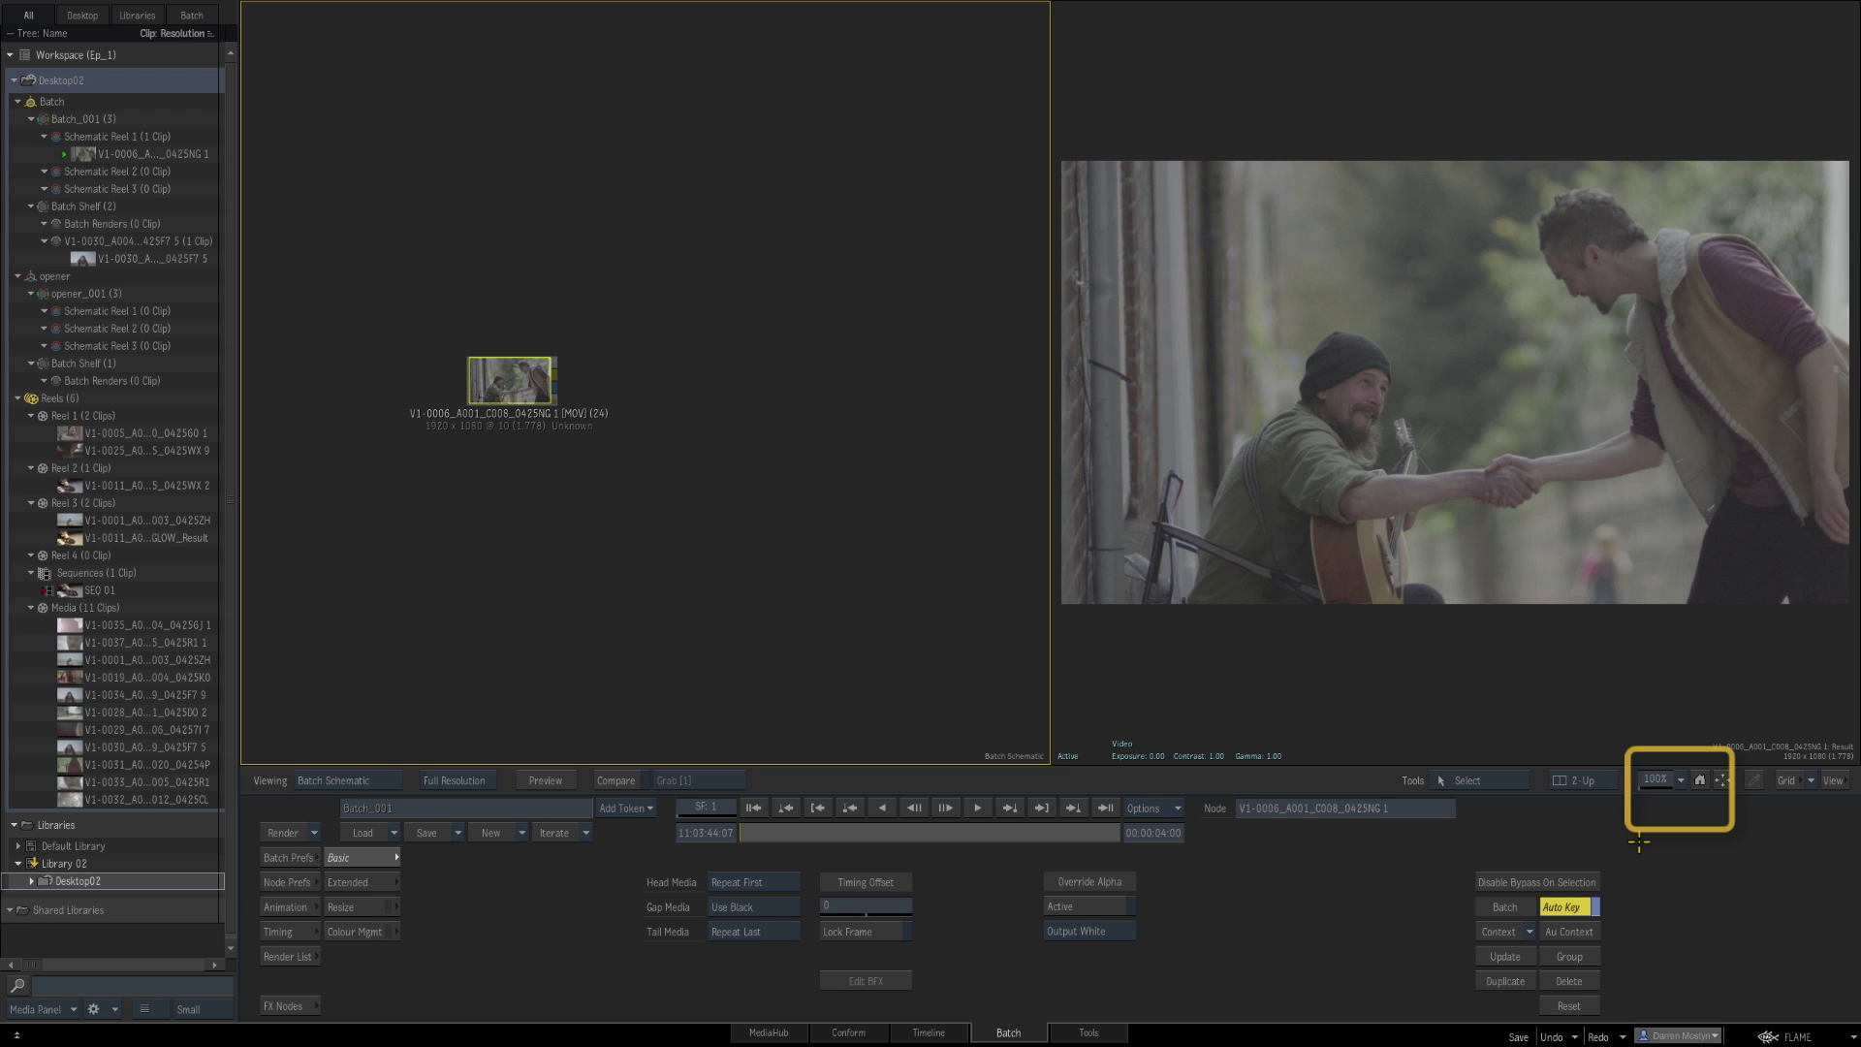
{"action": "left_click", "coordinate": [1701, 780]}
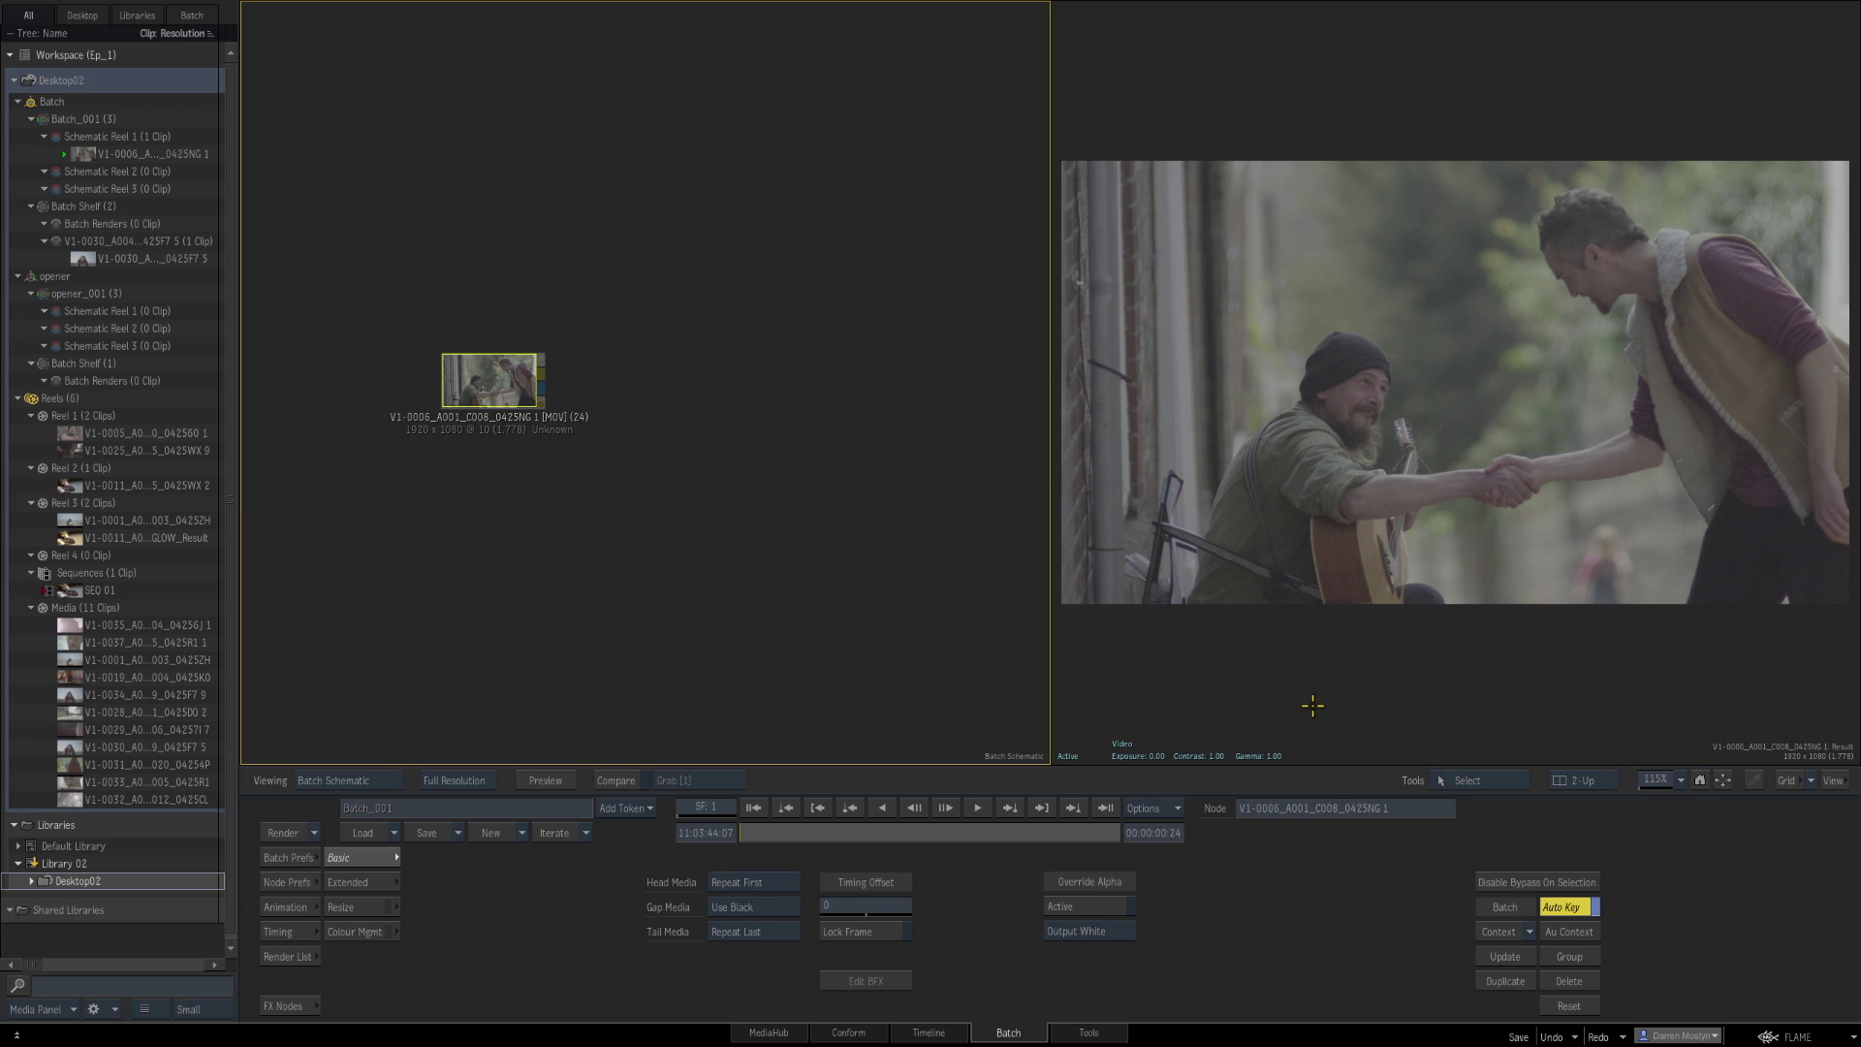
Step: Try the Log viewing transform on the Result viewport, and set it back to Video
{"action": "left_click", "coordinate": [1387, 687]}
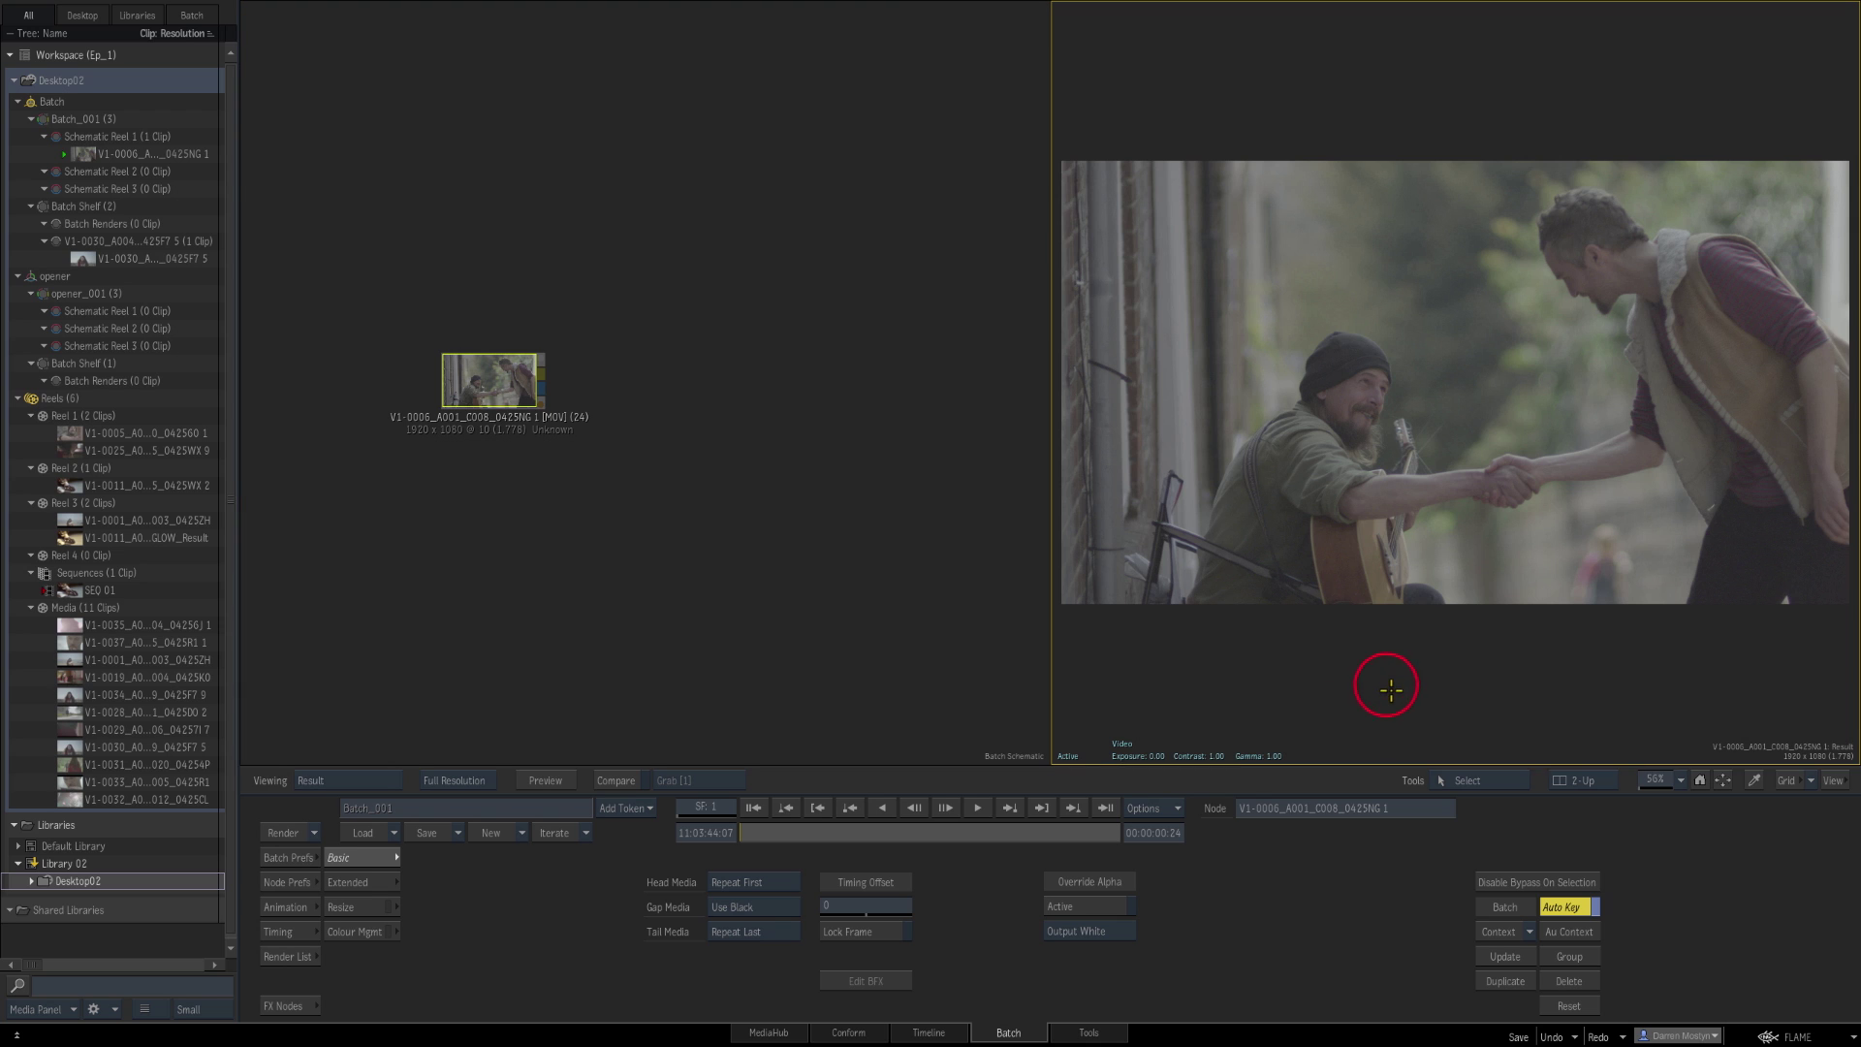
{"action": "left_click", "coordinate": [1833, 780]}
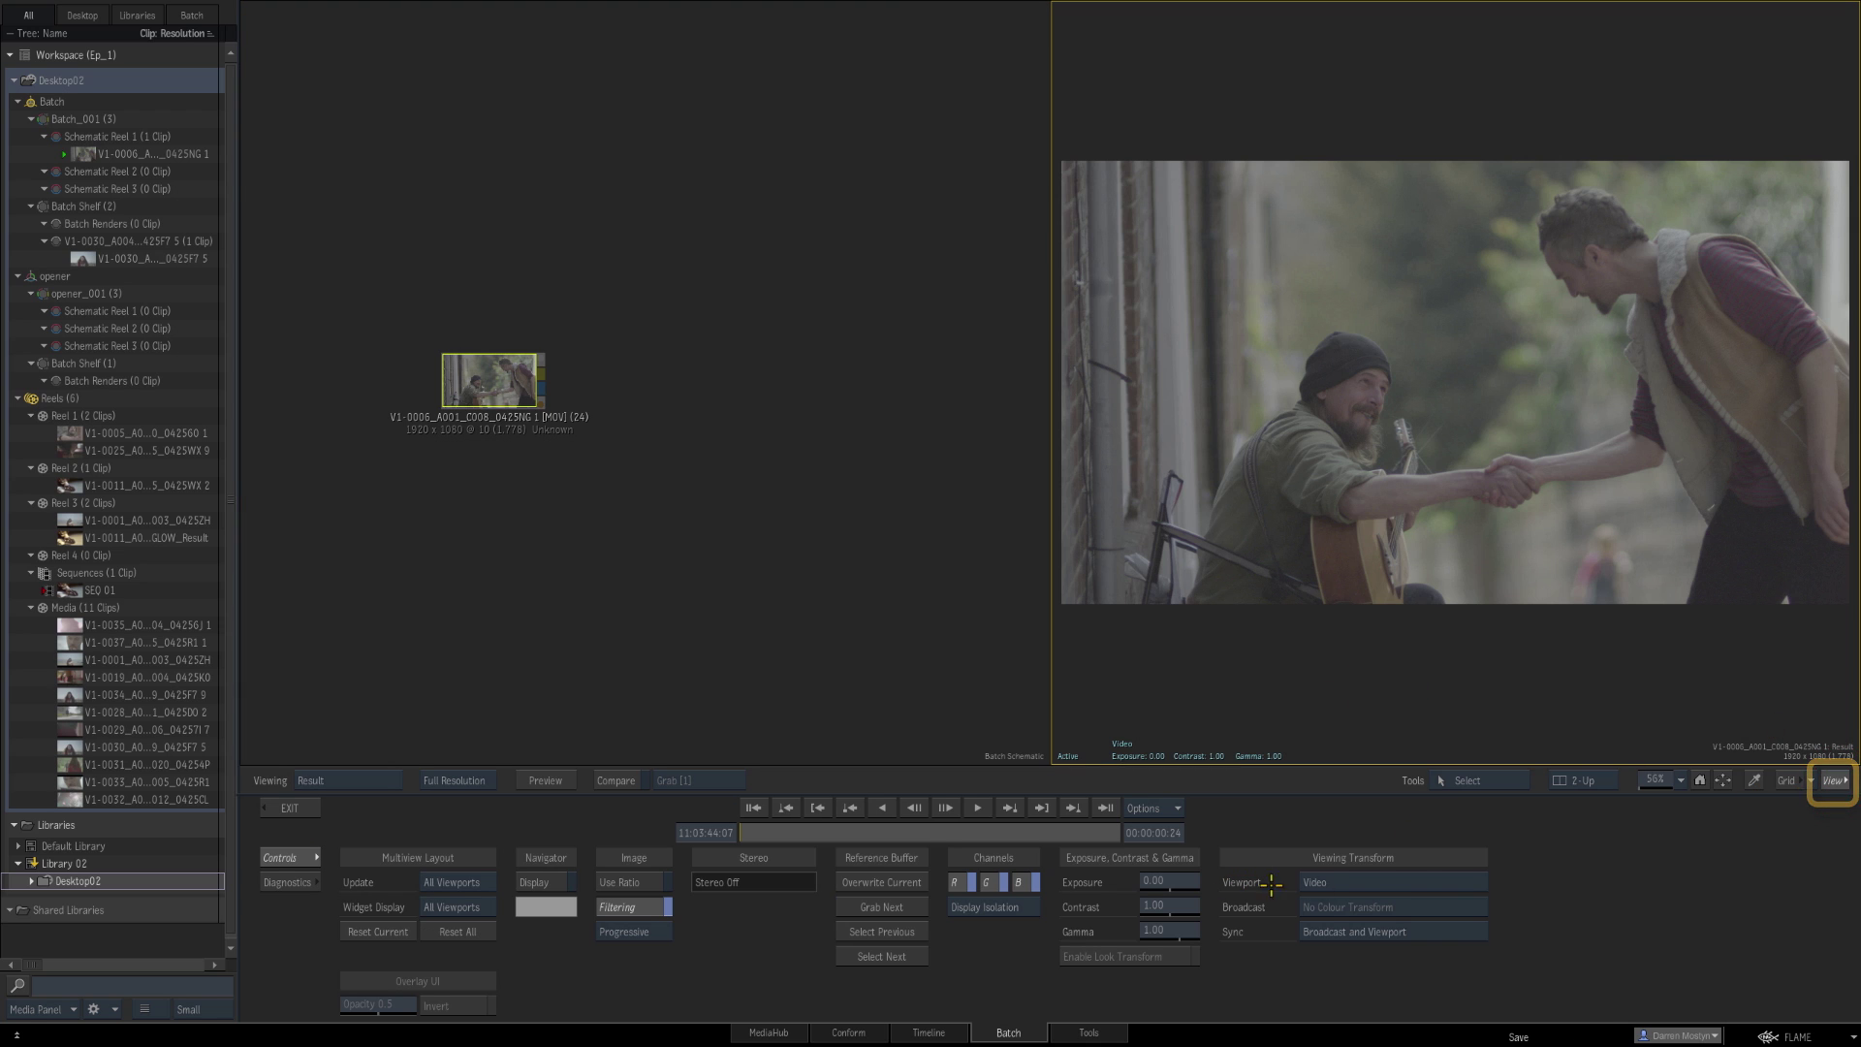
{"action": "left_click", "coordinate": [1371, 882]}
{"action": "left_click", "coordinate": [1385, 867]}
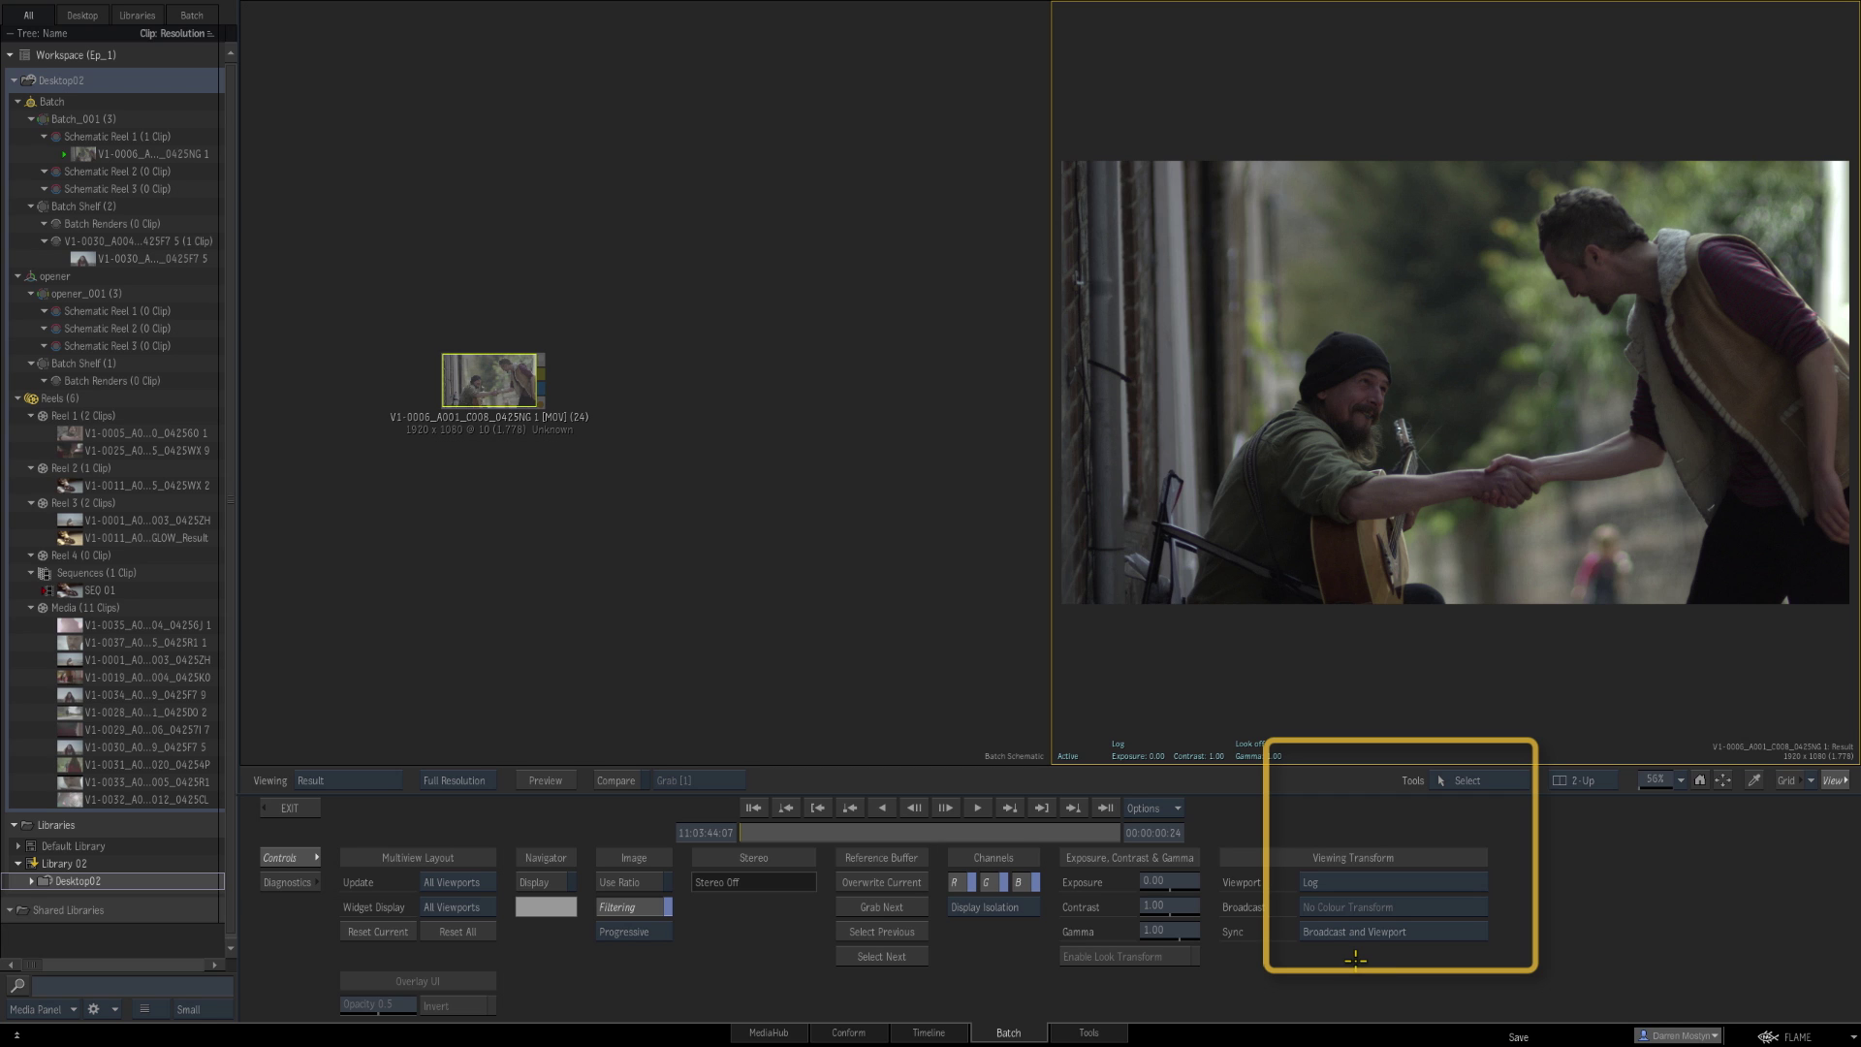
{"action": "left_click", "coordinate": [1362, 882]}
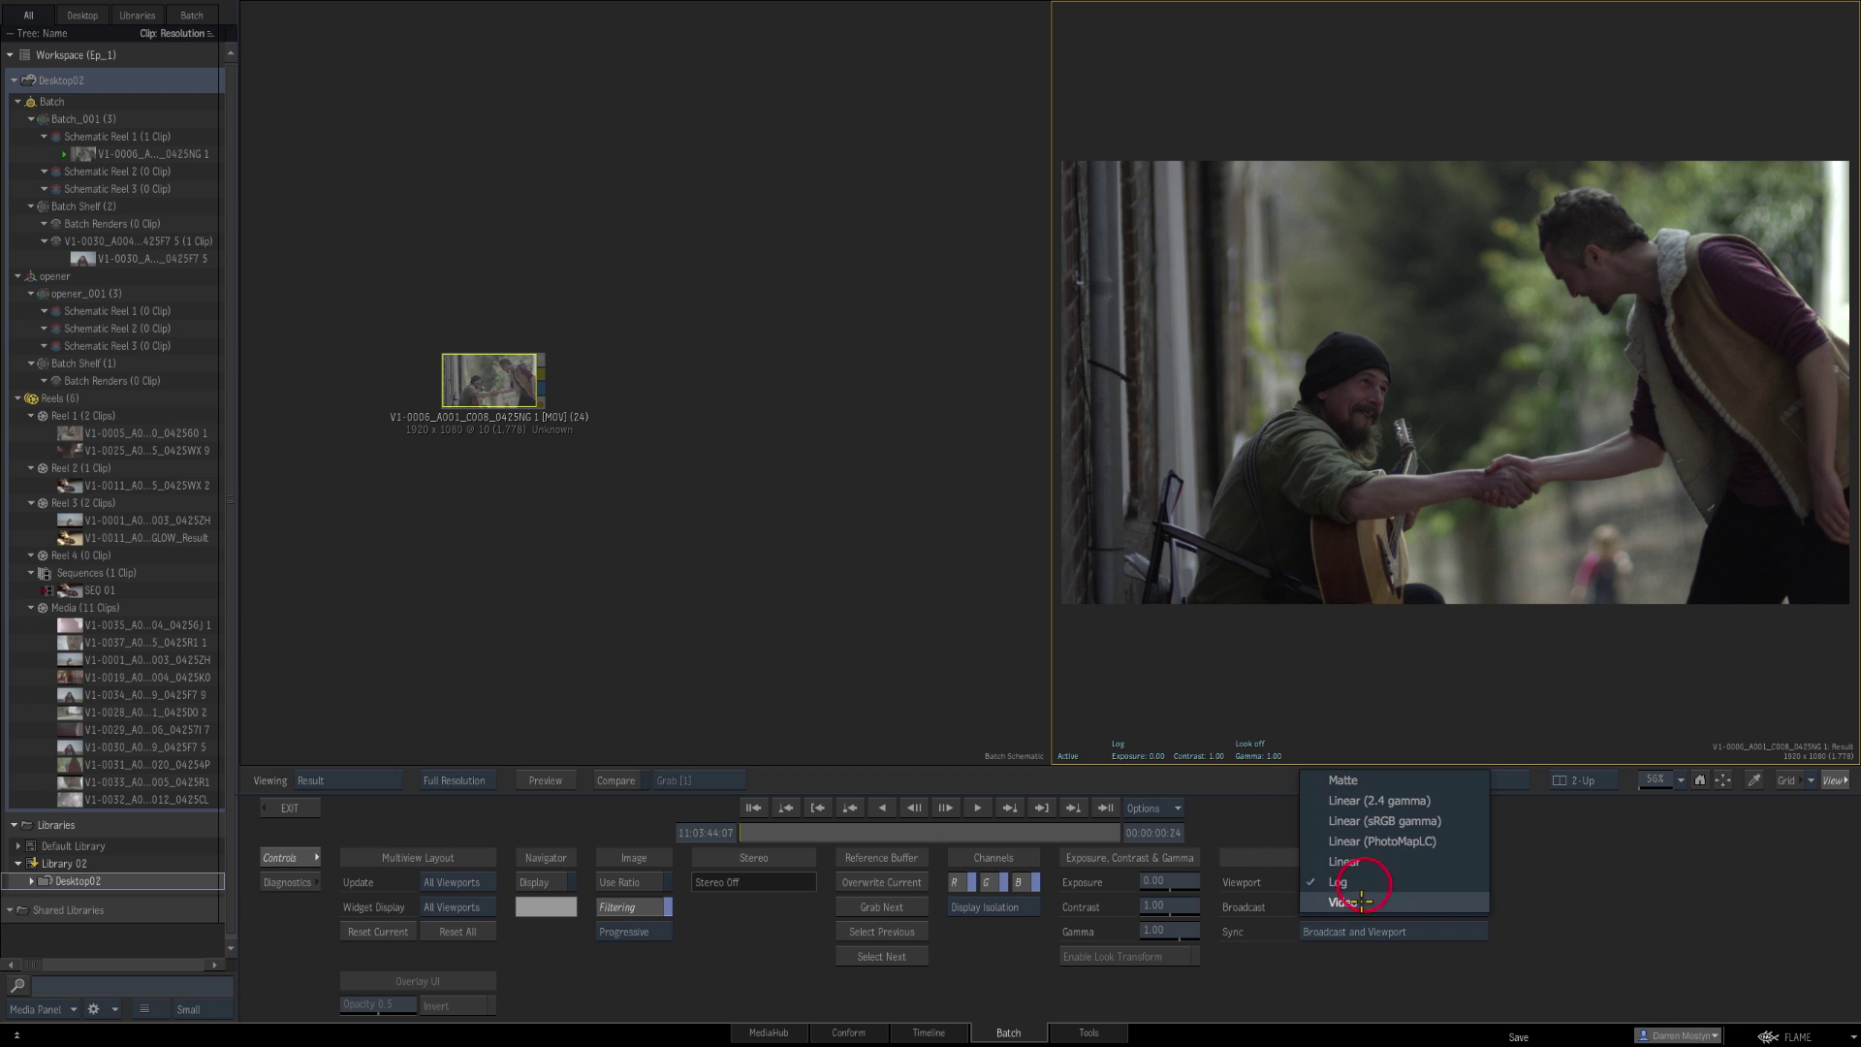
{"action": "left_click", "coordinate": [1362, 901]}
{"action": "left_click", "coordinate": [1833, 780]}
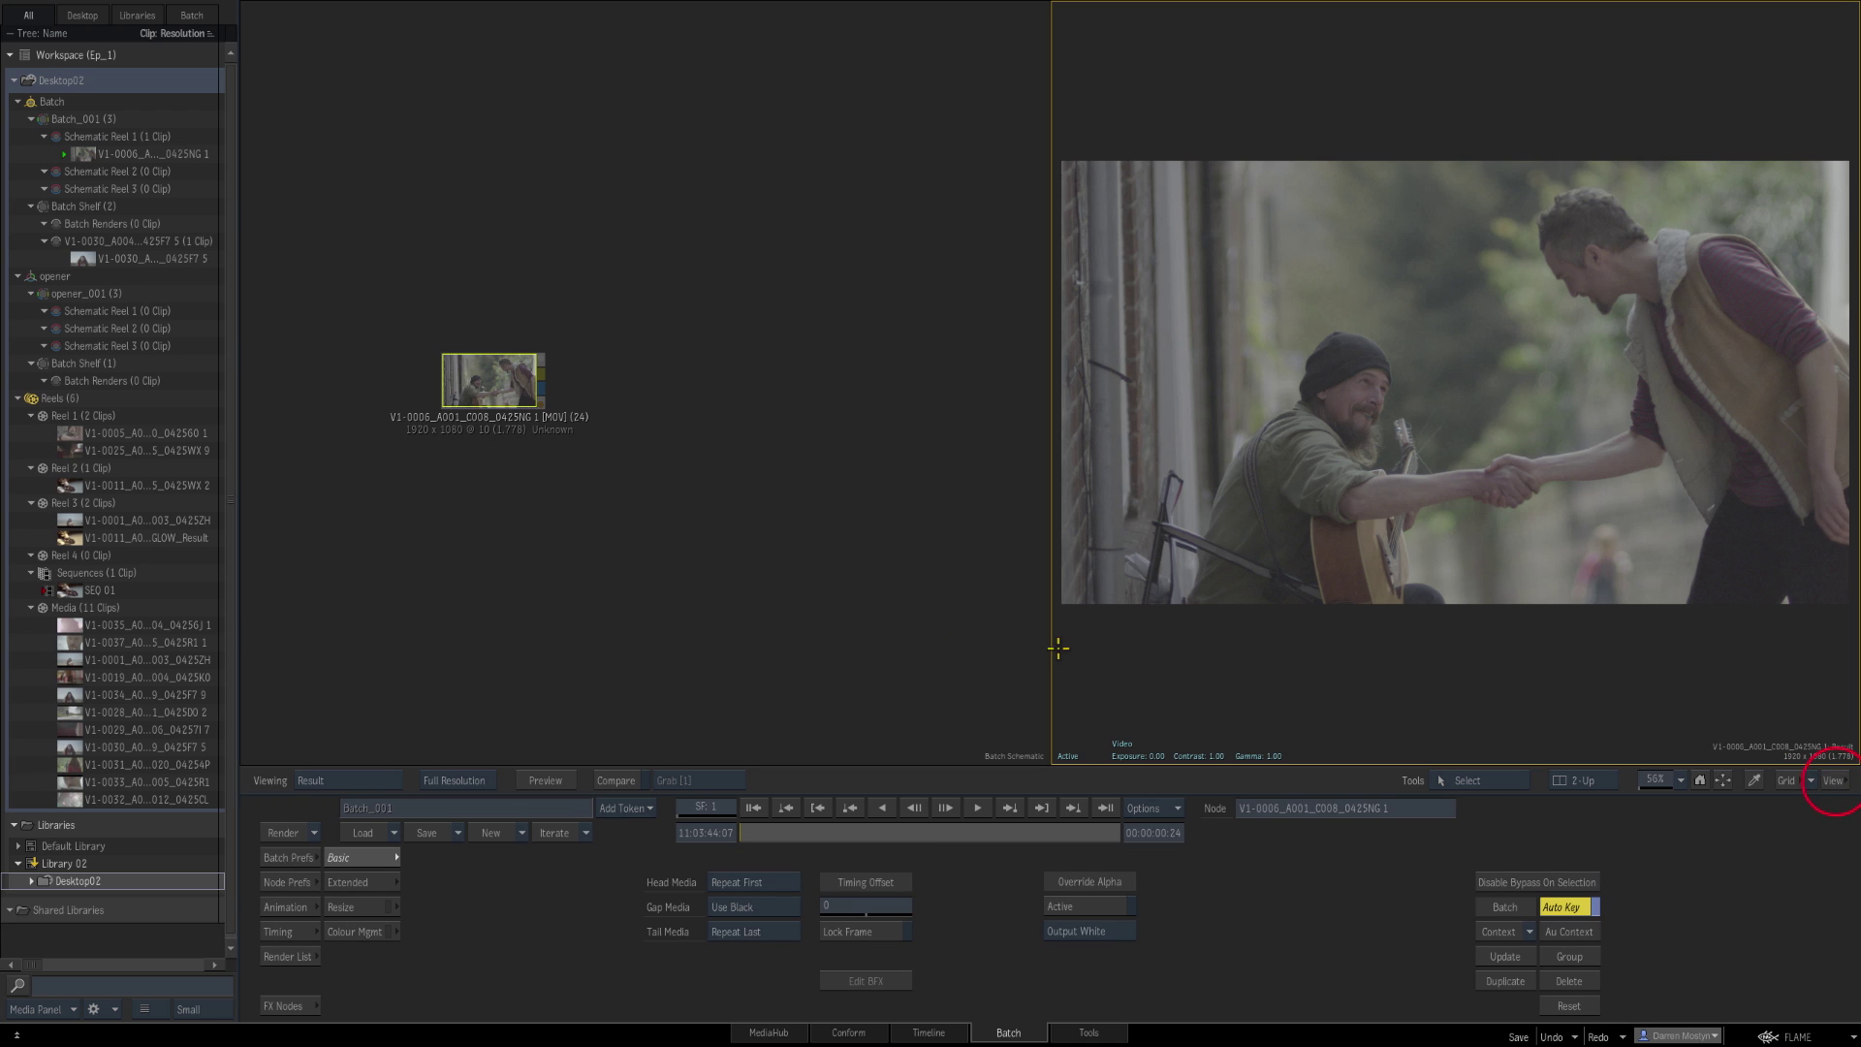
Step: Add a Glow node to the schematic from the FX node bin, and feed it from the V1-0006 clip
{"action": "left_click", "coordinate": [918, 648]}
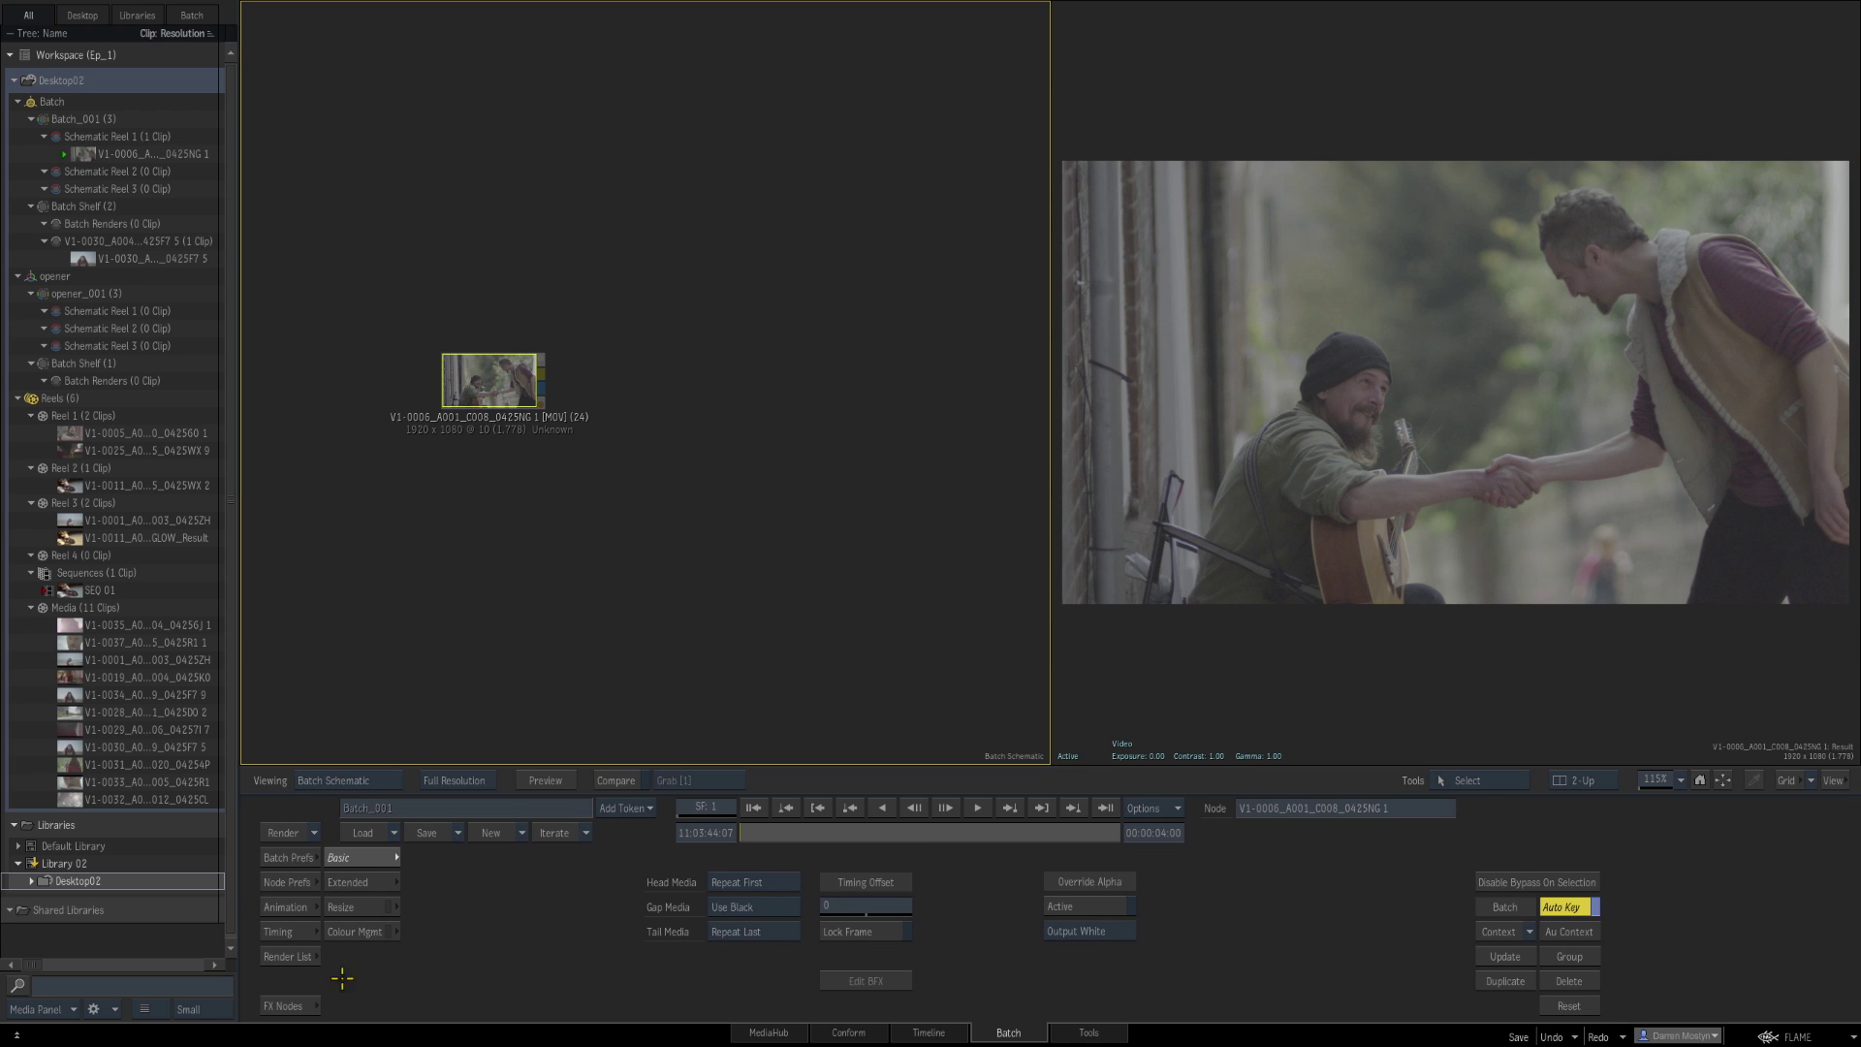
{"action": "left_click", "coordinate": [284, 1005]}
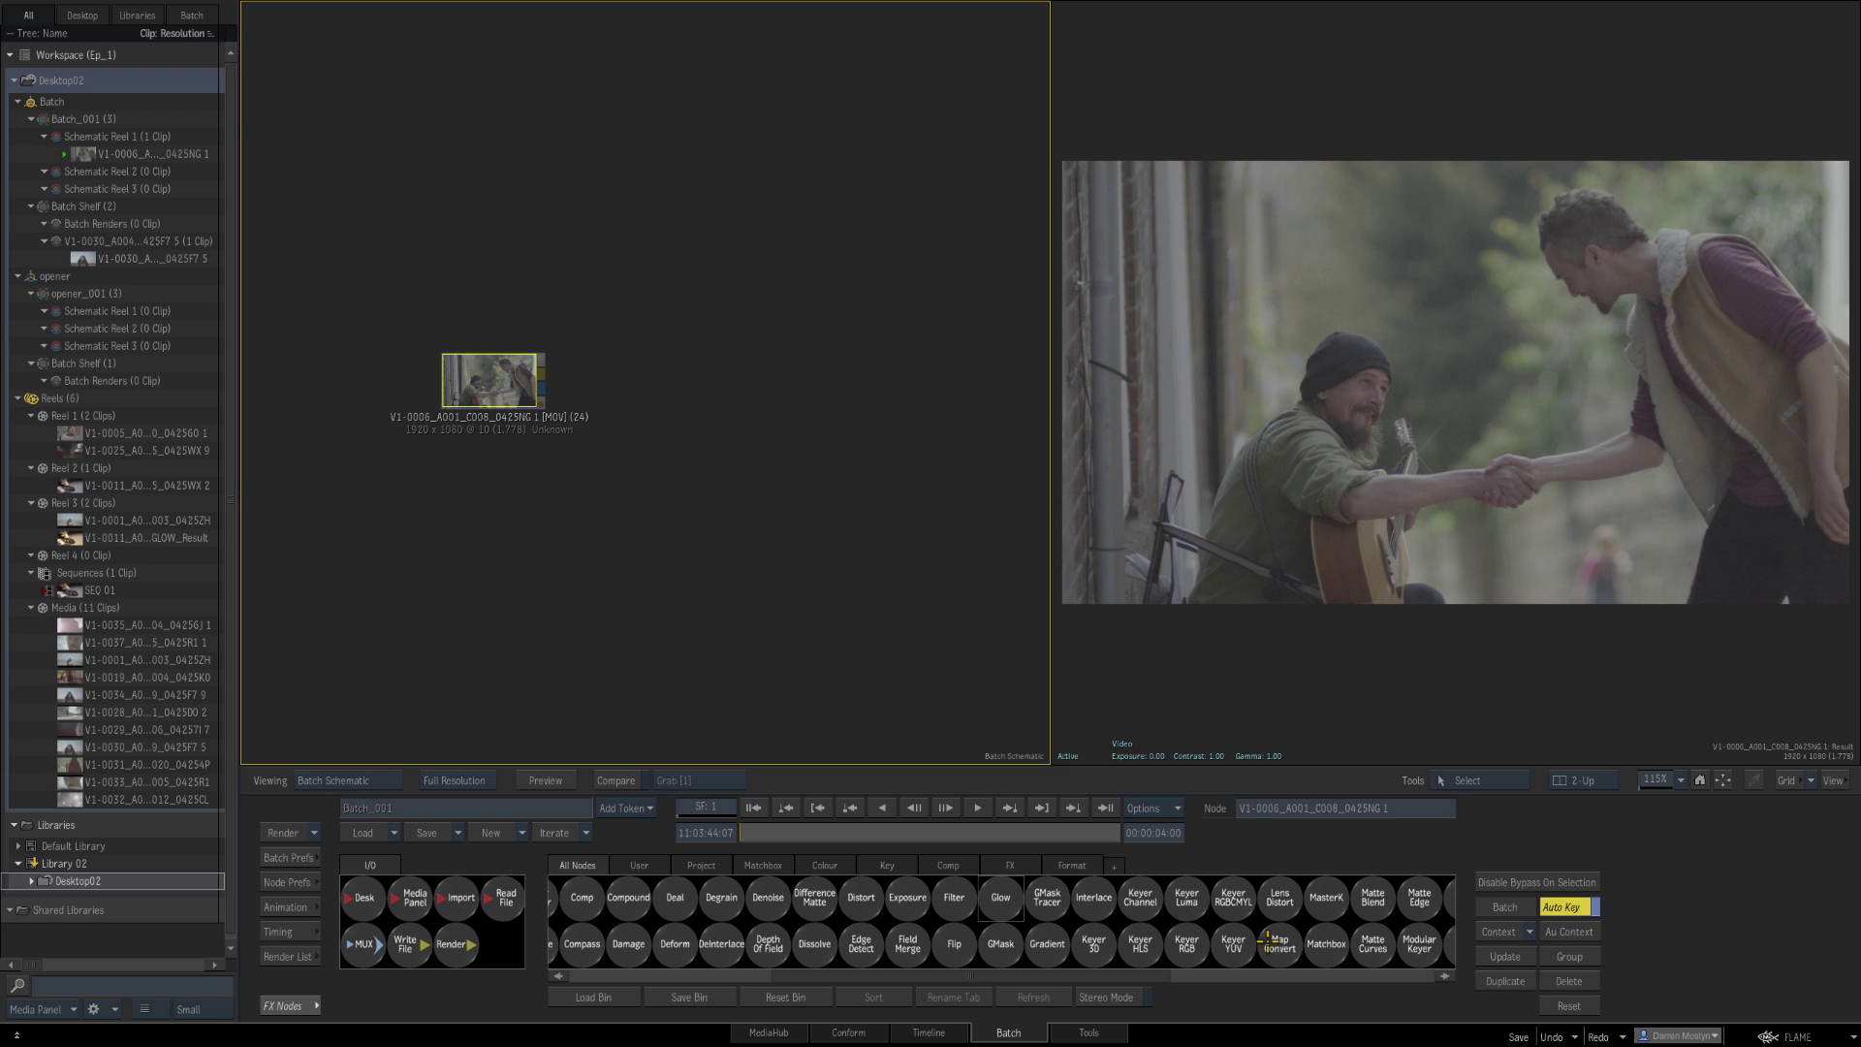
{"action": "key", "text": "g"}
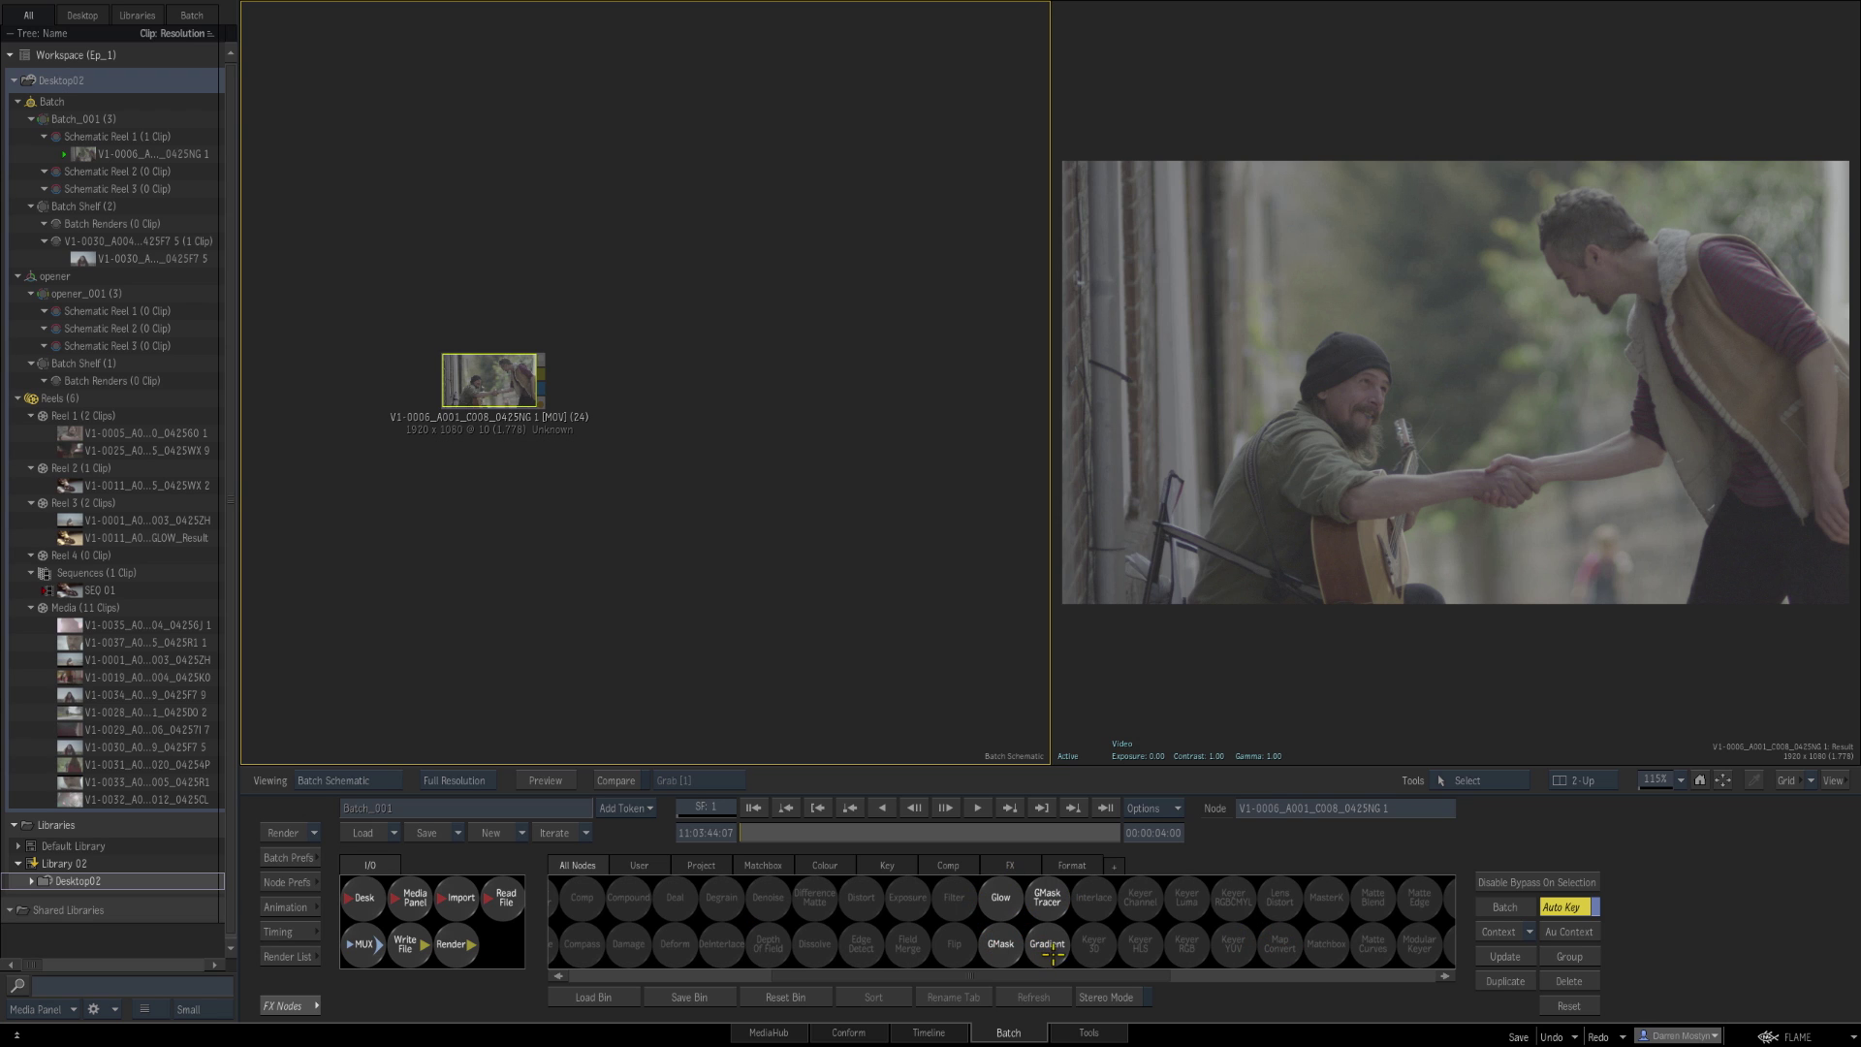
{"action": "left_click_drag", "start_coordinate": [996, 902], "coordinate": [741, 491]}
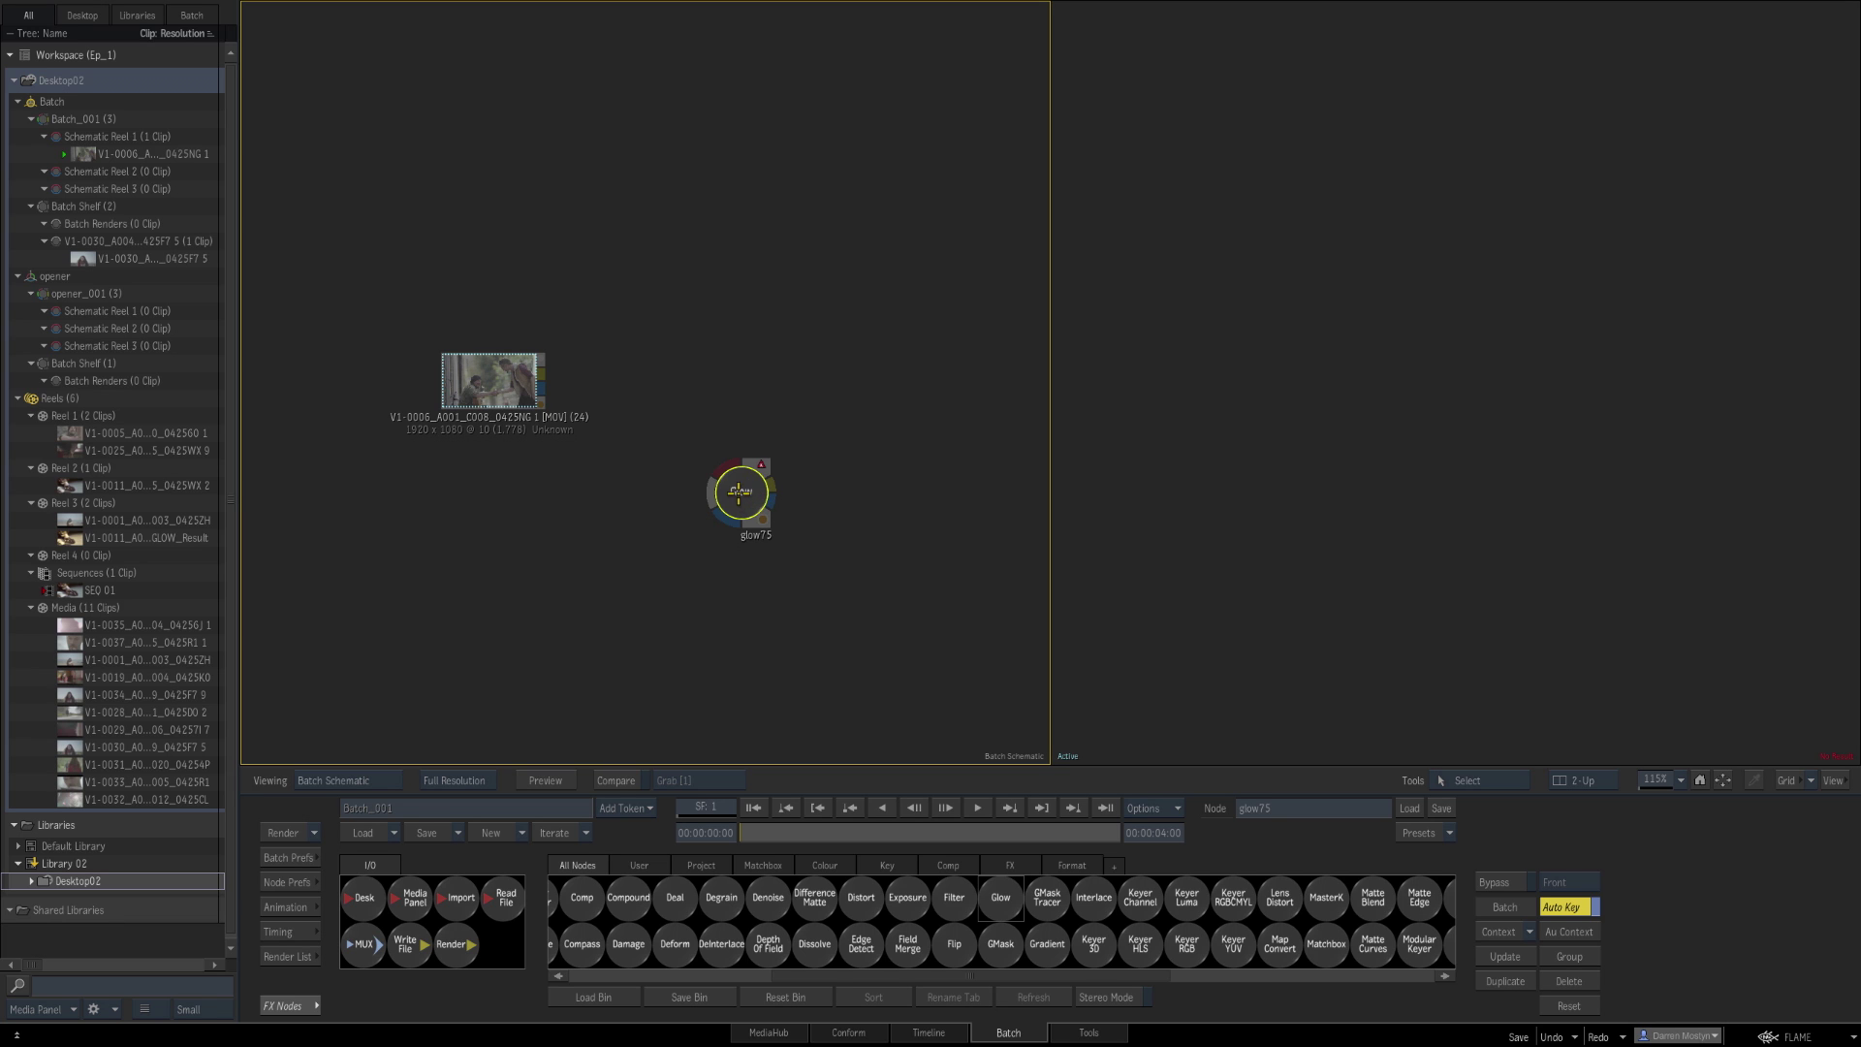
{"action": "mouse_move", "coordinate": [743, 494]}
{"action": "left_mouse_down"}
{"action": "mouse_move", "coordinate": [753, 515]}
{"action": "mouse_move", "coordinate": [562, 390]}
{"action": "mouse_move", "coordinate": [732, 459]}
{"action": "mouse_move", "coordinate": [752, 488]}
{"action": "left_mouse_up"}
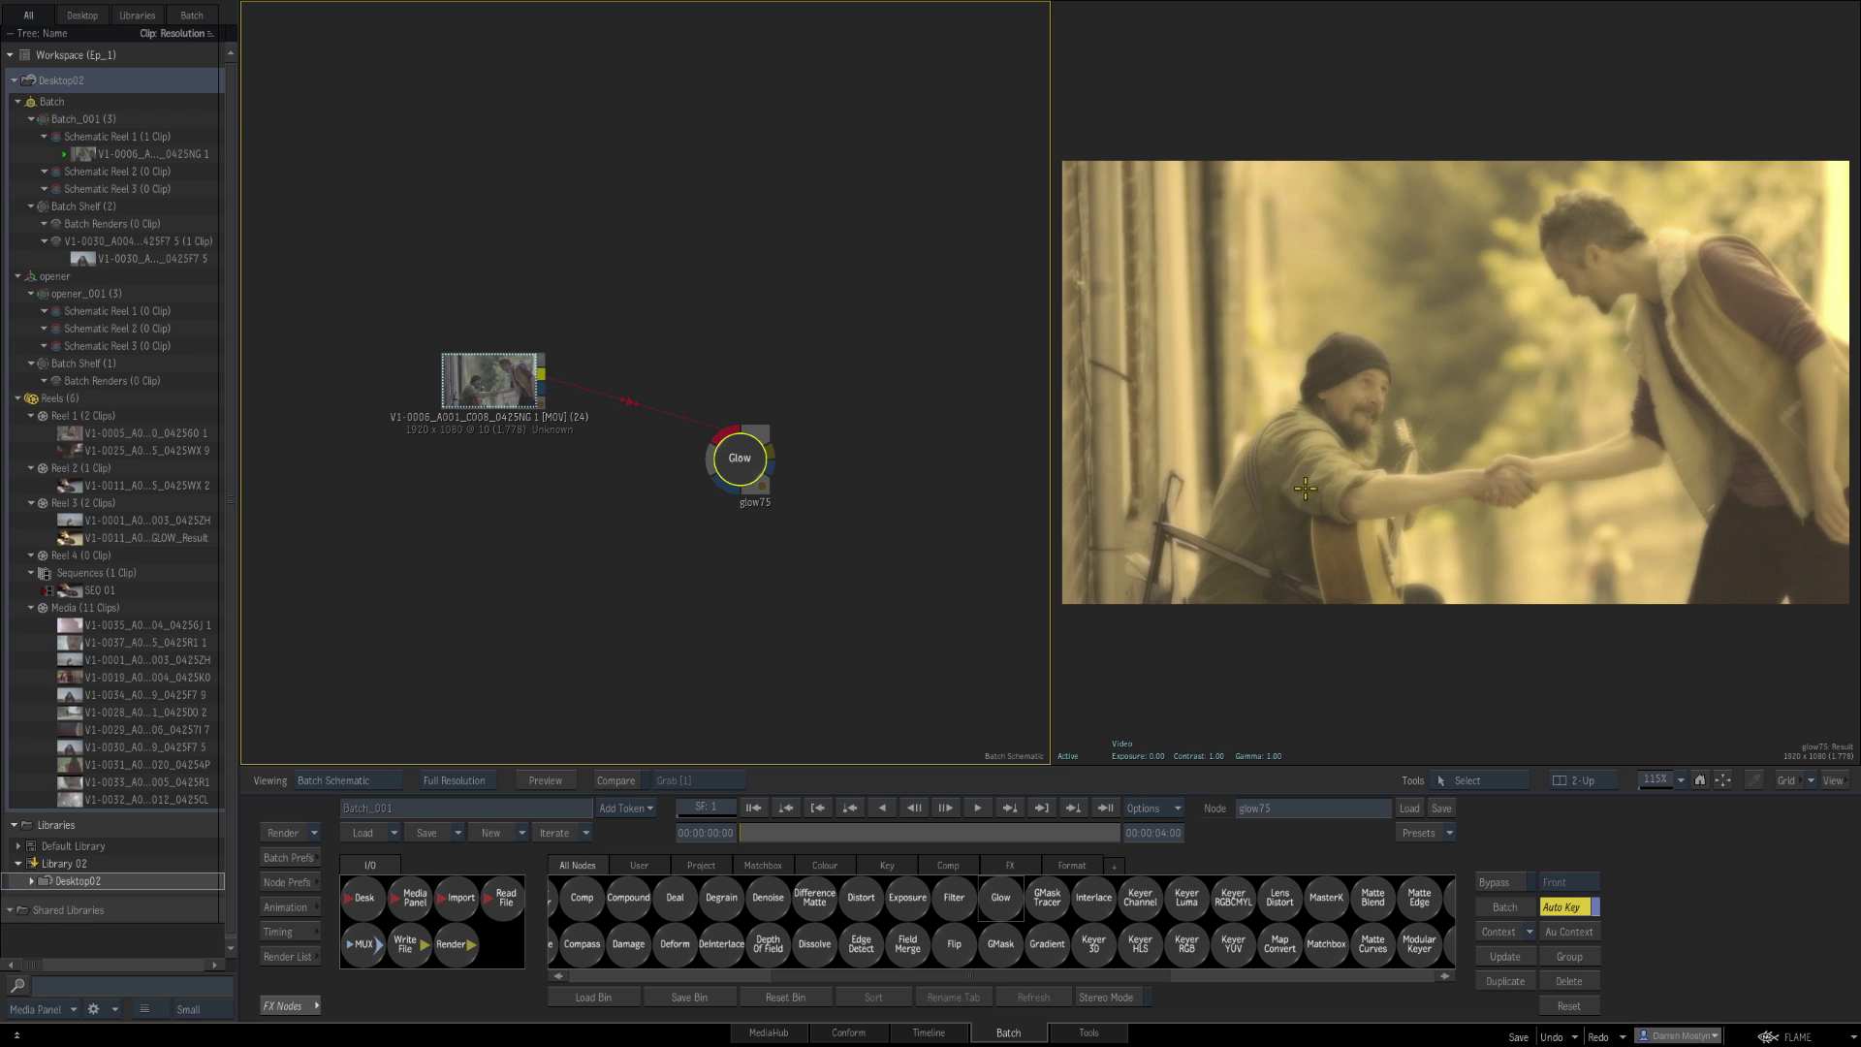
Step: Compare the Glow node's source image with its result in the image viewport
{"action": "left_click", "coordinate": [1305, 686]}
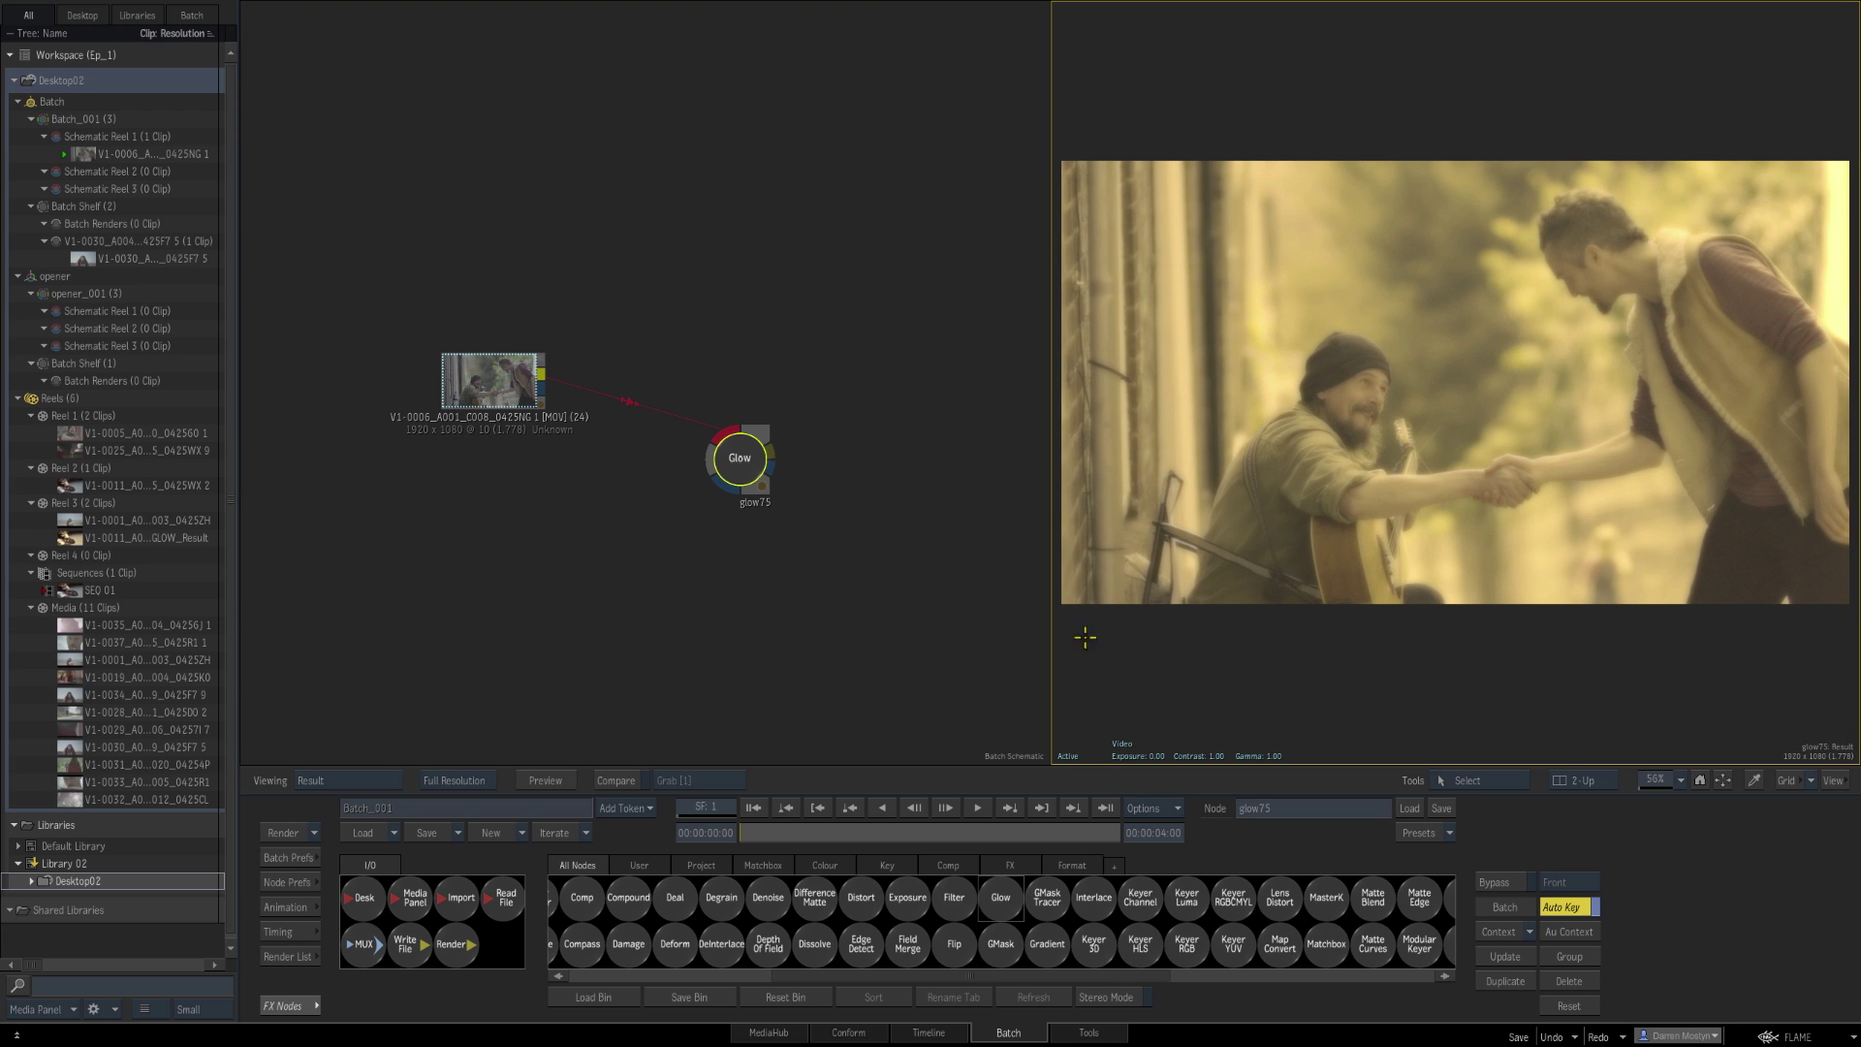
{"action": "key", "text": "F1"}
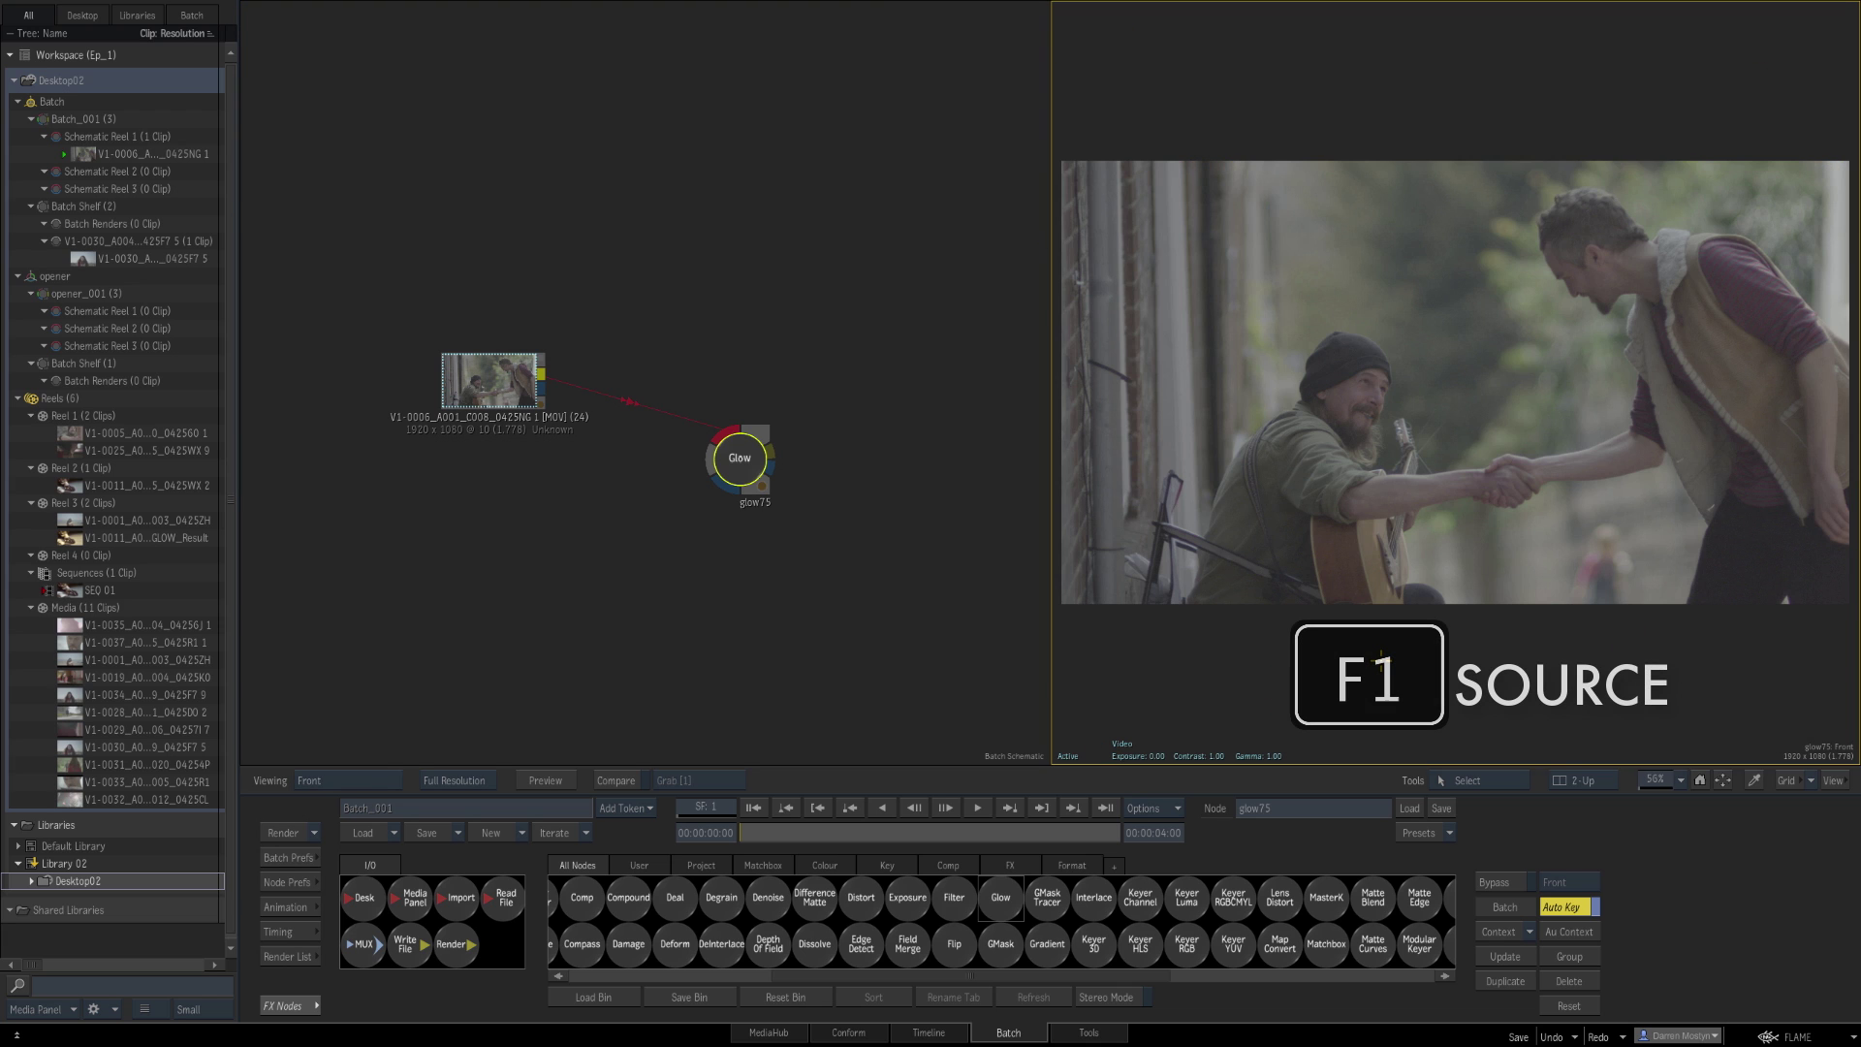
{"action": "key", "text": "F4"}
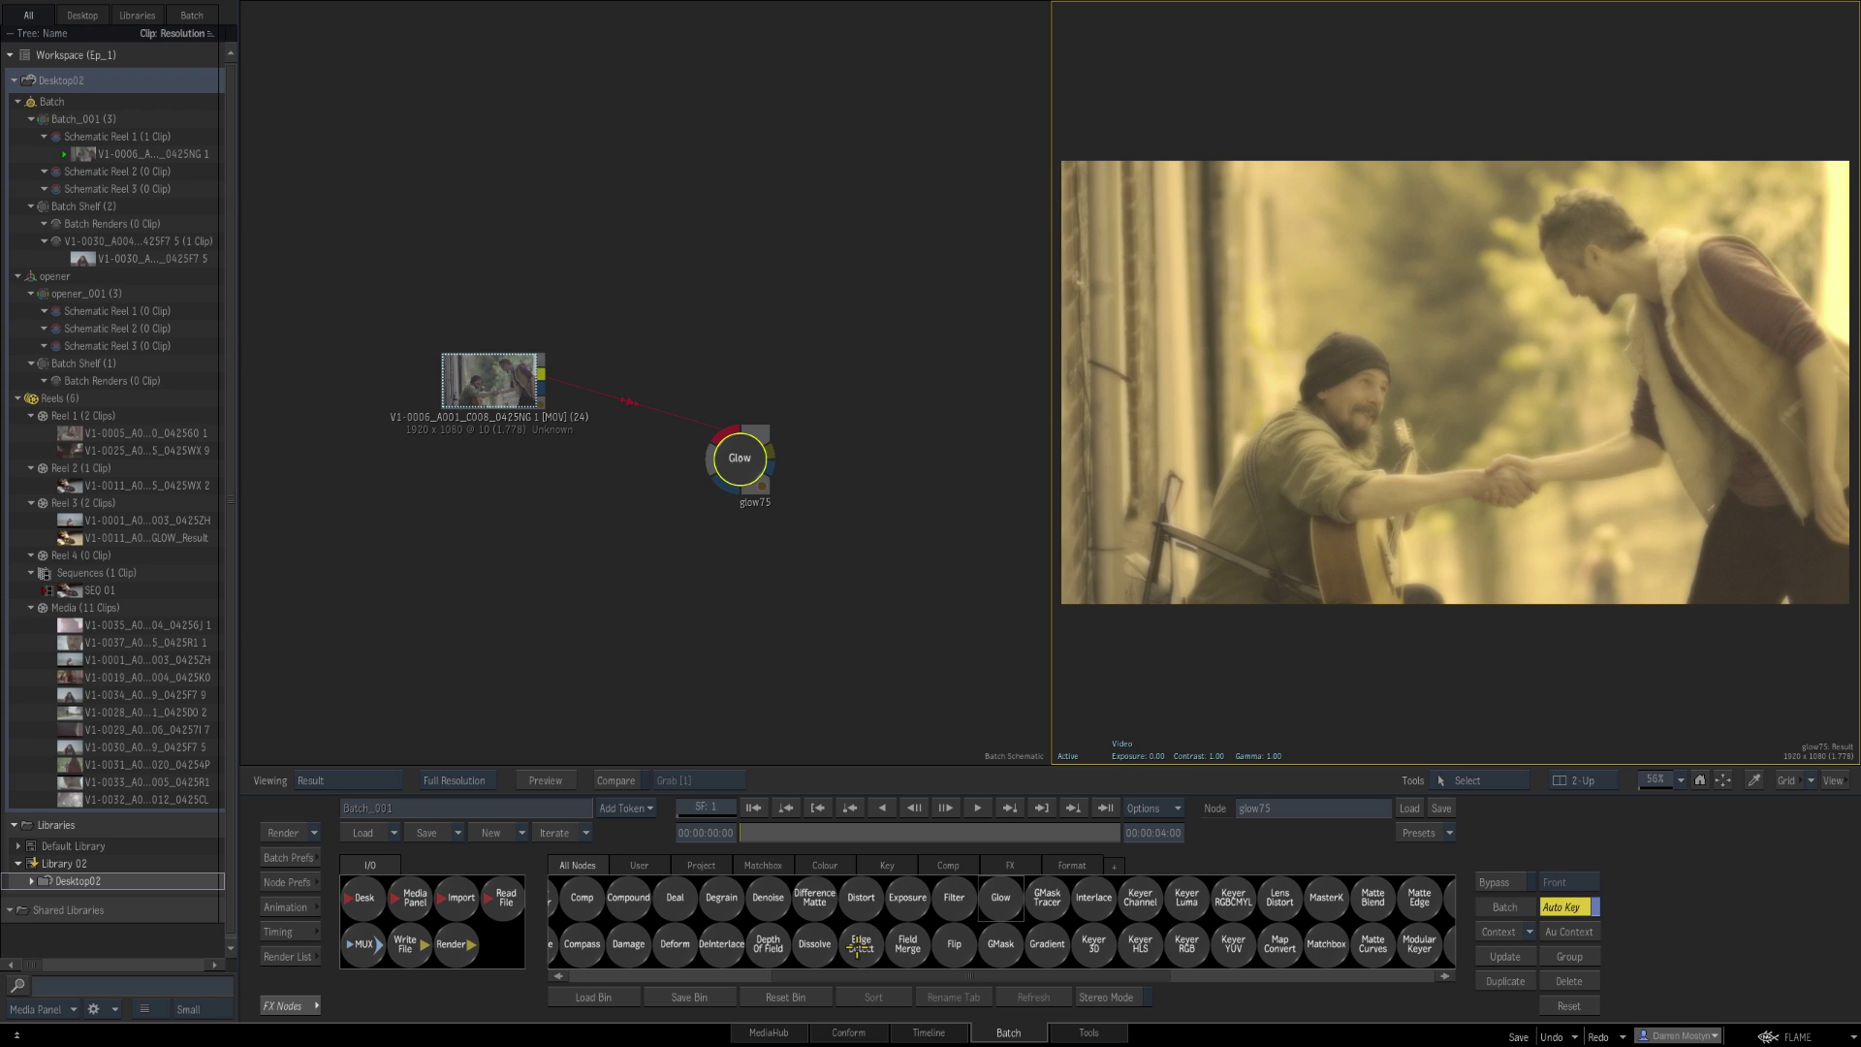
Step: Add an Edge Detect node below the Glow node, and feed it from the V1-0006 clip
{"action": "left_click_drag", "start_coordinate": [861, 940], "coordinate": [670, 603]}
{"action": "key", "text": "alt+shift"}
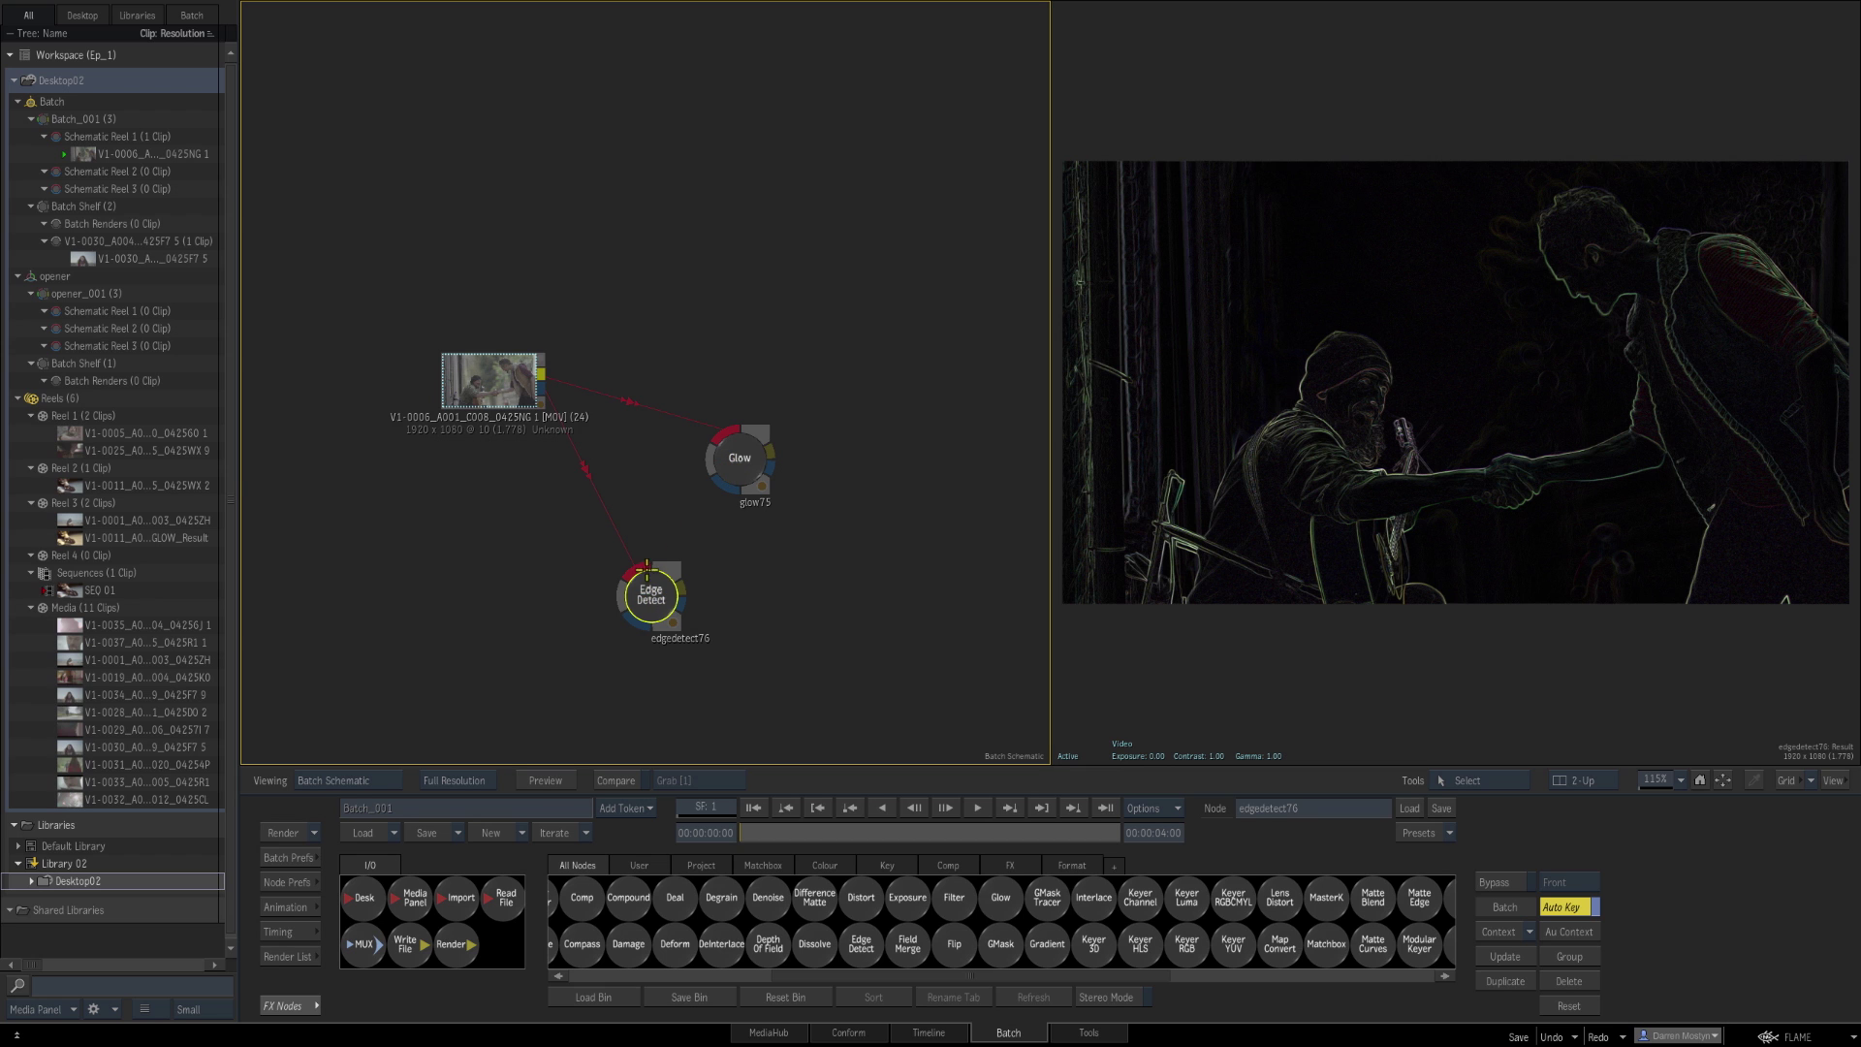
Step: Compare the results of the Glow and Edge Detect nodes by selecting each in turn, nudging both slightly in the schematic
{"action": "left_click", "coordinate": [740, 464]}
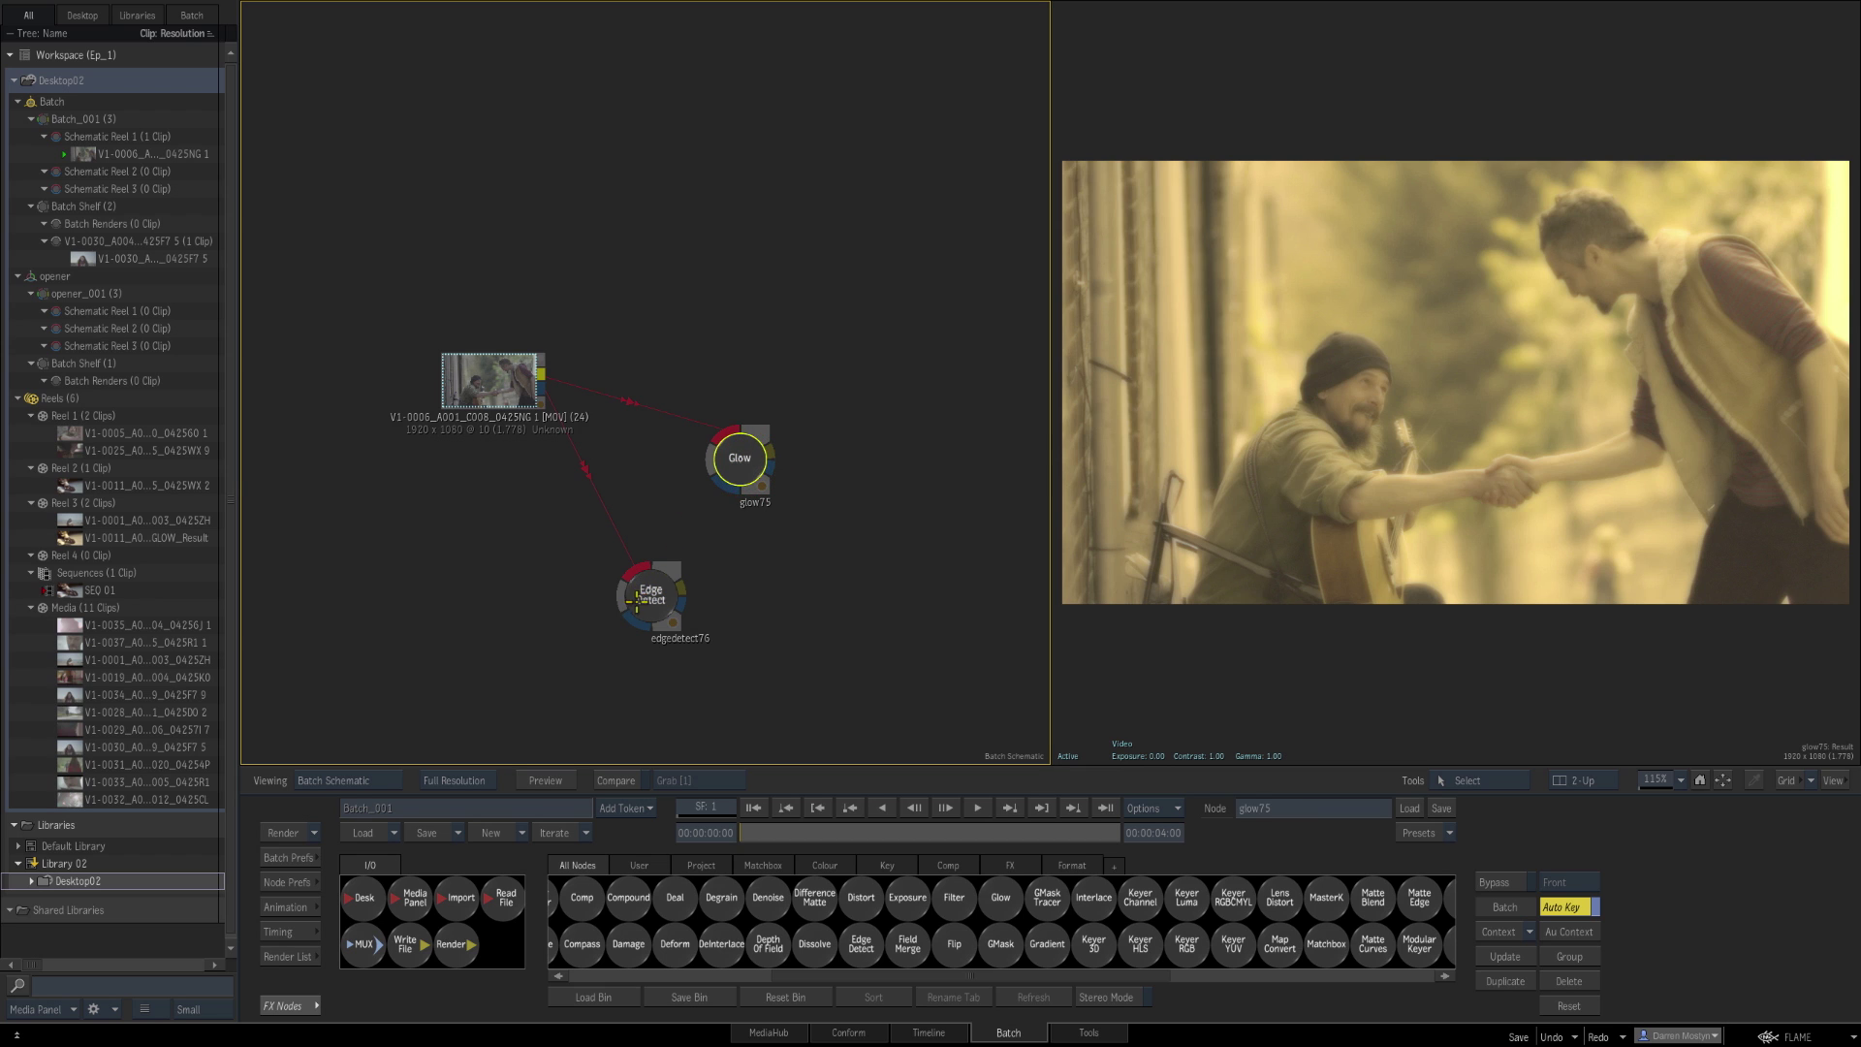
{"action": "left_click", "coordinate": [650, 600]}
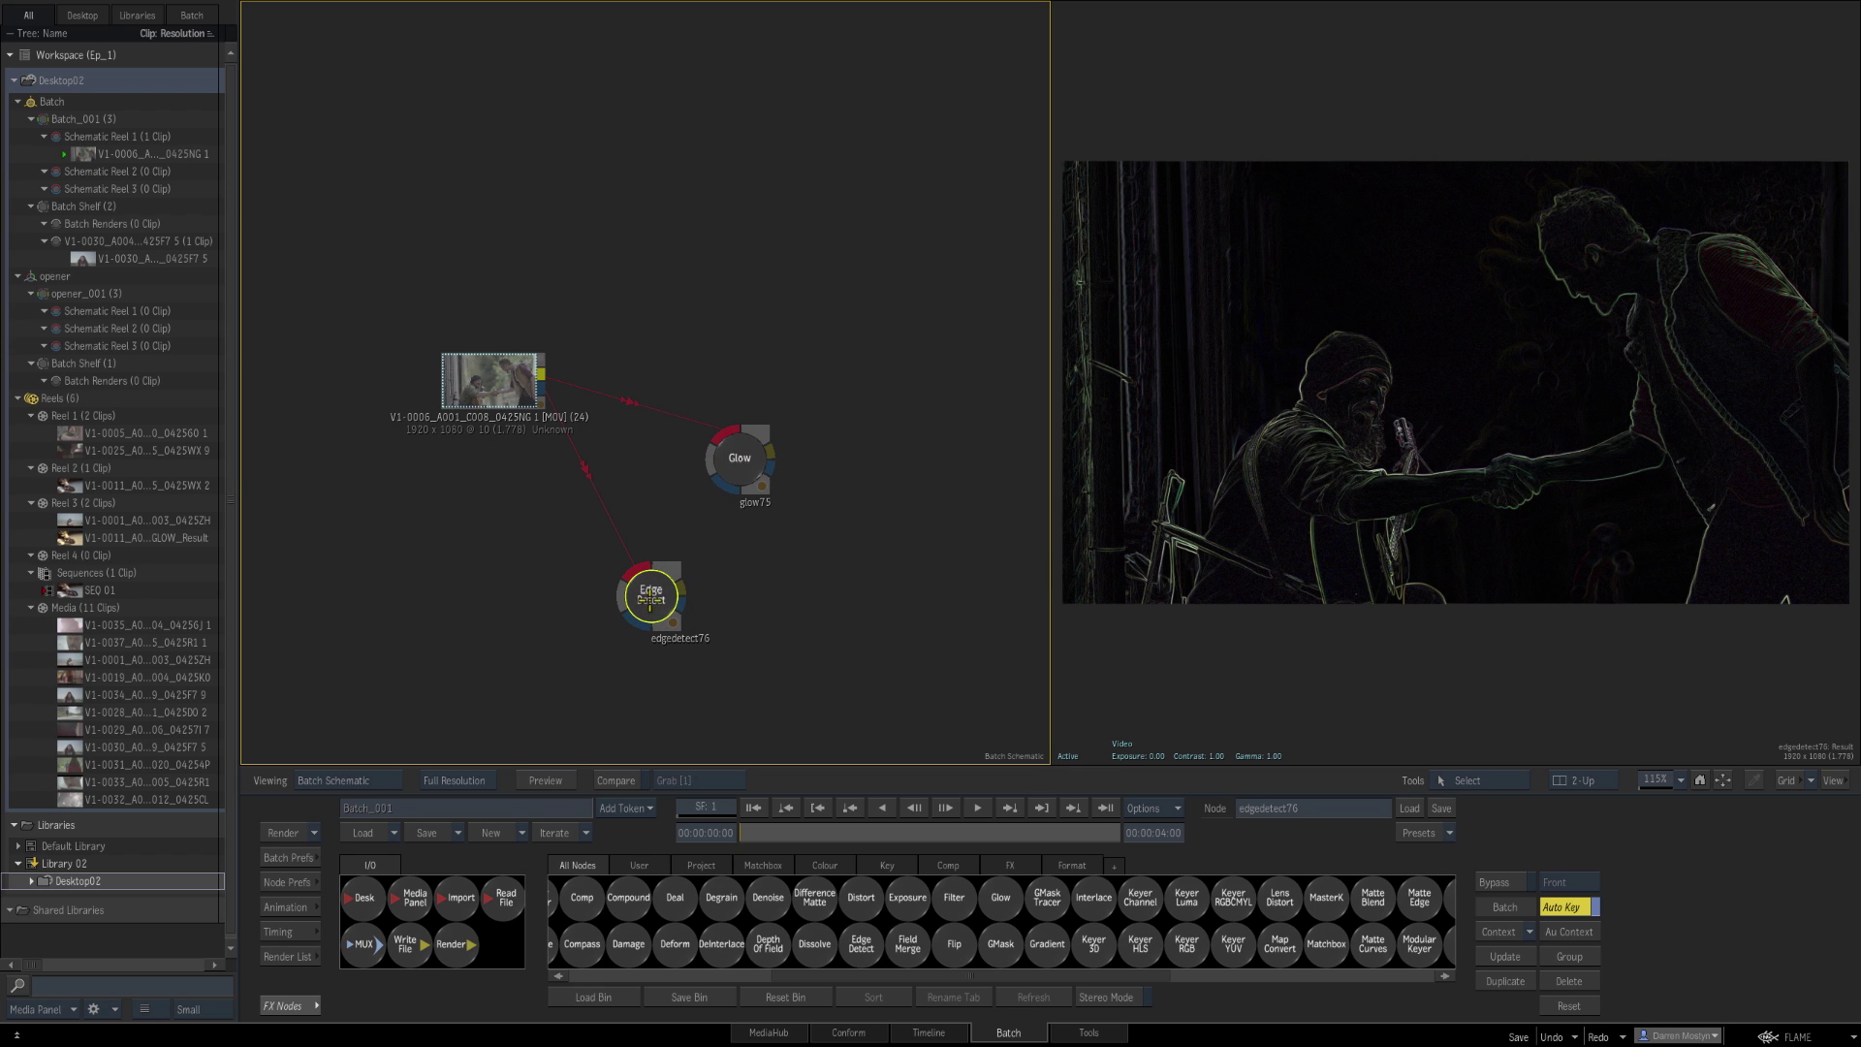
{"action": "left_click_drag", "start_coordinate": [739, 463], "coordinate": [753, 448]}
{"action": "left_click_drag", "start_coordinate": [650, 608], "coordinate": [654, 609]}
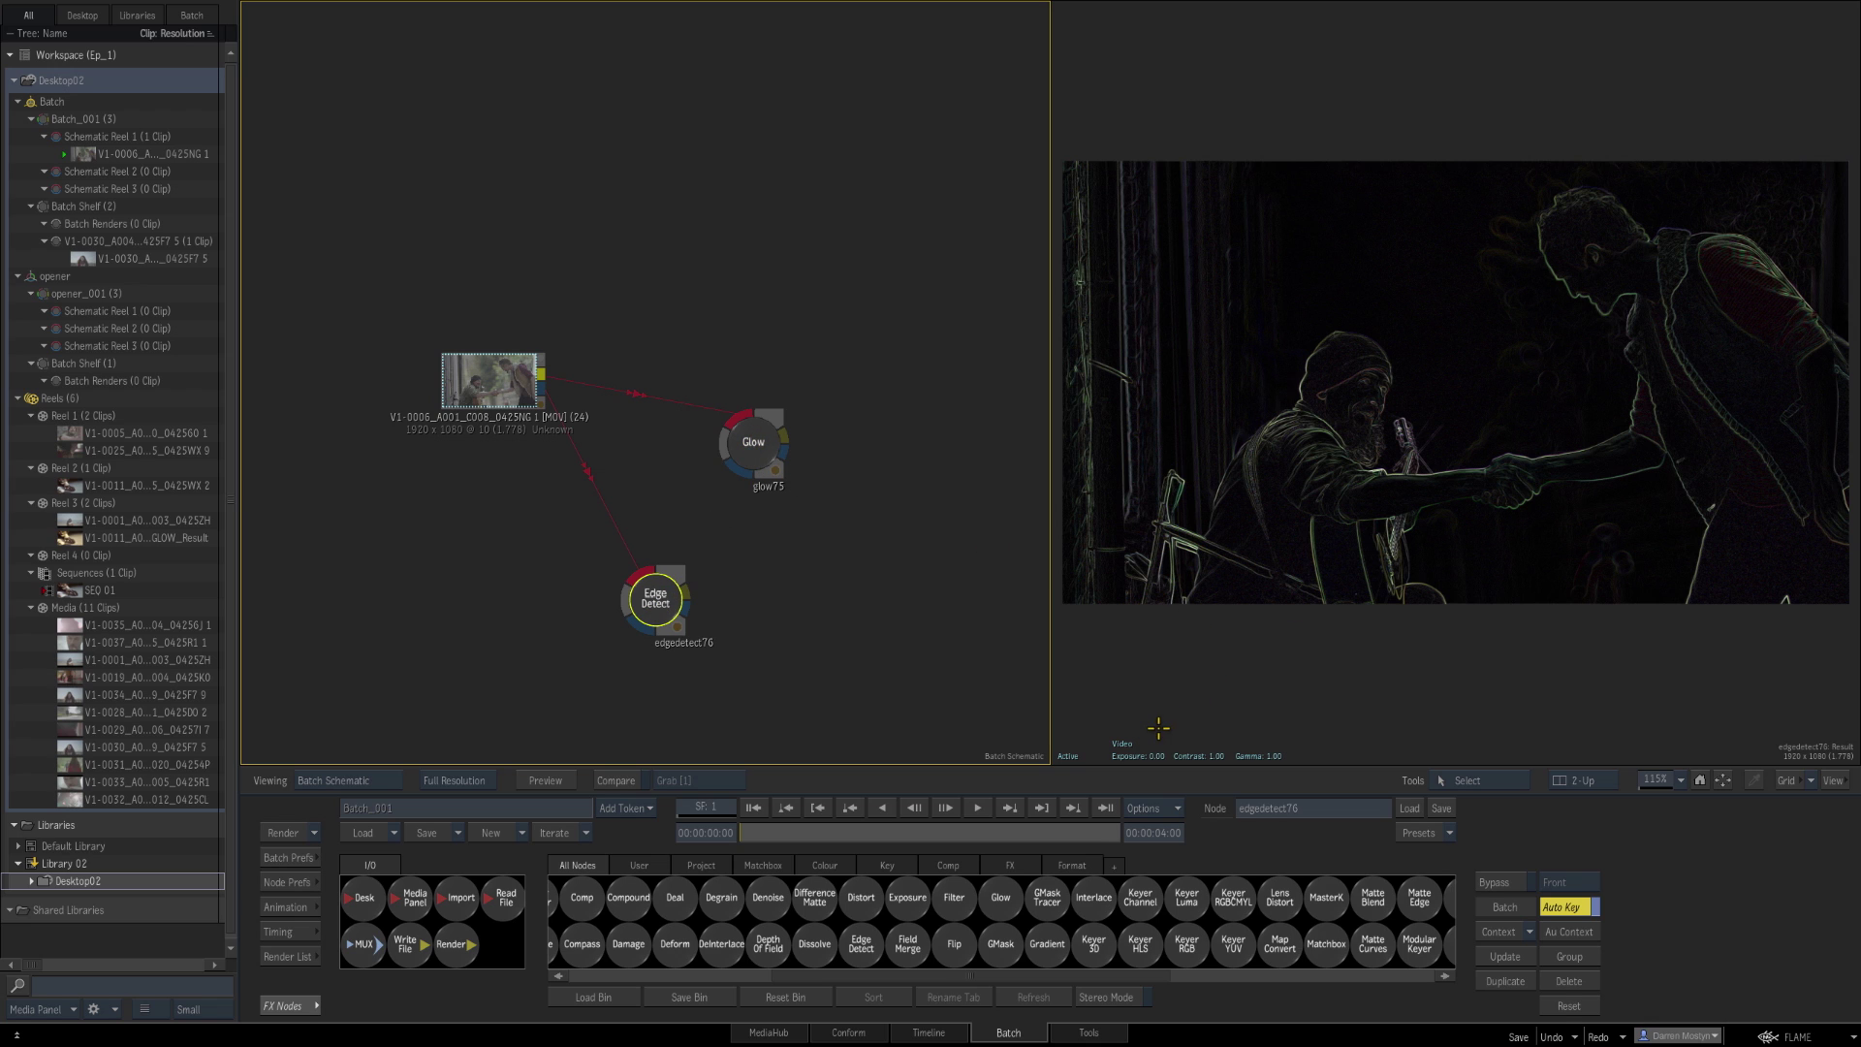
{"action": "left_click", "coordinate": [752, 443]}
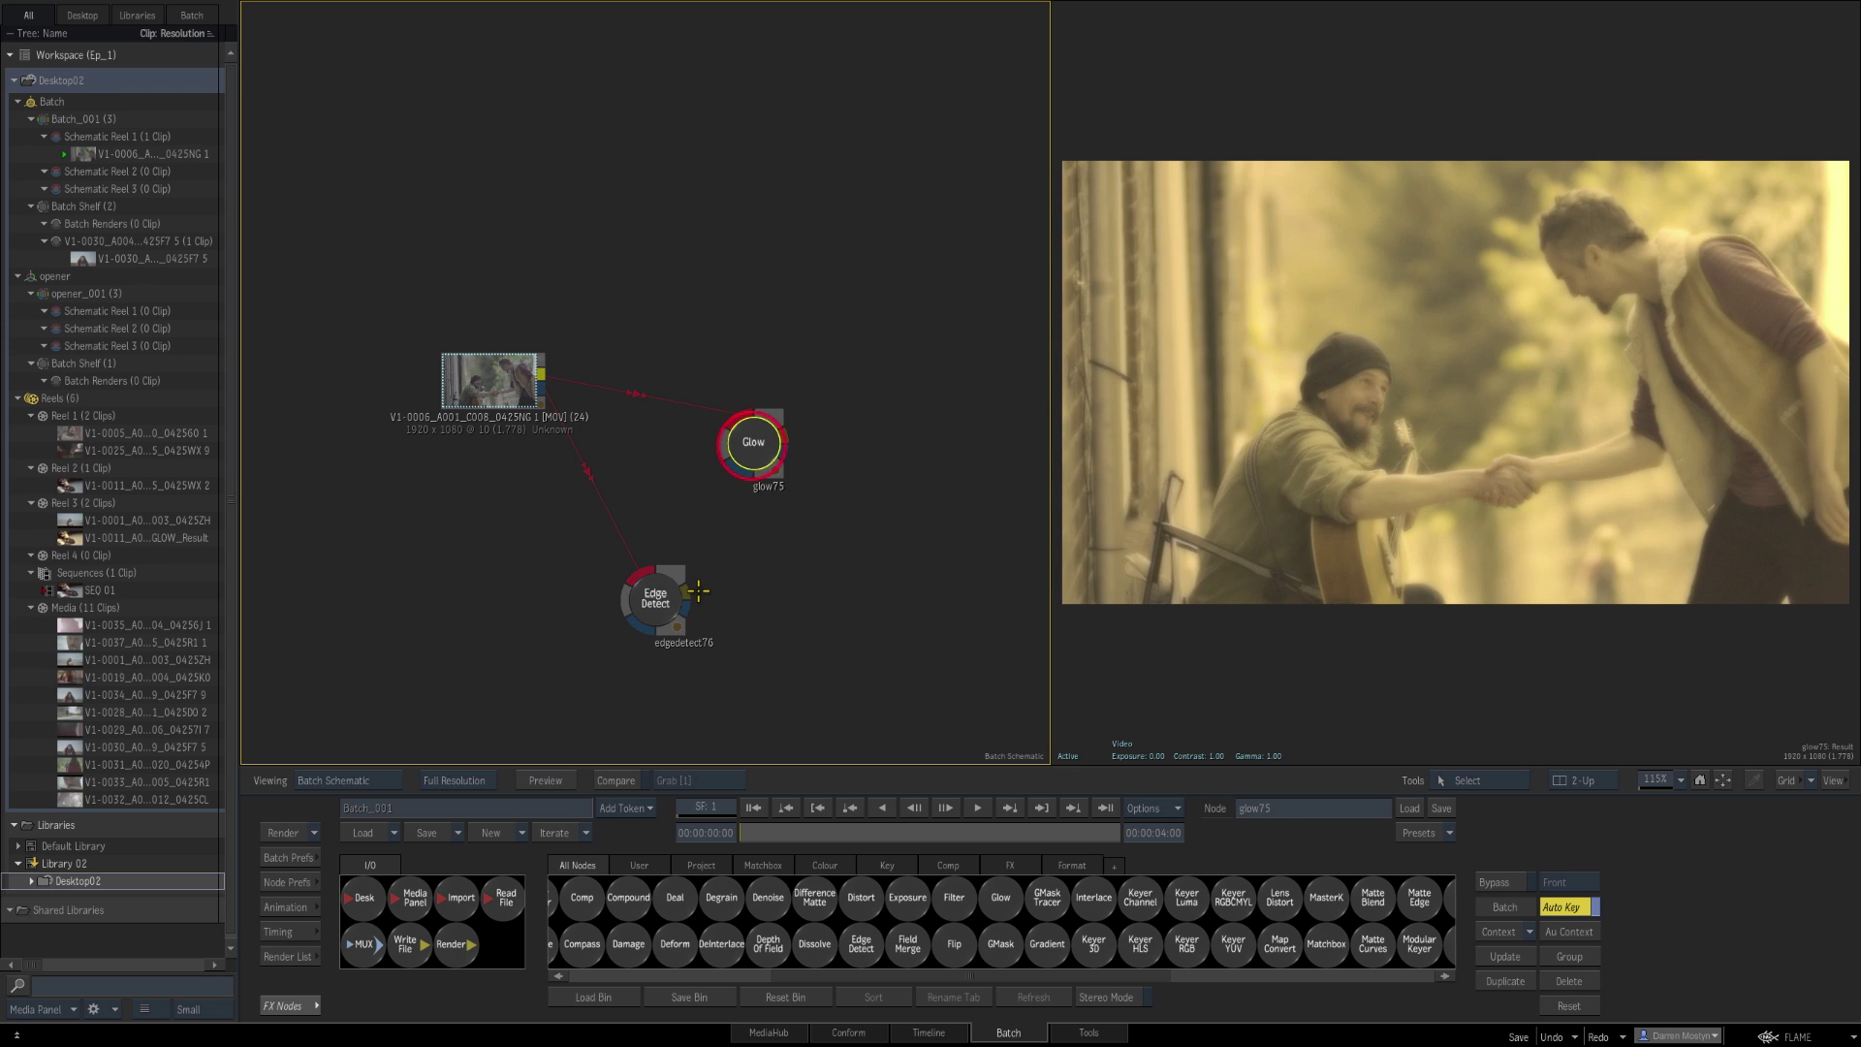
{"action": "left_click", "coordinate": [652, 598]}
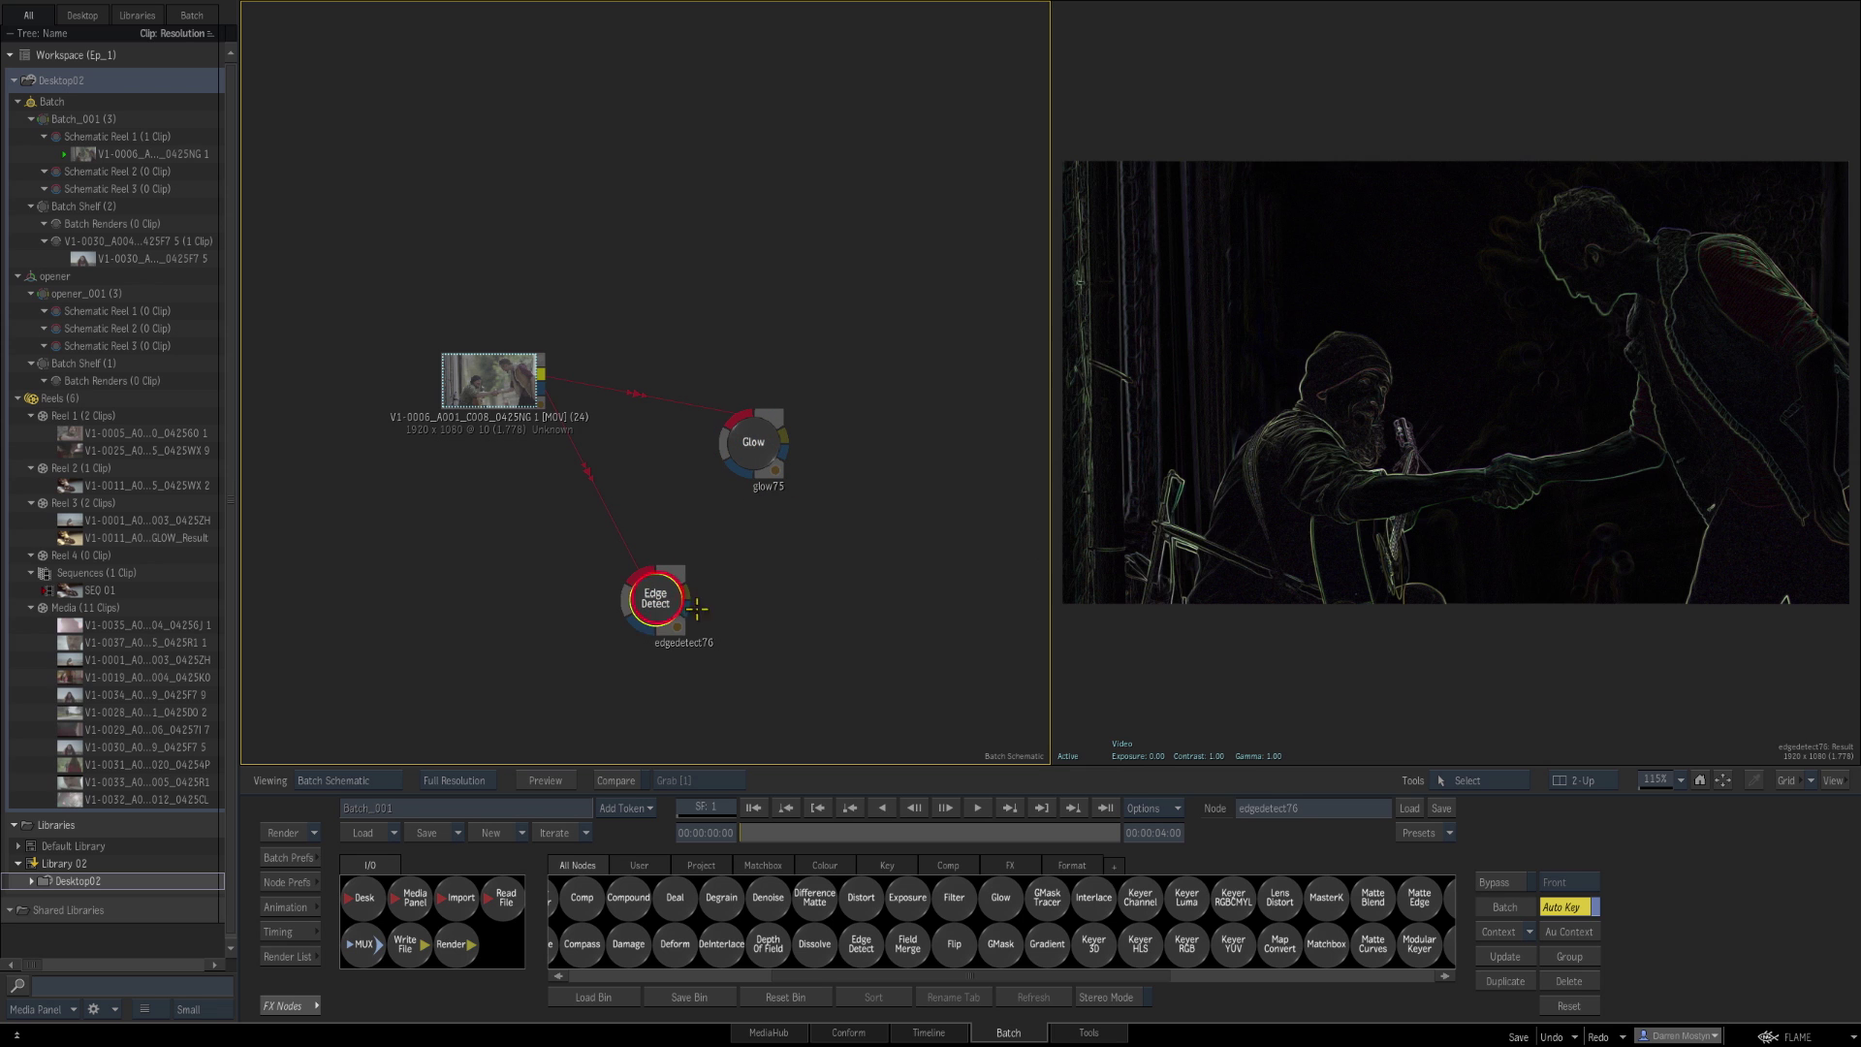
Step: Connect the Edge Detect output to the Glow node's matte input, and view the Glow result
{"action": "left_click_drag", "start_coordinate": [649, 603], "coordinate": [737, 472]}
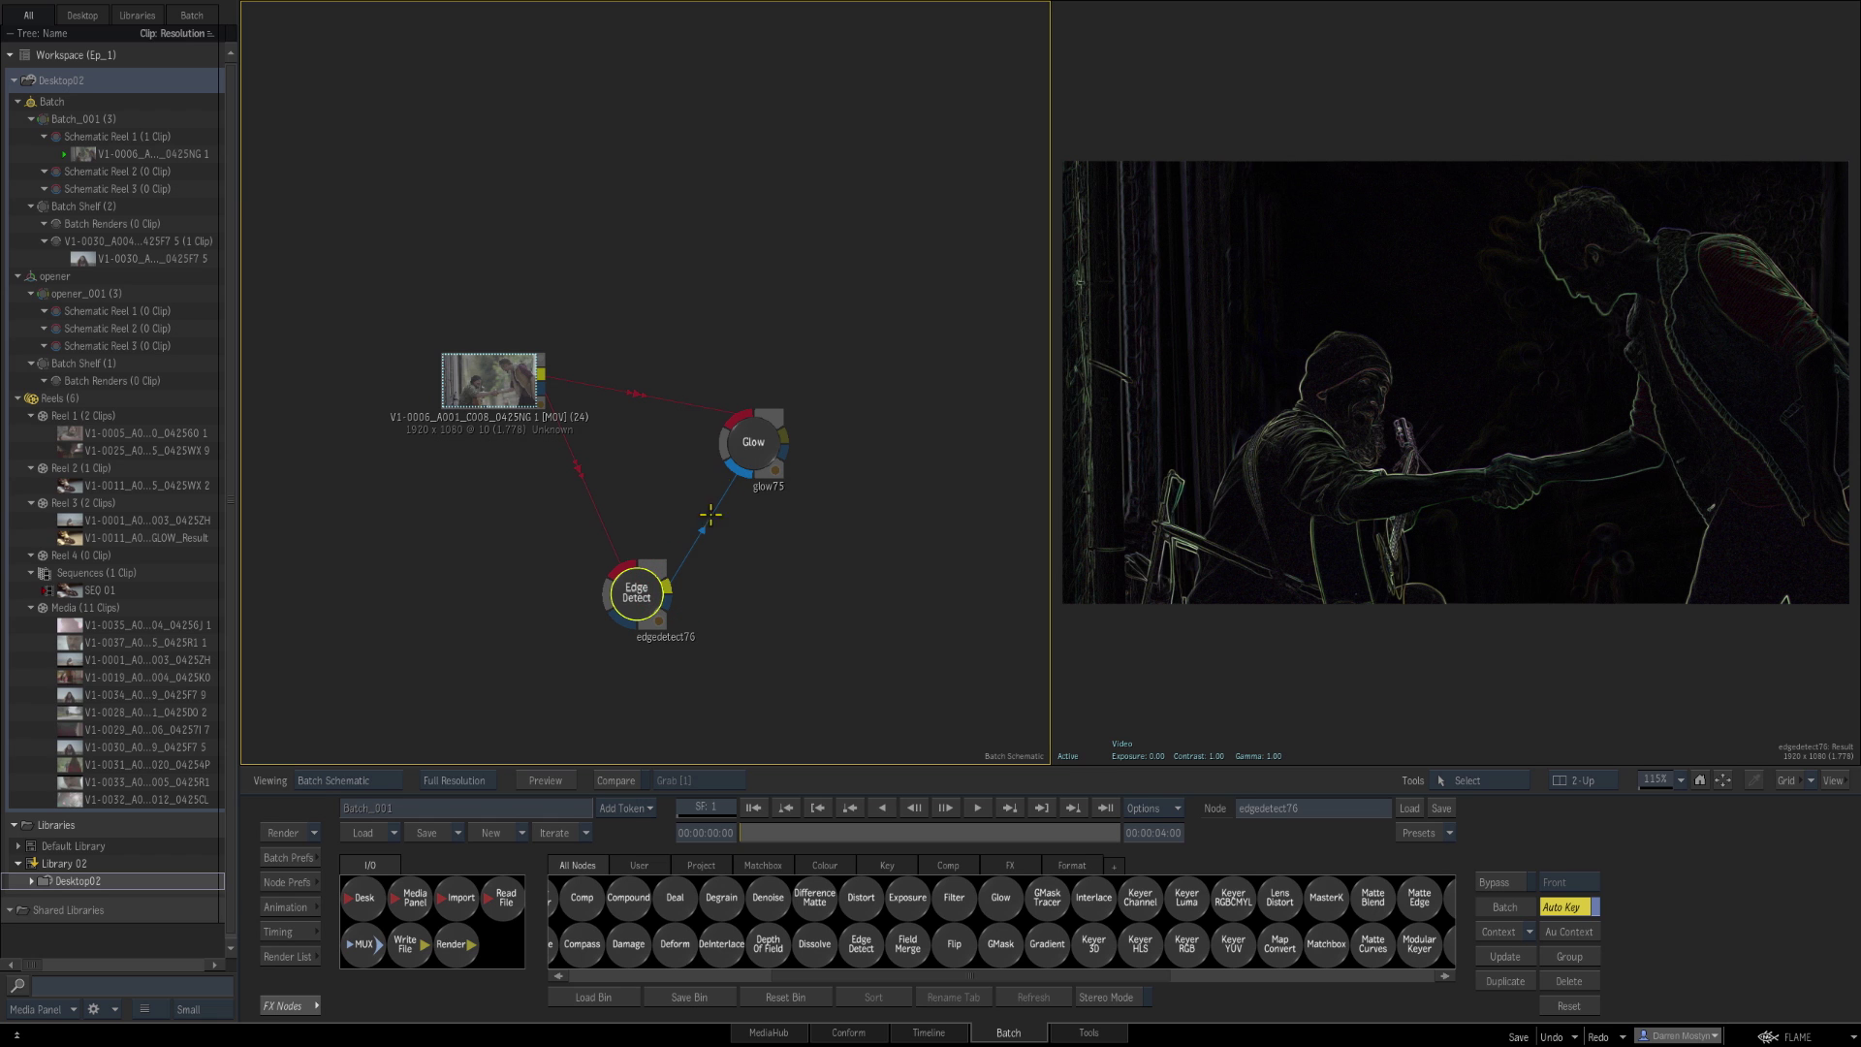
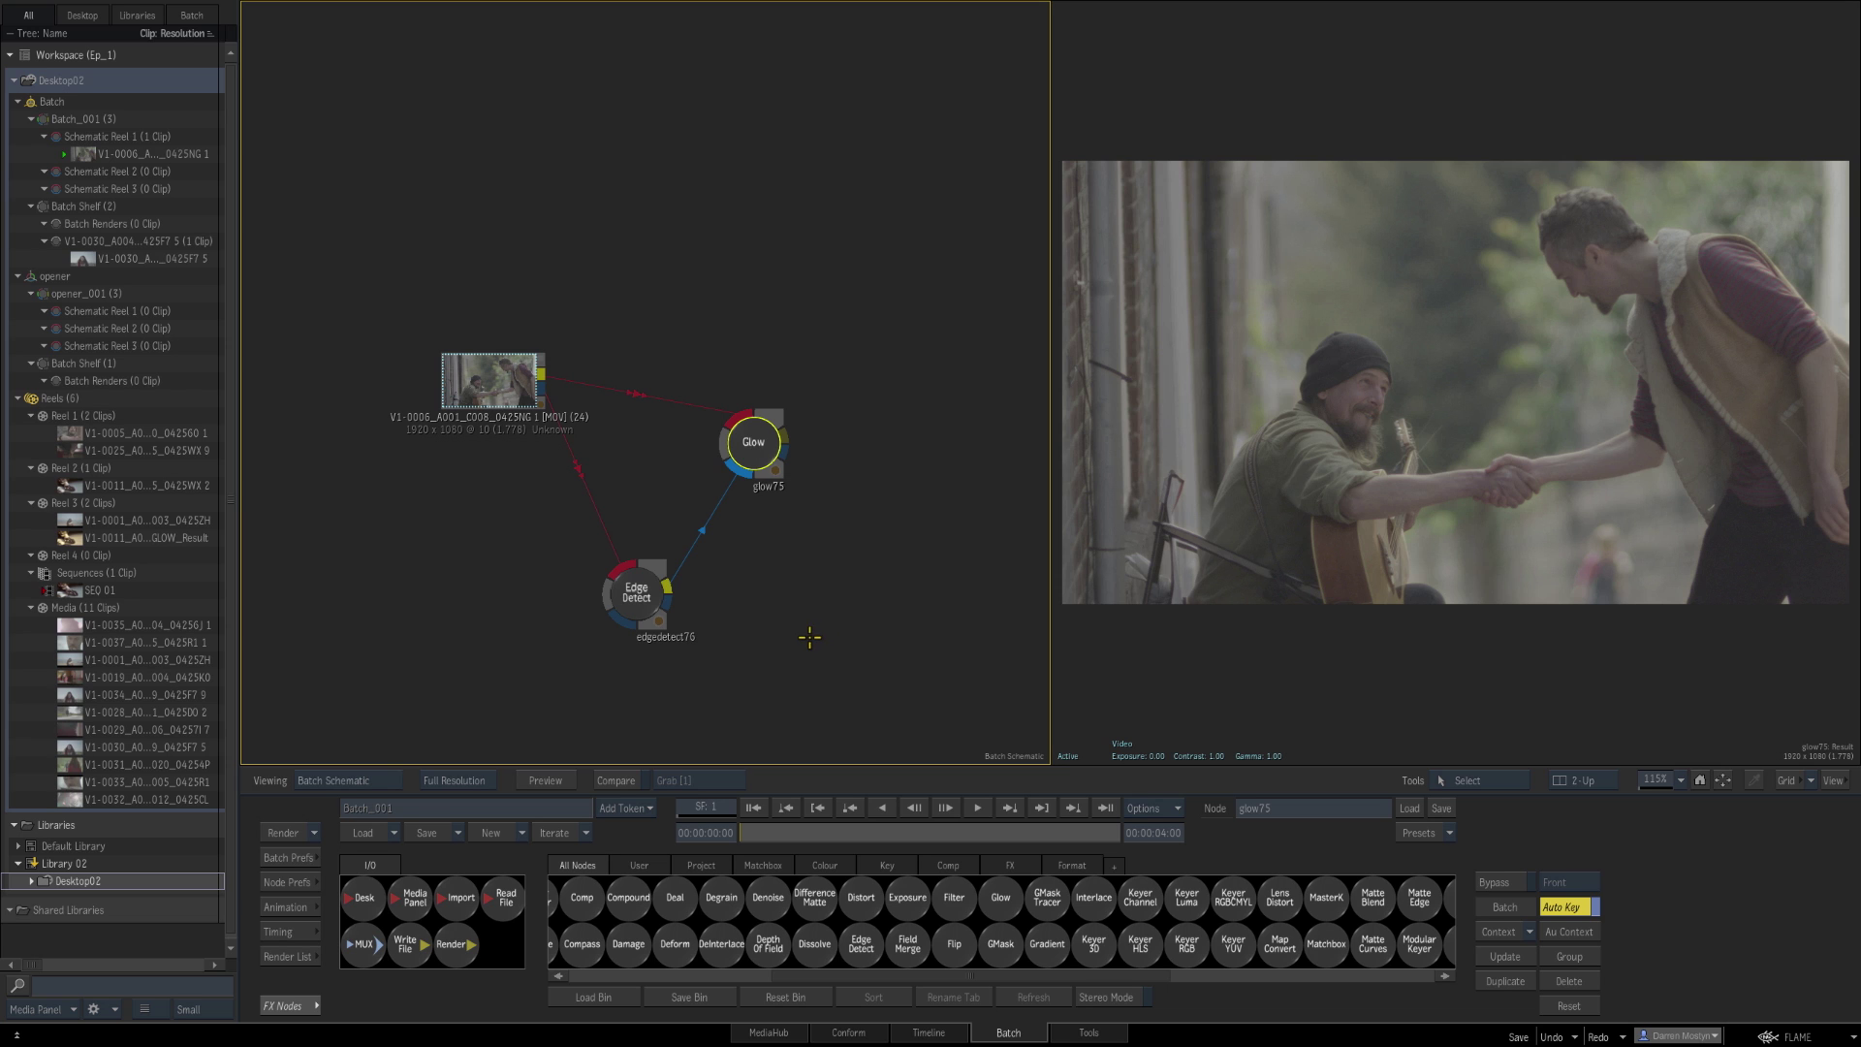
{"action": "left_click", "coordinate": [1306, 701]}
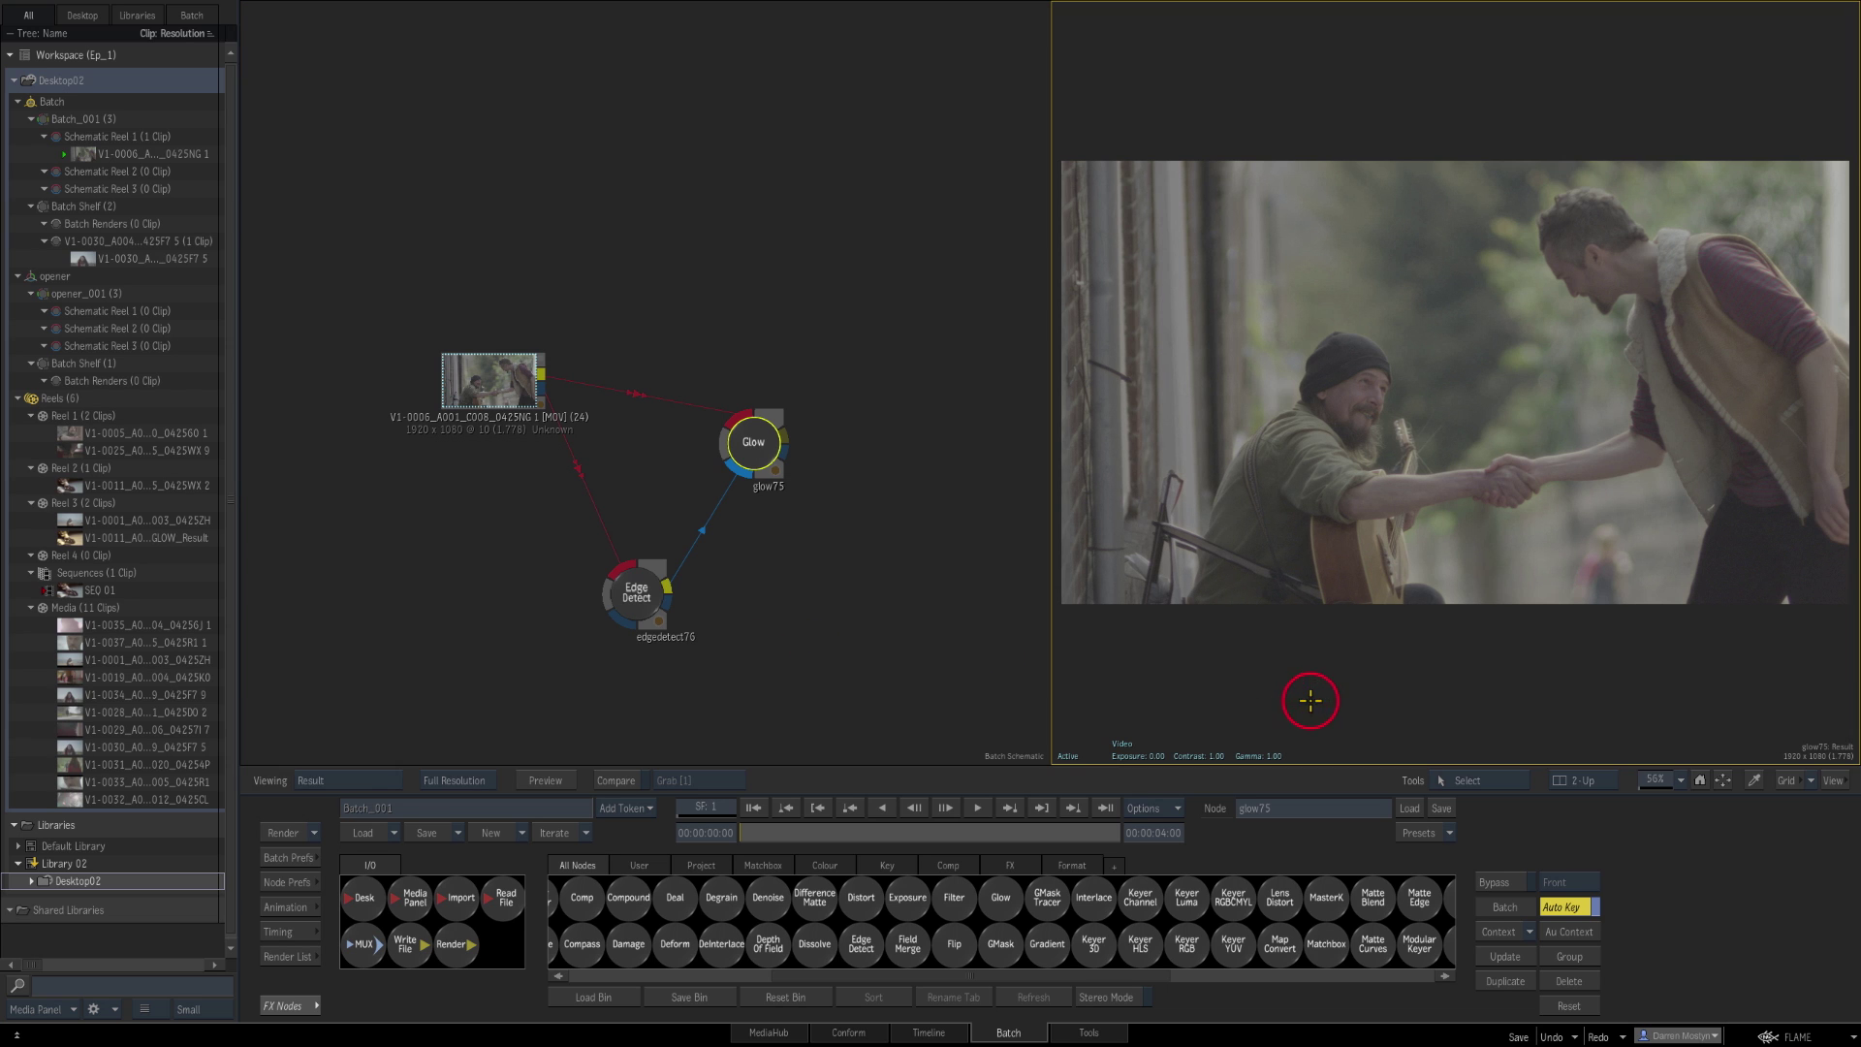
{"action": "key", "text": "F4"}
Step: Cut the link between Edge Detect and Glow, and delete the Edge Detect node
{"action": "left_click_drag", "start_coordinate": [640, 459], "coordinate": [851, 602]}
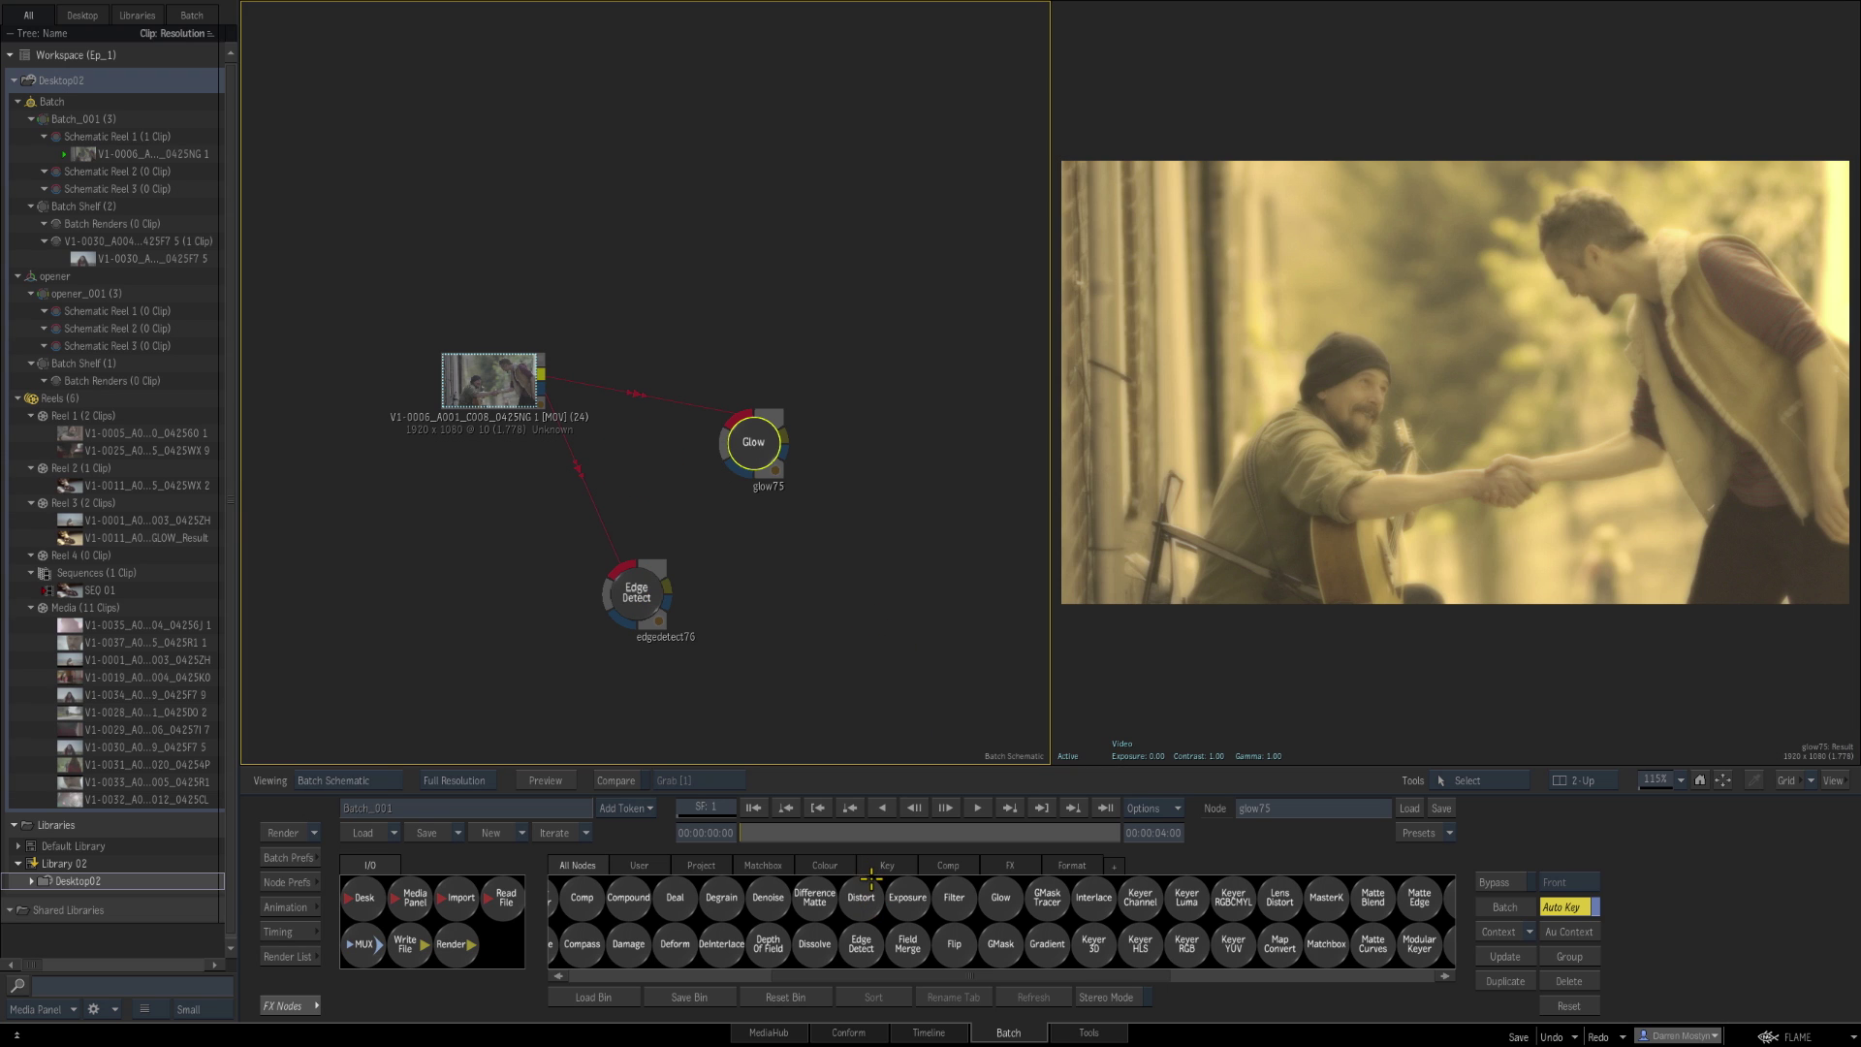
{"action": "left_click", "coordinate": [628, 465]}
{"action": "left_click", "coordinate": [637, 598]}
{"action": "key", "text": "Delete"}
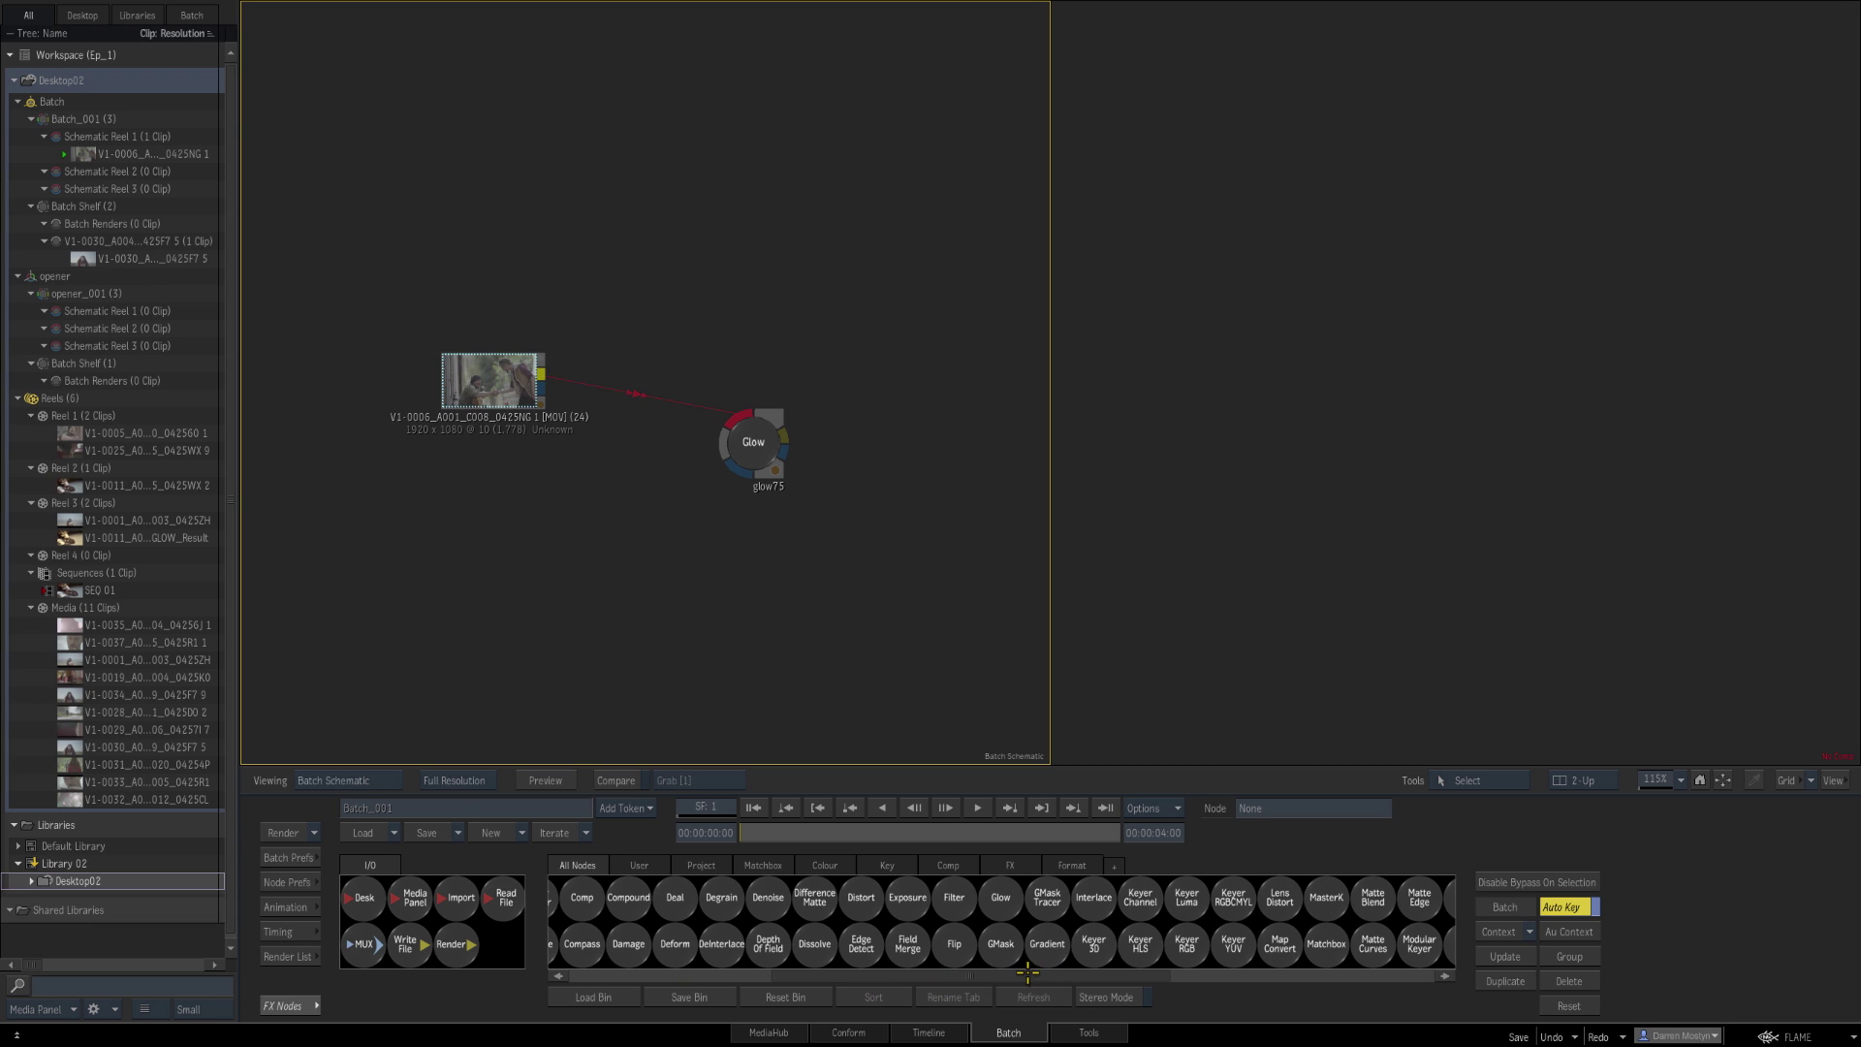
Step: Add a Matte Edge node below the Glow node, and feed it from the V1-0006 clip
{"action": "left_click_drag", "start_coordinate": [1037, 972], "coordinate": [1187, 973]}
{"action": "left_click_drag", "start_coordinate": [1075, 897], "coordinate": [635, 616]}
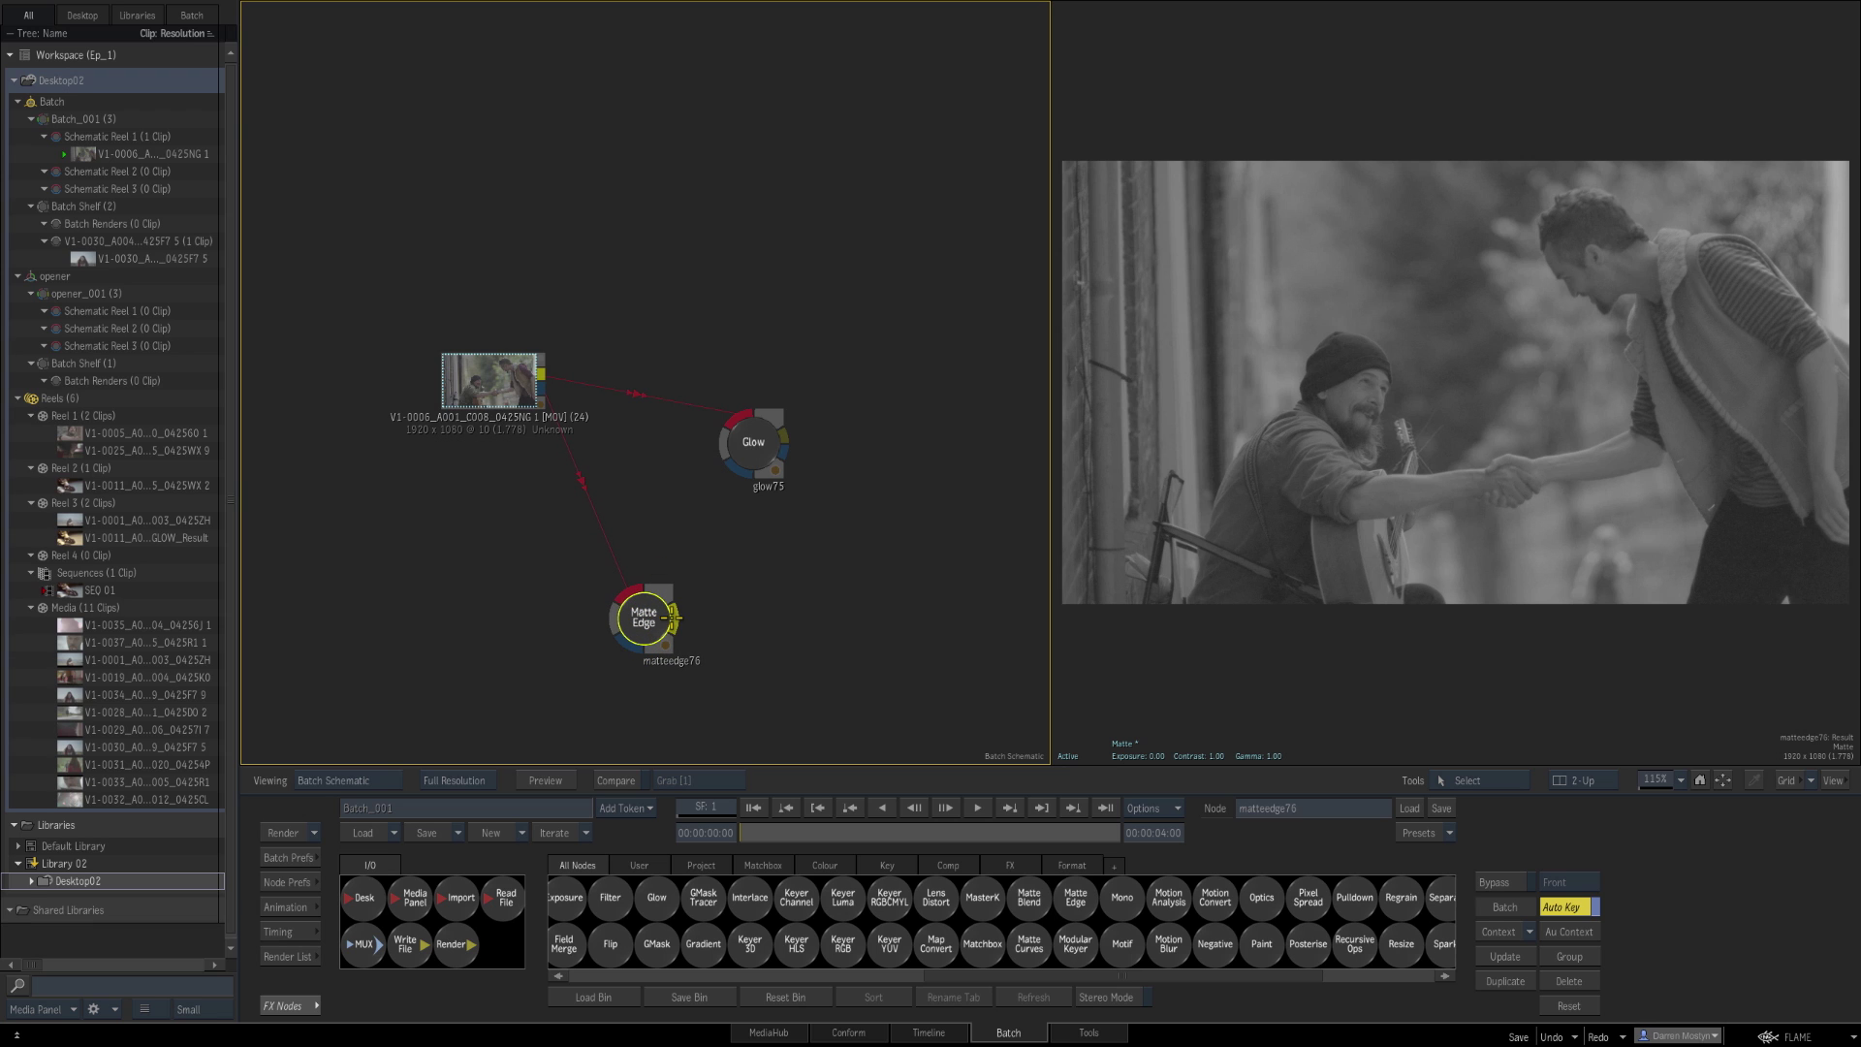
Step: Connect the Matte Edge output to the Glow node's matte input, and view the Glow result
{"action": "left_click_drag", "start_coordinate": [675, 617], "coordinate": [738, 475]}
{"action": "left_click", "coordinate": [748, 450]}
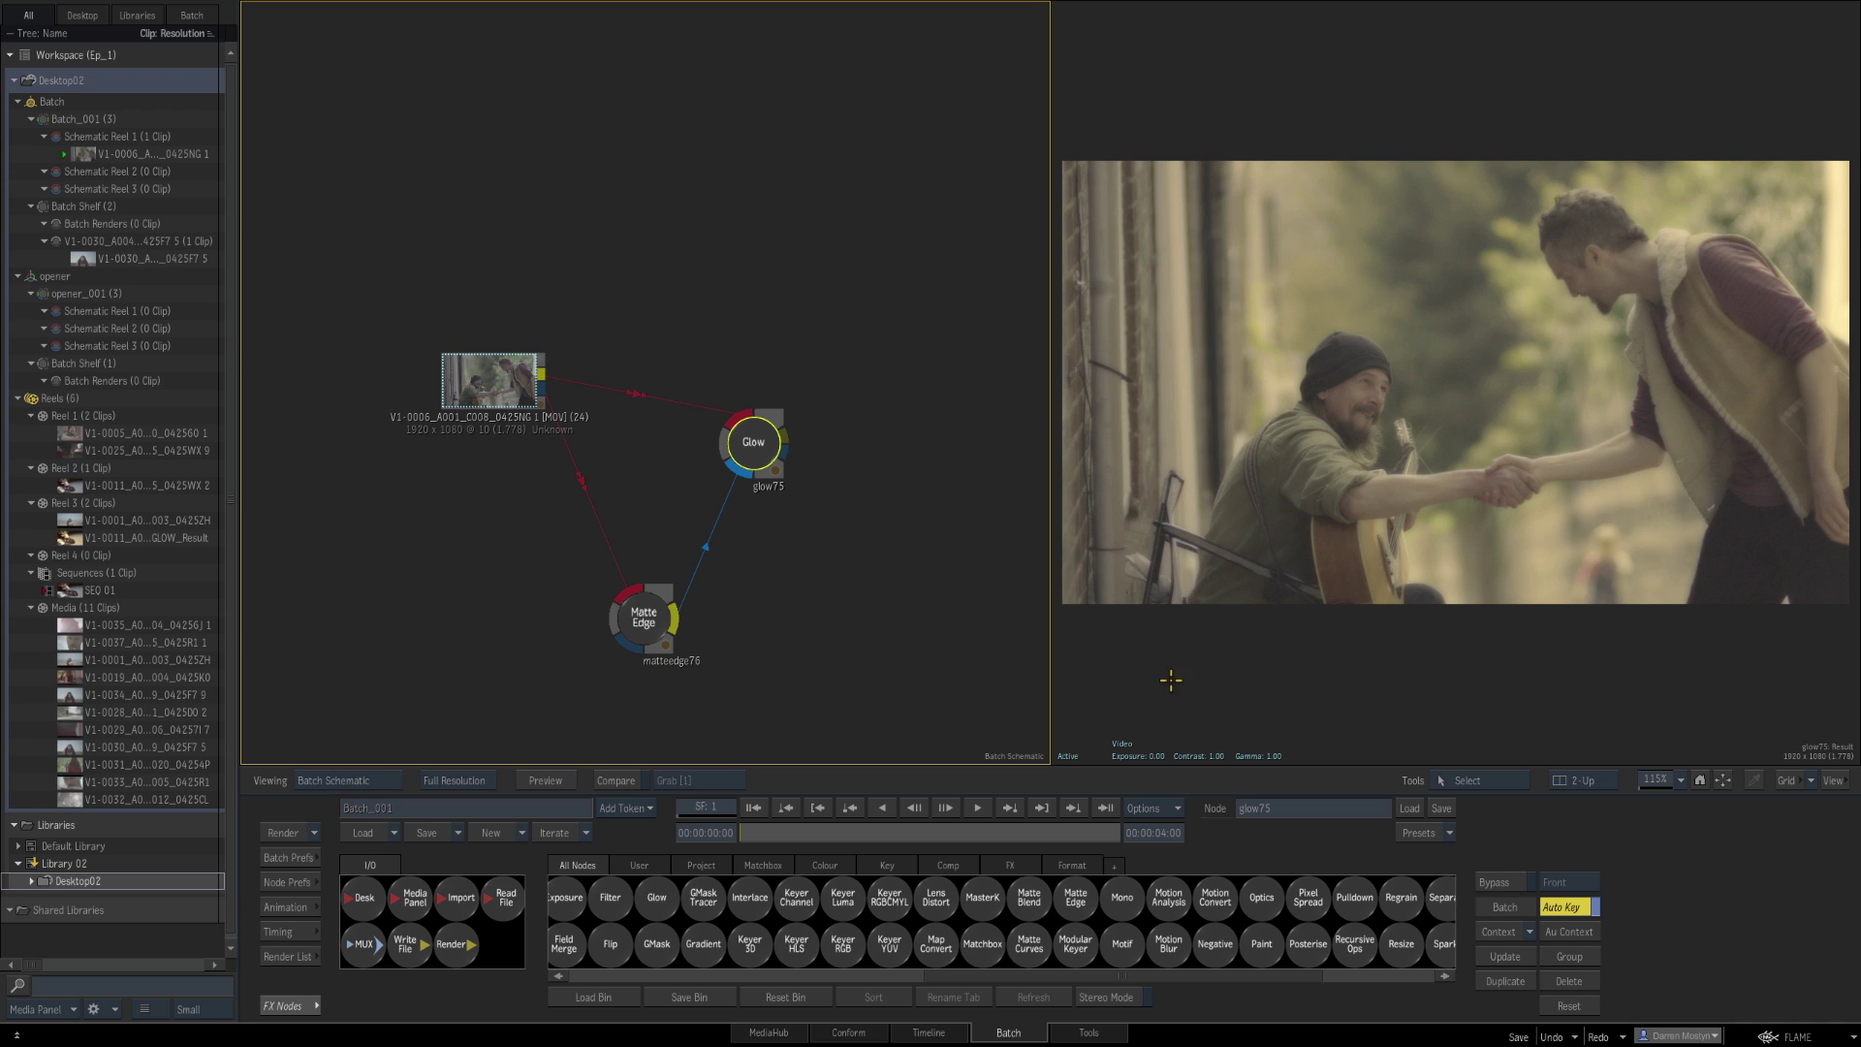
Step: Open the Matte Edge settings and pull both end points of the Matte Luminance Curve slightly inward to raise the matte's contrast
{"action": "left_click", "coordinate": [629, 615]}
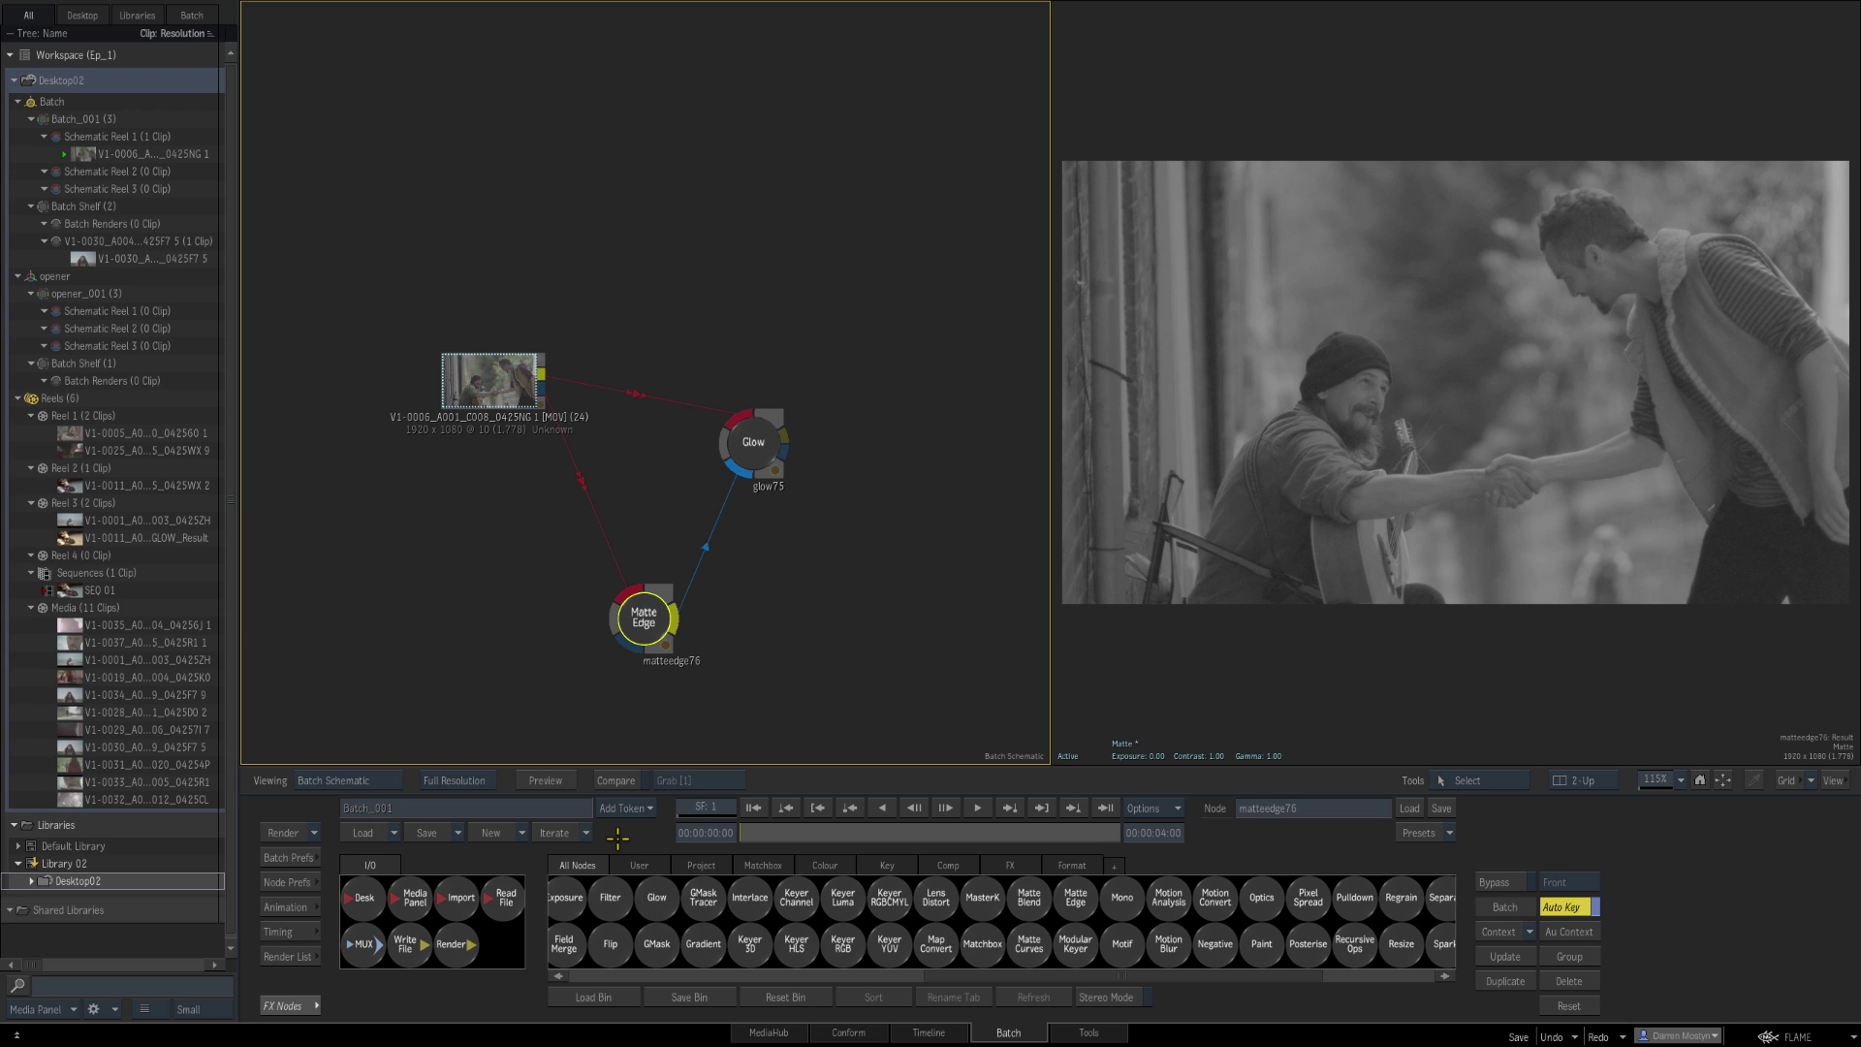
{"action": "double_click", "coordinate": [643, 615]}
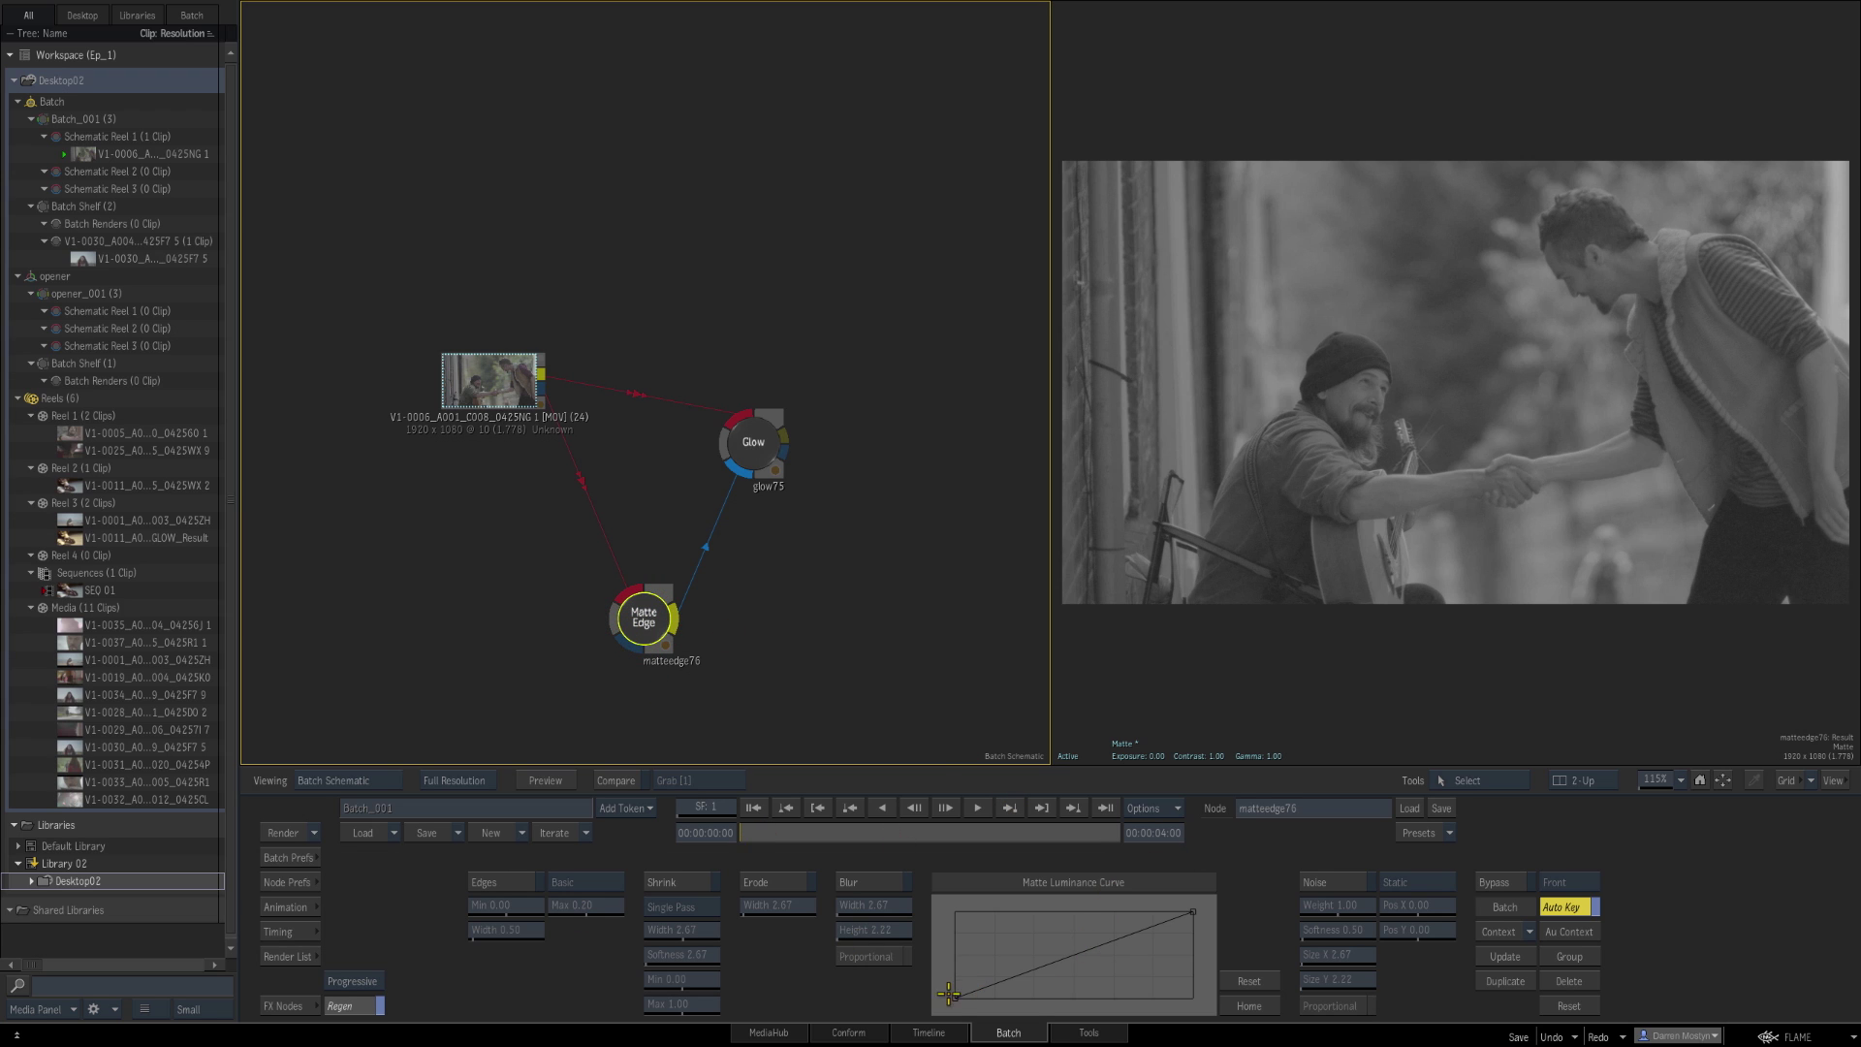
{"action": "left_click_drag", "start_coordinate": [956, 998], "coordinate": [986, 999]}
{"action": "left_click", "coordinate": [1191, 913]}
{"action": "left_click_drag", "start_coordinate": [1191, 913], "coordinate": [1154, 912]}
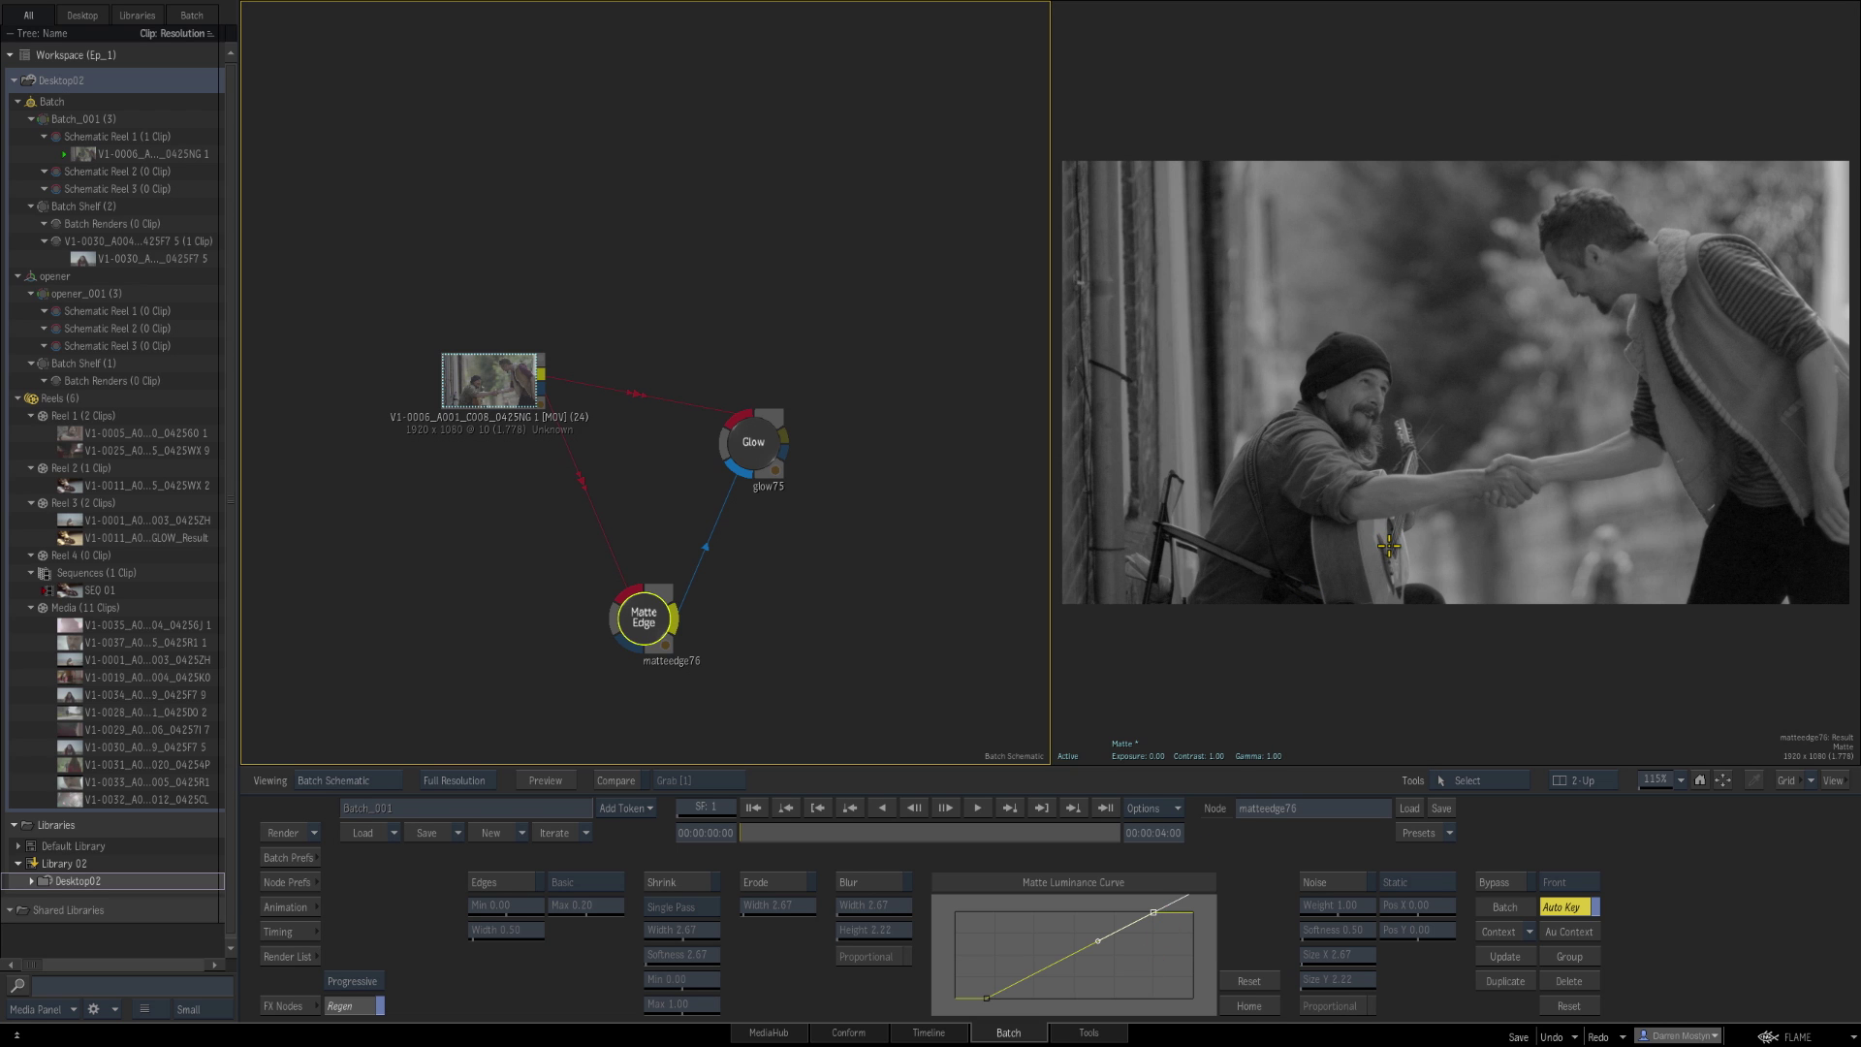
Step: Compare the Glow and Matte Edge results by viewing each node in turn, finishing on Glow
{"action": "left_click", "coordinate": [757, 441]}
{"action": "left_click", "coordinate": [639, 617]}
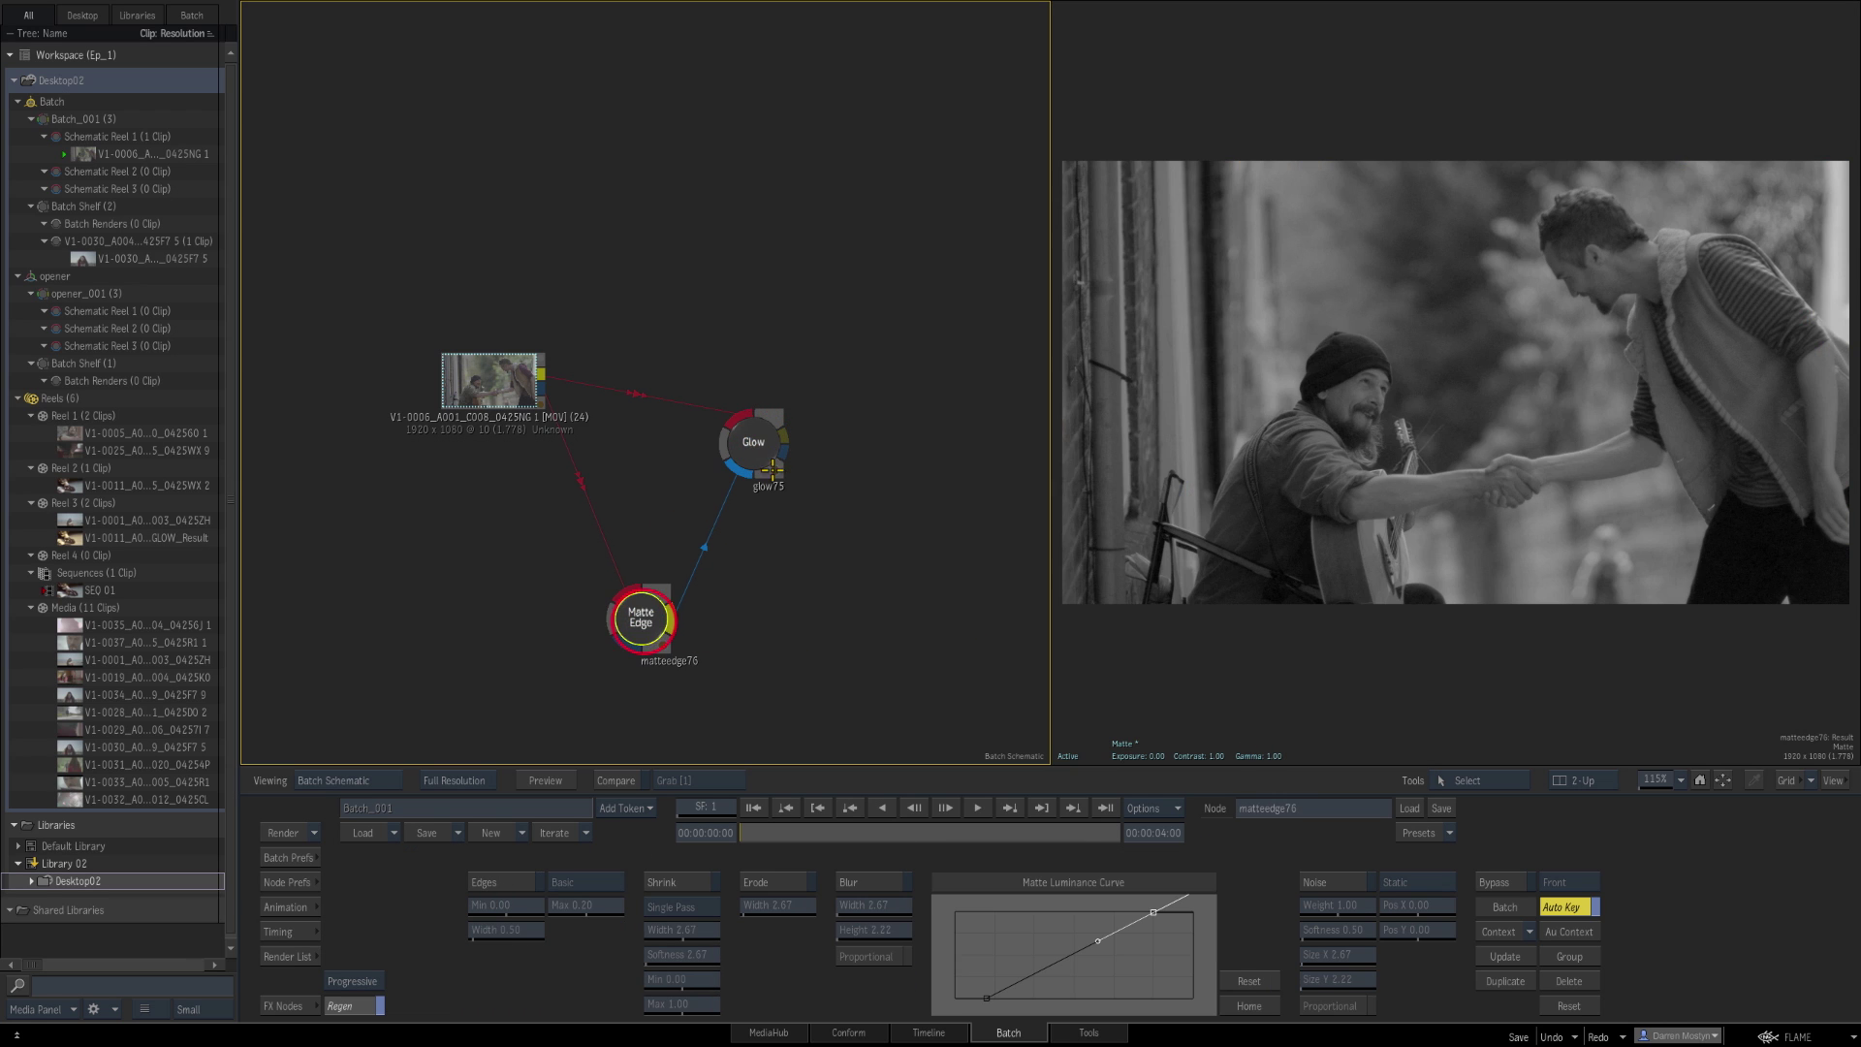
{"action": "left_click", "coordinate": [775, 470]}
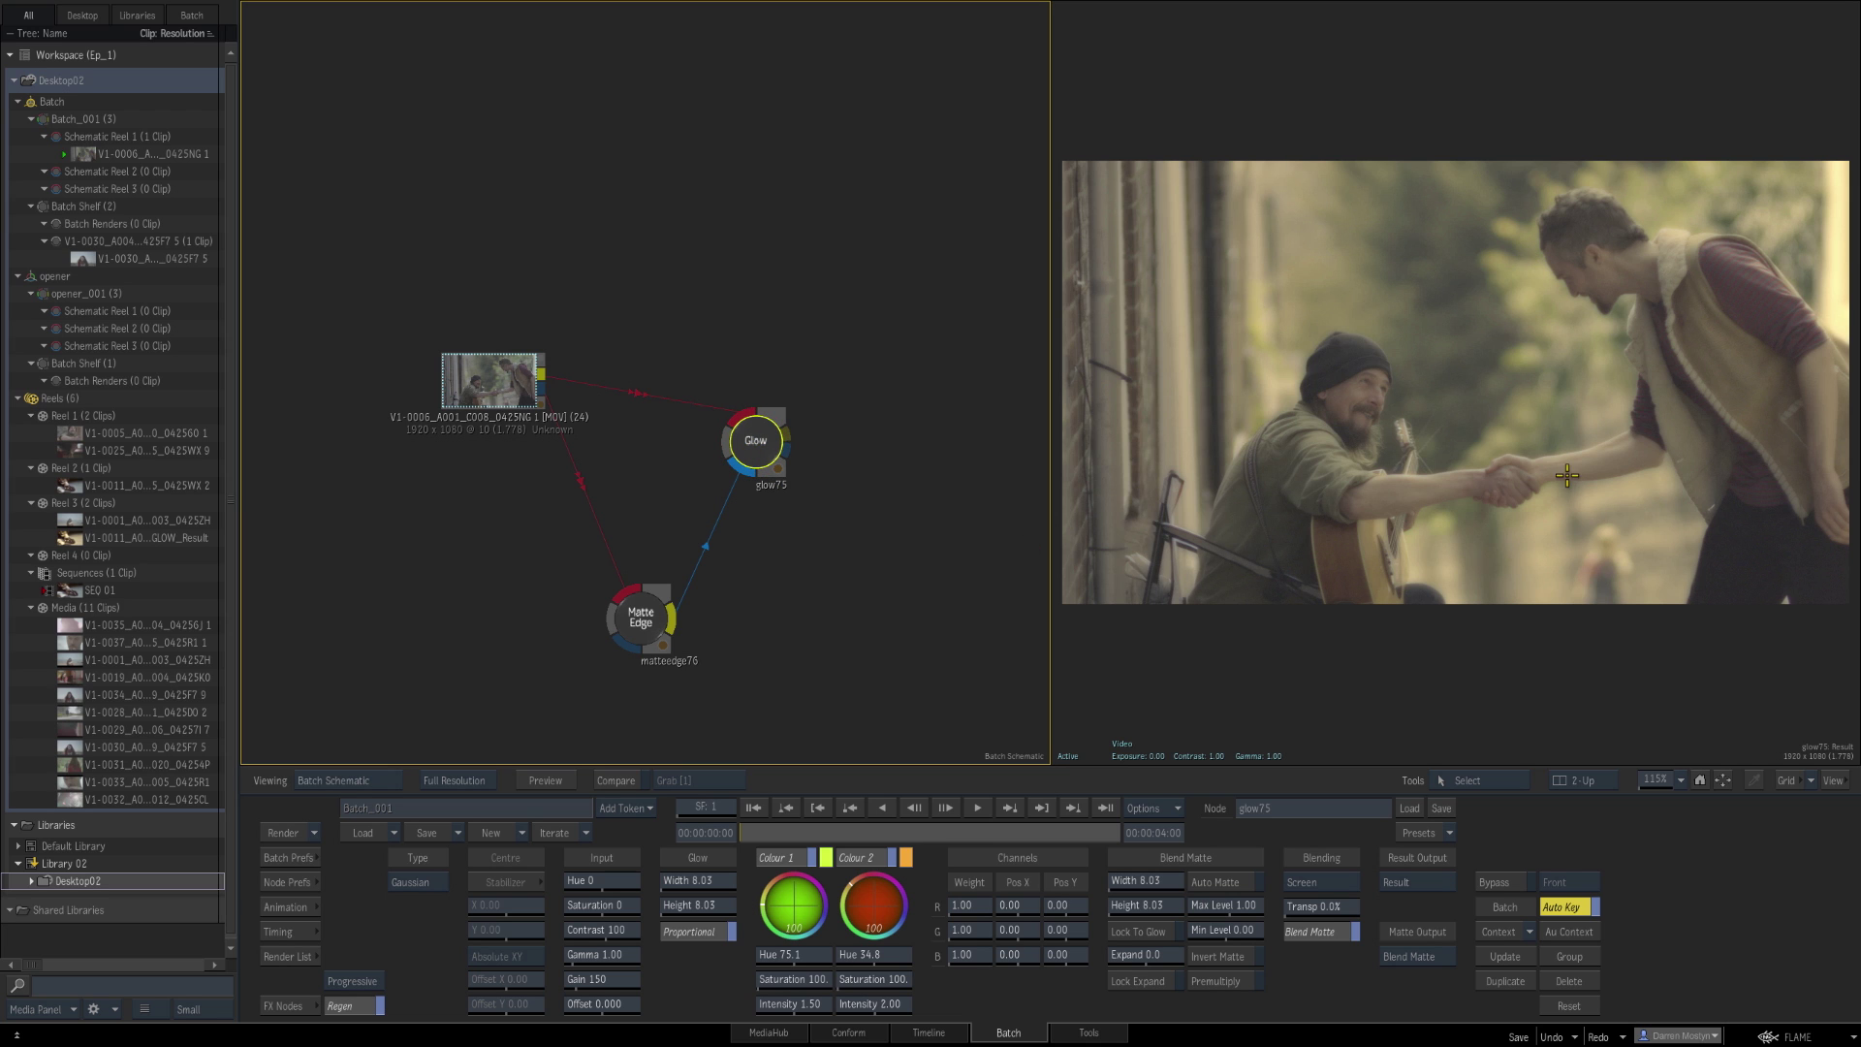
{"action": "left_click", "coordinate": [641, 623]}
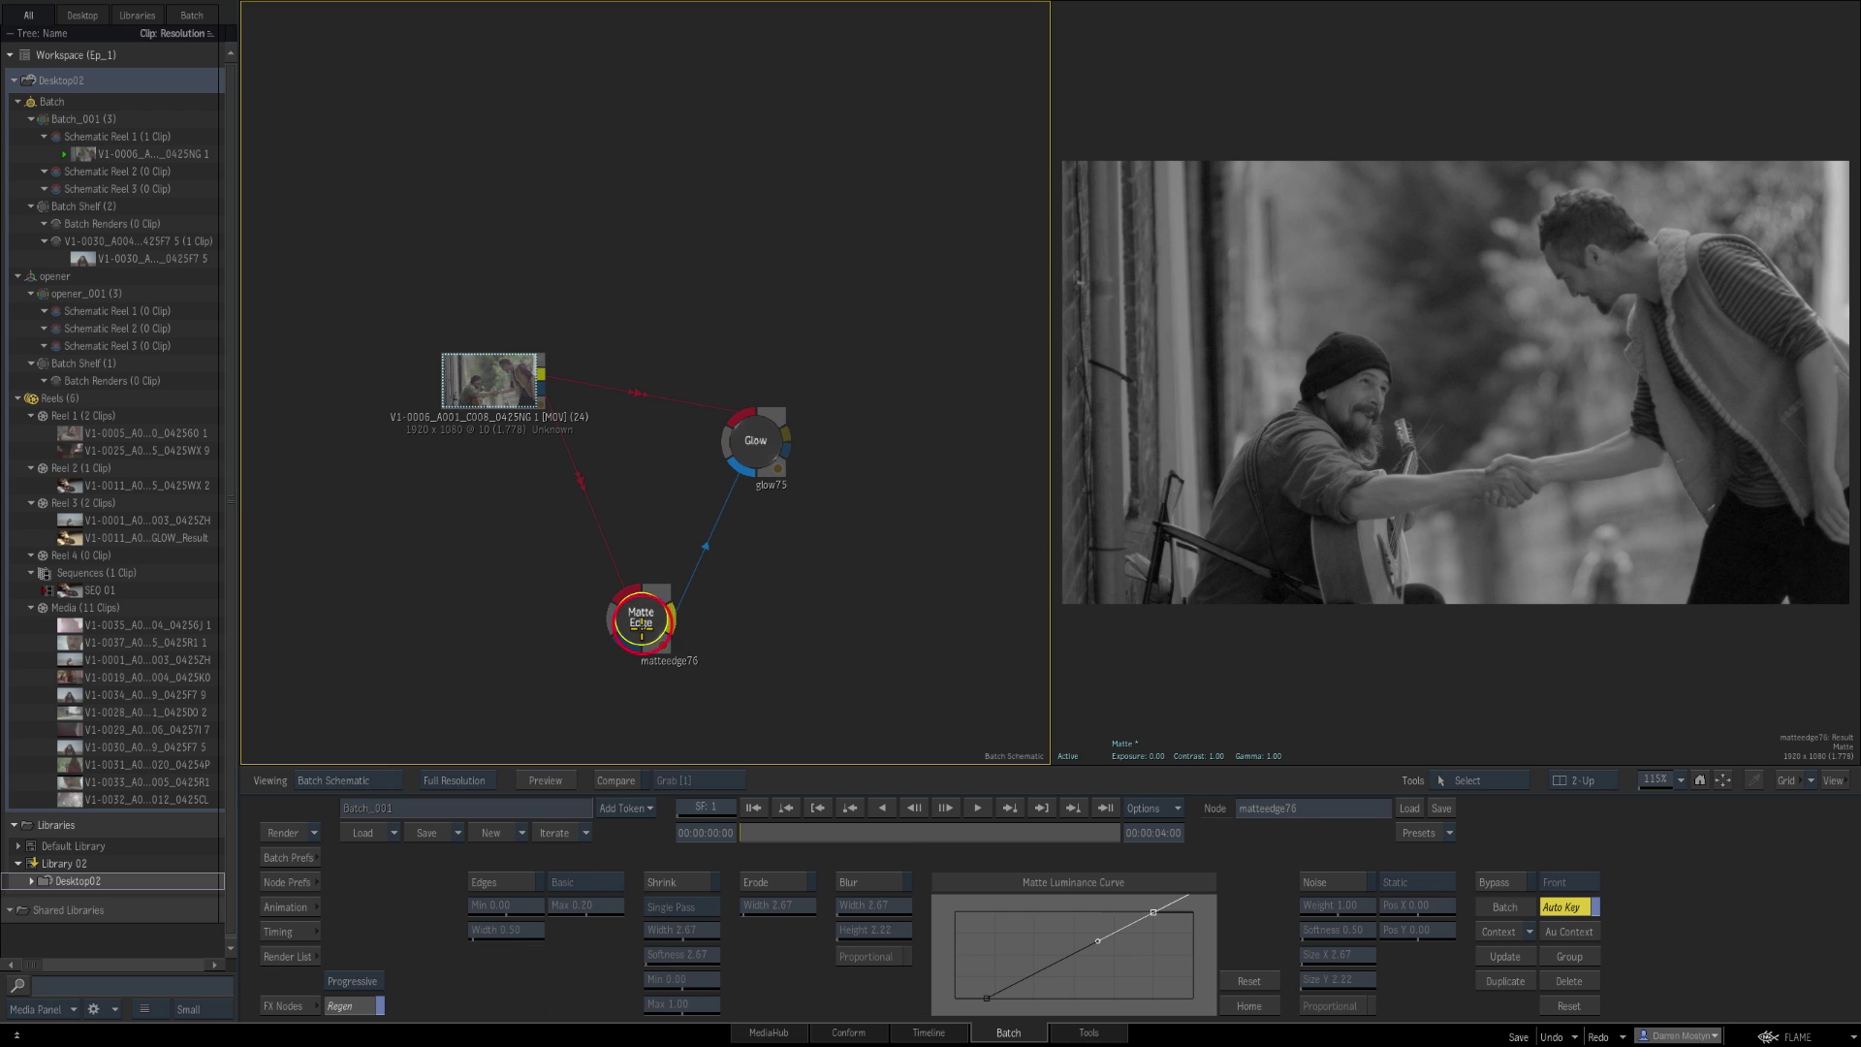
{"action": "left_click", "coordinate": [762, 446]}
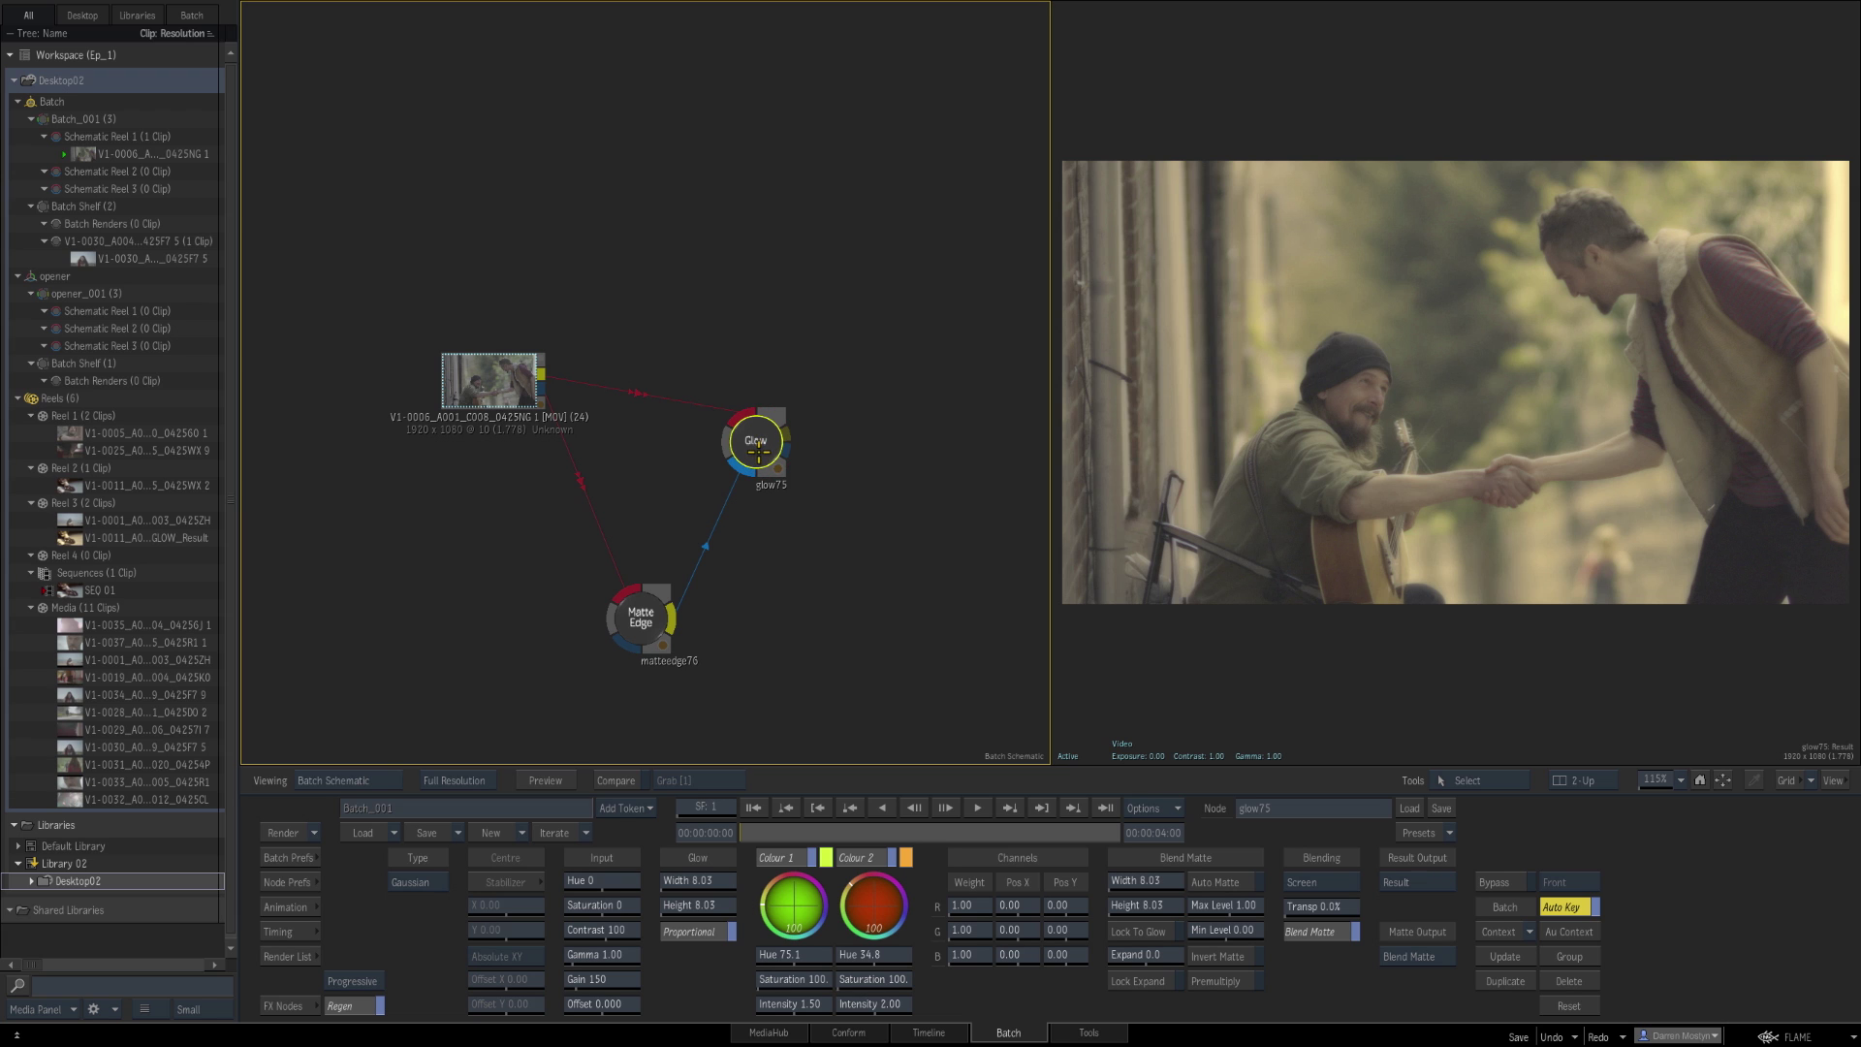
Step: Set the Glow node as Context 1
{"action": "right_click", "coordinate": [765, 452]}
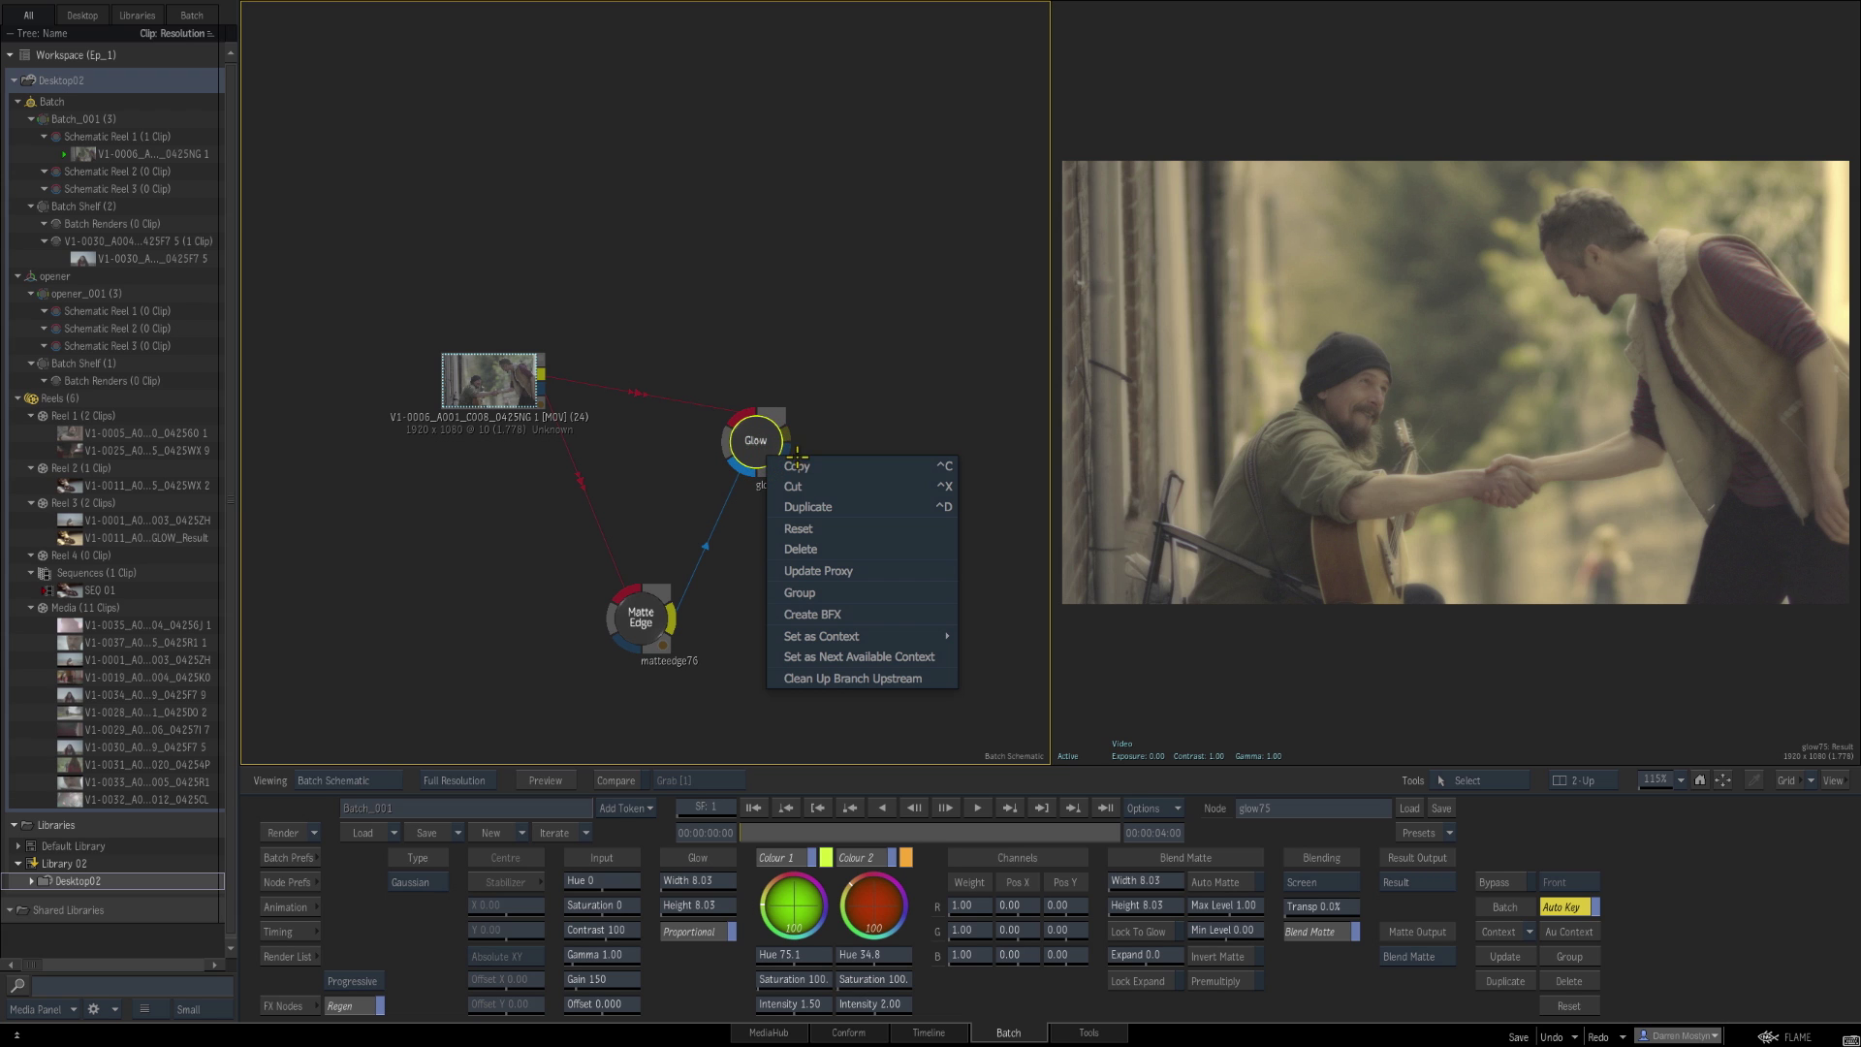
{"action": "mouse_move", "coordinate": [843, 636]}
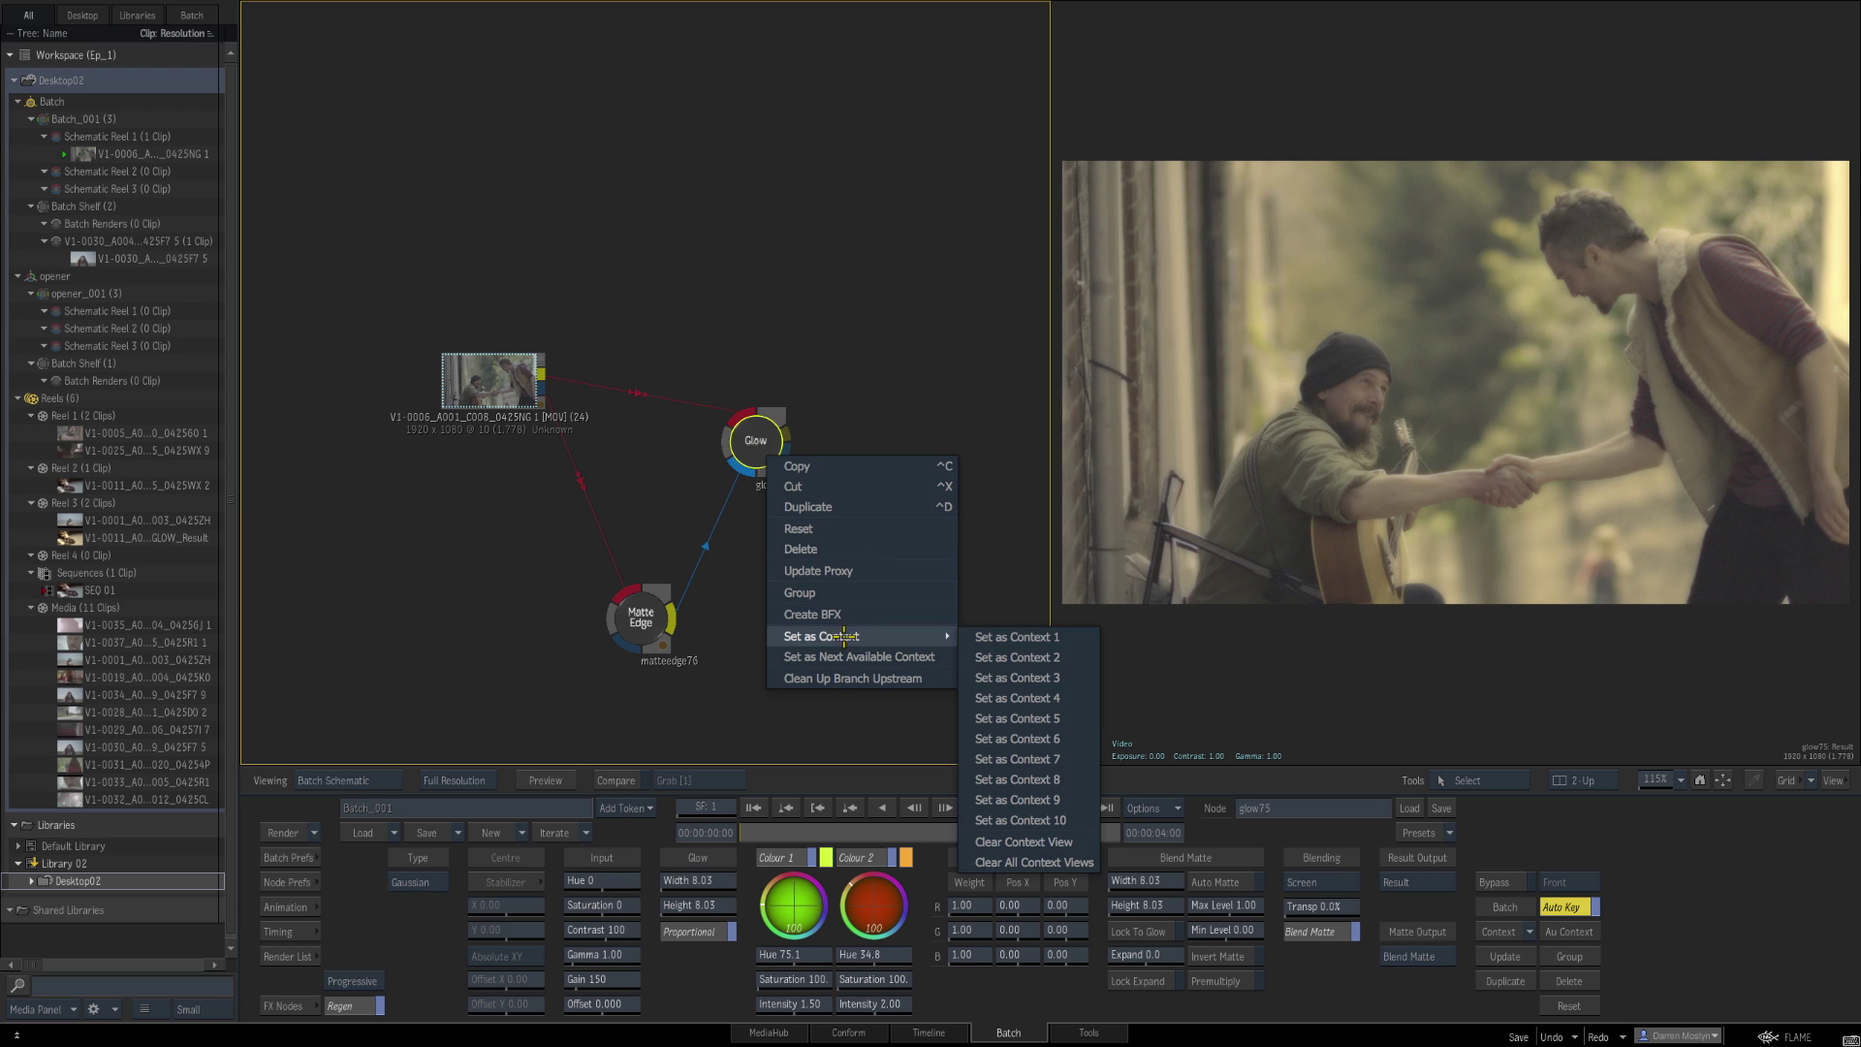
{"action": "left_click", "coordinate": [1061, 637]}
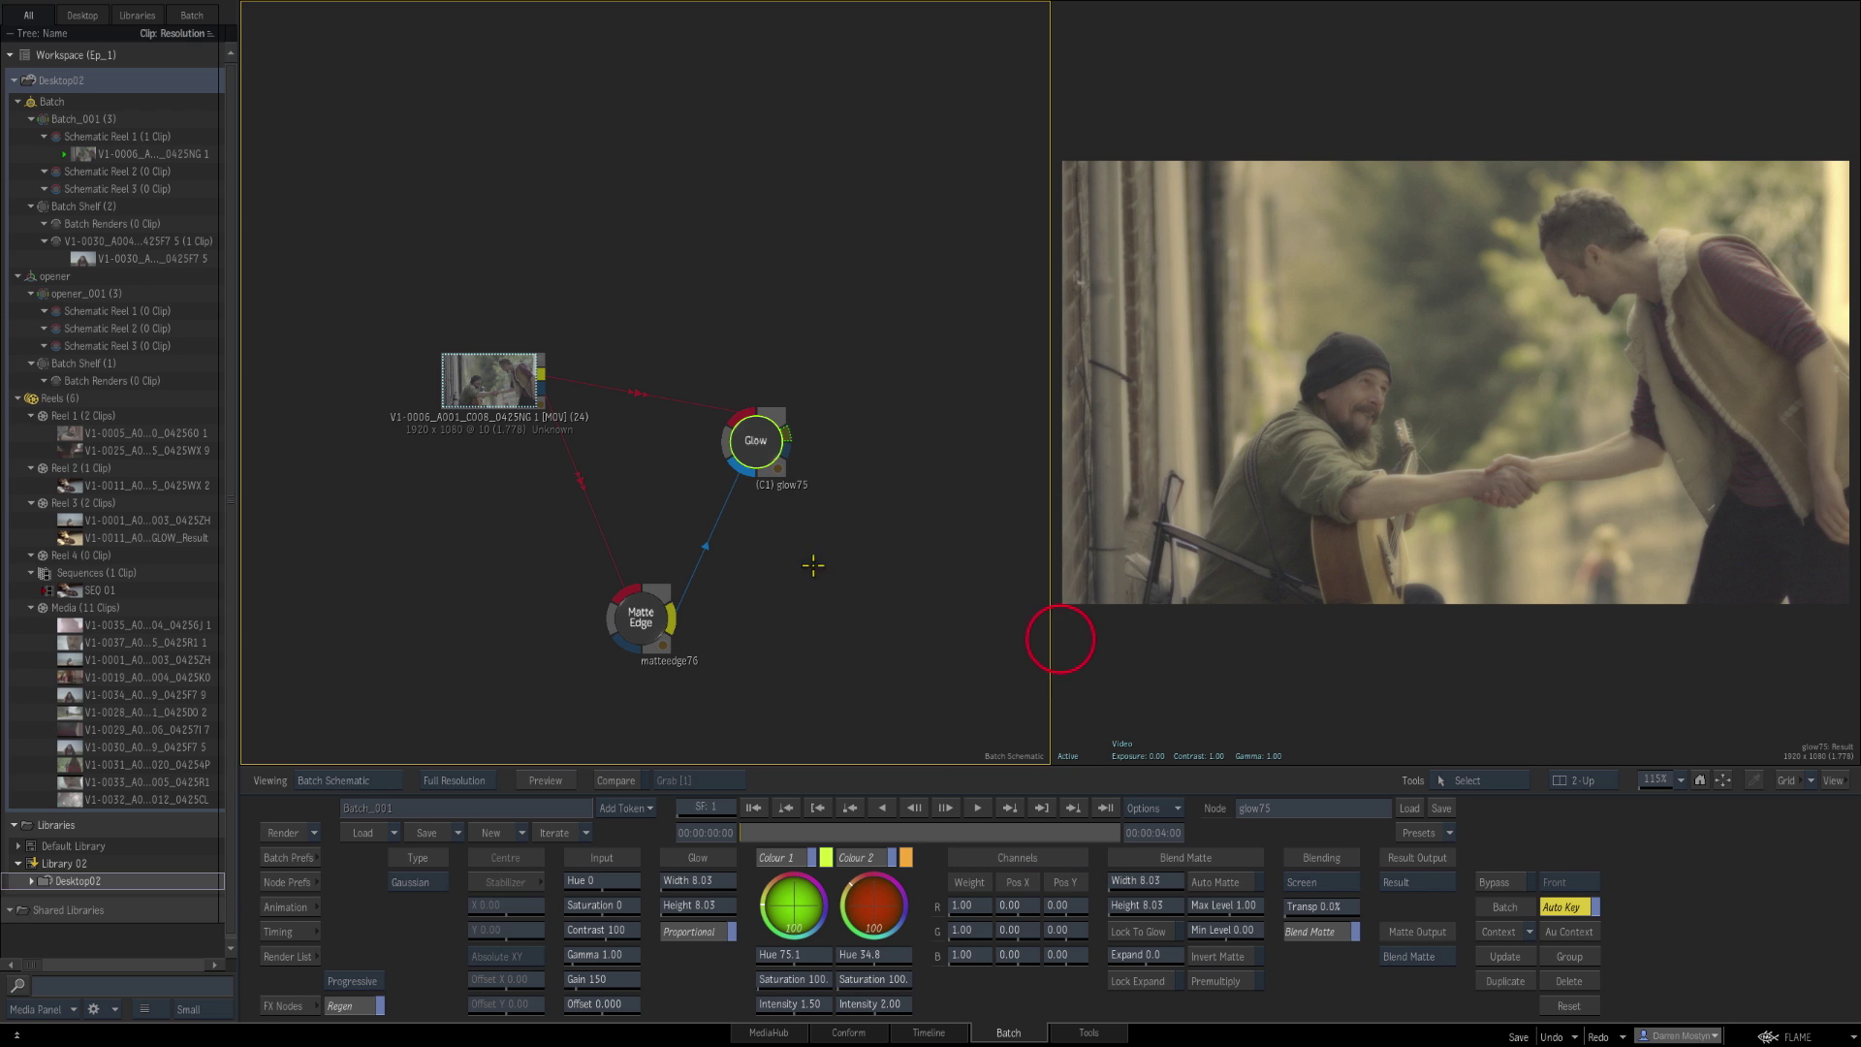
Step: Select the Matte Edge node and show Context 1 in the image viewport
{"action": "left_click", "coordinate": [639, 620]}
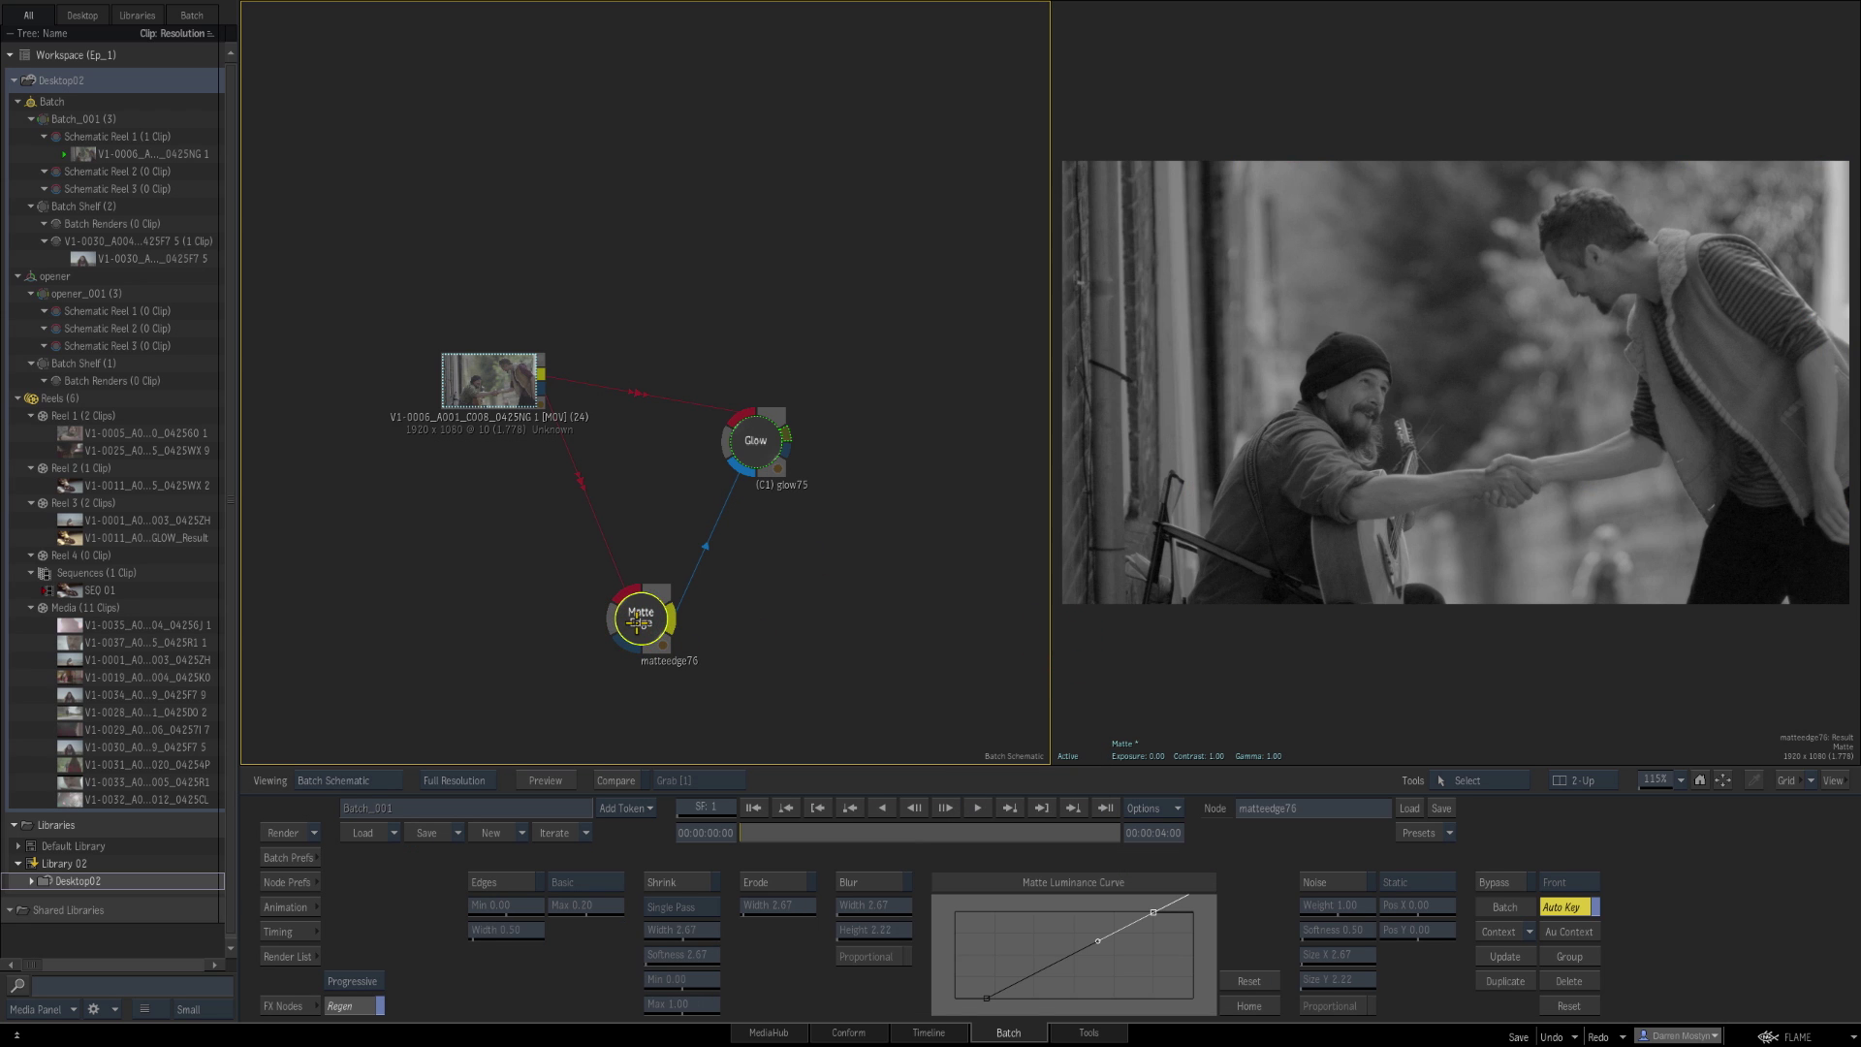
{"action": "left_click", "coordinate": [1240, 695]}
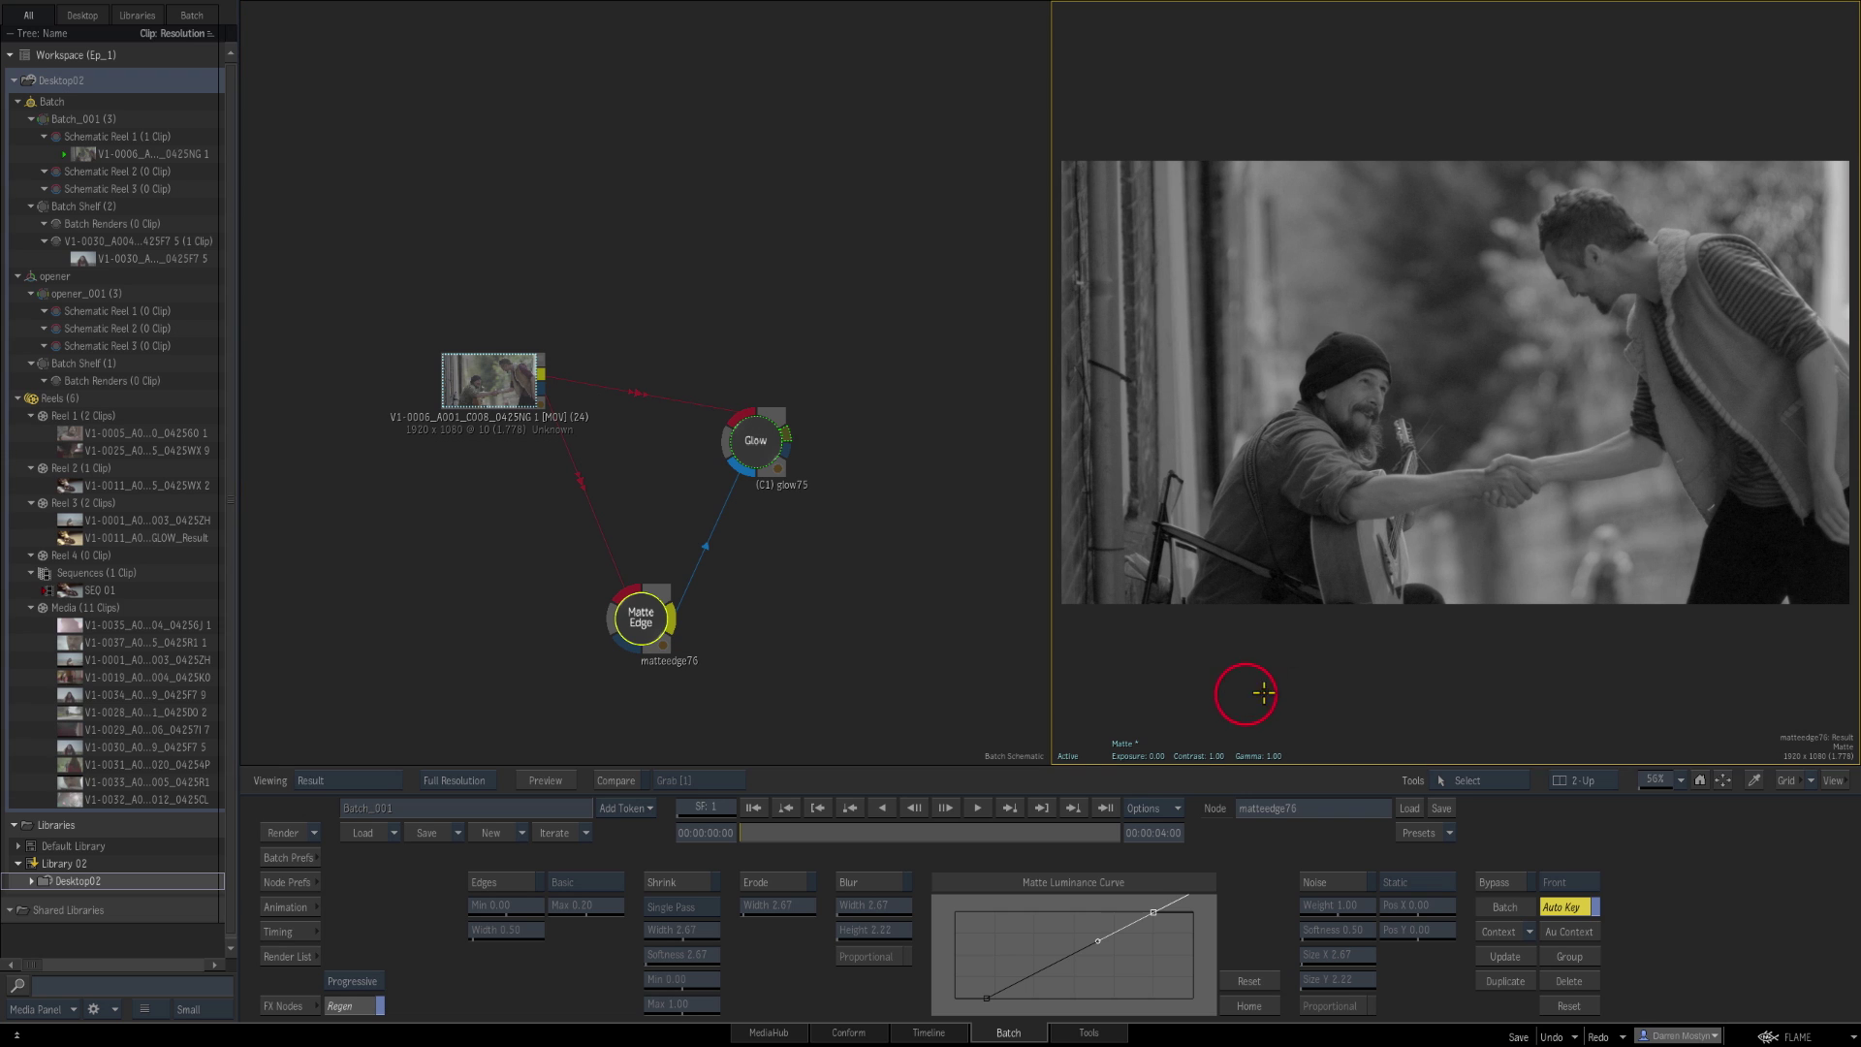
{"action": "left_click", "coordinate": [308, 786]}
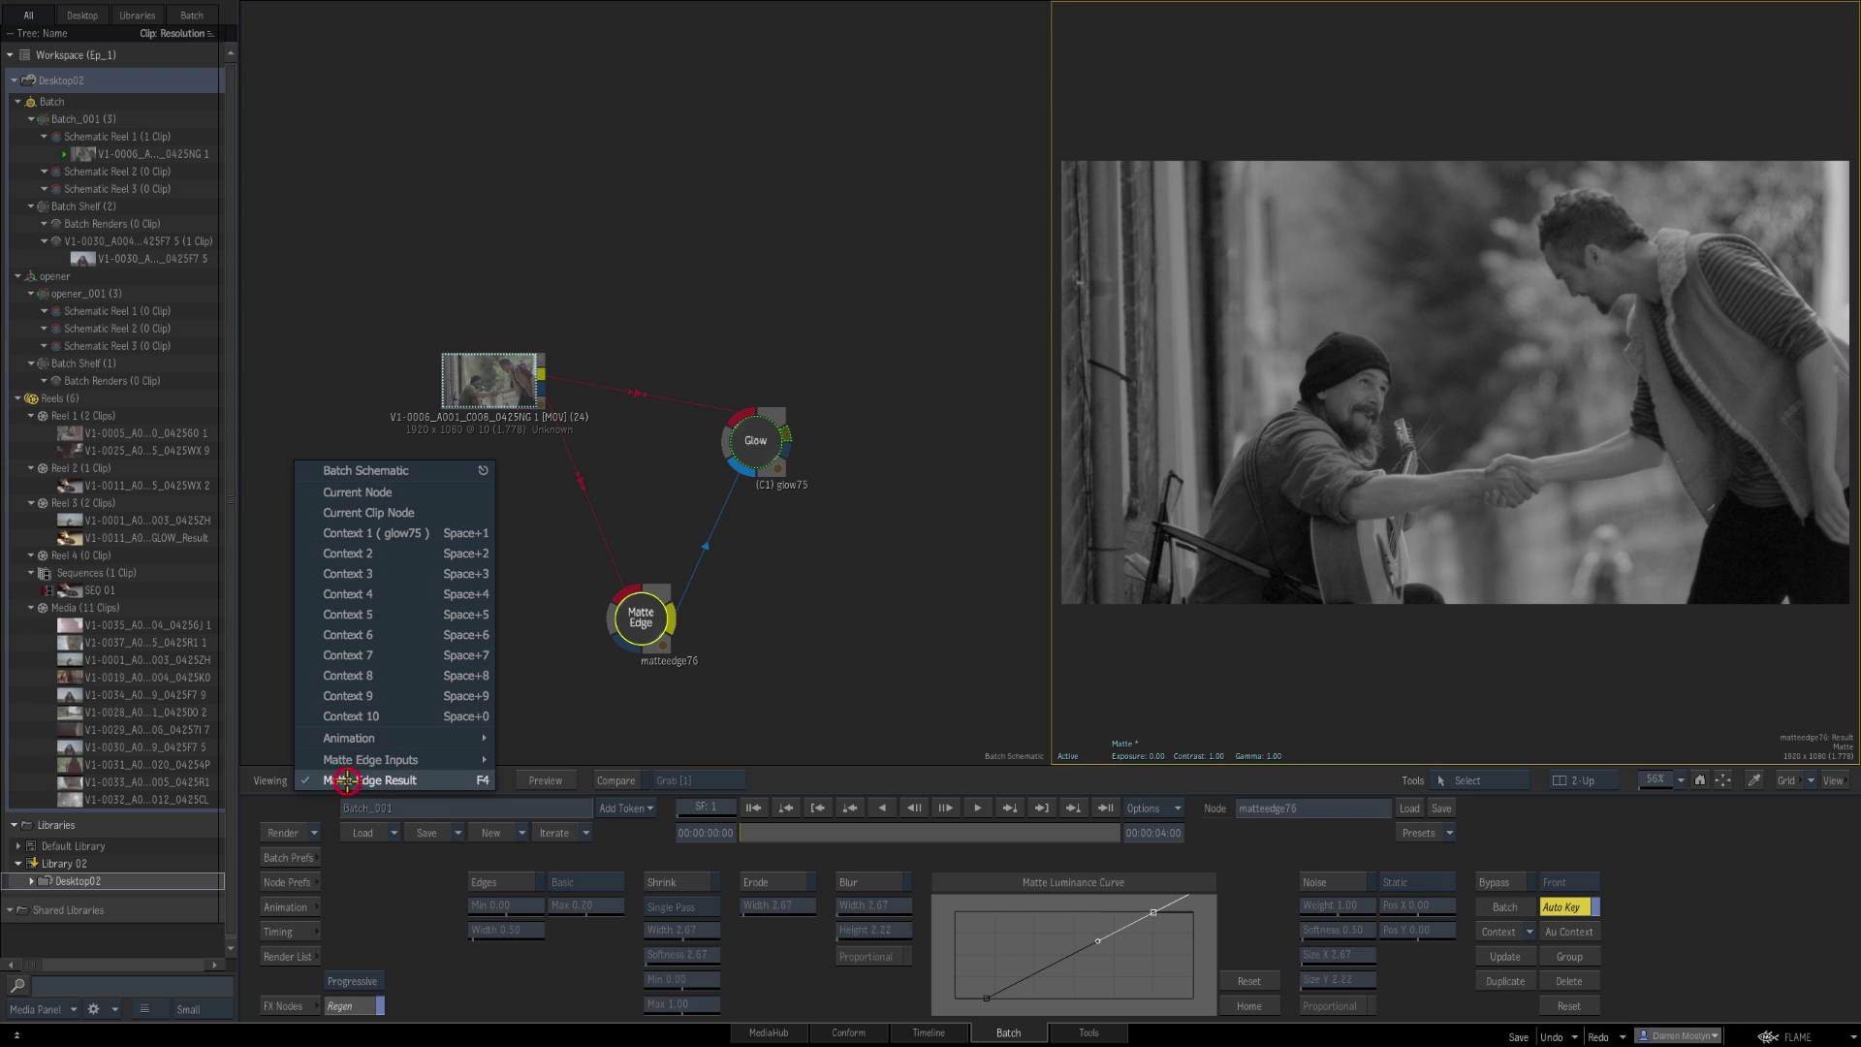
{"action": "left_click", "coordinate": [396, 534]}
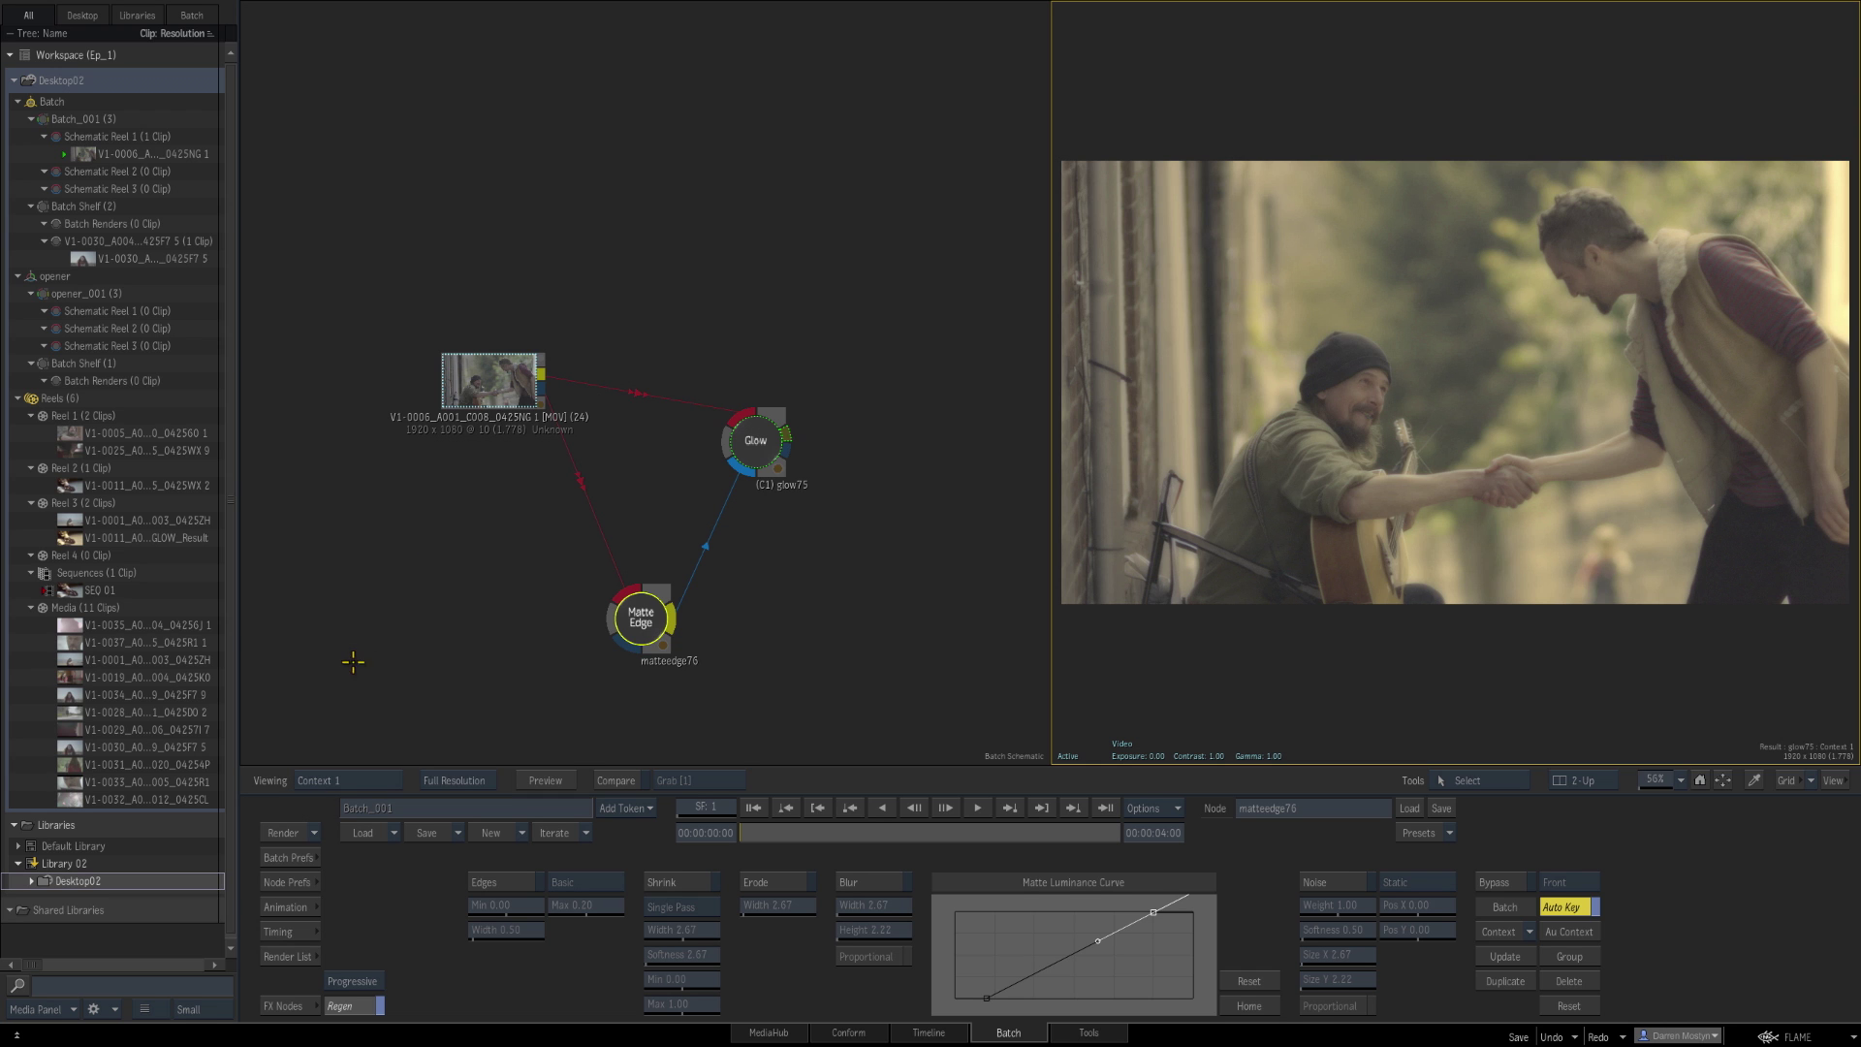
Step: Pull the upper point of Matte Edge's luminance curve slightly further inward while viewing the Glow context
{"action": "left_click", "coordinate": [630, 625]}
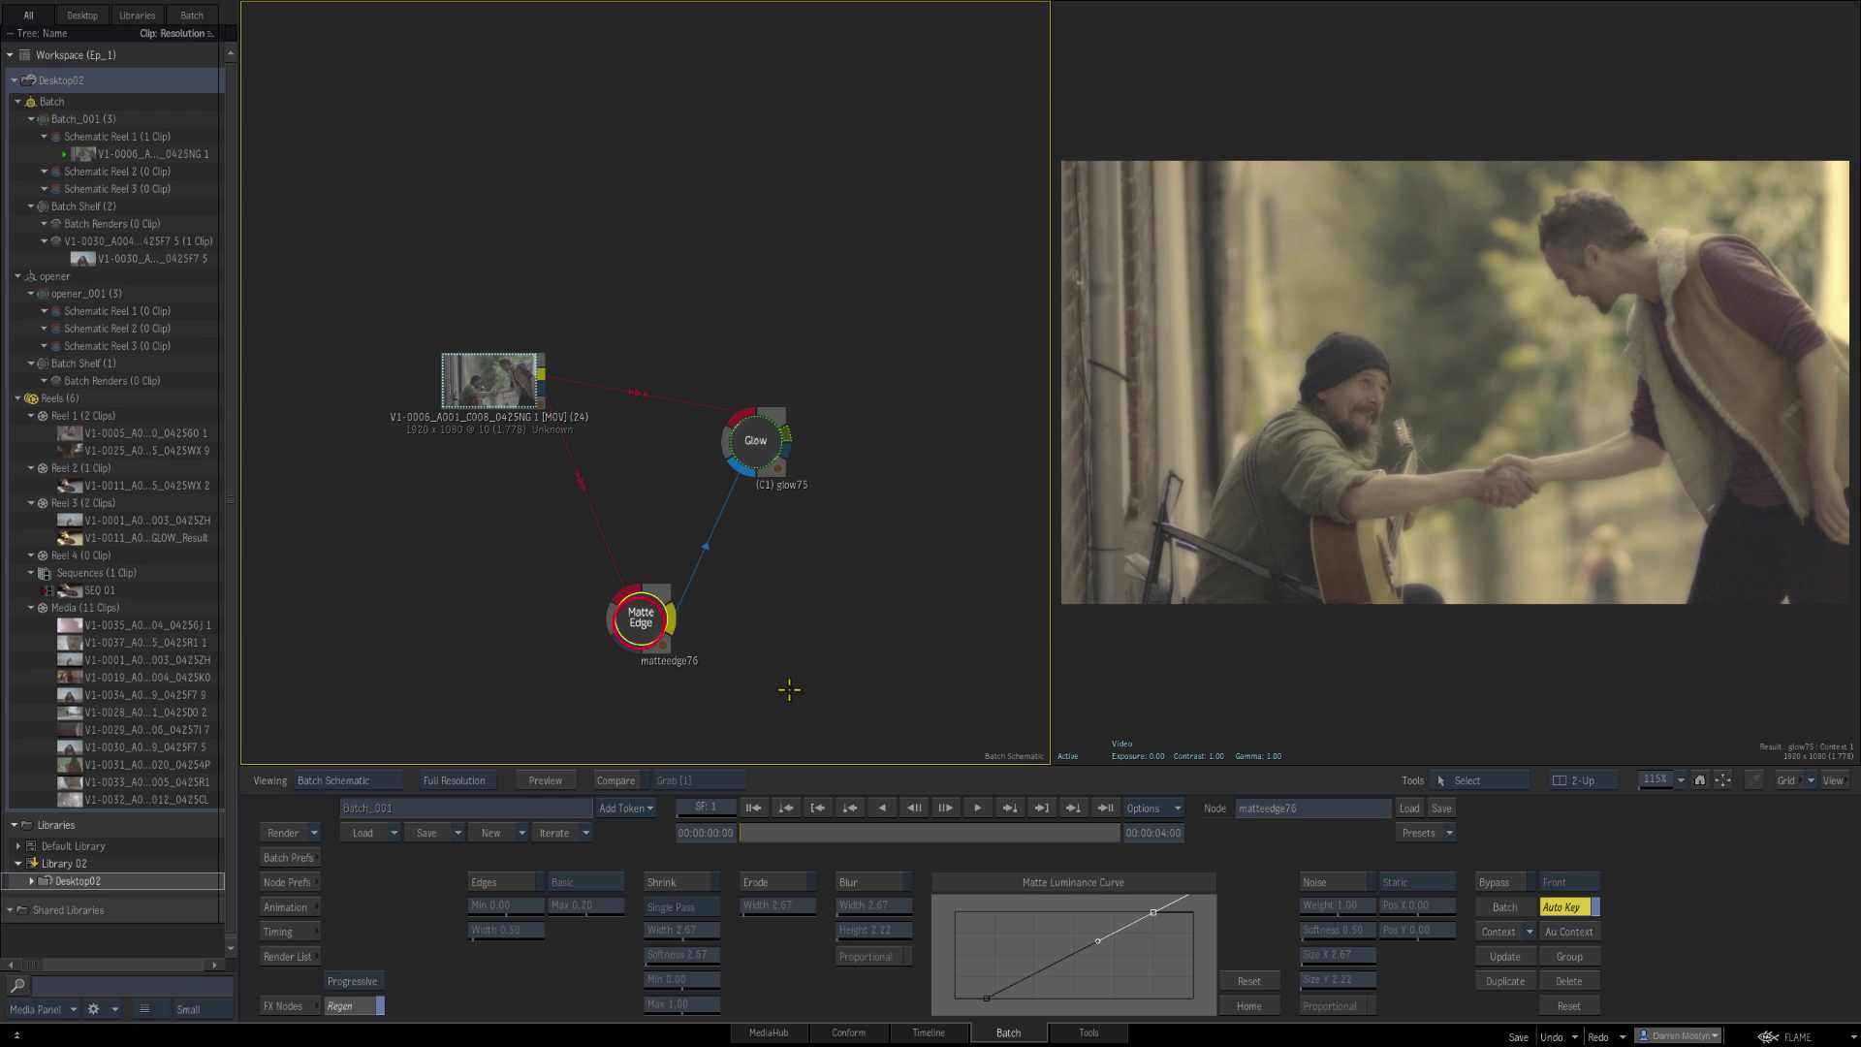
{"action": "mouse_move", "coordinate": [1153, 912]}
{"action": "left_mouse_down"}
{"action": "mouse_move", "coordinate": [1052, 900]}
{"action": "mouse_move", "coordinate": [1138, 911]}
{"action": "left_mouse_up"}
Step: Cut the link from Matte Edge to Glow, and reconnect it to Glow's matte input
{"action": "left_click_drag", "start_coordinate": [653, 475], "coordinate": [874, 637]}
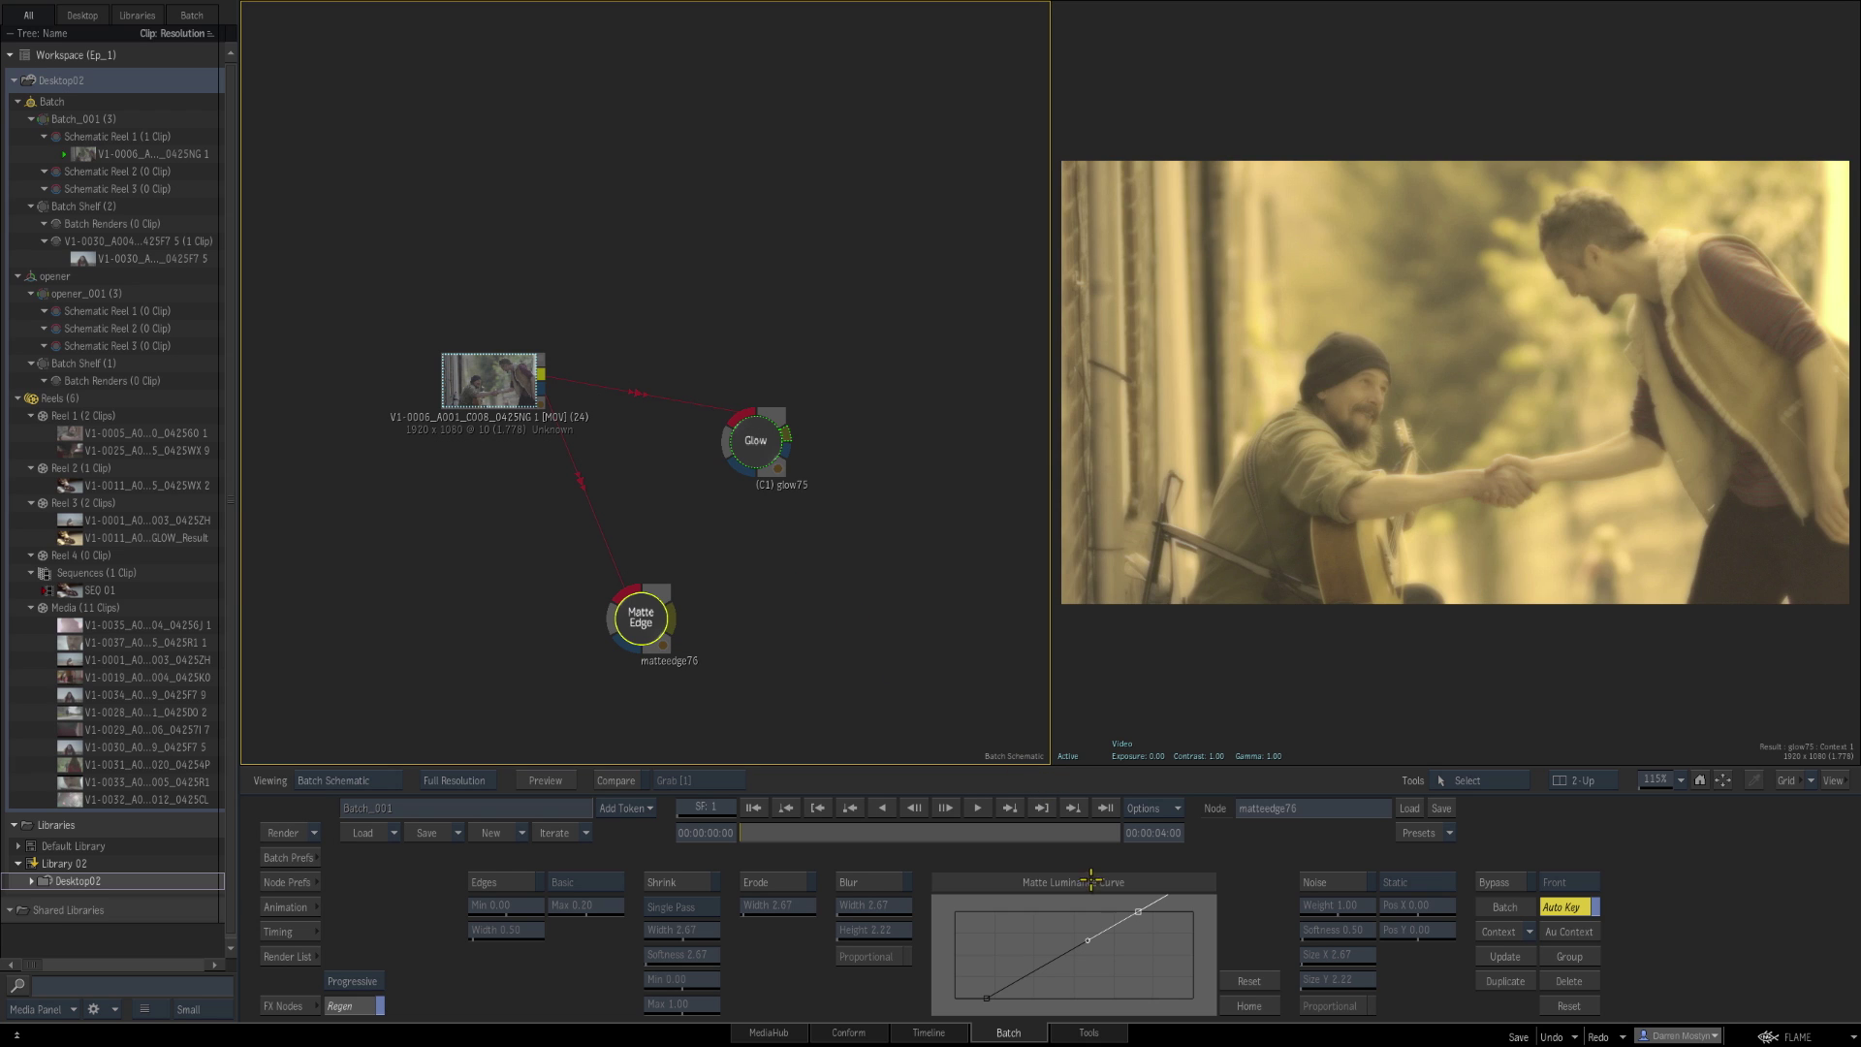
{"action": "left_click_drag", "start_coordinate": [667, 613], "coordinate": [745, 470]}
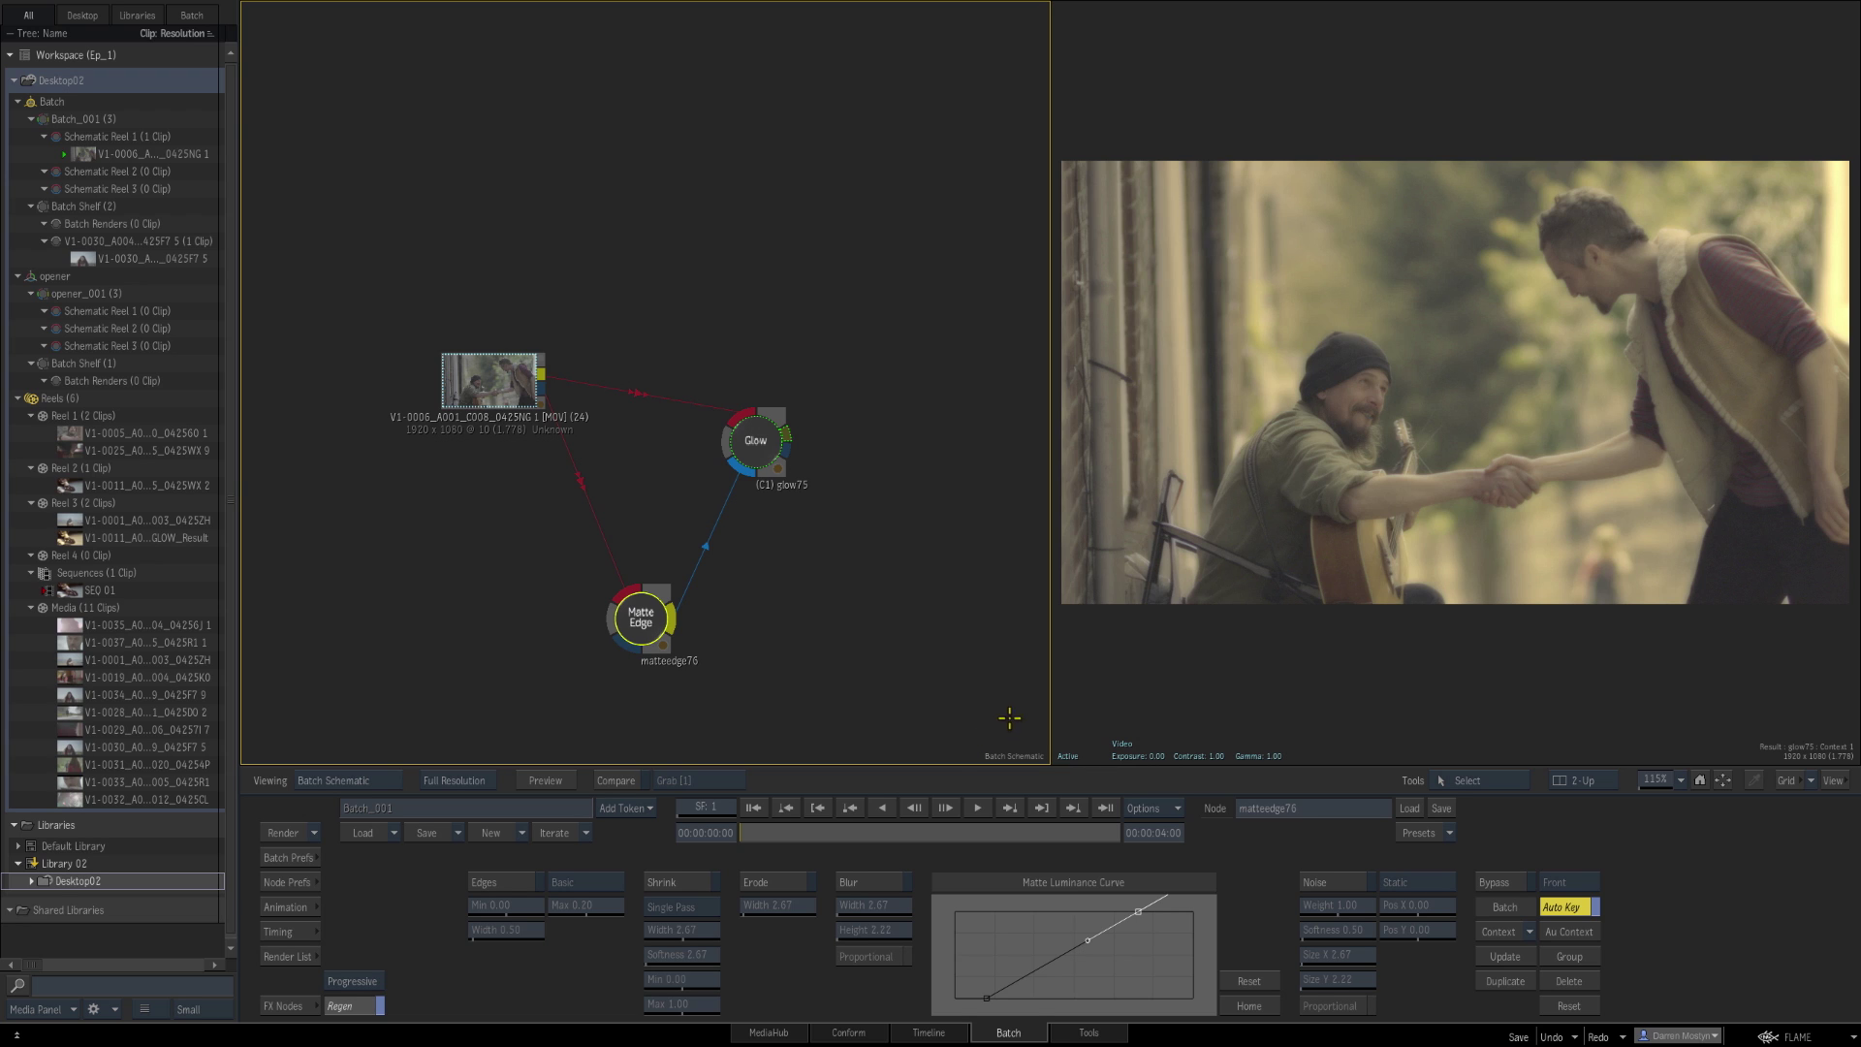
Step: Return the image viewport from Context 1 to the selected node's result, and view the Glow node
{"action": "left_click", "coordinate": [1288, 689]}
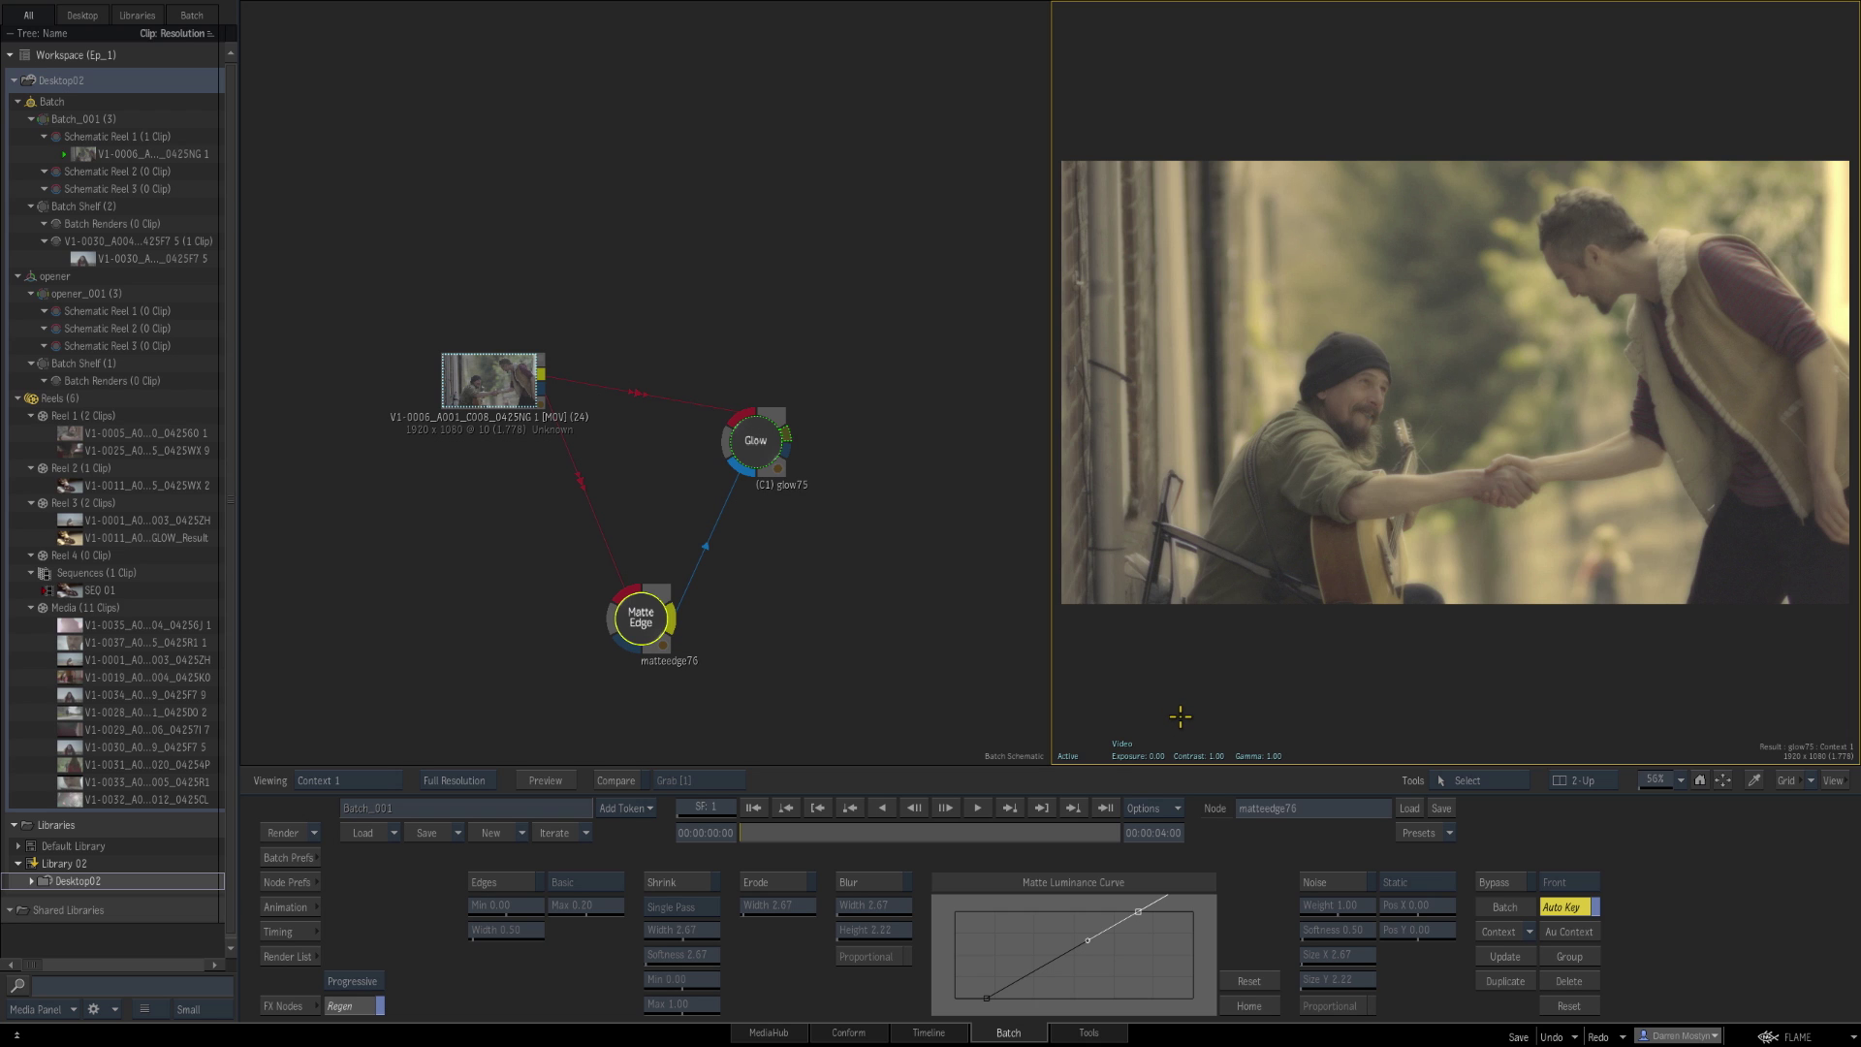
{"action": "key", "text": "F4"}
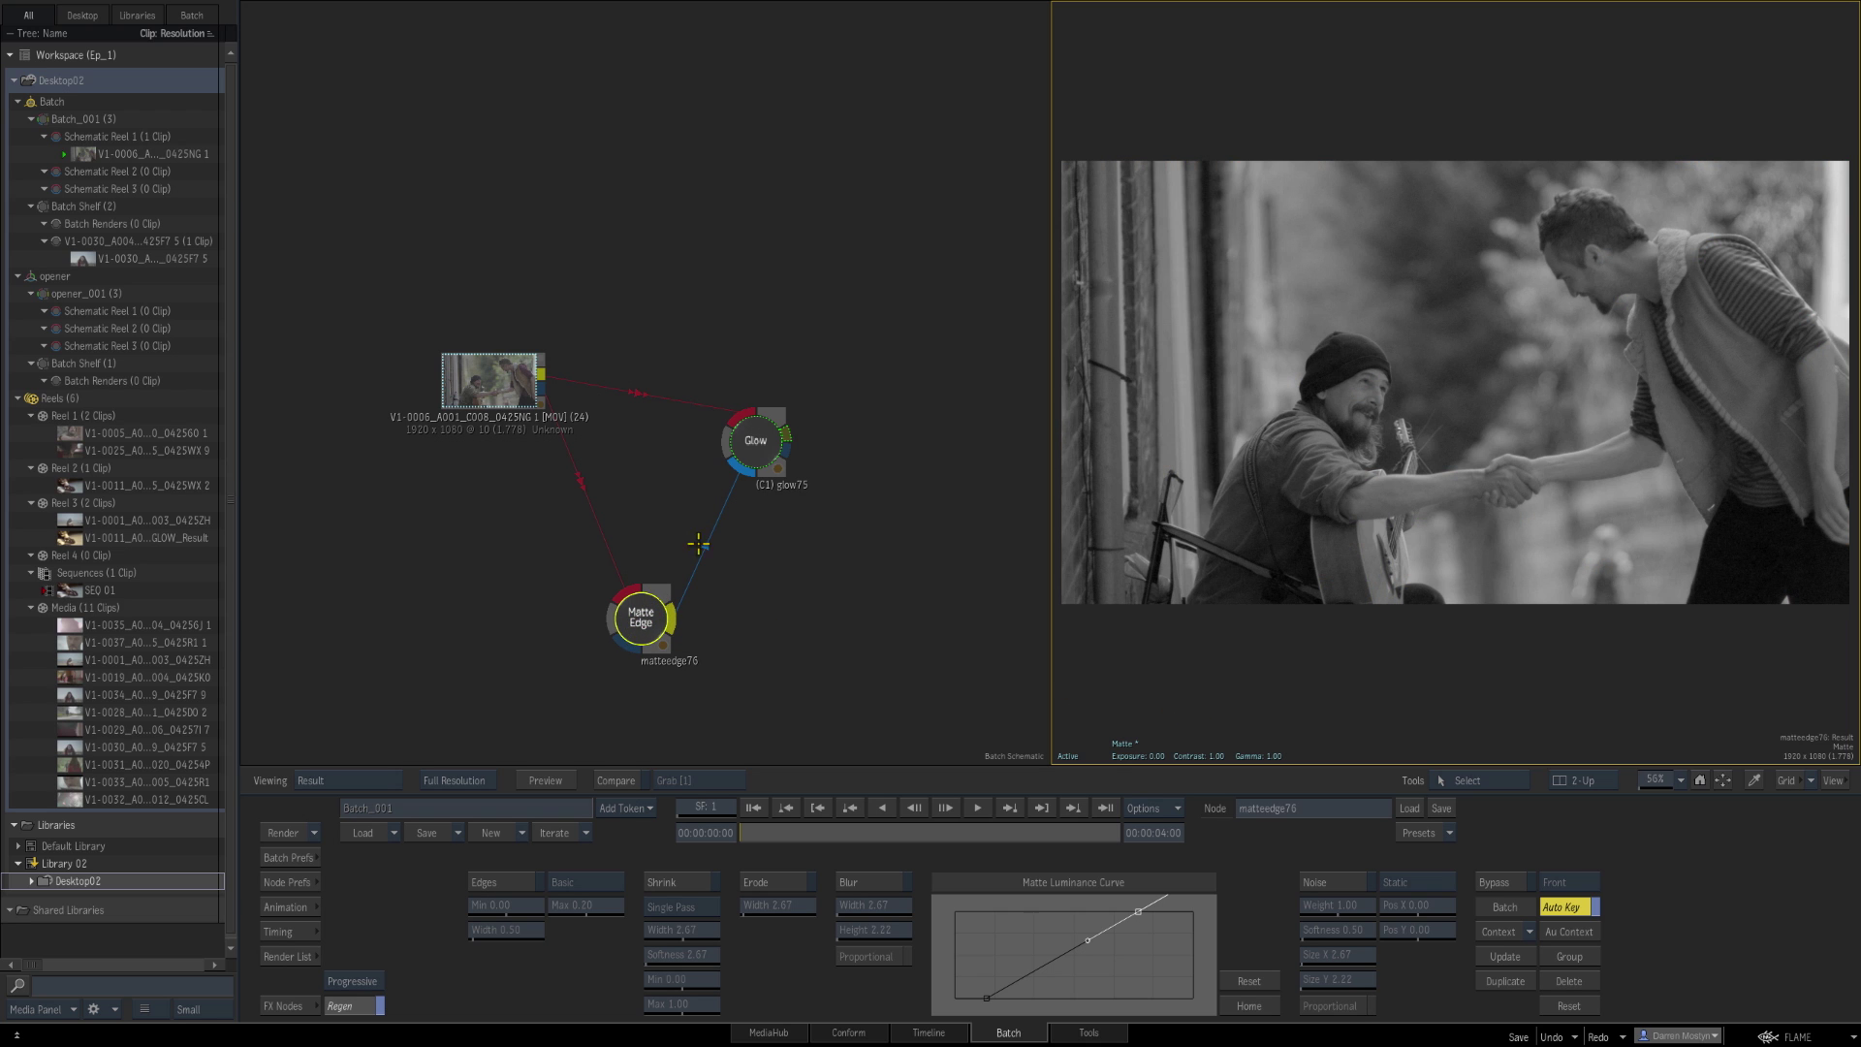
{"action": "left_click", "coordinate": [755, 448]}
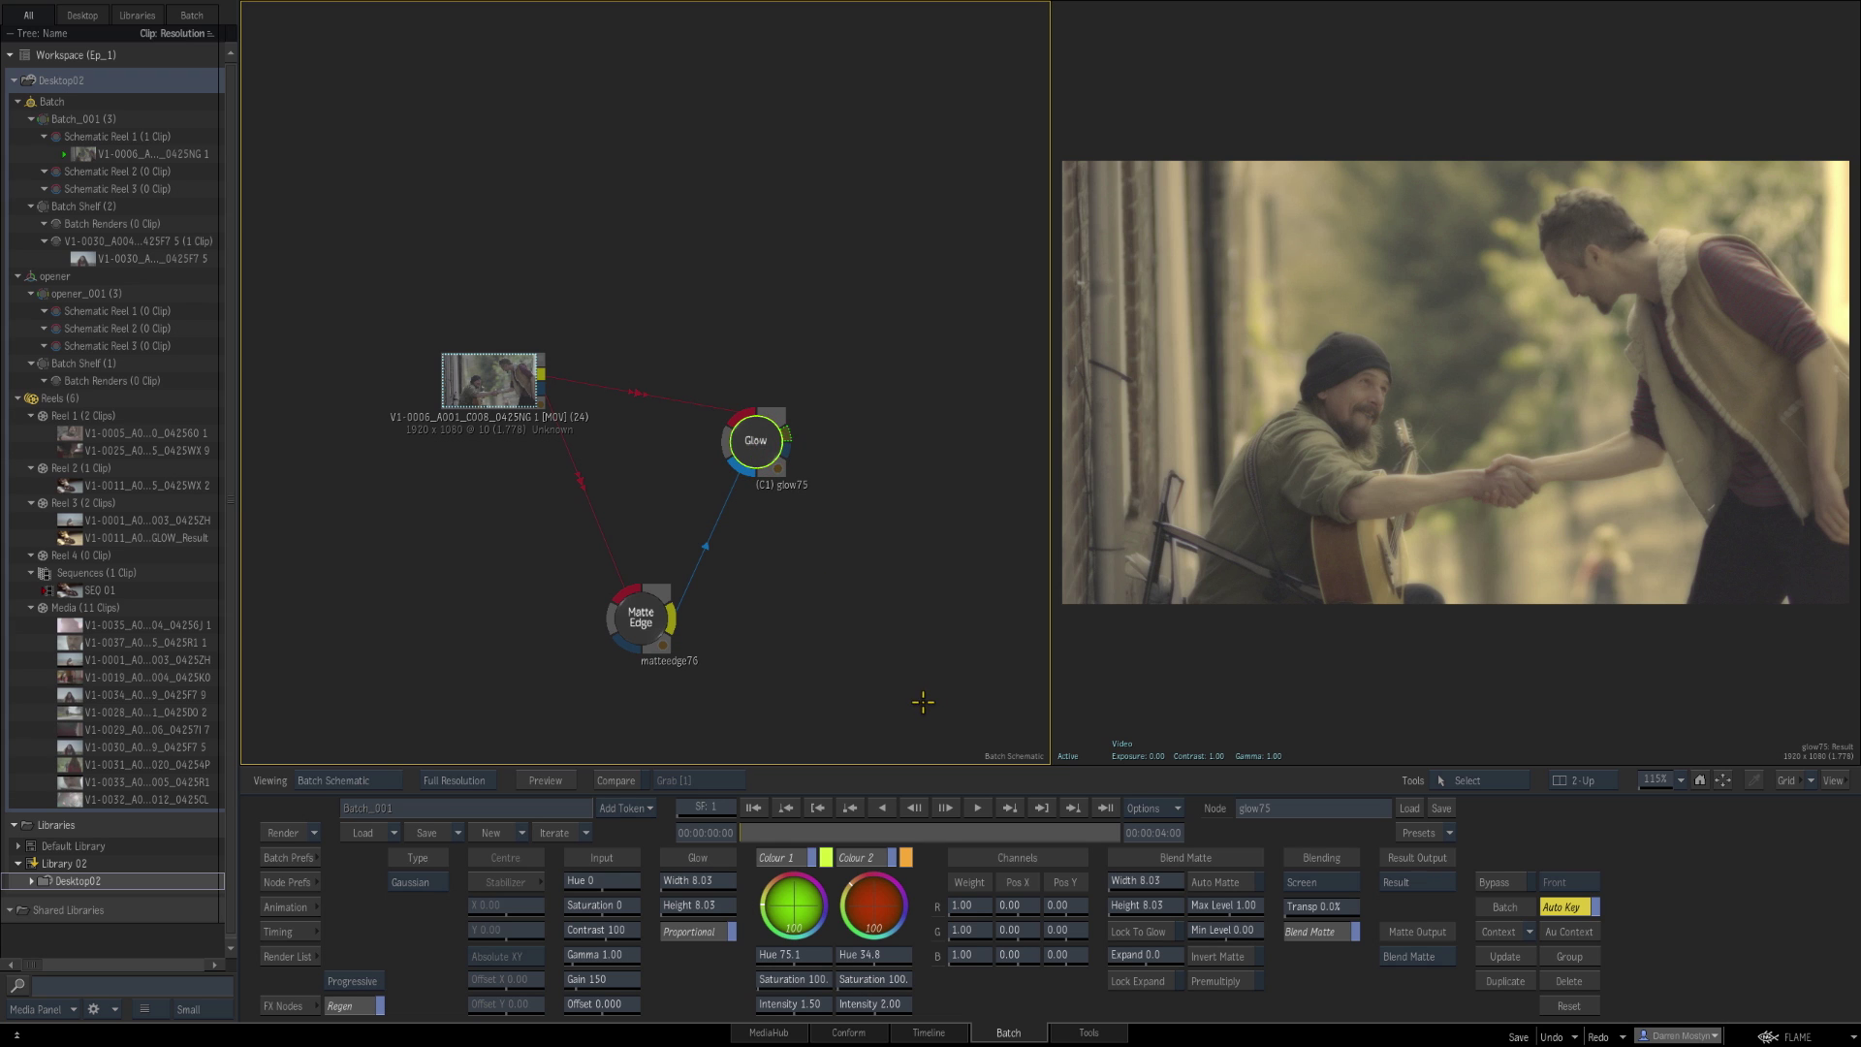
Step: Show the FX node bin and add a Matchbox node to the right of the Glow node
{"action": "left_click", "coordinate": [289, 1005]}
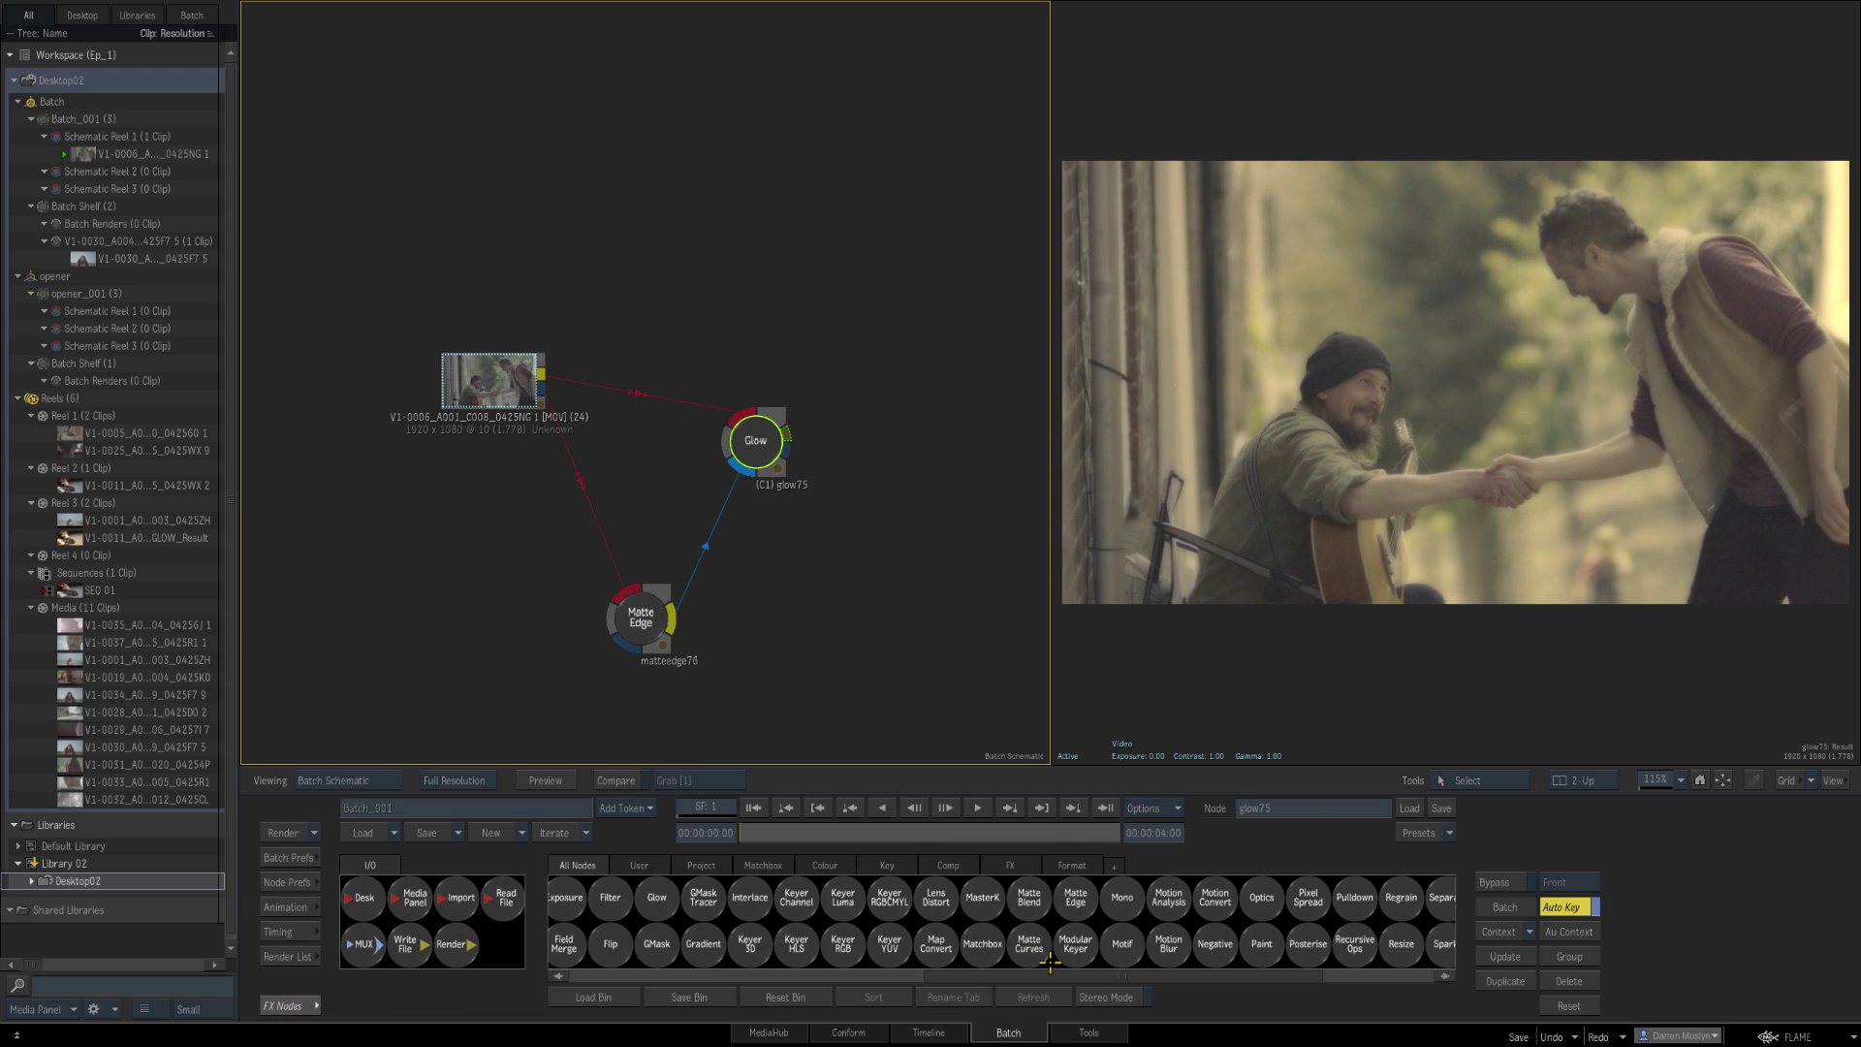
{"action": "left_click_drag", "start_coordinate": [982, 946], "coordinate": [897, 486]}
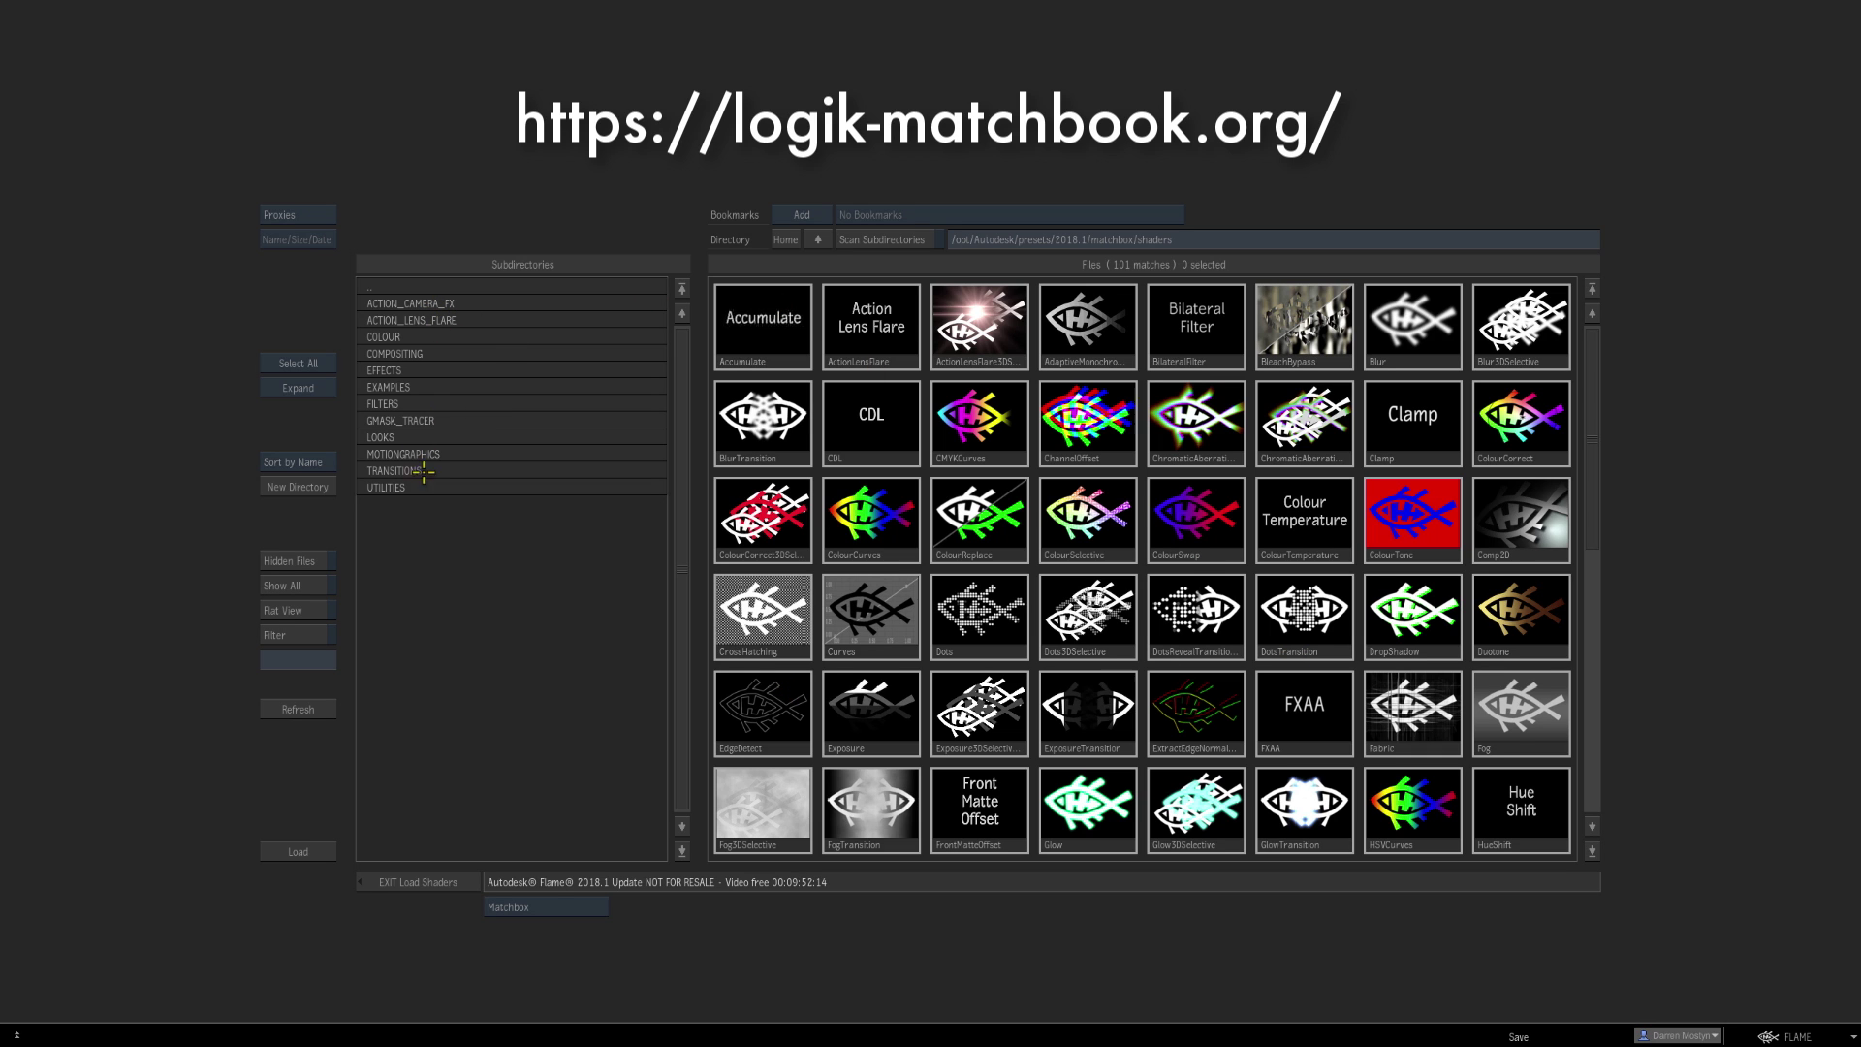
Step: Look in the EXAMPLES shader folder, scan all subdirectories from the home directory, and load the Cross Hatching shader
{"action": "left_click", "coordinate": [427, 389]}
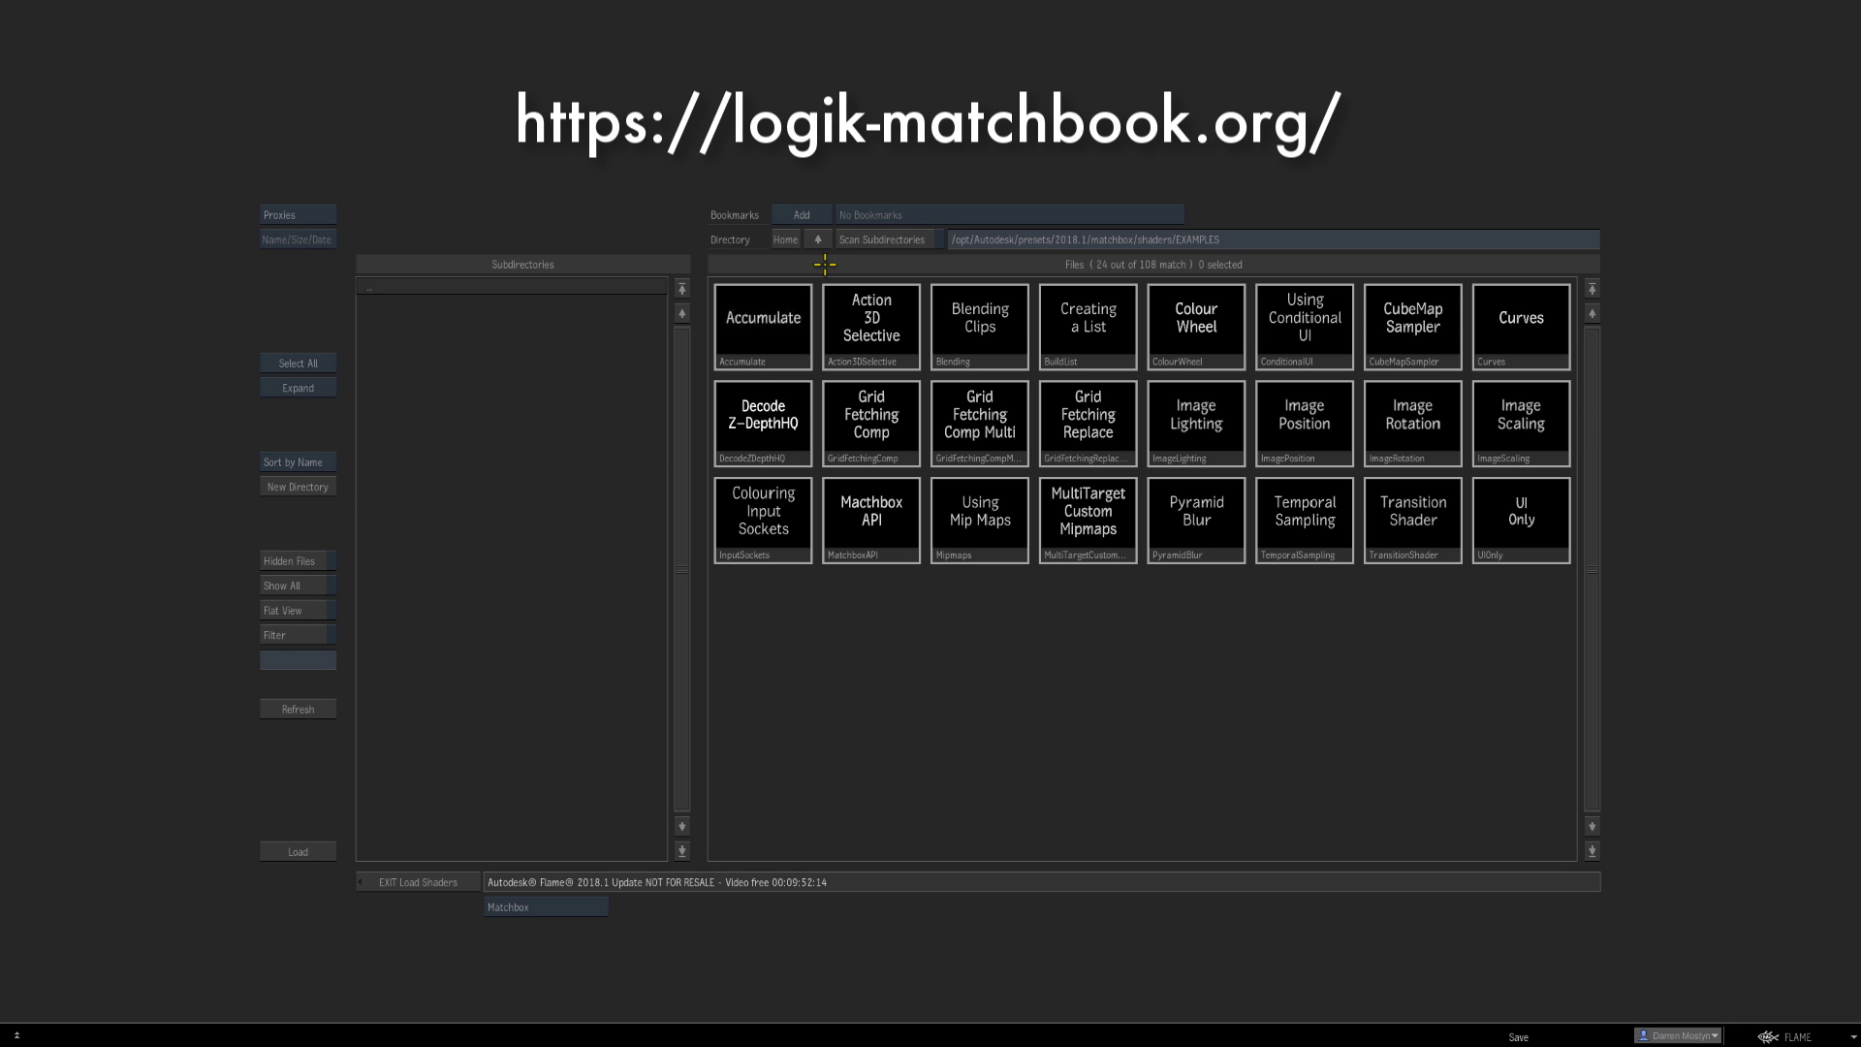
{"action": "left_click", "coordinate": [785, 239]}
{"action": "left_click", "coordinate": [888, 242]}
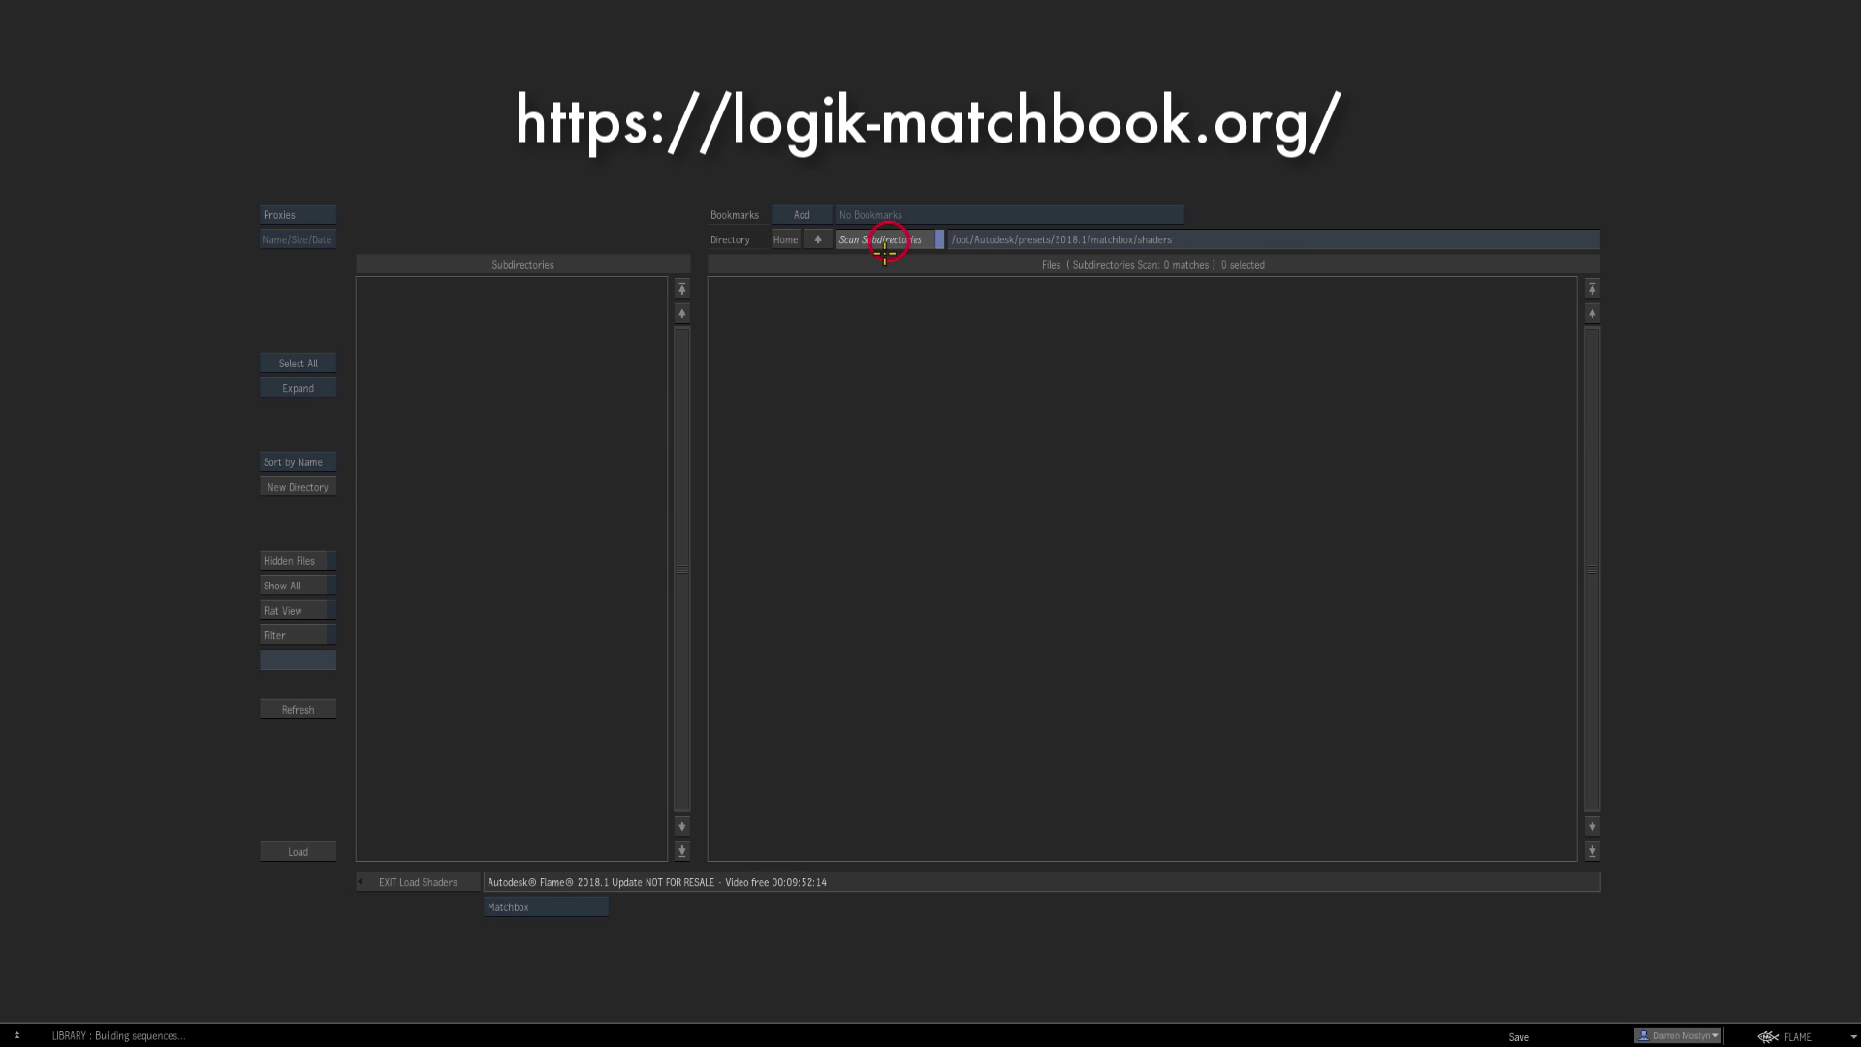
{"action": "left_click_drag", "start_coordinate": [1592, 375], "coordinate": [1590, 630]}
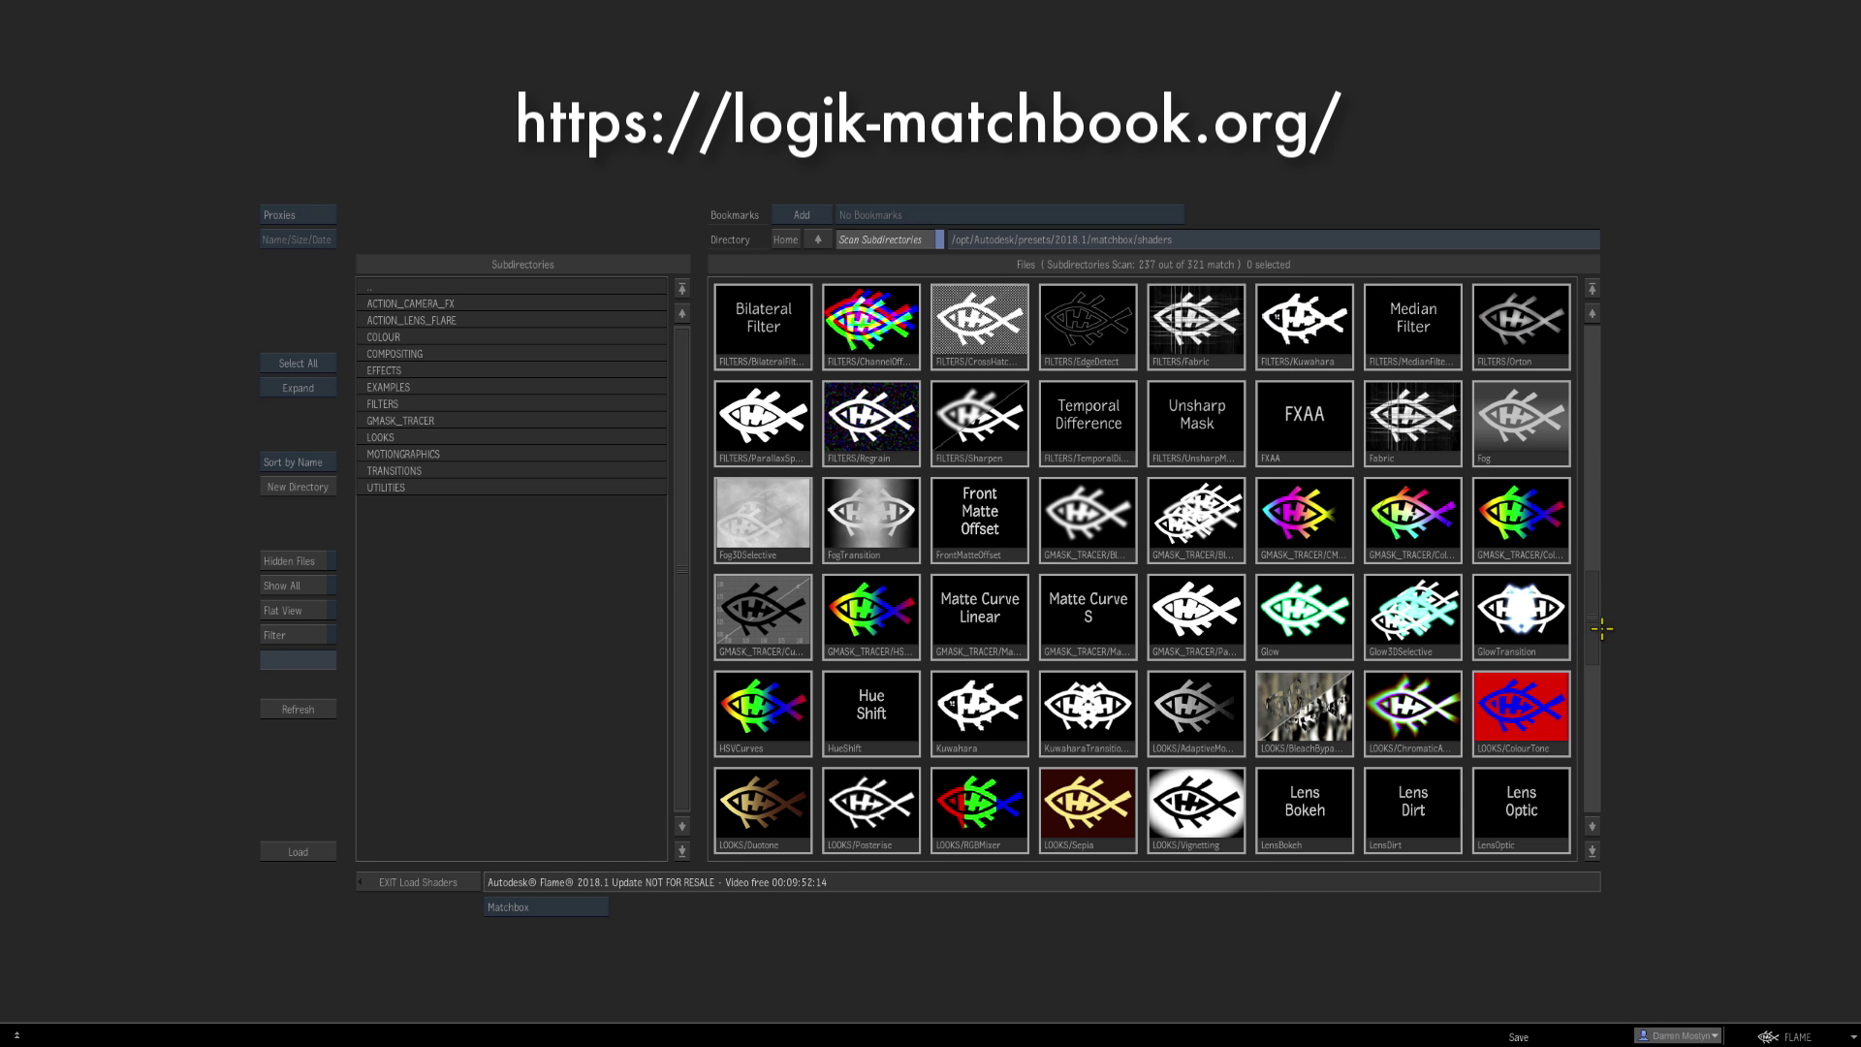
{"action": "double_click", "coordinate": [1027, 331]}
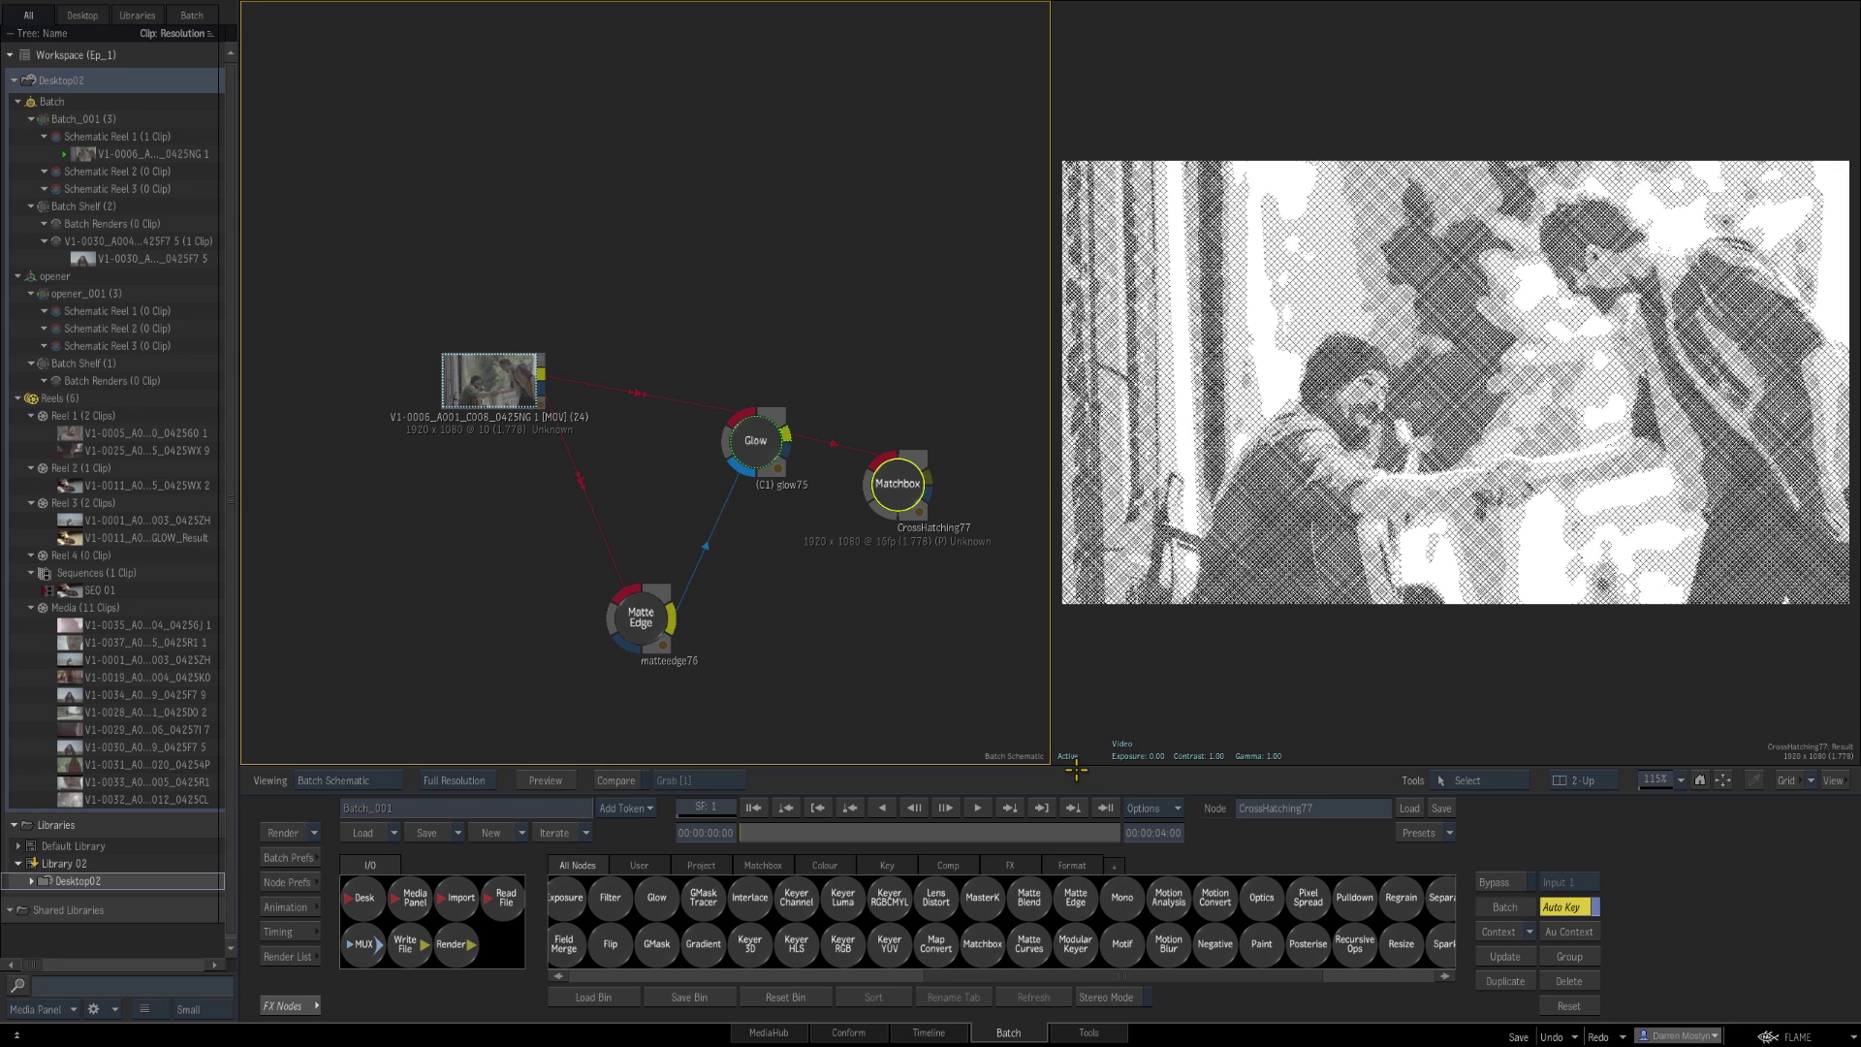
Step: Adjust the Cross Hatching shader's Steps value, and delete the Matchbox node
{"action": "double_click", "coordinate": [900, 497]}
{"action": "left_click", "coordinate": [773, 910]}
{"action": "left_click_drag", "start_coordinate": [773, 909], "coordinate": [777, 909]}
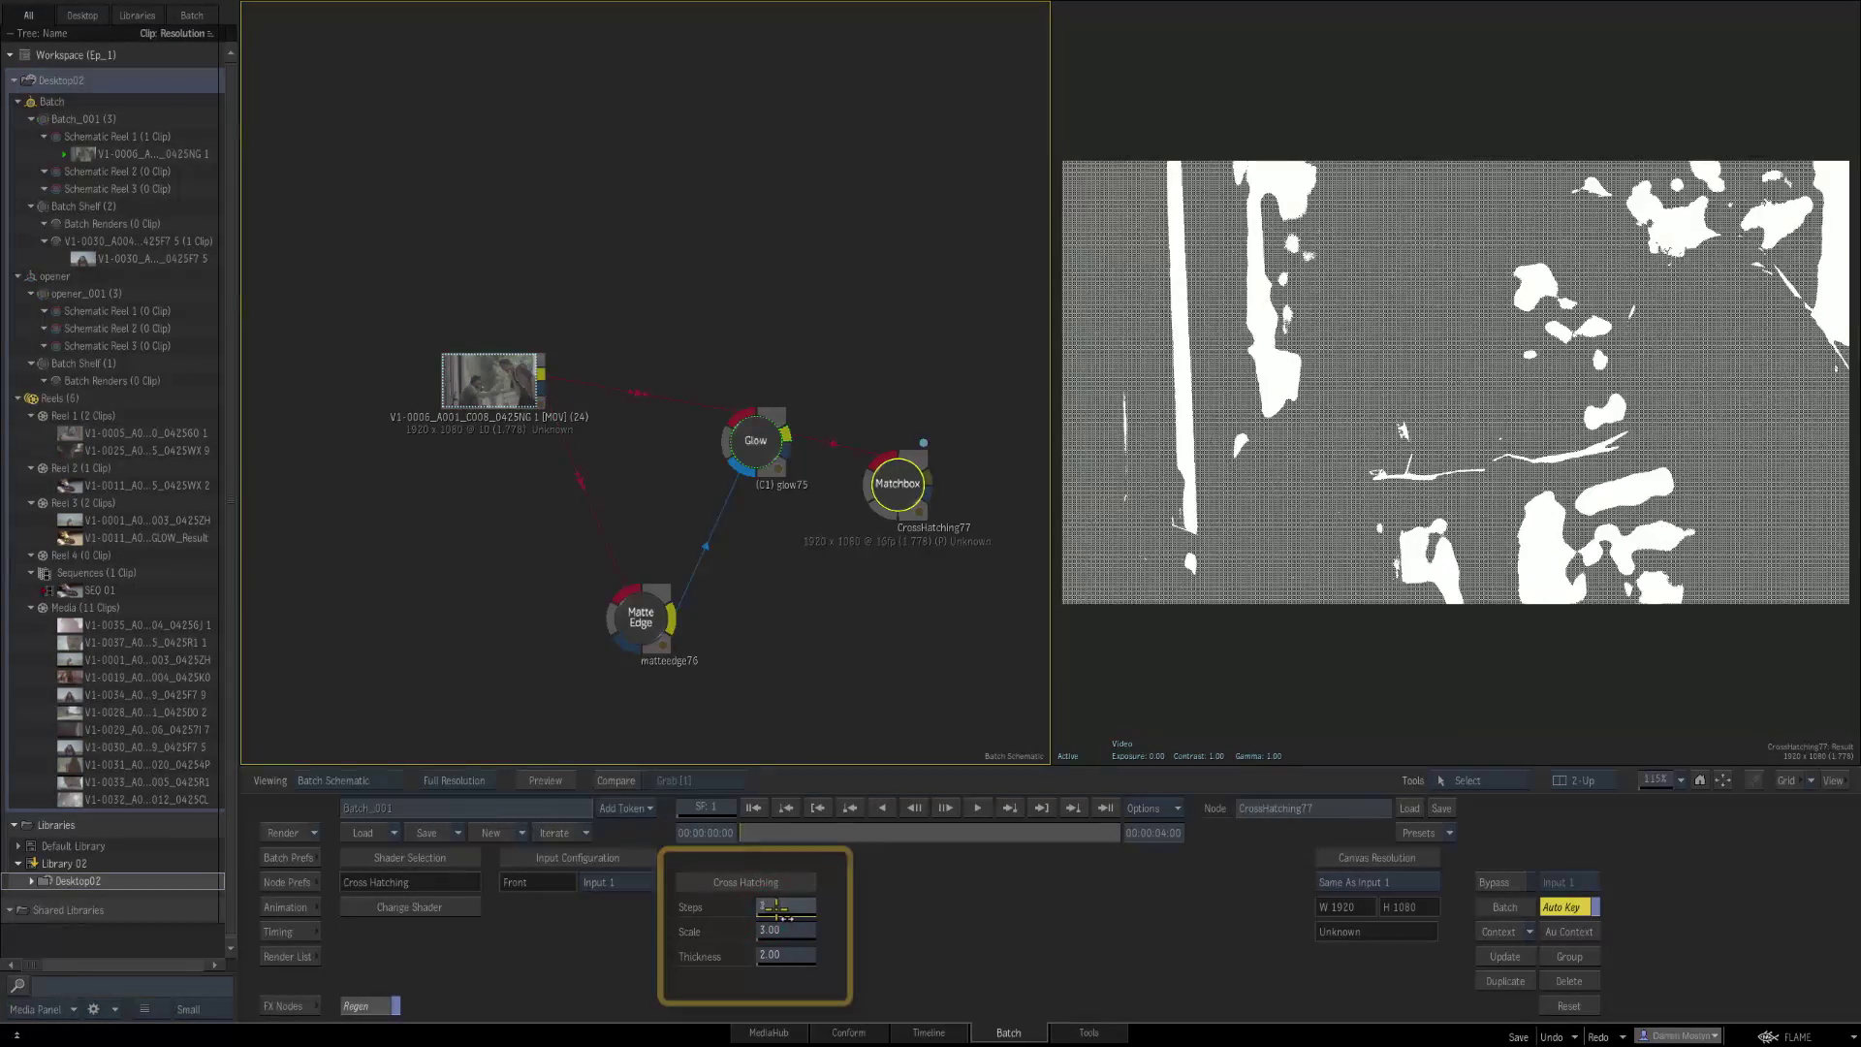
{"action": "left_click_drag", "start_coordinate": [896, 483], "coordinate": [636, 1041]}
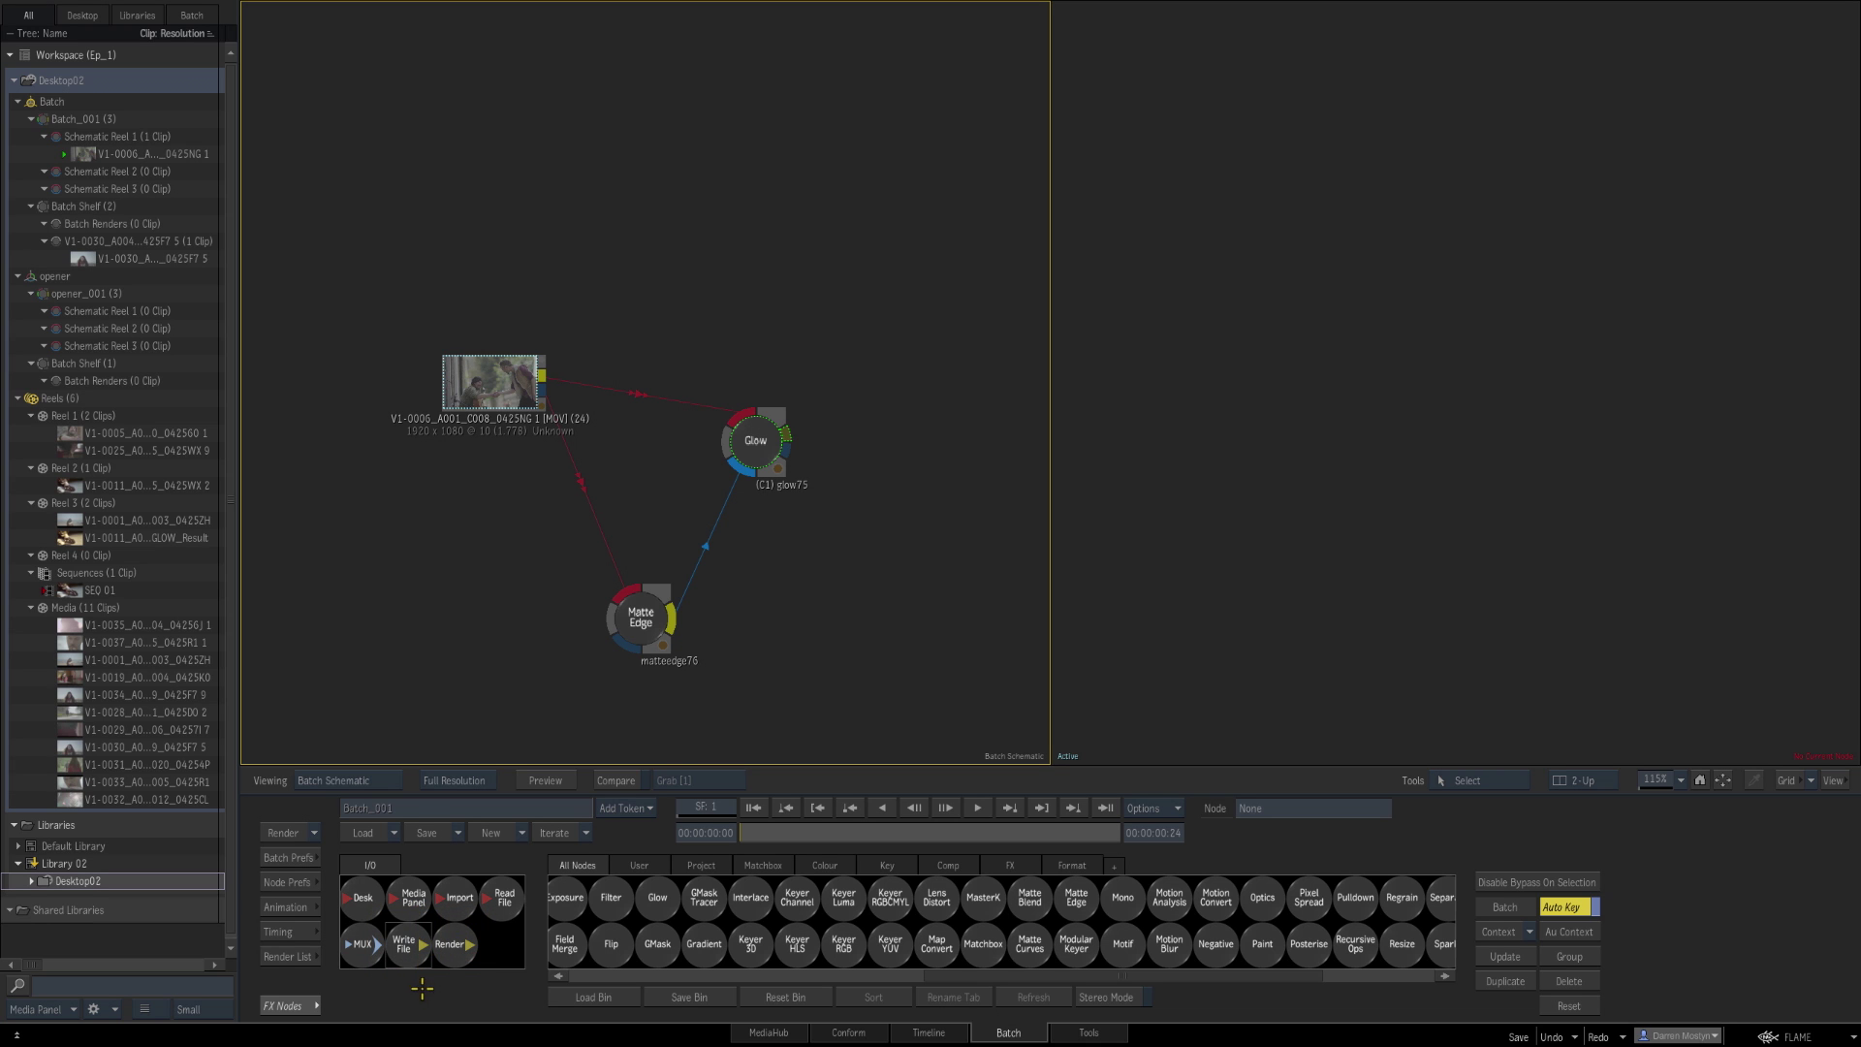
Step: Add a Write File node and connect the Glow output to it
{"action": "left_click", "coordinate": [403, 943]}
{"action": "left_click", "coordinate": [829, 647]}
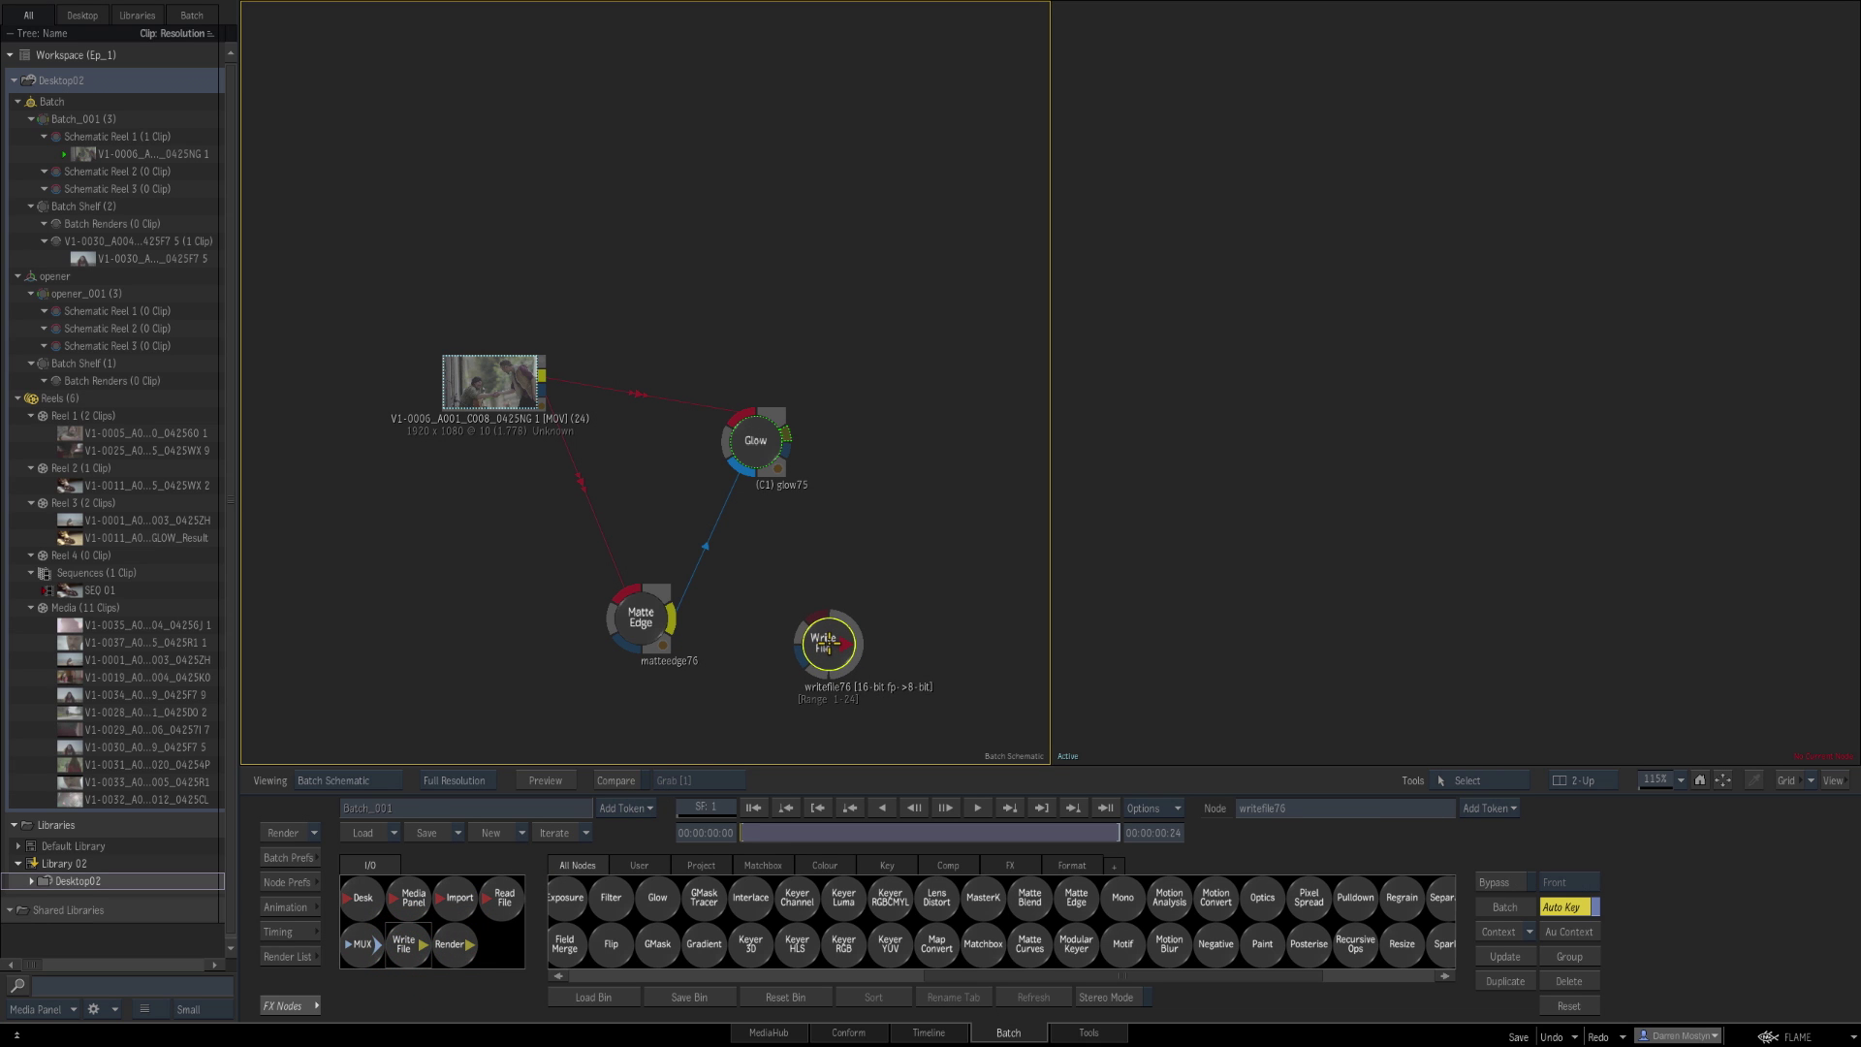
{"action": "left_click_drag", "start_coordinate": [829, 646], "coordinate": [808, 462]}
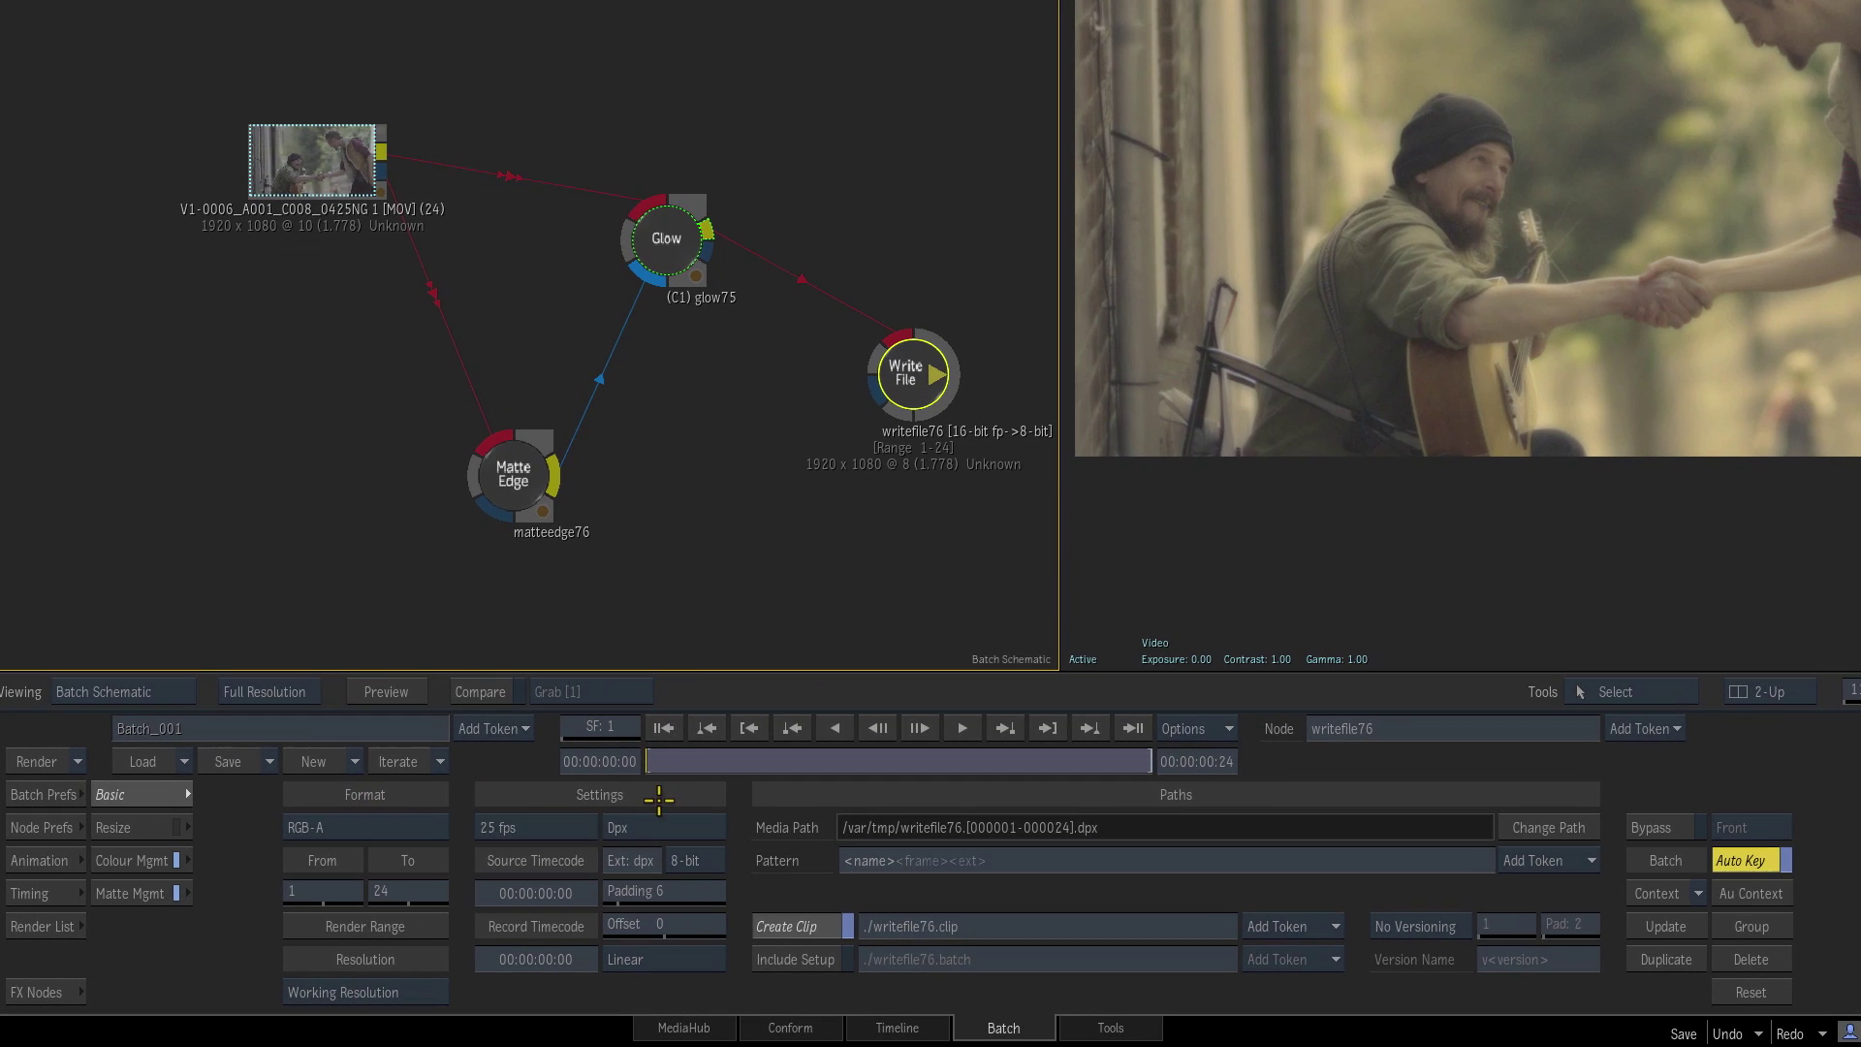
Step: Set the Write File bit depth to 10-bit and its media path to the CT2017_2 folder on G-DRIVE 3TB
{"action": "left_click", "coordinate": [700, 860]}
{"action": "left_click", "coordinate": [717, 833]}
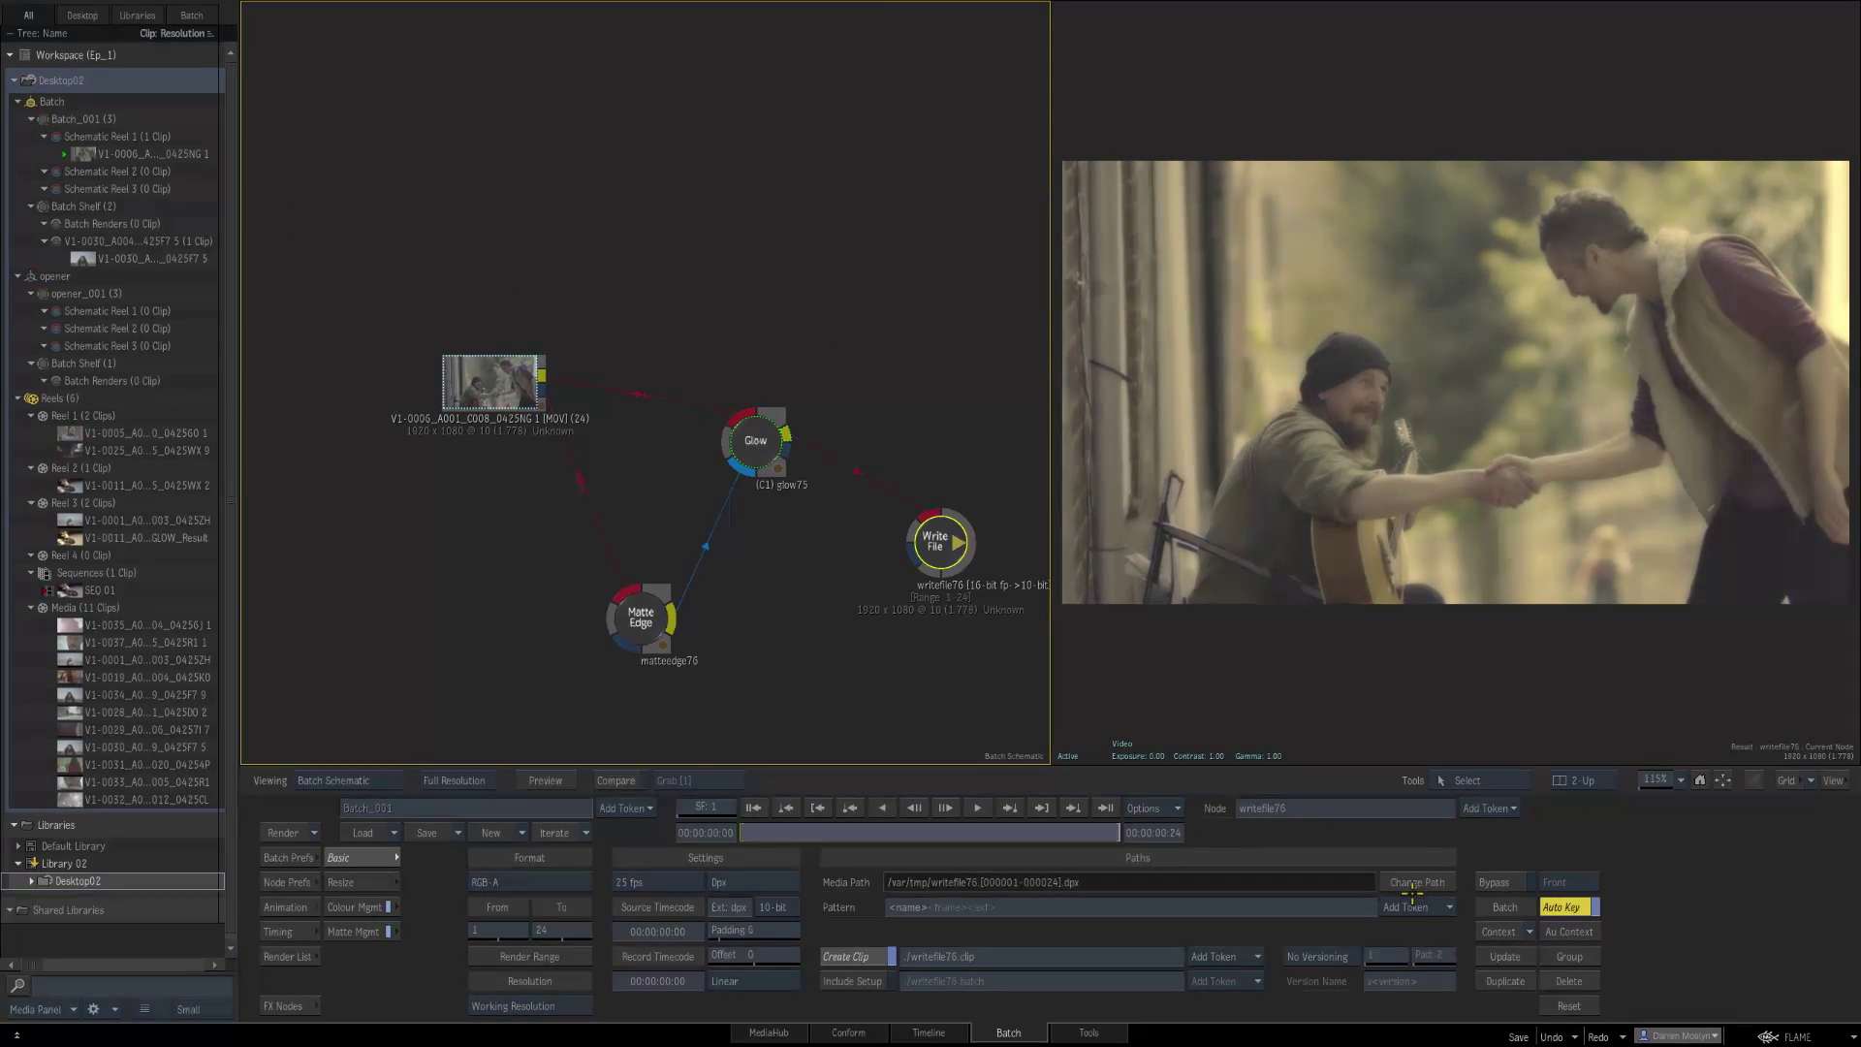
{"action": "left_click", "coordinate": [1422, 882]}
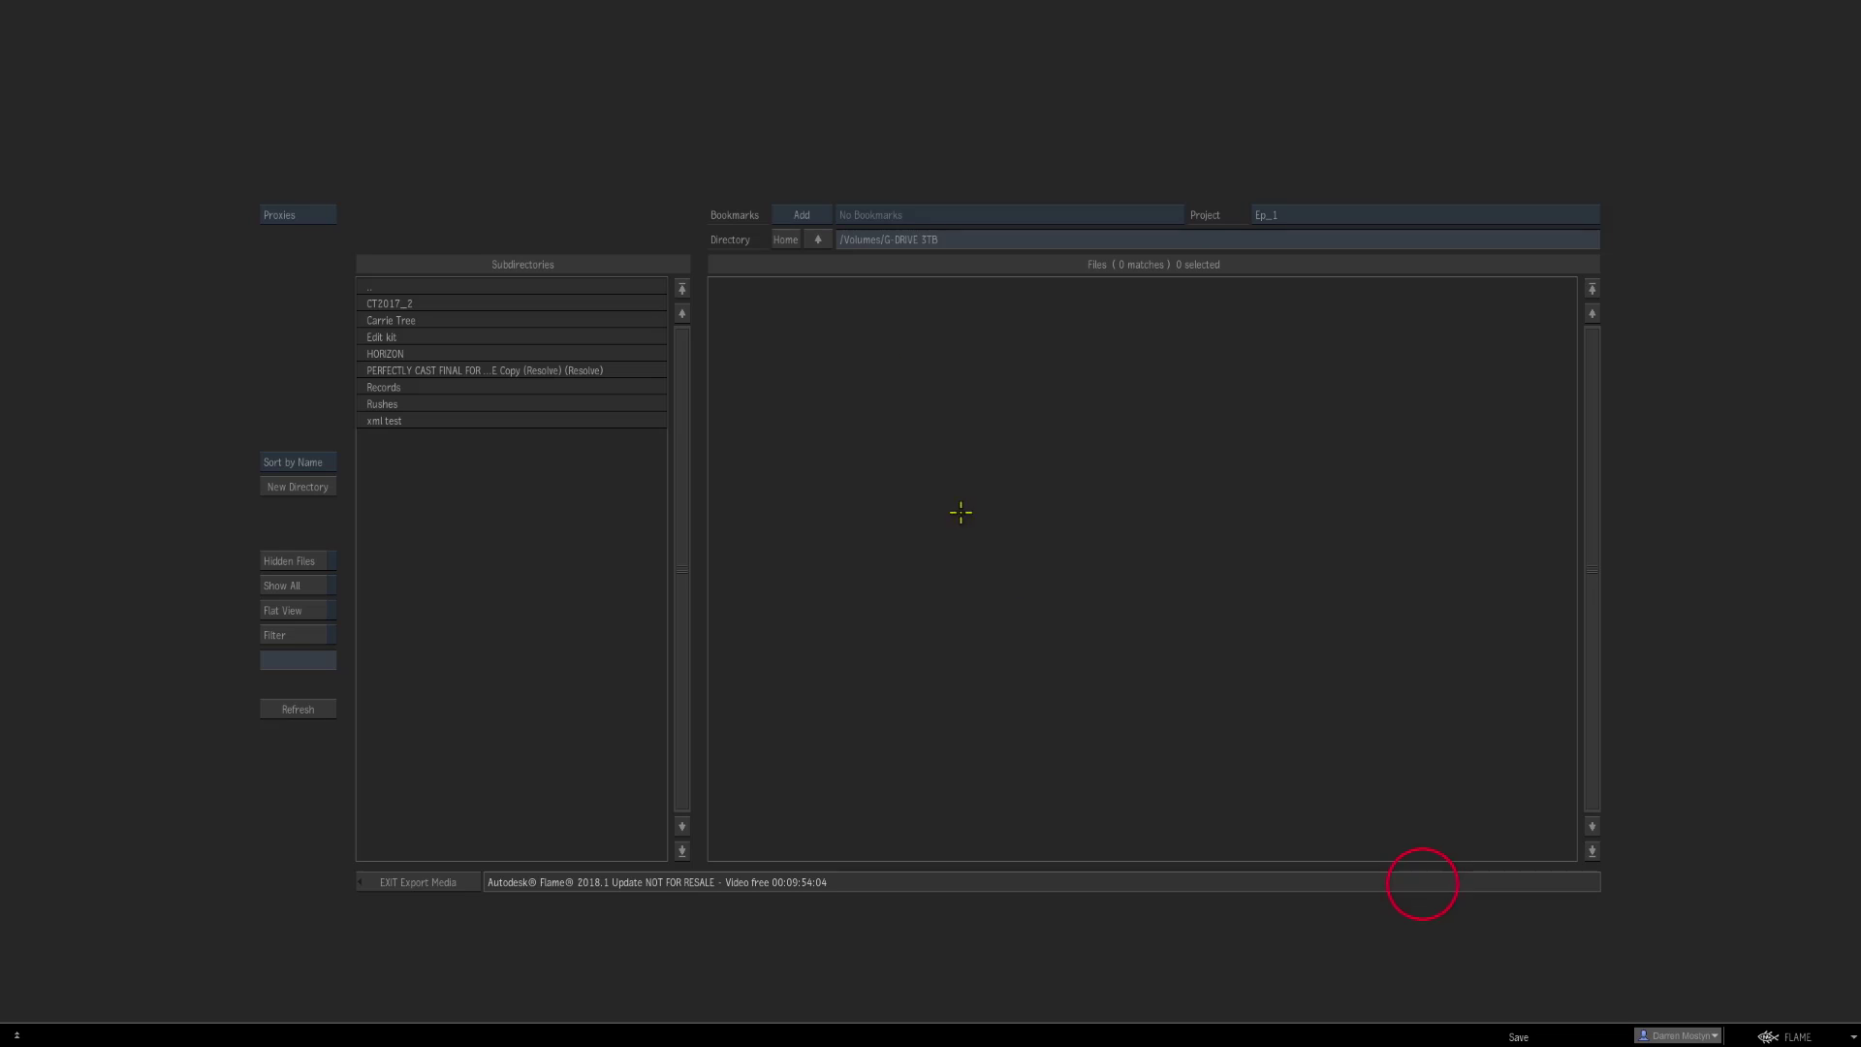
{"action": "left_click", "coordinate": [409, 303]}
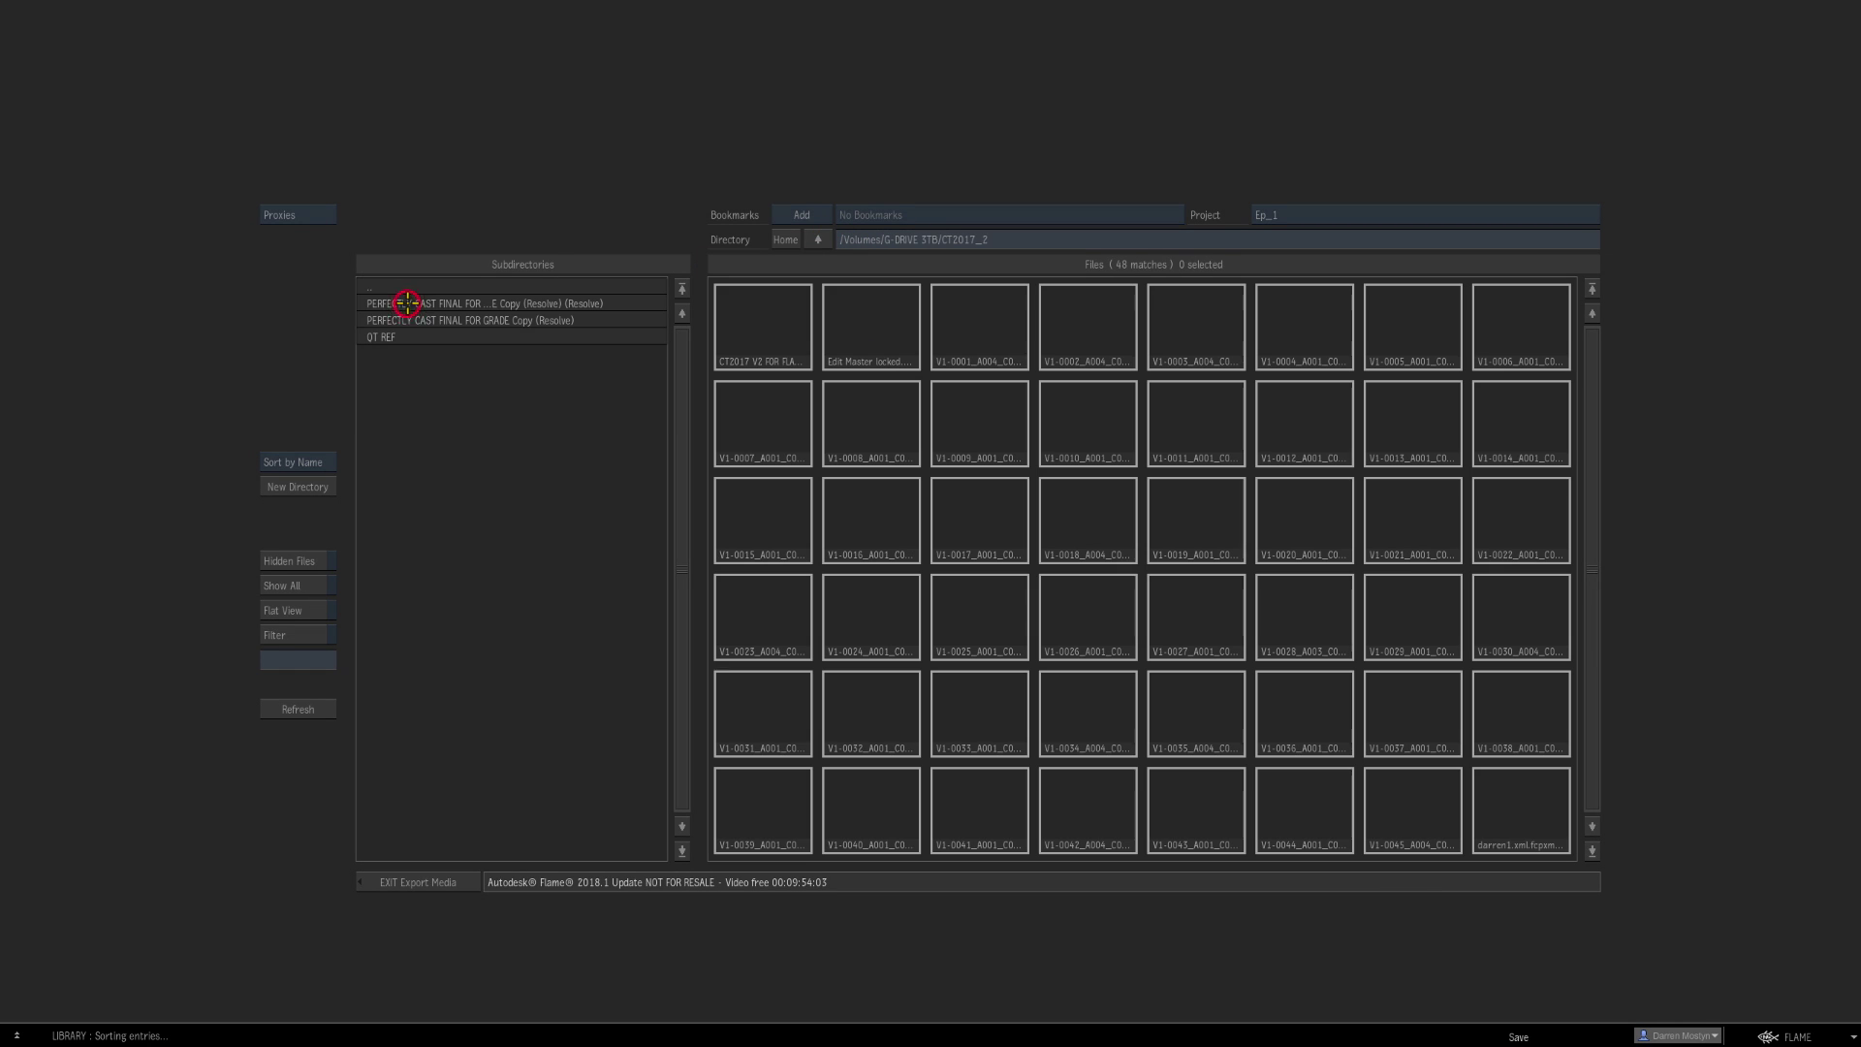
{"action": "left_click", "coordinate": [400, 877]}
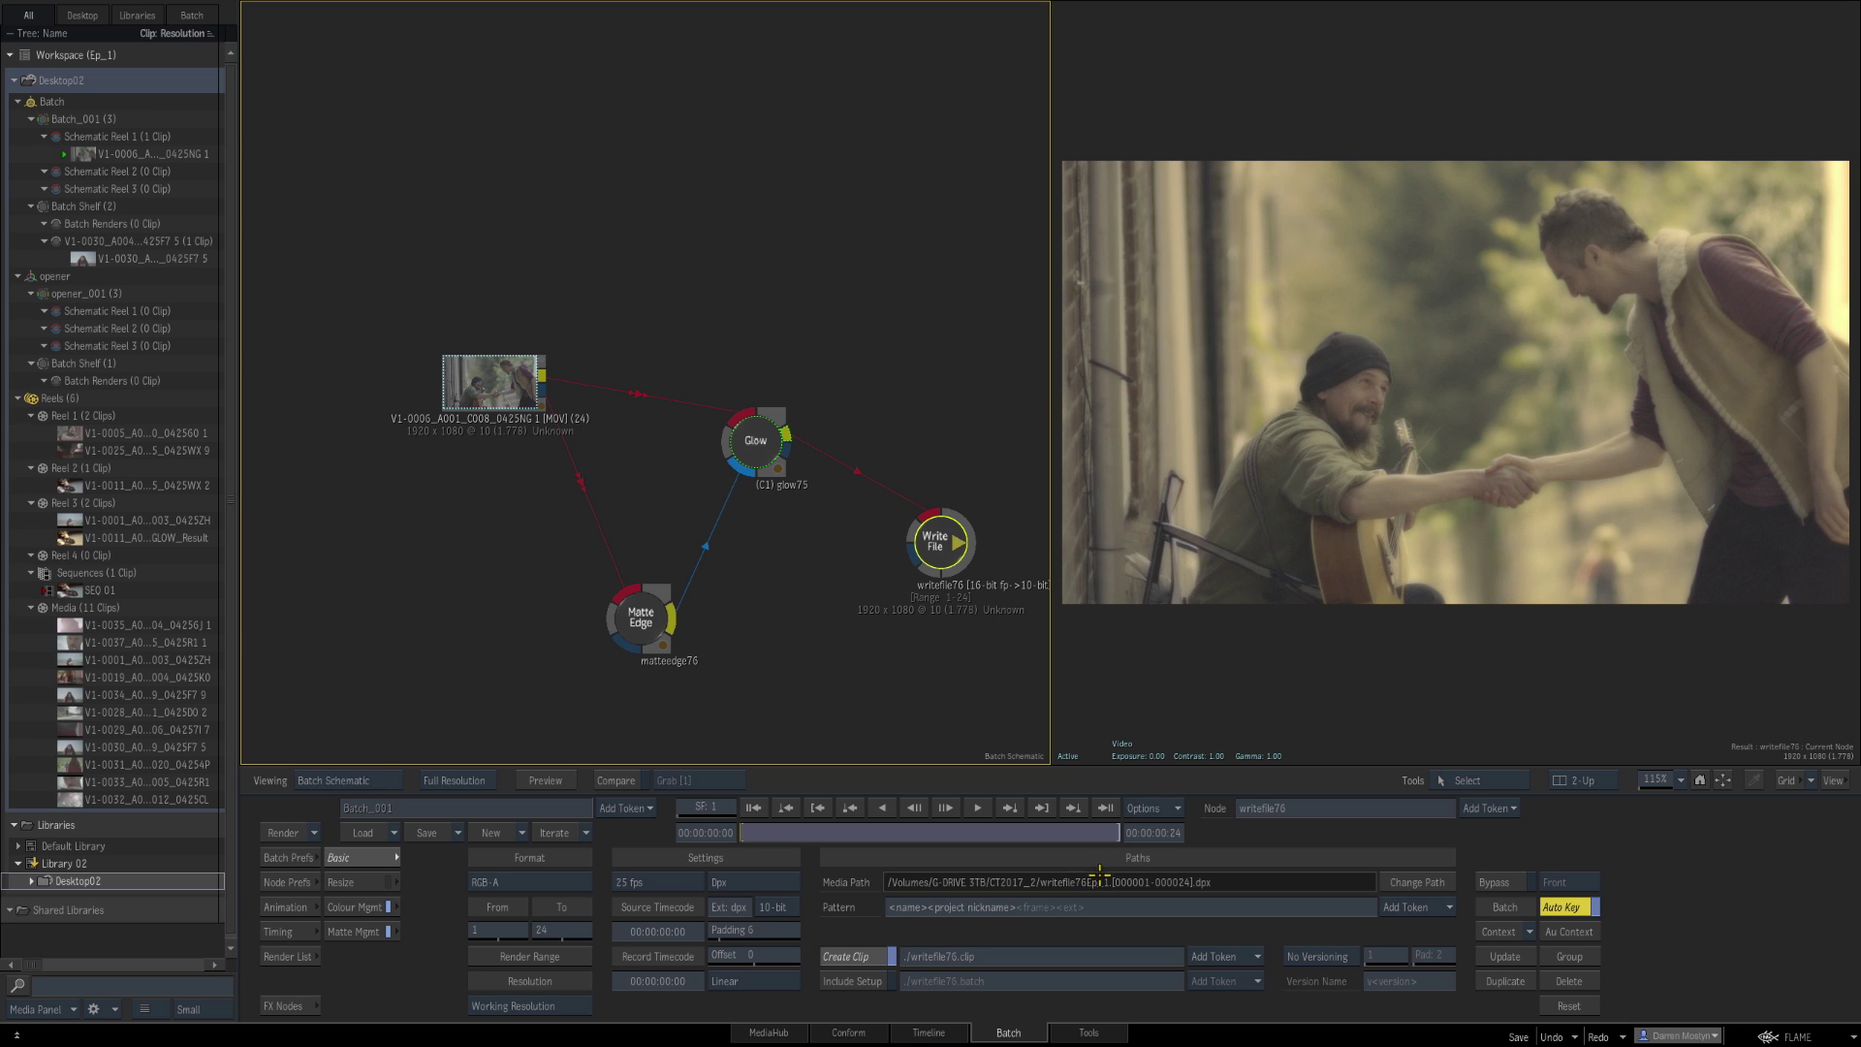
Step: Store the configured Write File node in the User node bin under the name "dpx 10bit G drive"
{"action": "left_click", "coordinate": [289, 1005]}
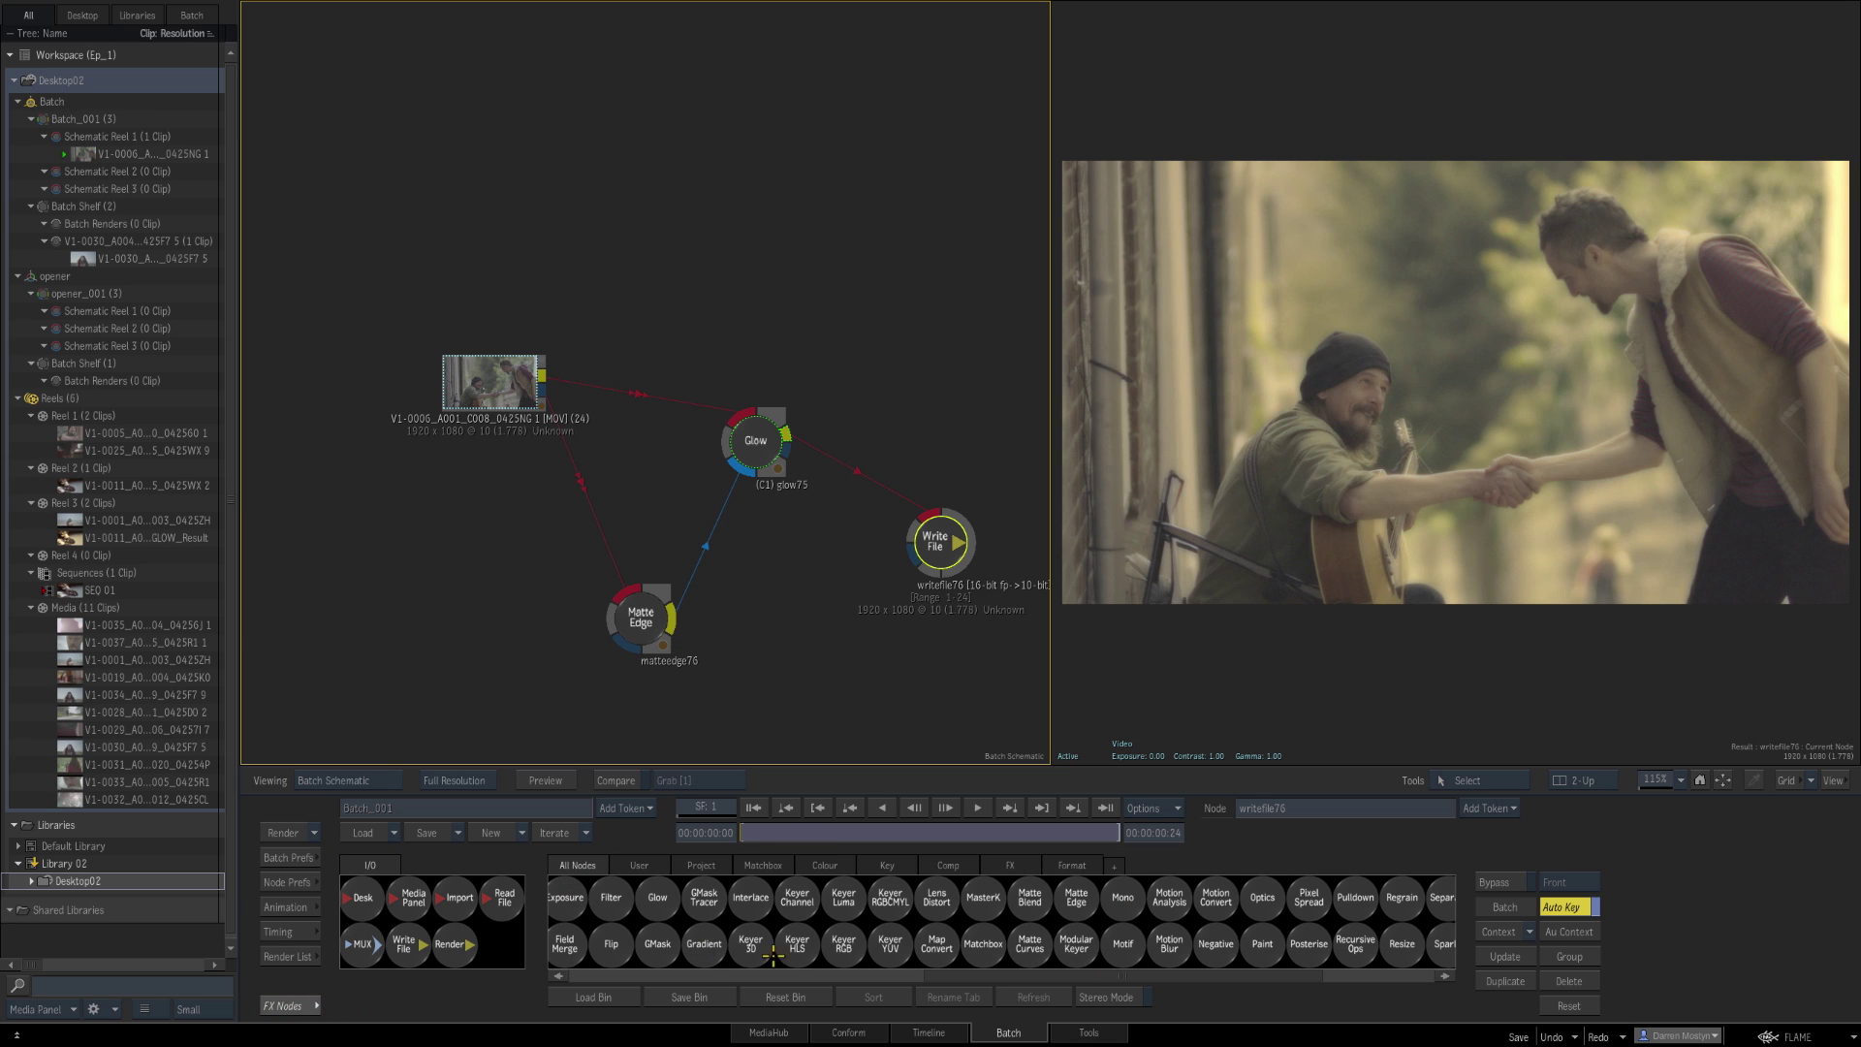
{"action": "left_click", "coordinate": [639, 865]}
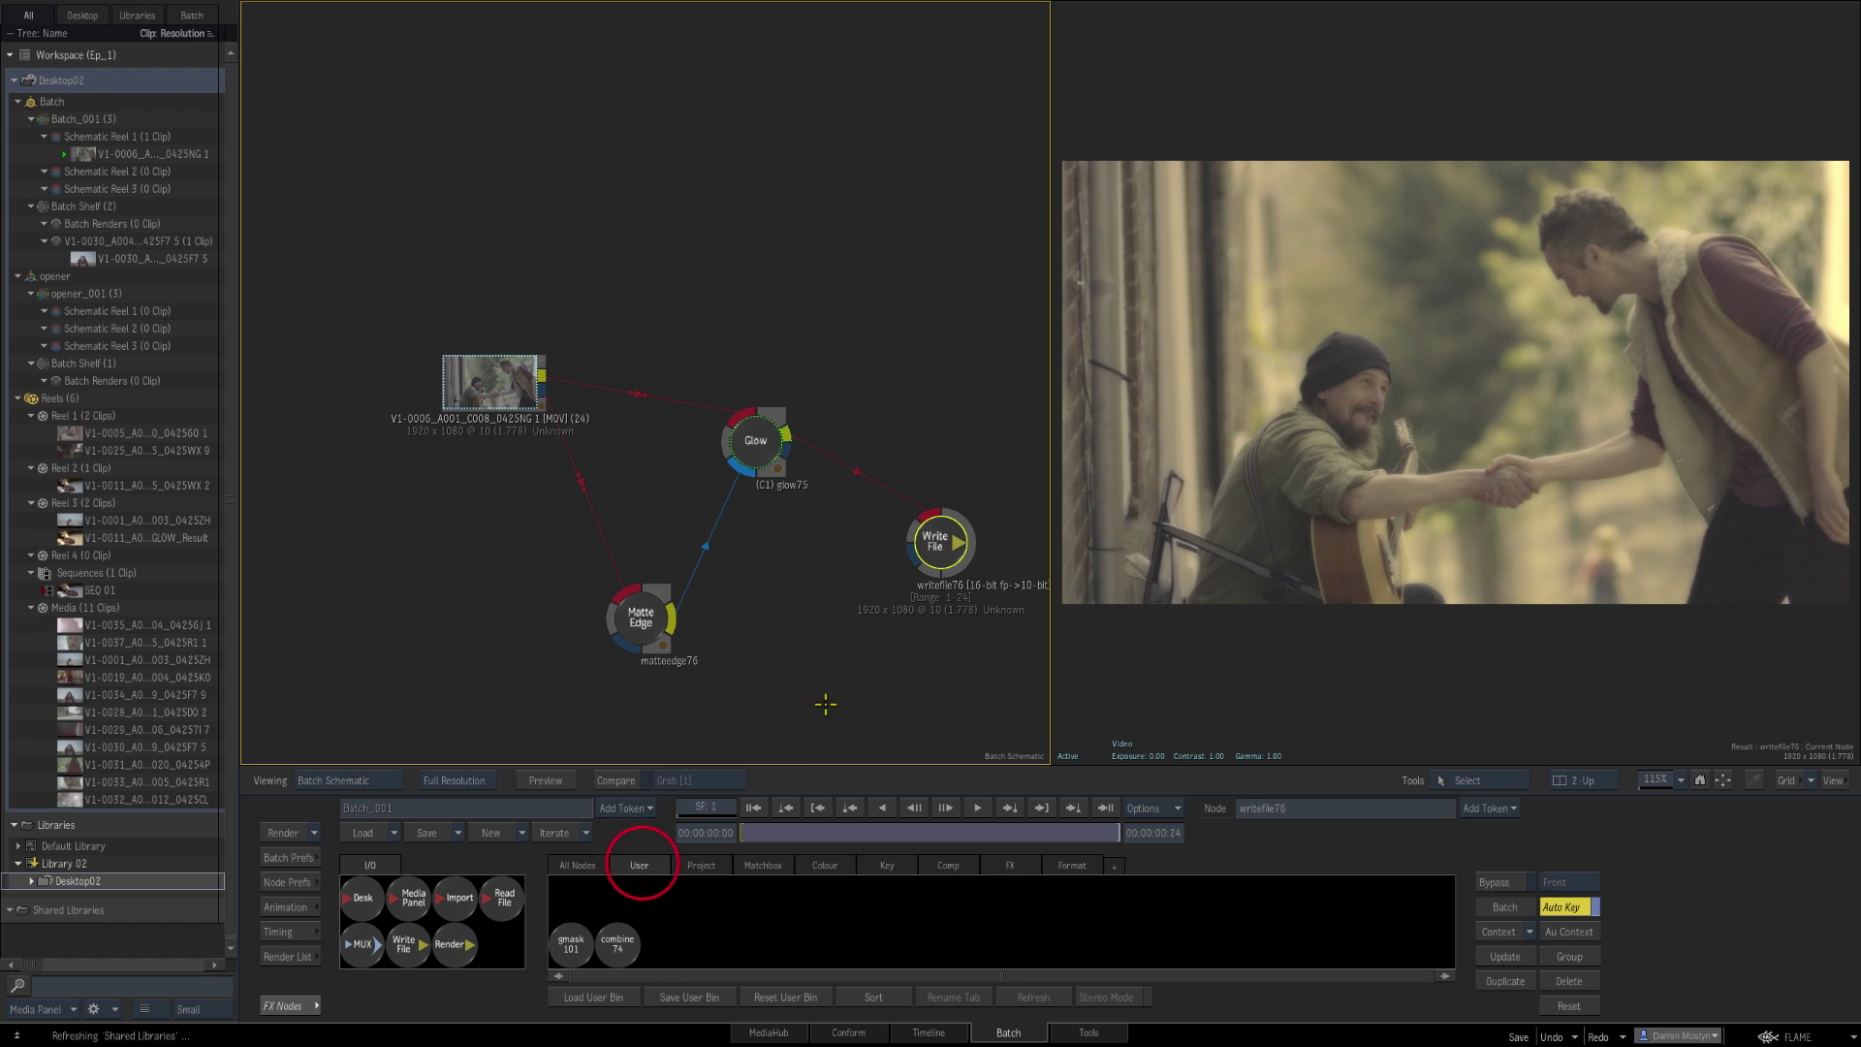
{"action": "left_click_drag", "start_coordinate": [934, 545], "coordinate": [698, 945]}
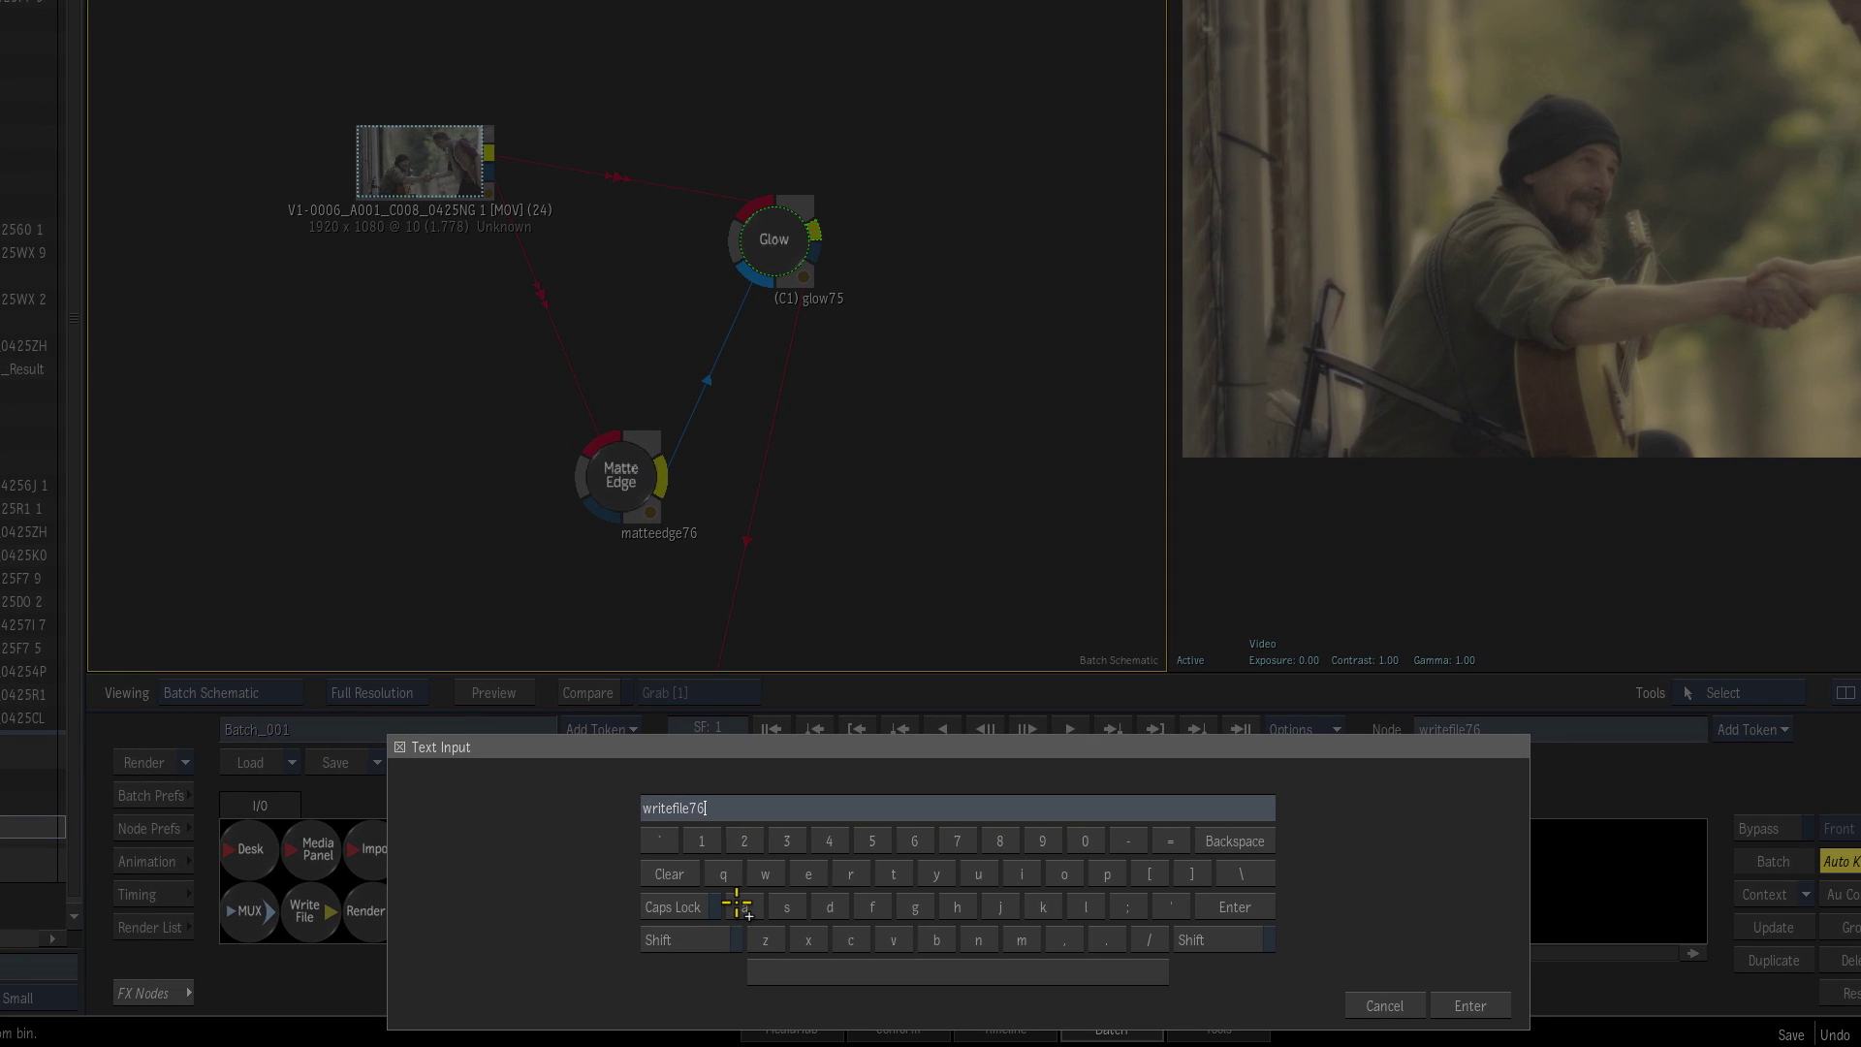
{"action": "key", "text": "BackSpace"}
{"action": "key", "text": "BackSpace"}
{"action": "key", "text": "BackSpace"}
{"action": "key", "text": "BackSpace"}
{"action": "key", "text": "BackSpace"}
{"action": "key", "text": "BackSpace"}
{"action": "key", "text": "BackSpace"}
{"action": "type", "text": "dpx10bit G drive"}
{"action": "left_click", "coordinate": [1470, 1004]}
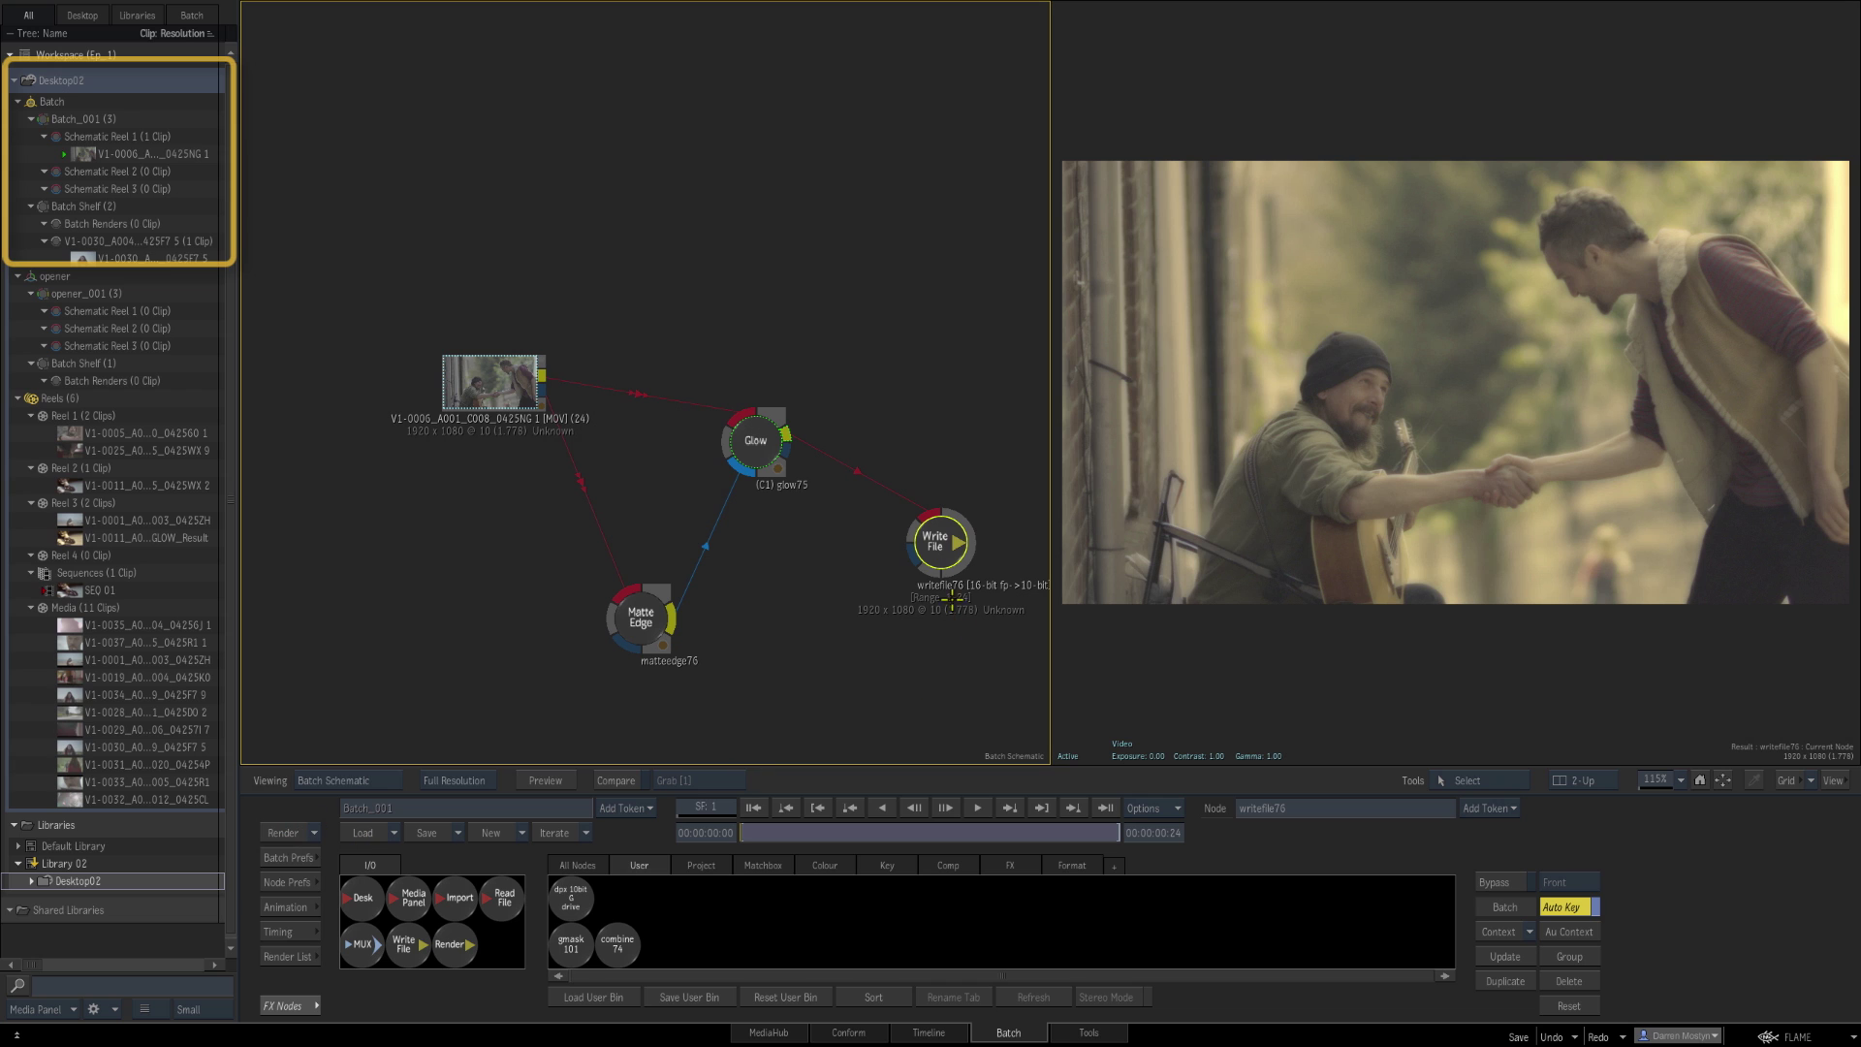
Step: Replace the Write File node in the schematic with a Render node fed by the Glow output
{"action": "key", "text": "Delete"}
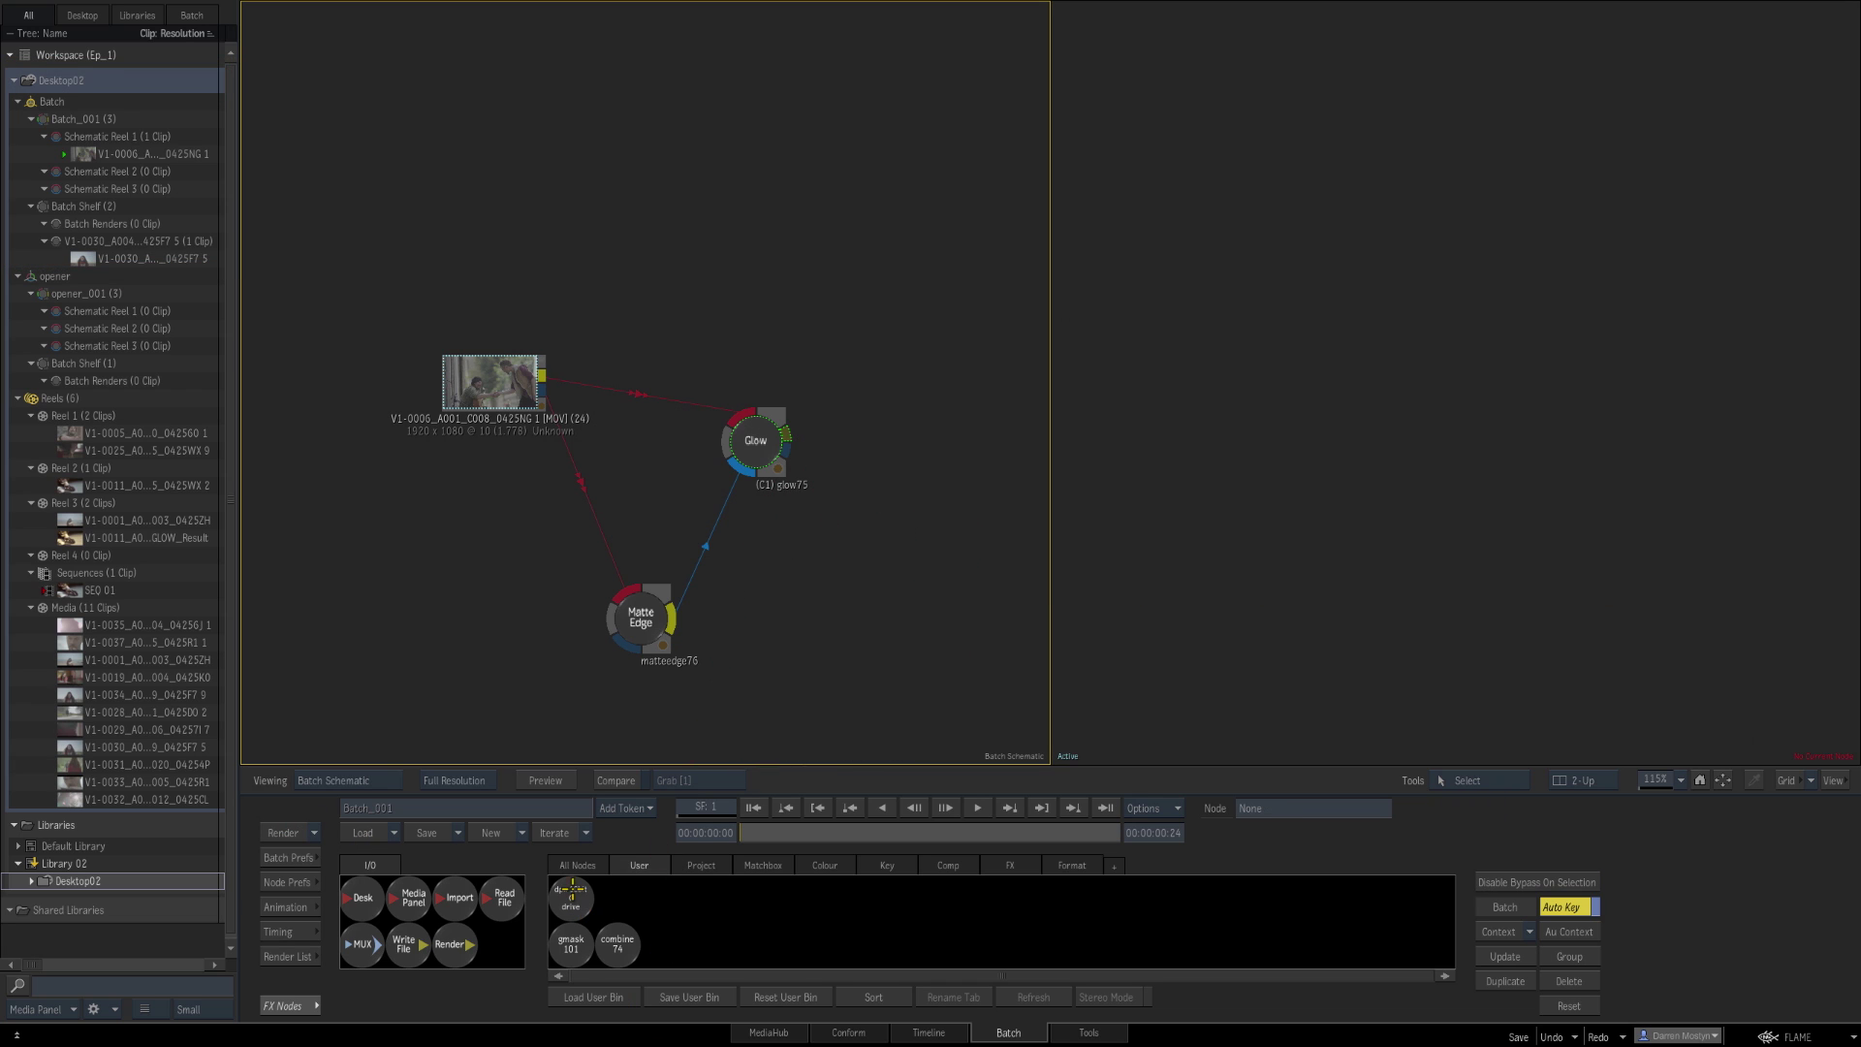
{"action": "left_click_drag", "start_coordinate": [450, 945], "coordinate": [893, 570]}
{"action": "left_click", "coordinate": [893, 570]}
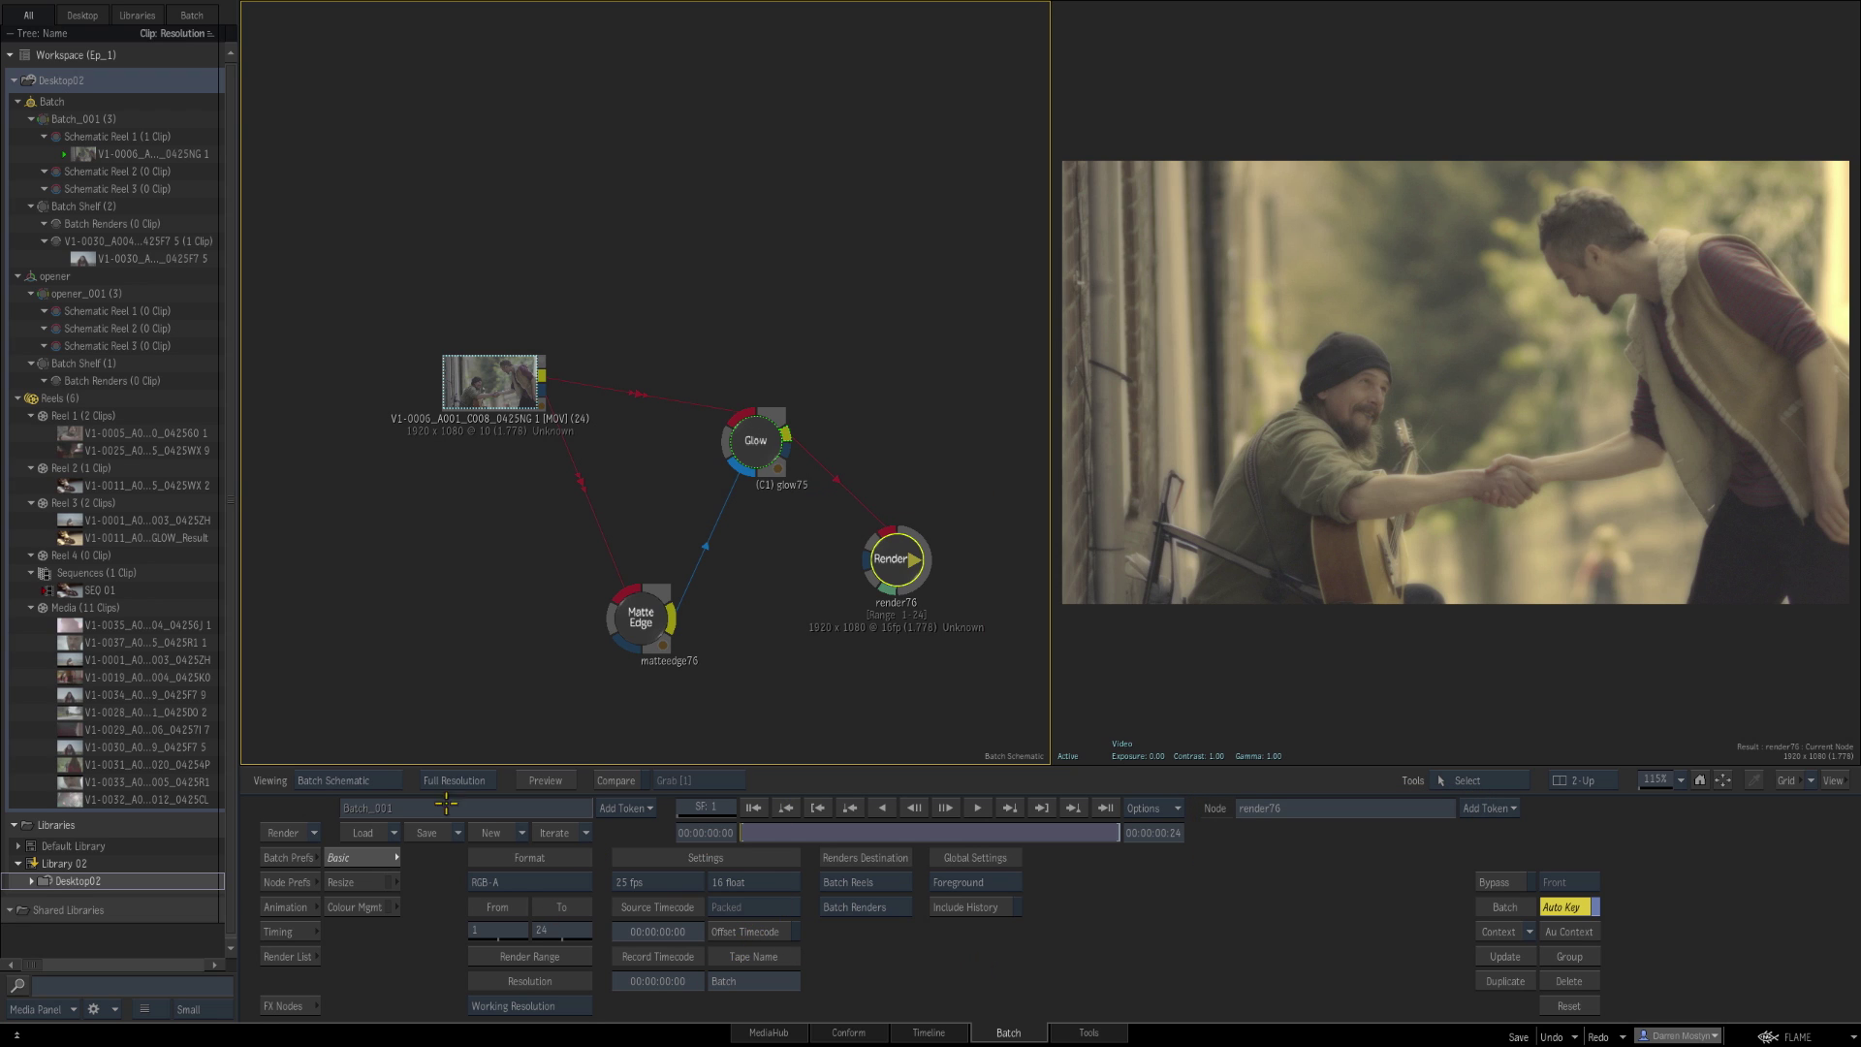
Step: Render the batch and check the rendered clip in the Batch Renders reel of the Tools environment before returning to Batch
{"action": "left_click", "coordinate": [283, 832]}
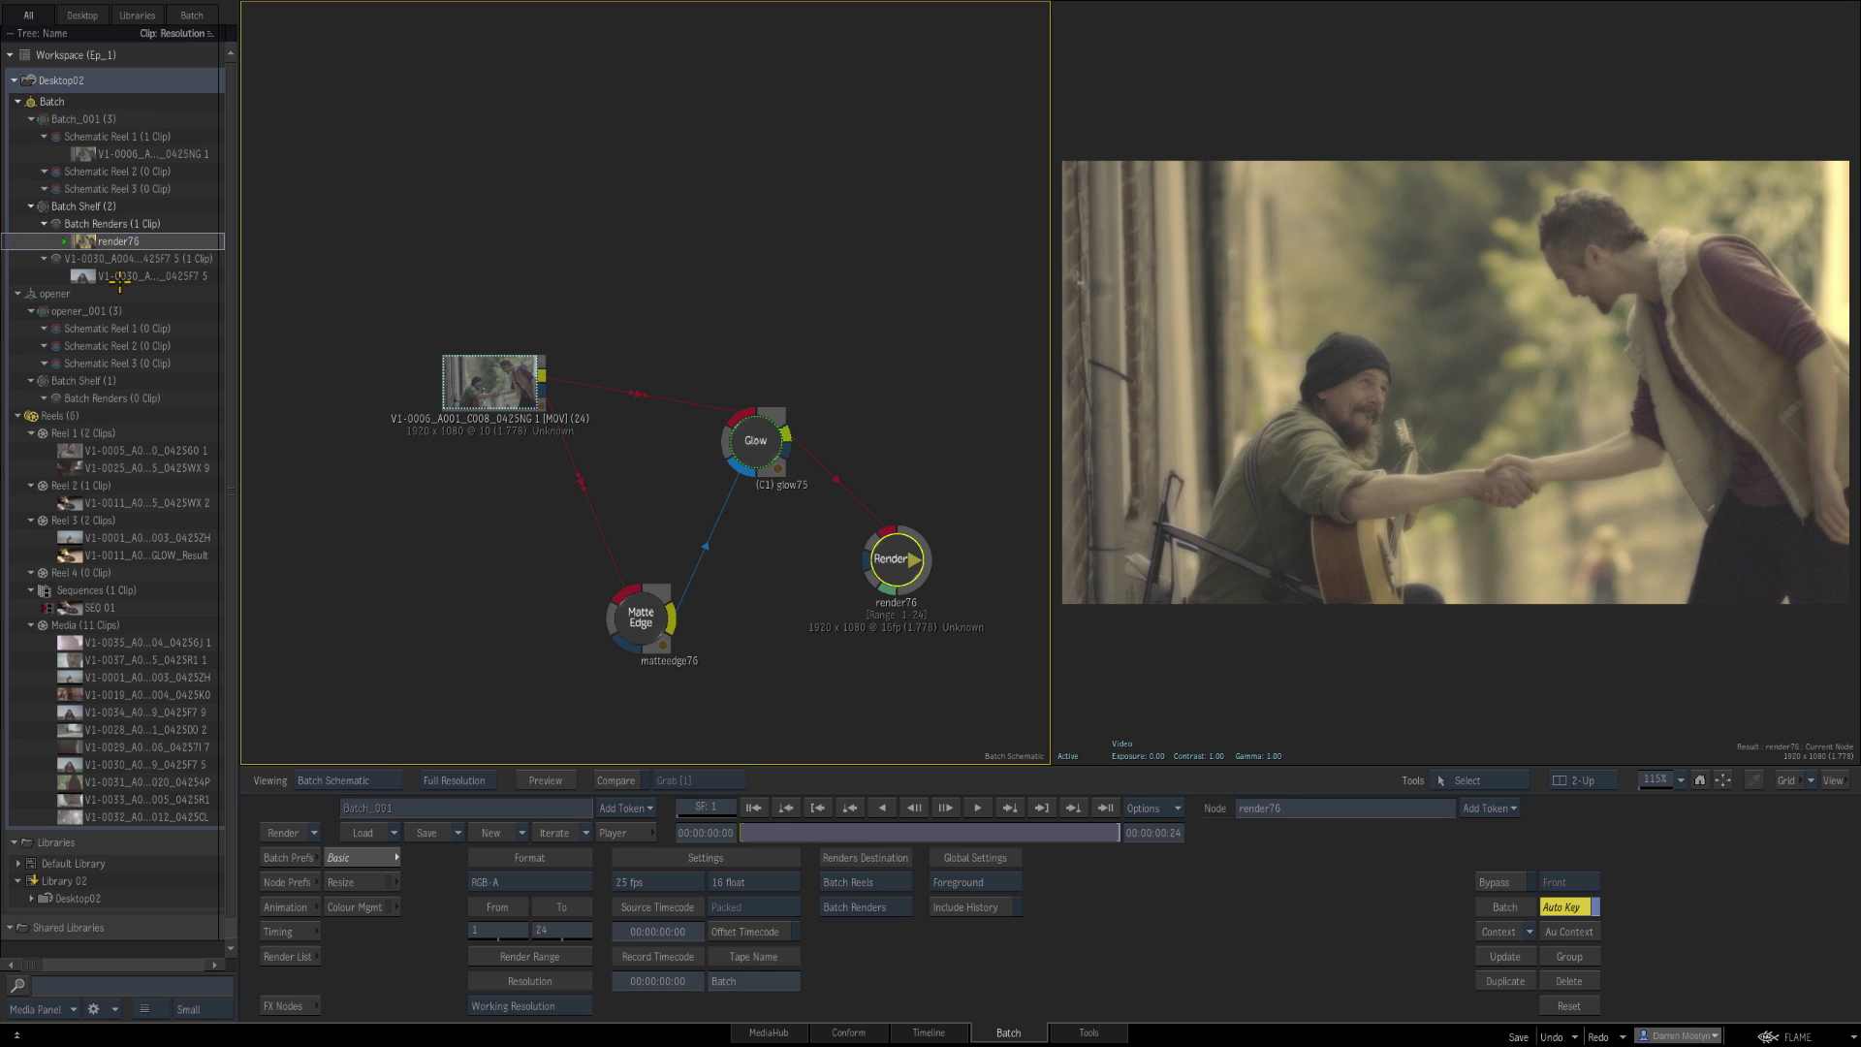
{"action": "left_click", "coordinate": [1091, 1032]}
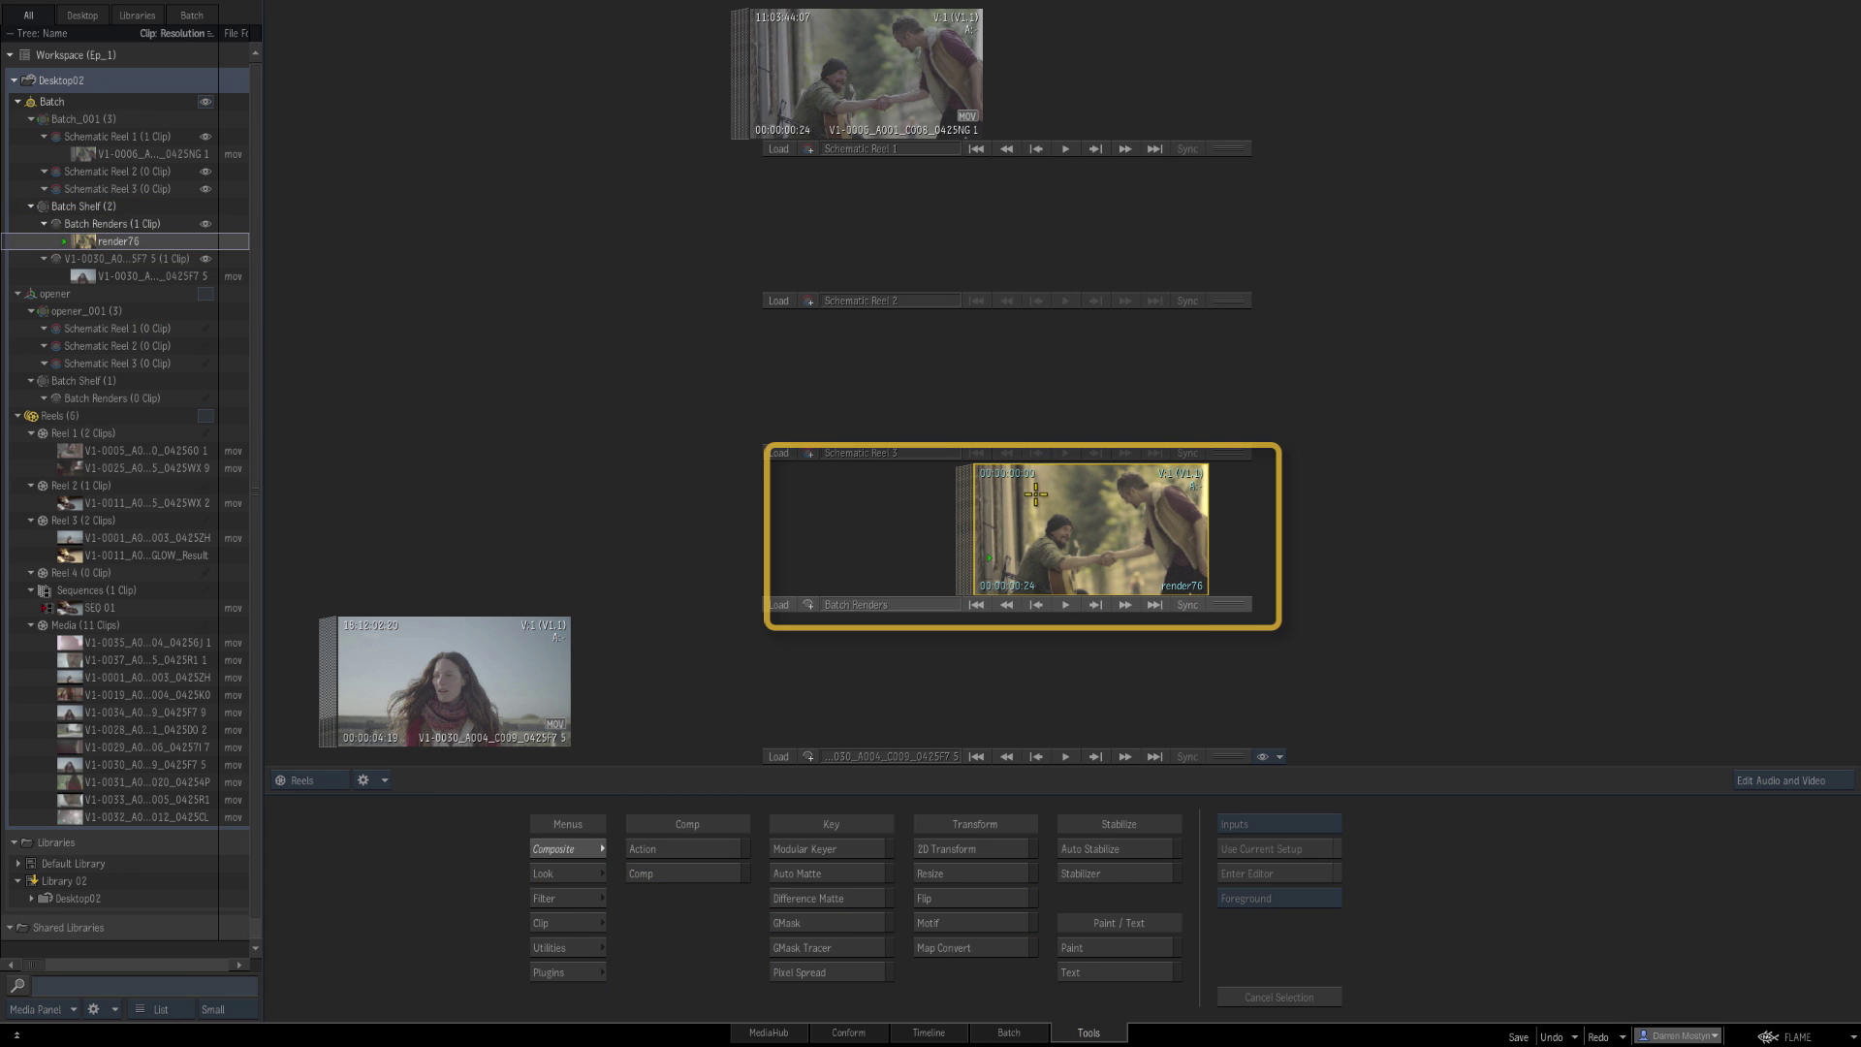
{"action": "left_click", "coordinate": [1006, 1023]}
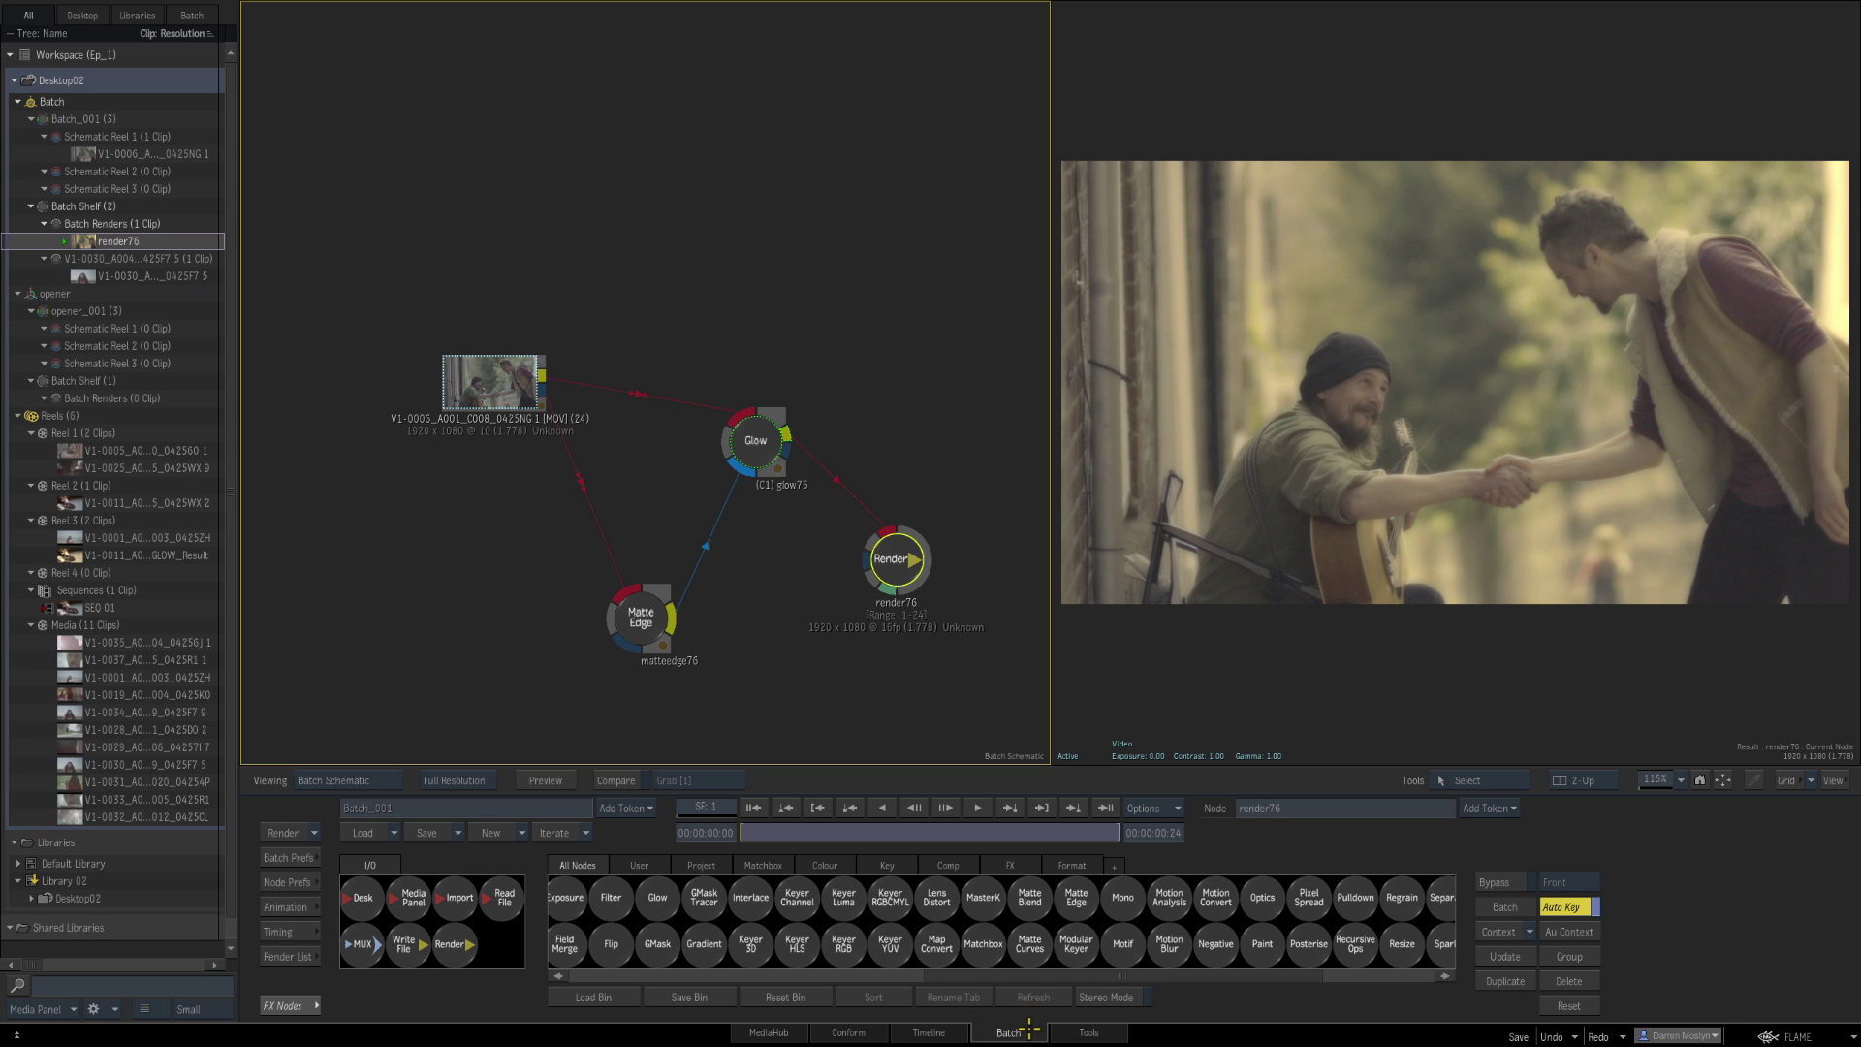